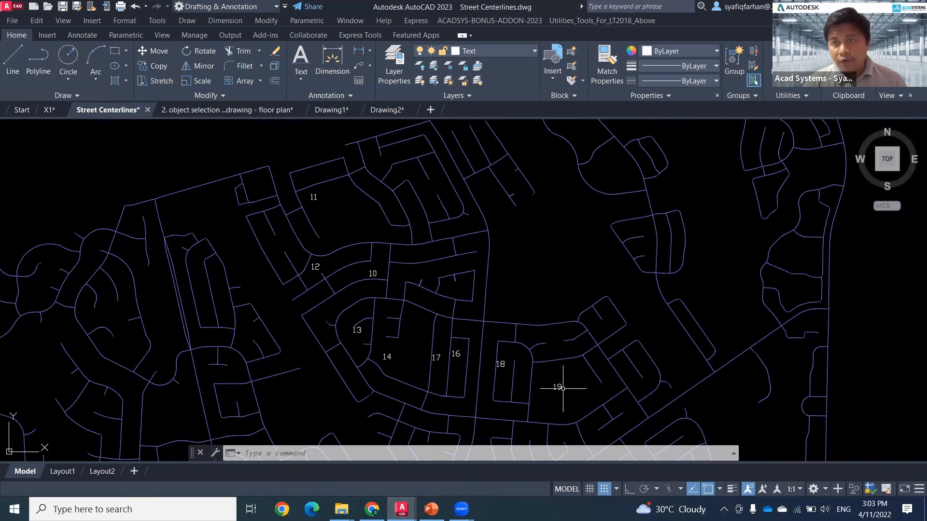
Examine the numbered text labels and the small red circles along the street centerline up close.
{"action": "middle_click_drag", "start_coordinate": [423, 385], "coordinate": [467, 307]}
{"action": "scroll", "coordinate": [404, 327], "scroll_direction": "up", "scroll_amount": 12}
{"action": "mouse_move", "coordinate": [388, 269]}
{"action": "middle_mouse_down"}
{"action": "mouse_move", "coordinate": [369, 253]}
{"action": "mouse_move", "coordinate": [352, 306]}
{"action": "mouse_move", "coordinate": [444, 338]}
{"action": "middle_mouse_up"}
{"action": "scroll", "coordinate": [387, 248], "scroll_direction": "up", "scroll_amount": 2}
{"action": "middle_click_drag", "start_coordinate": [390, 245], "coordinate": [390, 266]}
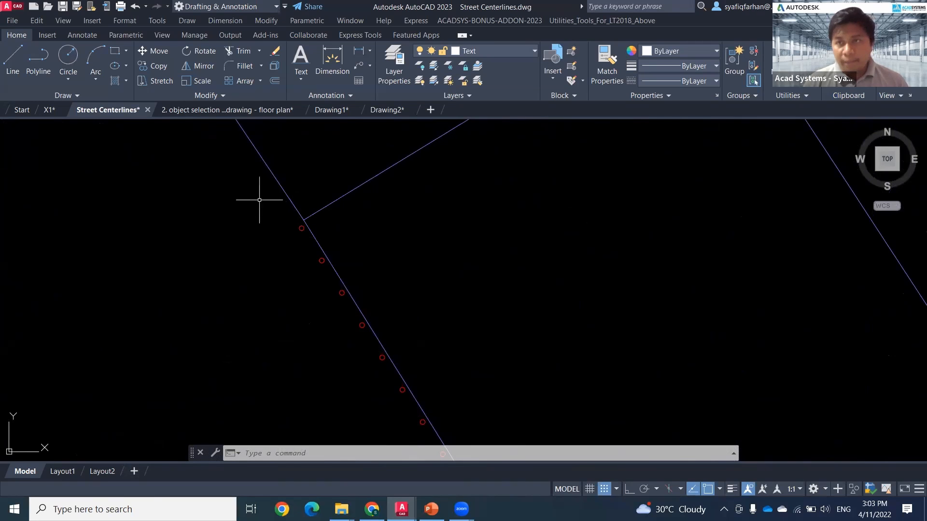
{"action": "scroll", "coordinate": [287, 211], "scroll_direction": "down", "scroll_amount": 8}
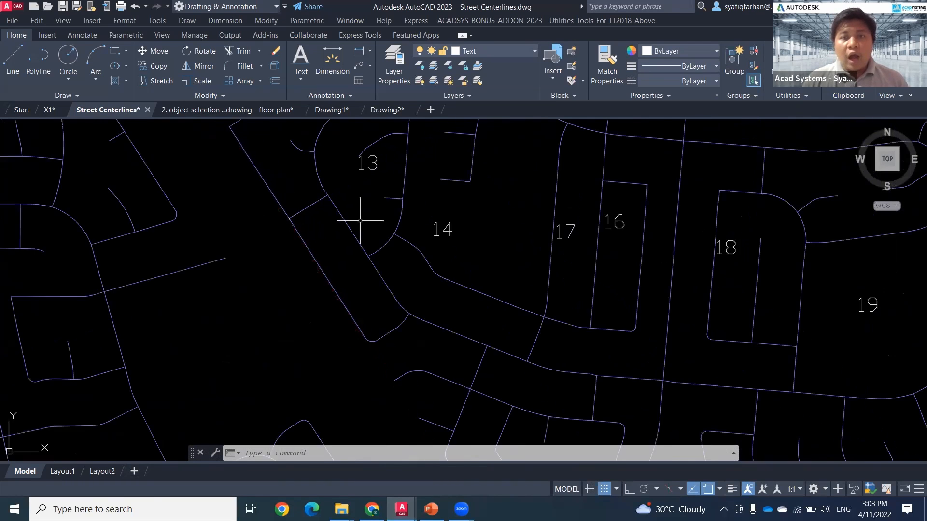
{"action": "mouse_move", "coordinate": [367, 224]}
{"action": "middle_mouse_down"}
{"action": "mouse_move", "coordinate": [326, 300]}
{"action": "mouse_move", "coordinate": [283, 327]}
{"action": "middle_mouse_up"}
{"action": "scroll", "coordinate": [427, 339], "scroll_direction": "down", "scroll_amount": 2}
{"action": "mouse_move", "coordinate": [427, 339]}
{"action": "middle_mouse_down"}
{"action": "mouse_move", "coordinate": [411, 311]}
{"action": "mouse_move", "coordinate": [384, 294]}
{"action": "mouse_move", "coordinate": [341, 323]}
{"action": "middle_mouse_up"}
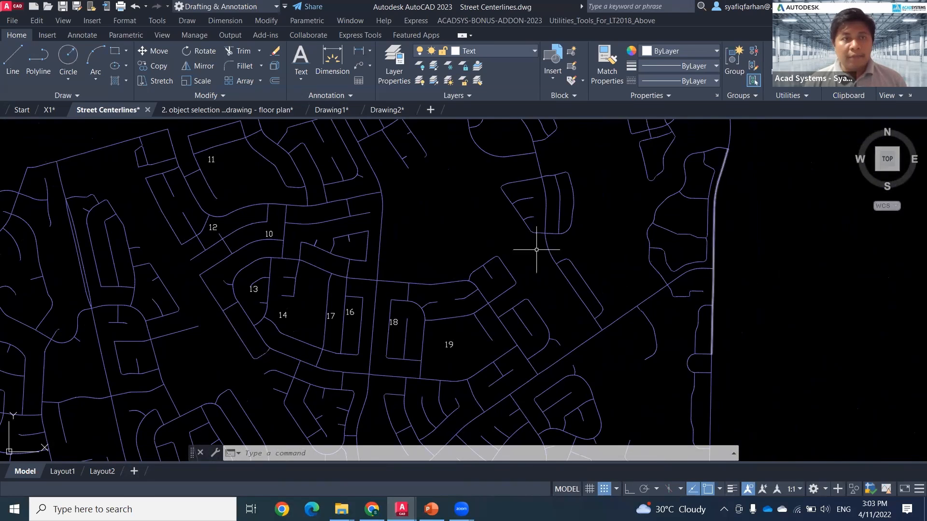
{"action": "mouse_move", "coordinate": [459, 232]}
{"action": "middle_mouse_down"}
{"action": "mouse_move", "coordinate": [358, 231]}
{"action": "mouse_move", "coordinate": [244, 207]}
{"action": "middle_mouse_up"}
{"action": "left_click", "coordinate": [300, 80]}
{"action": "left_click", "coordinate": [324, 124]}
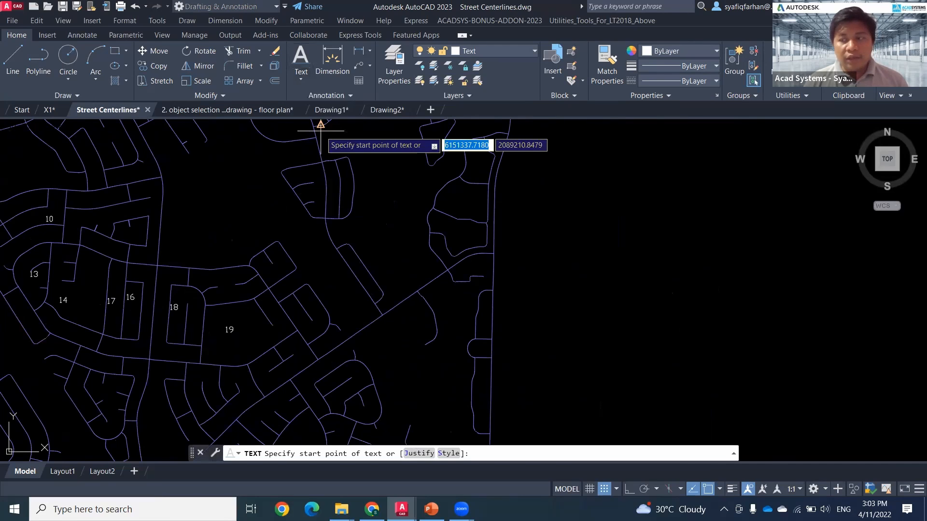
{"action": "left_click", "coordinate": [557, 259]}
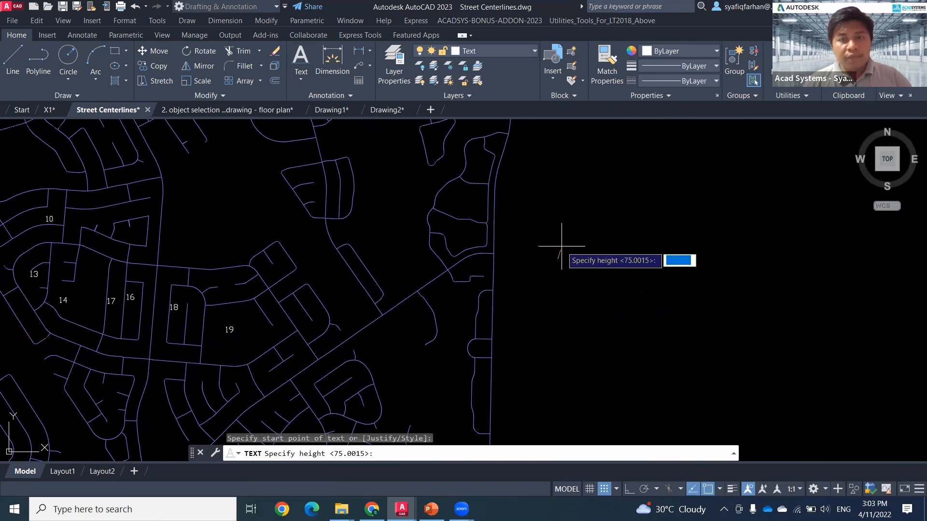
{"action": "key", "text": "Escape"}
{"action": "left_click", "coordinate": [301, 81]}
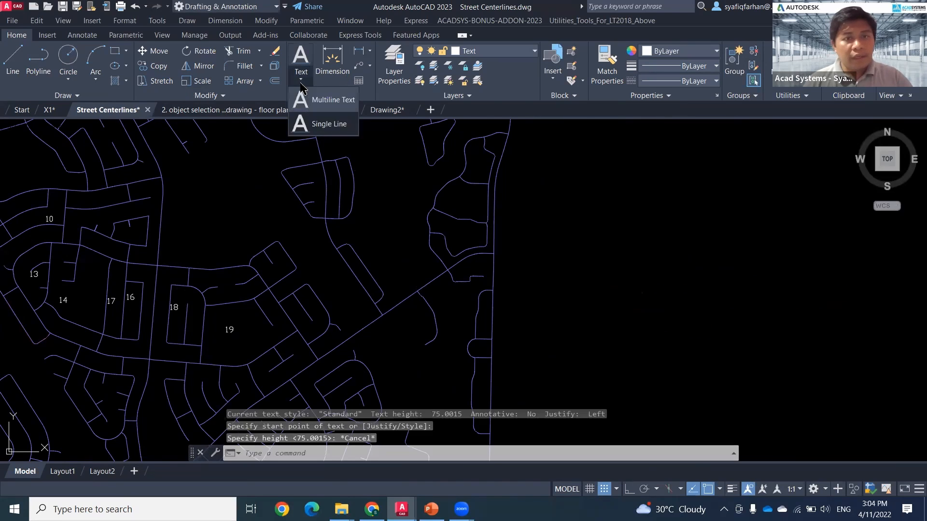
{"action": "left_click", "coordinate": [323, 127]}
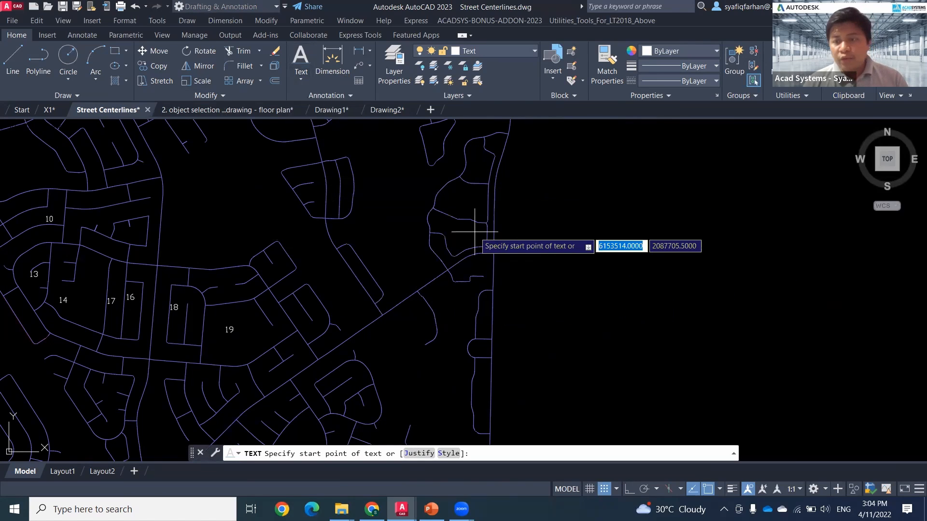
{"action": "key", "text": "Escape"}
{"action": "key", "text": "Escape"}
{"action": "key", "text": "Escape"}
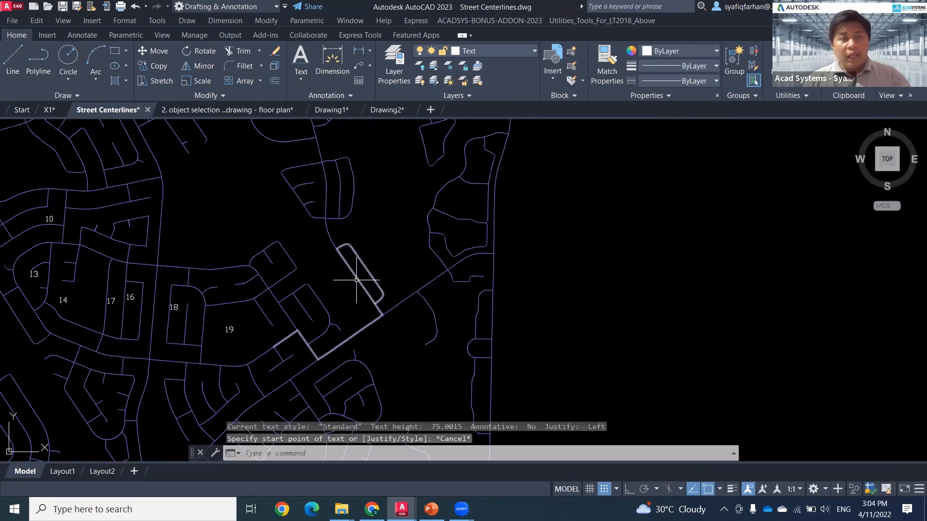
Review the numbered text labels 10 to 19 across the street centerline drawing.
{"action": "middle_click_drag", "start_coordinate": [314, 275], "coordinate": [356, 246]}
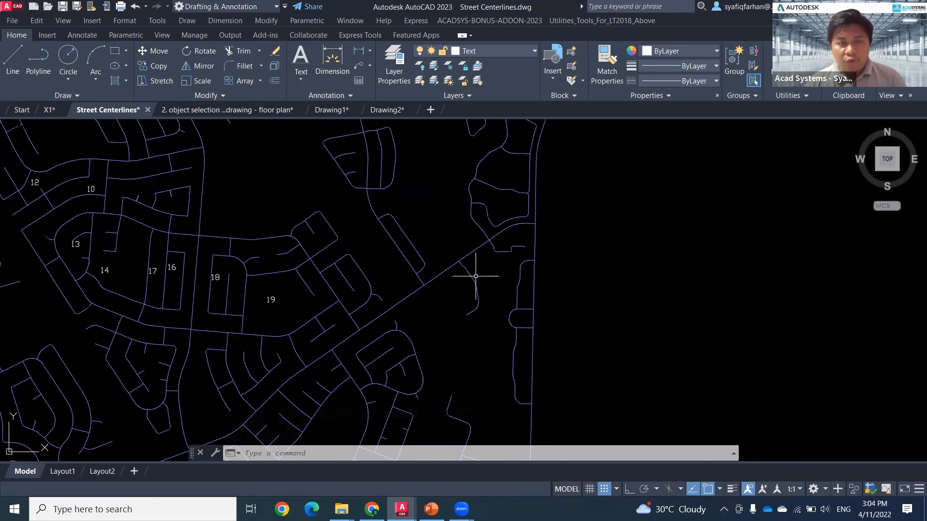
{"action": "middle_click_drag", "start_coordinate": [488, 354], "coordinate": [530, 356]}
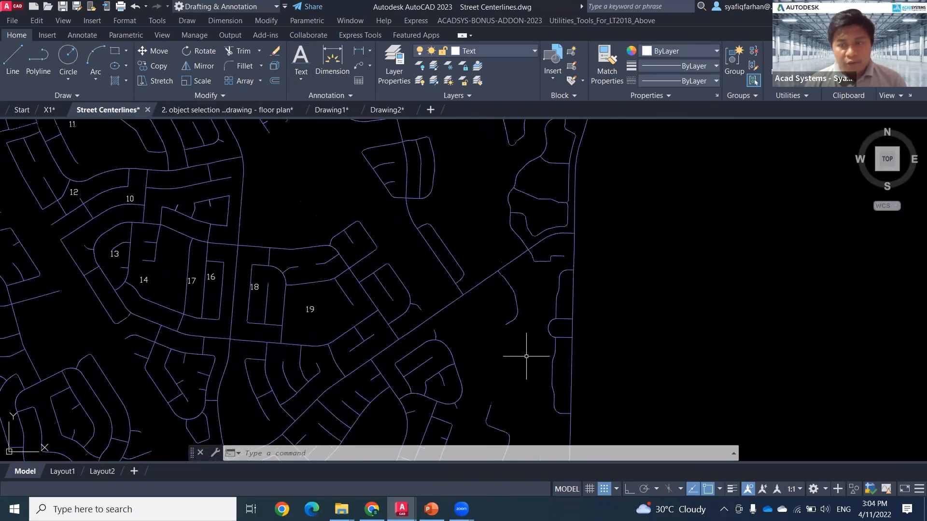
{"action": "middle_click_drag", "start_coordinate": [241, 269], "coordinate": [374, 286]}
{"action": "scroll", "coordinate": [223, 227], "scroll_direction": "up", "scroll_amount": 2}
{"action": "middle_click_drag", "start_coordinate": [226, 221], "coordinate": [231, 205]}
{"action": "middle_click_drag", "start_coordinate": [310, 371], "coordinate": [329, 419]}
{"action": "scroll", "coordinate": [331, 285], "scroll_direction": "down", "scroll_amount": 2}
{"action": "middle_click_drag", "start_coordinate": [331, 284], "coordinate": [334, 269]}
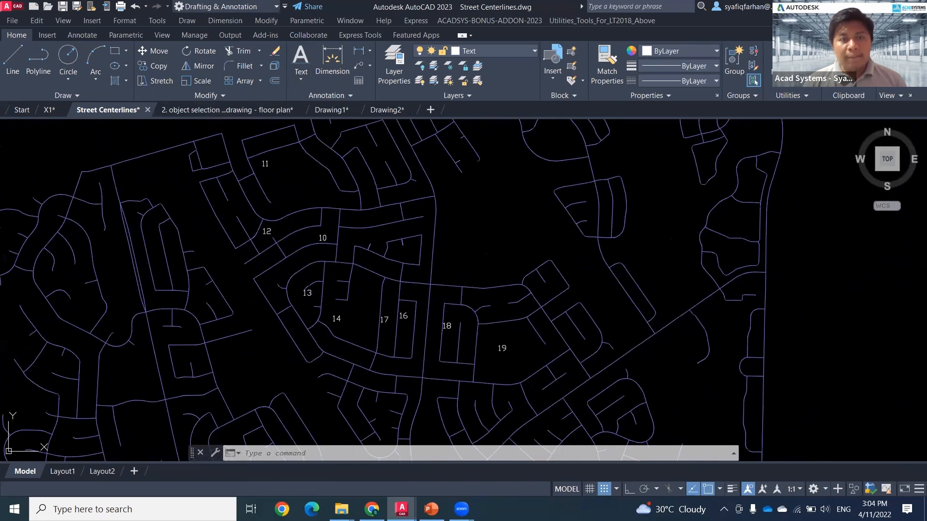
Start the TABLE command to open the settings for inserting a table.
{"action": "type", "text": "ta"}
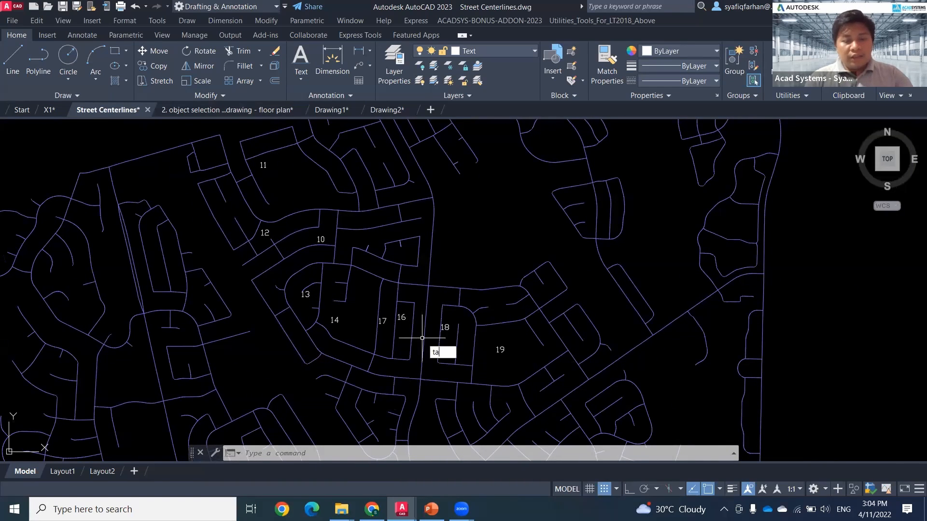
{"action": "type", "text": "ble"}
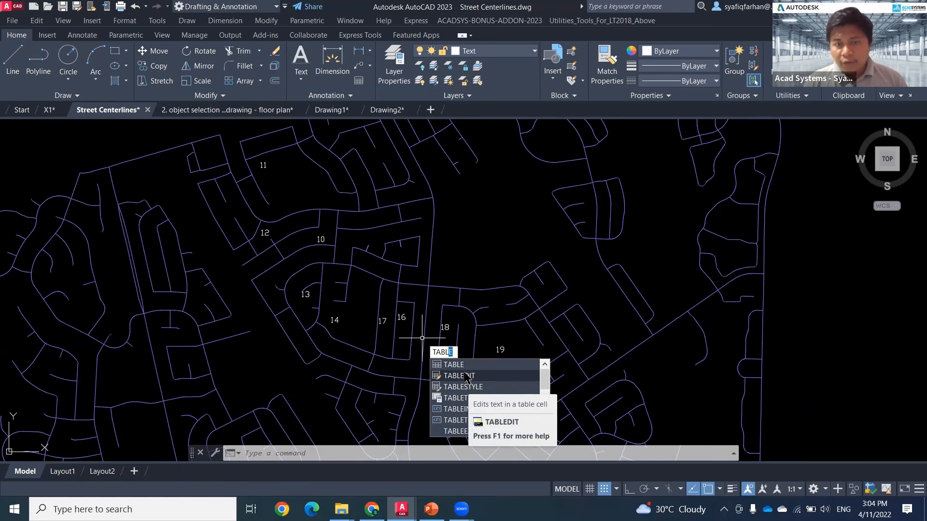
{"action": "left_click", "coordinate": [461, 365]}
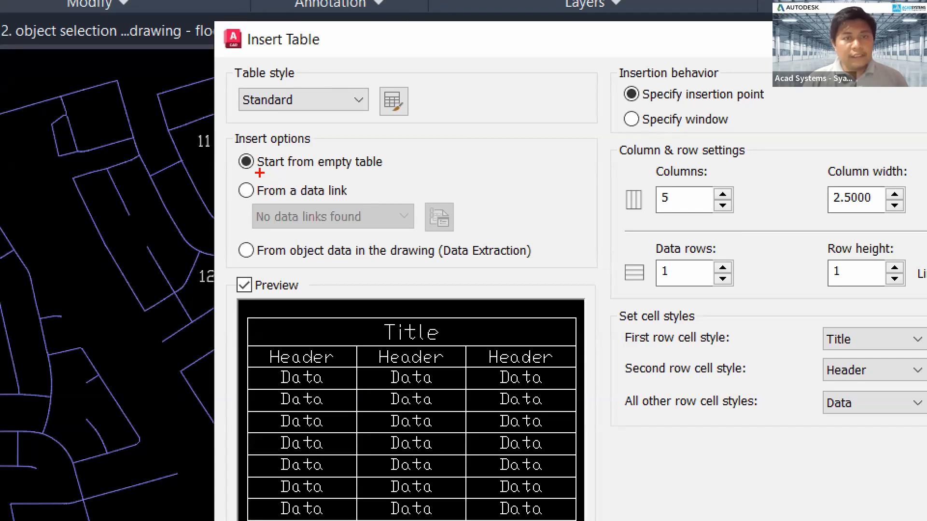
{"action": "left_click_drag", "start_coordinate": [240, 178], "coordinate": [401, 168]}
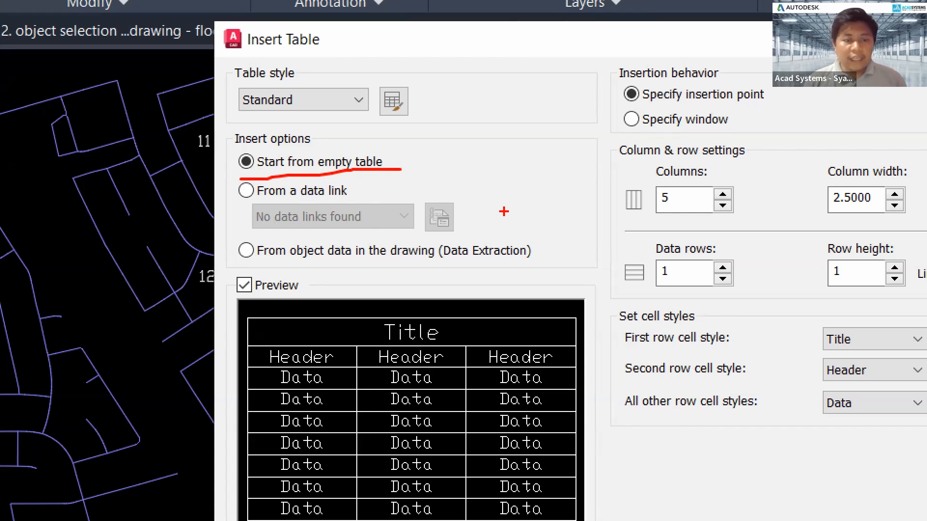
{"action": "left_click_drag", "start_coordinate": [474, 188], "coordinate": [474, 233]}
{"action": "type", "text": "excel"}
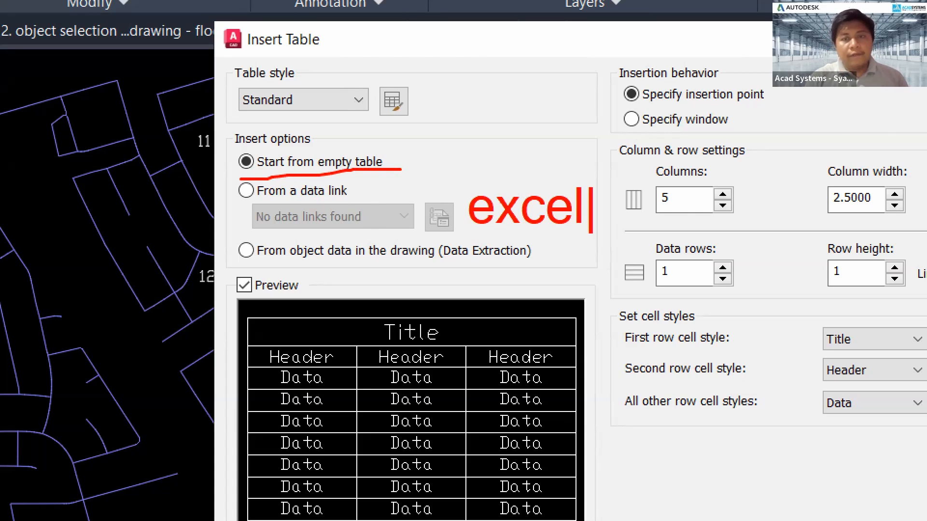
{"action": "key", "text": "Escape"}
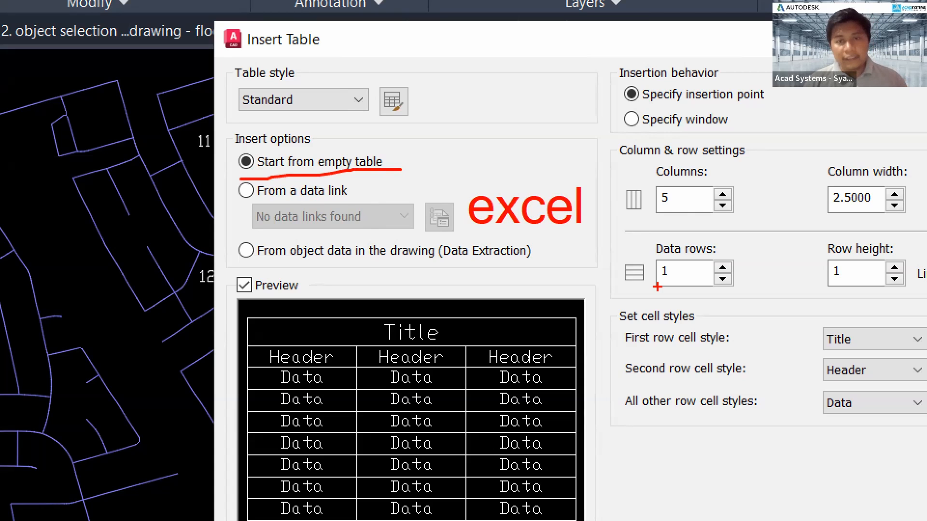
{"action": "left_click_drag", "start_coordinate": [280, 199], "coordinate": [333, 196]}
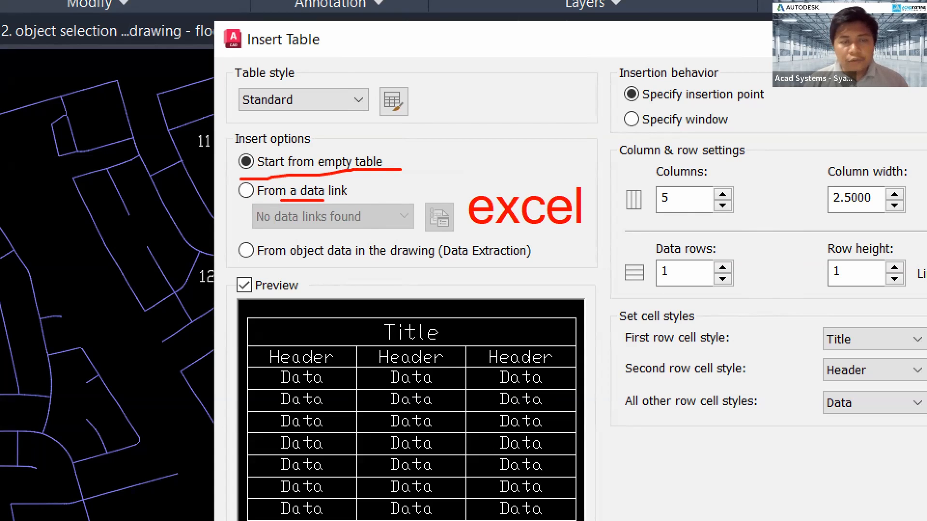
{"action": "mouse_move", "coordinate": [626, 159]}
{"action": "left_mouse_down"}
{"action": "mouse_move", "coordinate": [590, 180]}
{"action": "mouse_move", "coordinate": [595, 190]}
{"action": "left_mouse_up"}
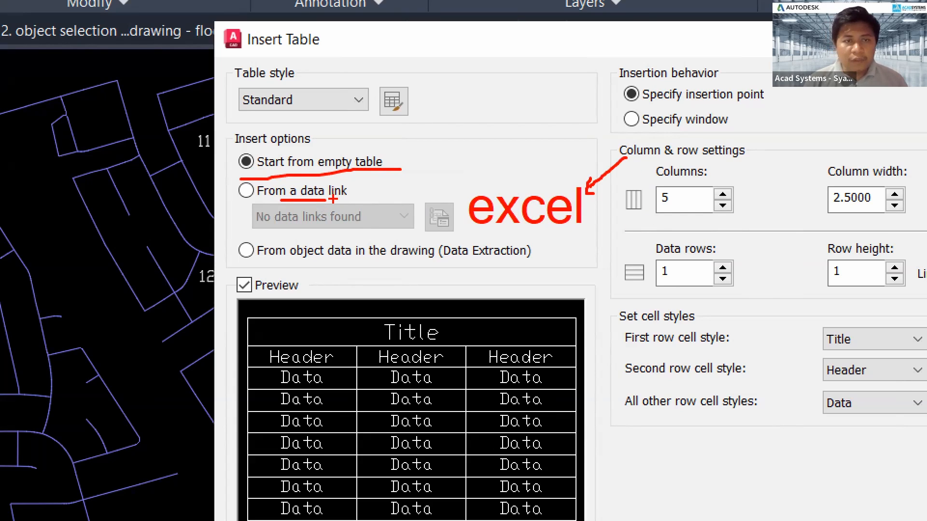
{"action": "left_click_drag", "start_coordinate": [335, 204], "coordinate": [381, 191]}
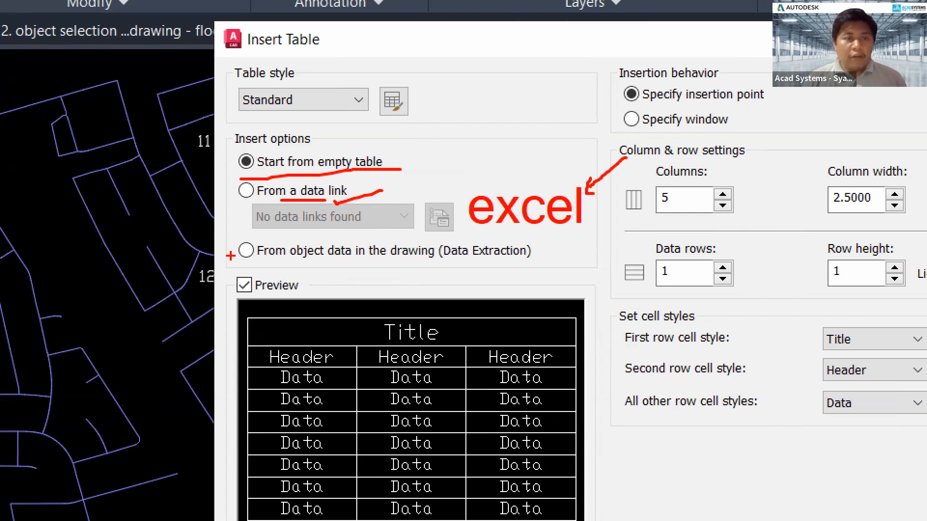
{"action": "mouse_move", "coordinate": [235, 236]}
{"action": "left_mouse_down"}
{"action": "mouse_move", "coordinate": [236, 279]}
{"action": "mouse_move", "coordinate": [237, 235]}
{"action": "mouse_move", "coordinate": [501, 228]}
{"action": "mouse_move", "coordinate": [553, 240]}
{"action": "mouse_move", "coordinate": [498, 277]}
{"action": "mouse_move", "coordinate": [228, 275]}
{"action": "left_mouse_up"}
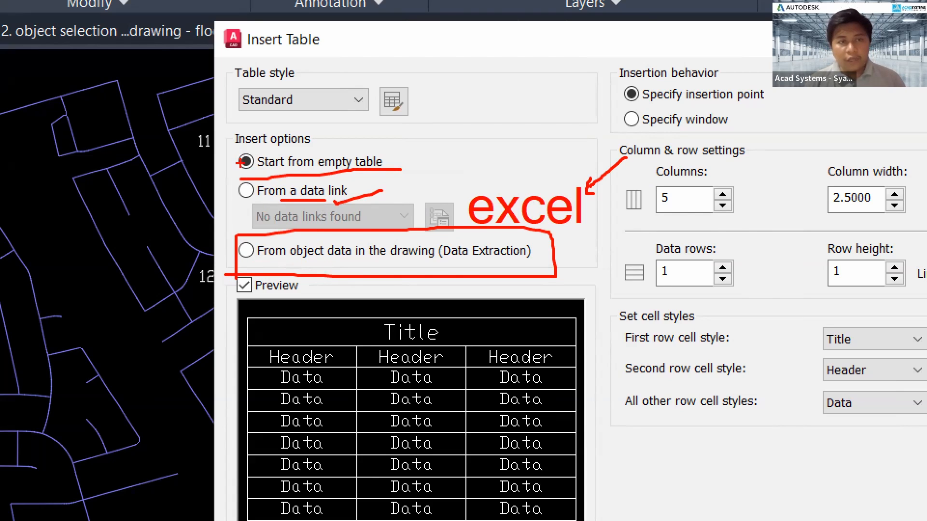
{"action": "left_click_drag", "start_coordinate": [219, 153], "coordinate": [242, 148]}
{"action": "left_click_drag", "start_coordinate": [220, 185], "coordinate": [243, 187]}
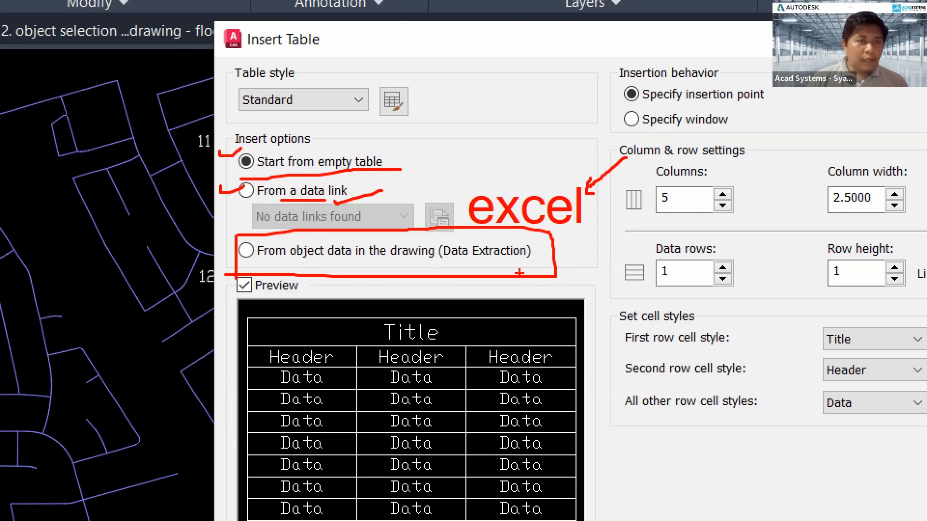
{"action": "mouse_move", "coordinate": [29, 163]}
{"action": "left_mouse_down"}
{"action": "mouse_move", "coordinate": [95, 158]}
{"action": "mouse_move", "coordinate": [198, 272]}
{"action": "mouse_move", "coordinate": [66, 285]}
{"action": "mouse_move", "coordinate": [53, 161]}
{"action": "left_mouse_up"}
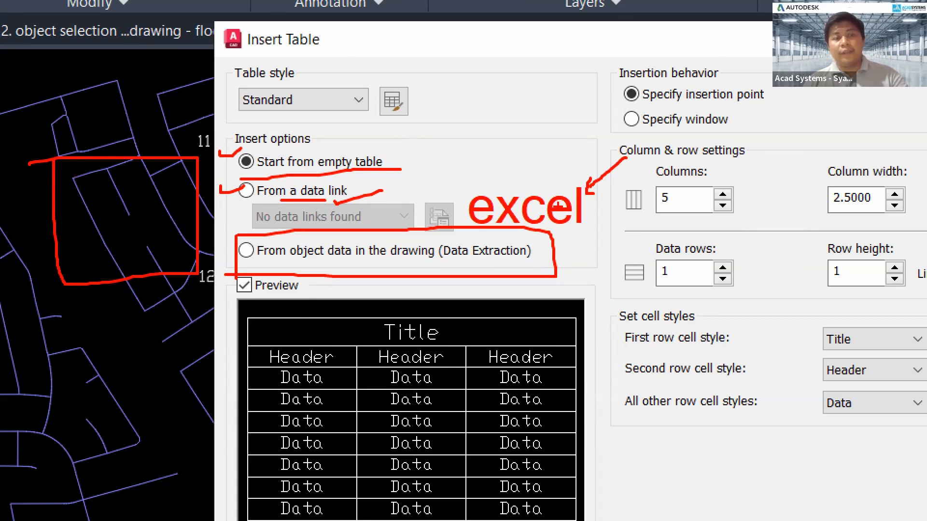
{"action": "key", "text": "Escape"}
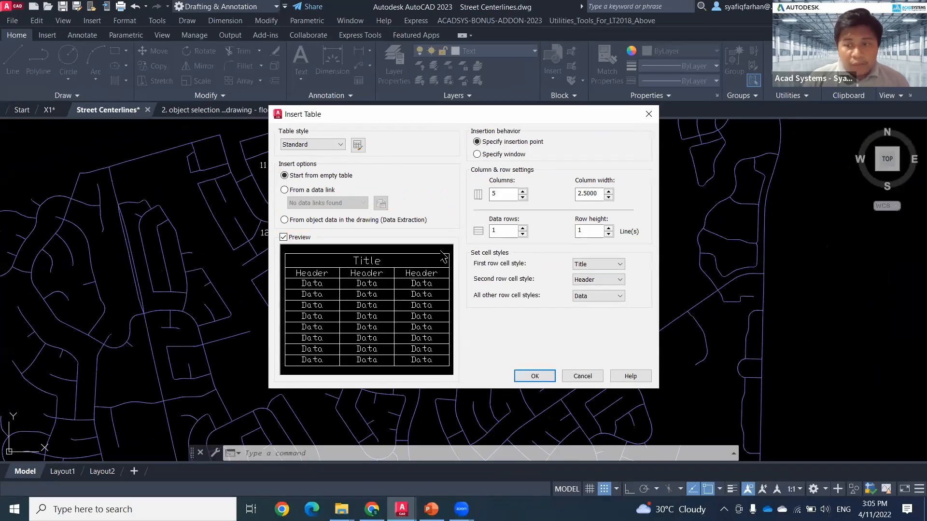
Base the table on object data in the drawing and create a new data extraction without a previous extraction as template.
{"action": "left_click", "coordinate": [294, 219]}
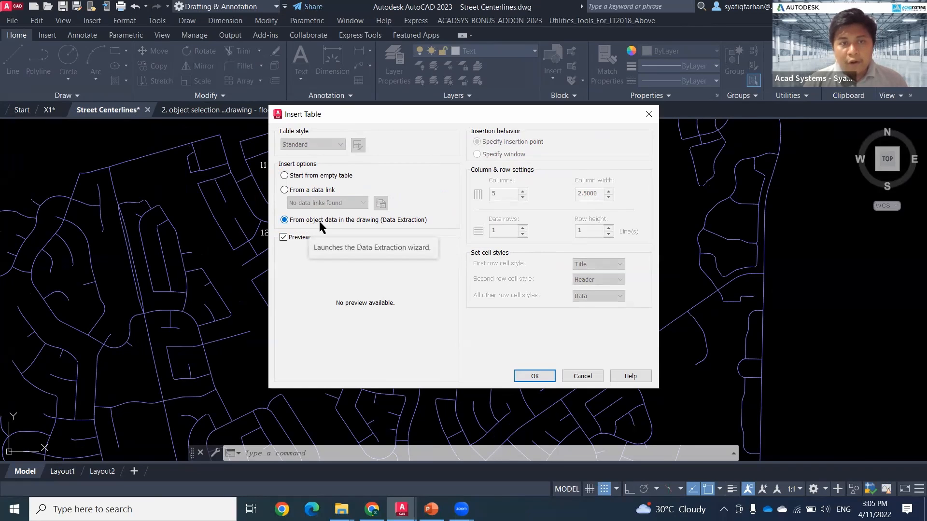
{"action": "left_click", "coordinate": [536, 376]}
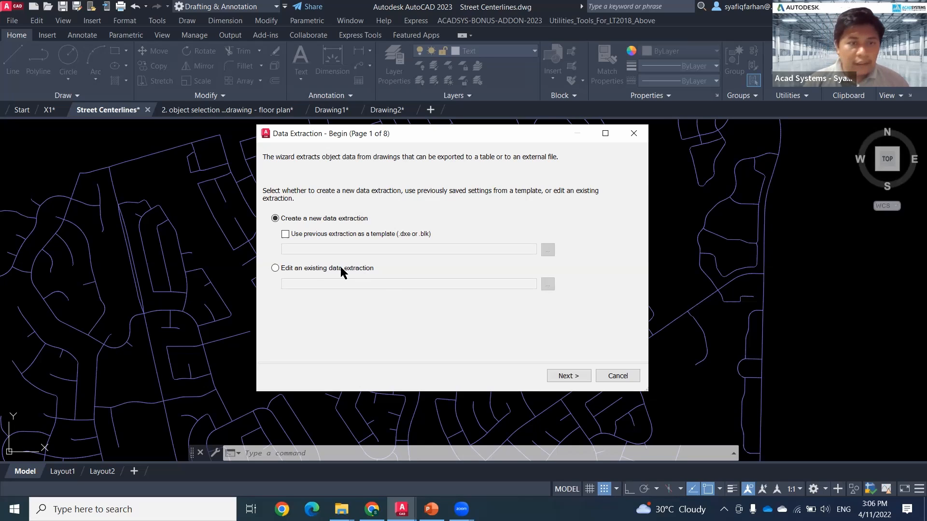
{"action": "left_click", "coordinate": [305, 234]}
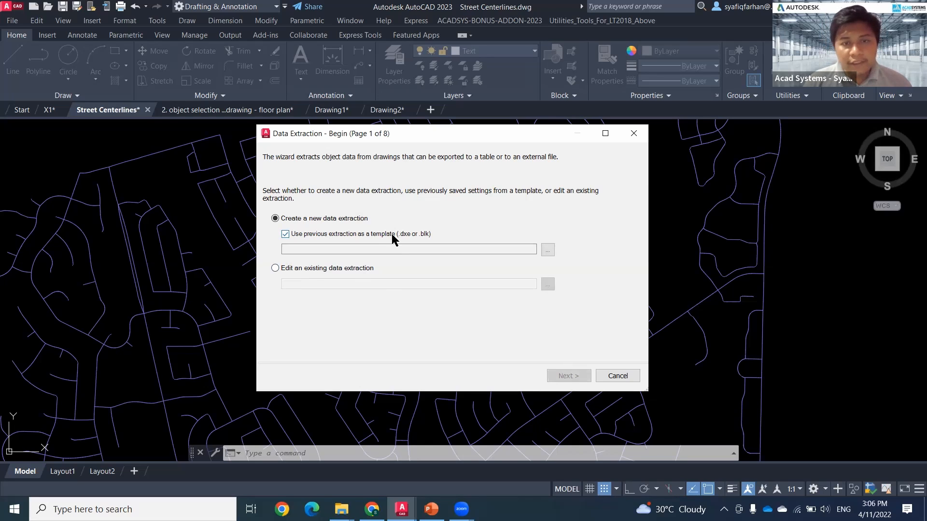
{"action": "left_click", "coordinate": [413, 234]}
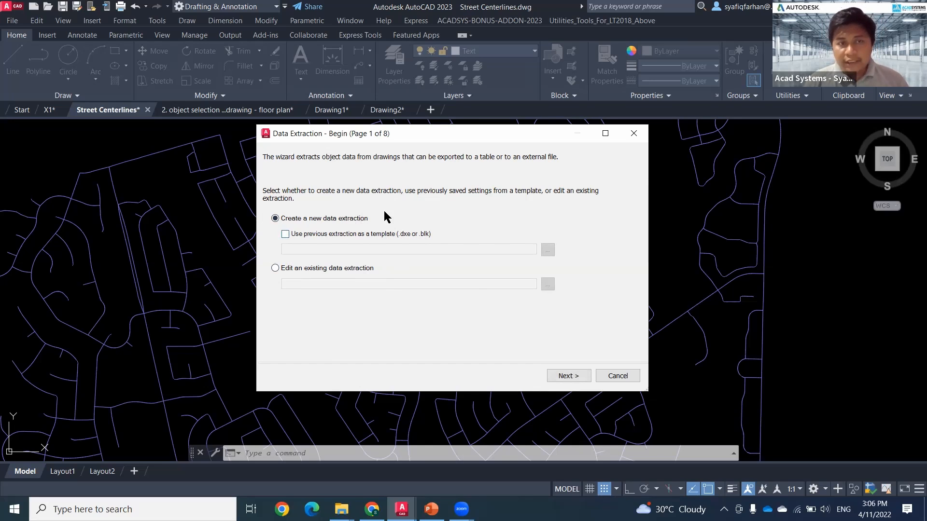
{"action": "left_click", "coordinate": [563, 377]}
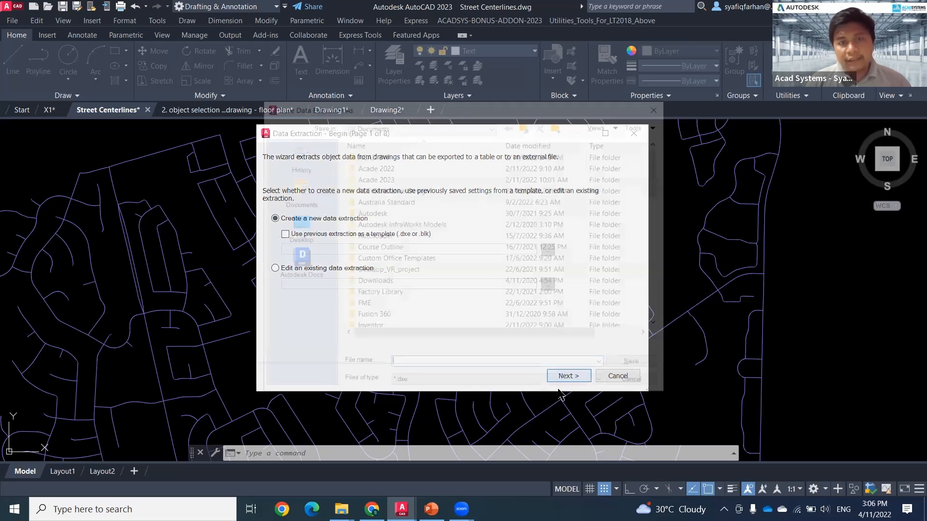
Save the data extraction file on the Desktop under the name Text.
{"action": "left_click", "coordinate": [285, 222]}
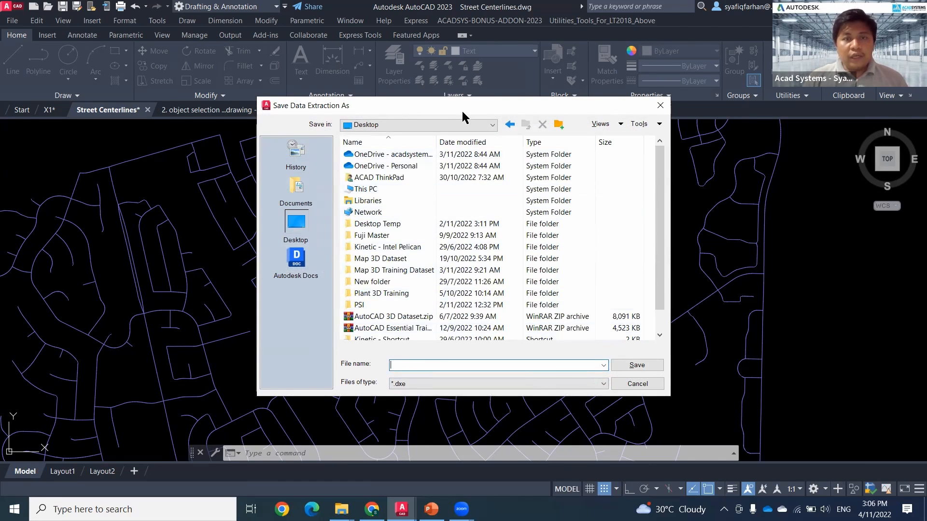
{"action": "left_click_drag", "start_coordinate": [470, 102], "coordinate": [514, 95]}
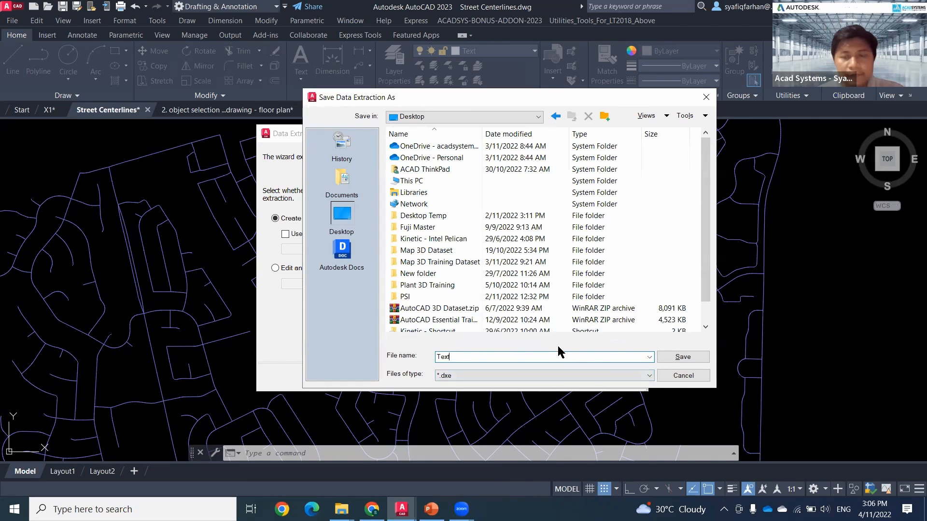
{"action": "left_click", "coordinate": [676, 361]}
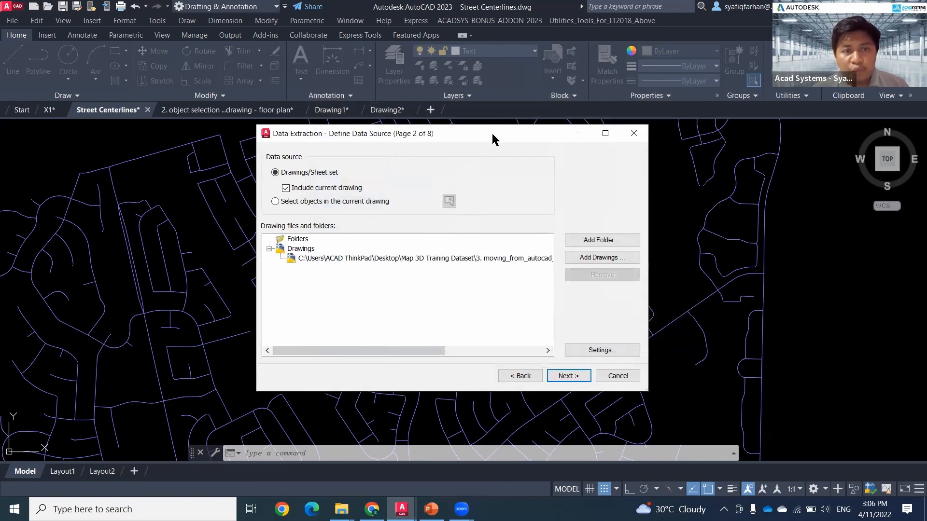
Limit the data source to objects in the current drawing by window-selecting the area around the numbered labels 10 to 19.
{"action": "left_click_drag", "start_coordinate": [492, 131], "coordinate": [721, 131]}
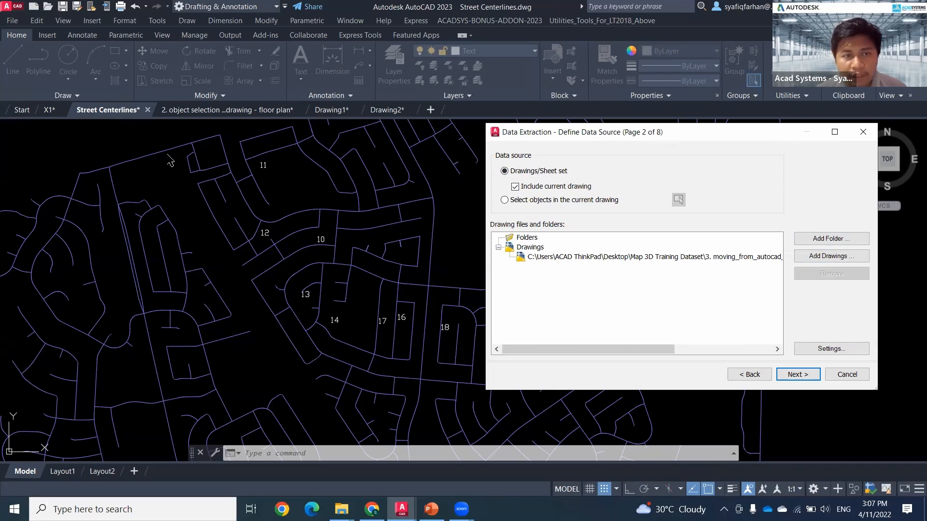
{"action": "left_click", "coordinate": [539, 200]}
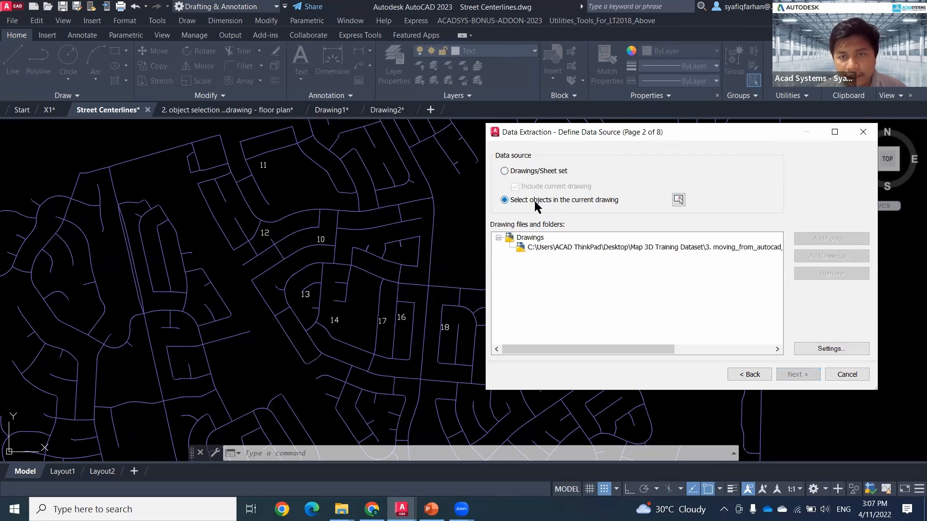
{"action": "left_click", "coordinate": [678, 199]}
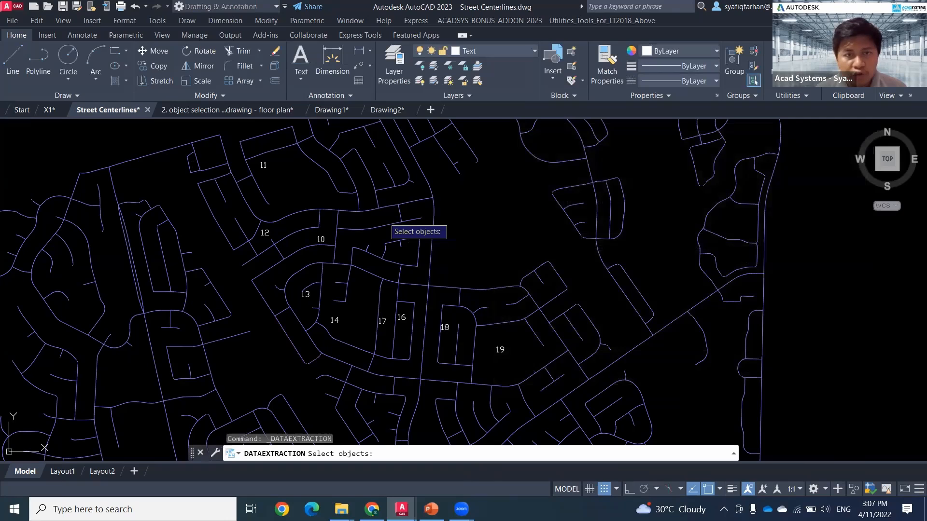
{"action": "left_click", "coordinate": [186, 130]}
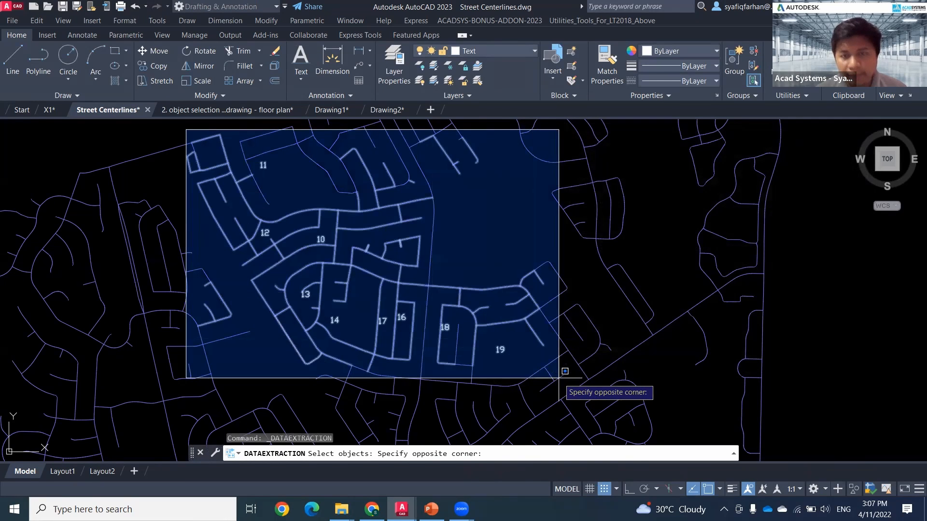
{"action": "left_click", "coordinate": [558, 378]}
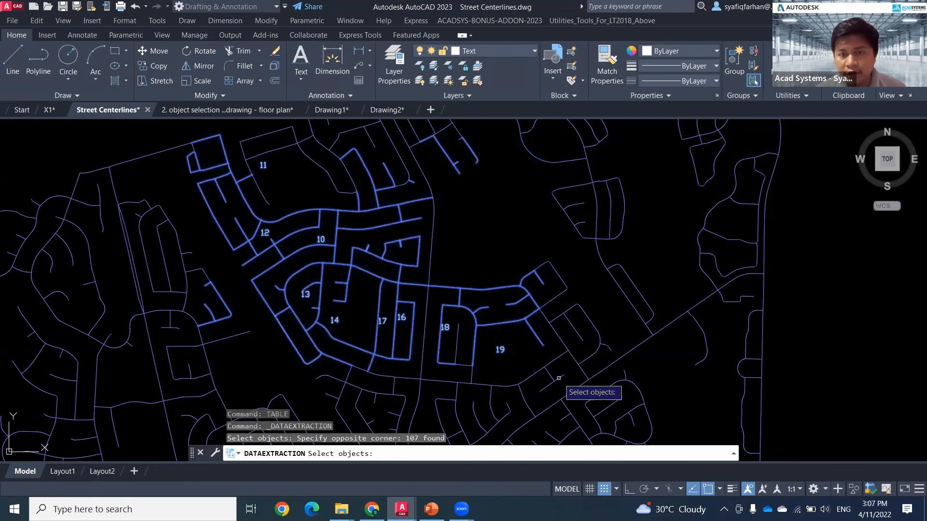
{"action": "key", "text": "Return"}
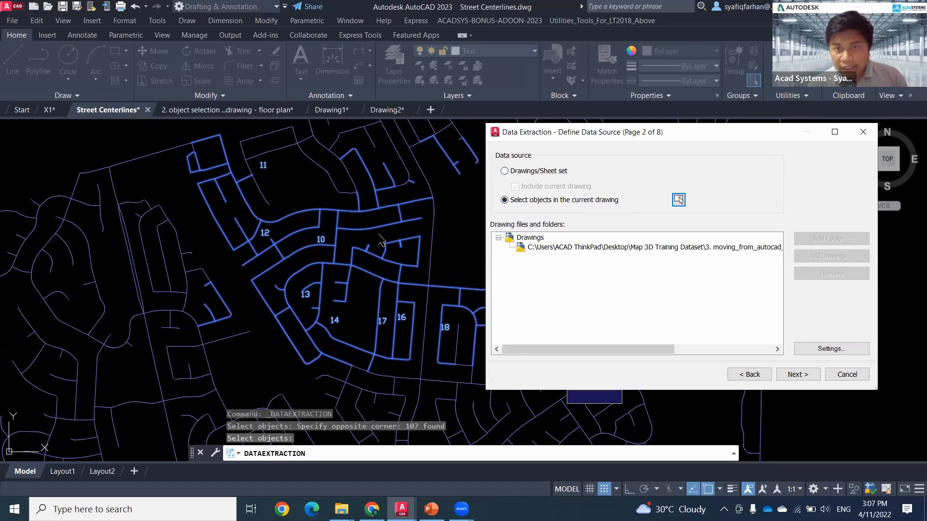
Set the data source to Drawings/Sheet set with the current drawing included and continue to the object selection.
{"action": "left_click", "coordinate": [504, 171]}
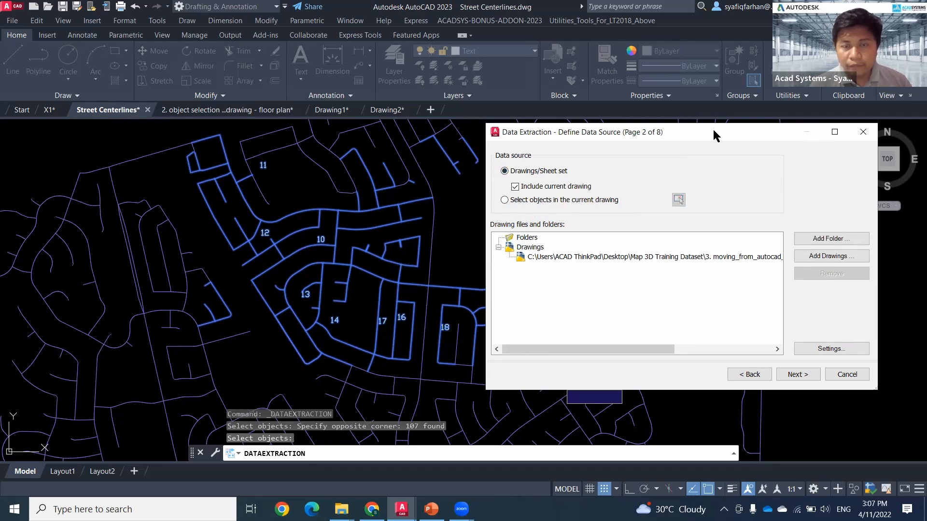
{"action": "left_click_drag", "start_coordinate": [714, 135], "coordinate": [538, 135]}
{"action": "left_click", "coordinate": [622, 375]}
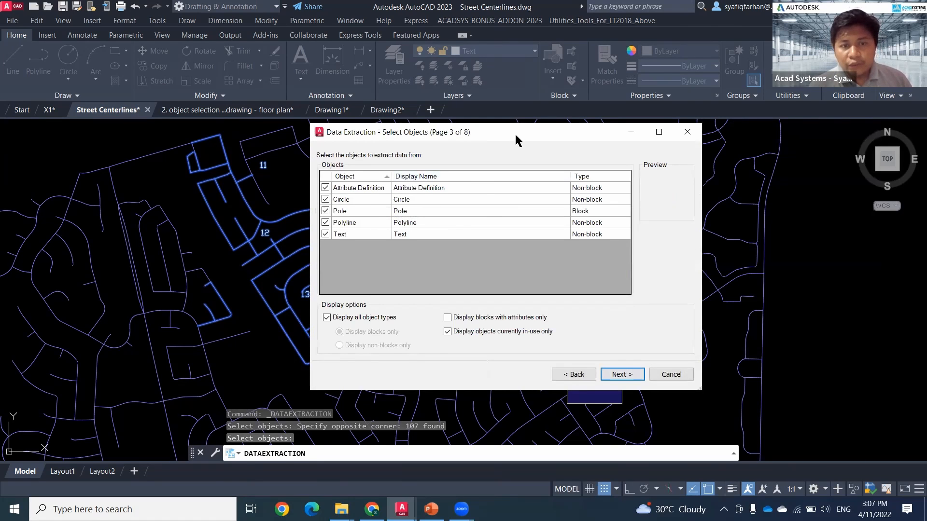
Uncheck all object types, include only Text for the extraction, and continue to the properties.
{"action": "left_click_drag", "start_coordinate": [515, 136], "coordinate": [513, 141]}
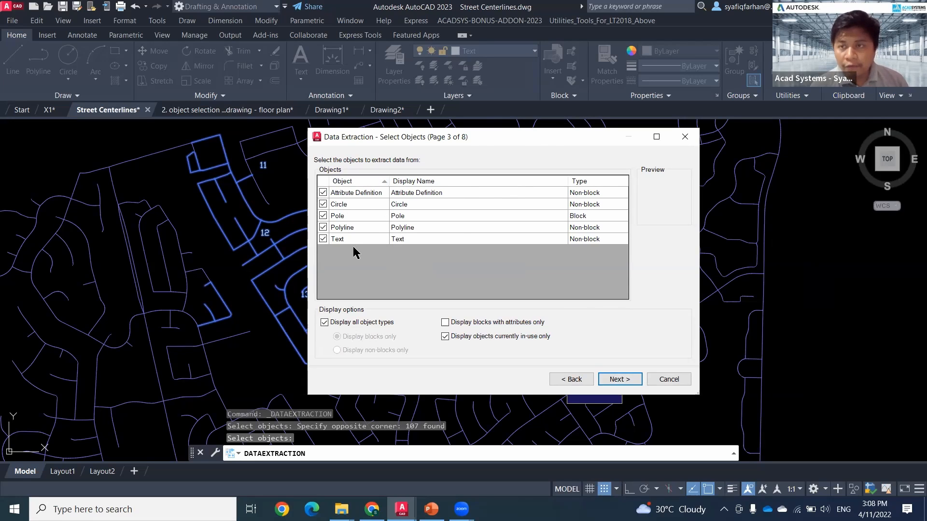
{"action": "right_click", "coordinate": [324, 187]}
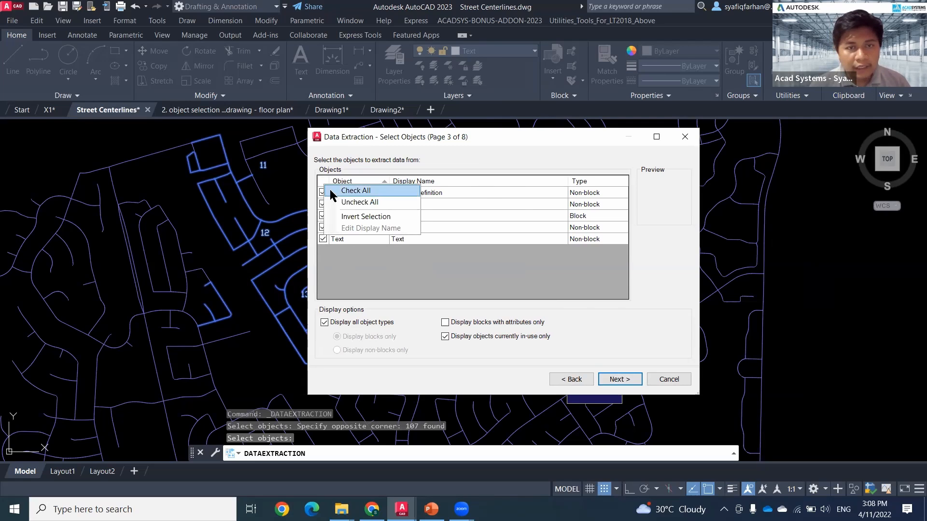
{"action": "left_click", "coordinate": [357, 202]}
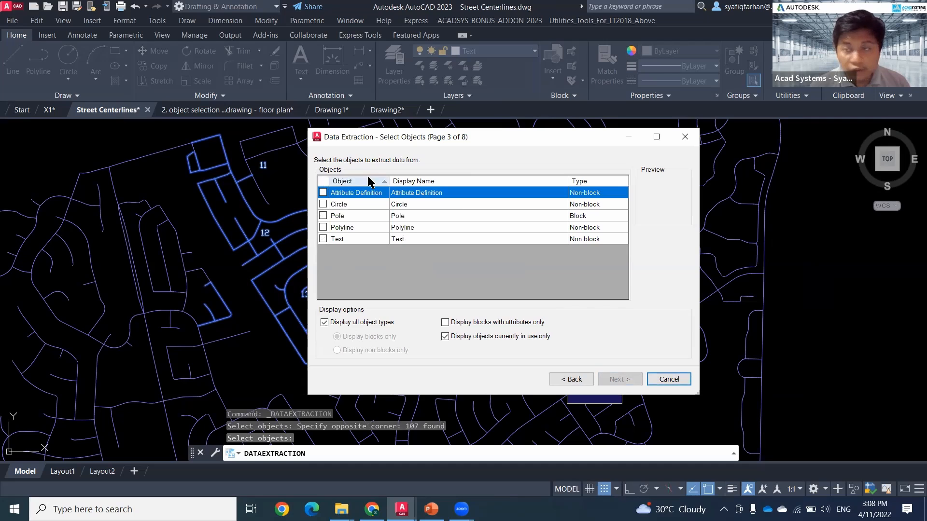
{"action": "left_click", "coordinate": [323, 240]}
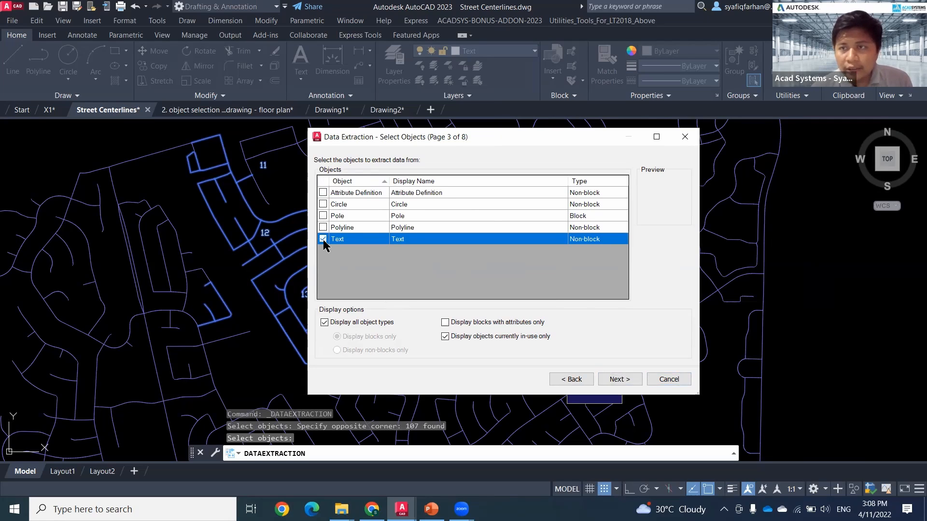
{"action": "left_click", "coordinate": [324, 322]}
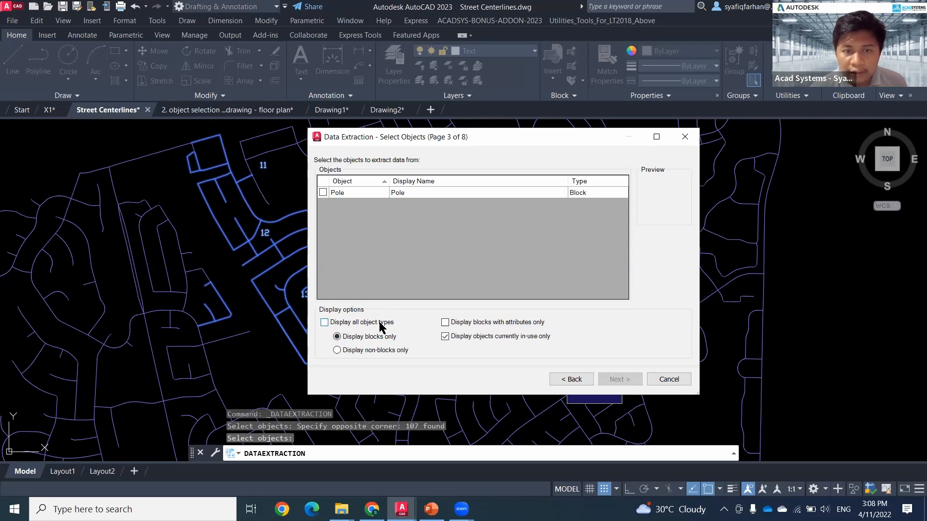
{"action": "left_click", "coordinate": [324, 323]}
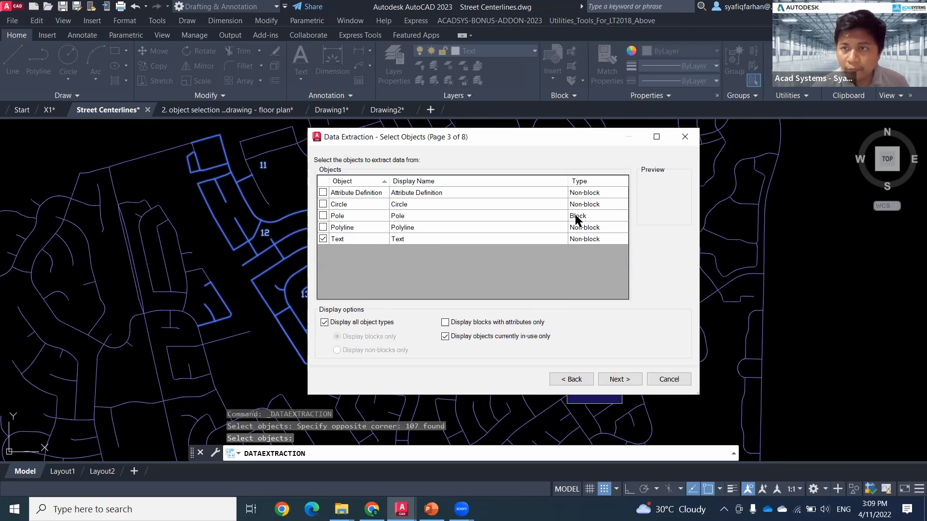
{"action": "left_click", "coordinate": [621, 380]}
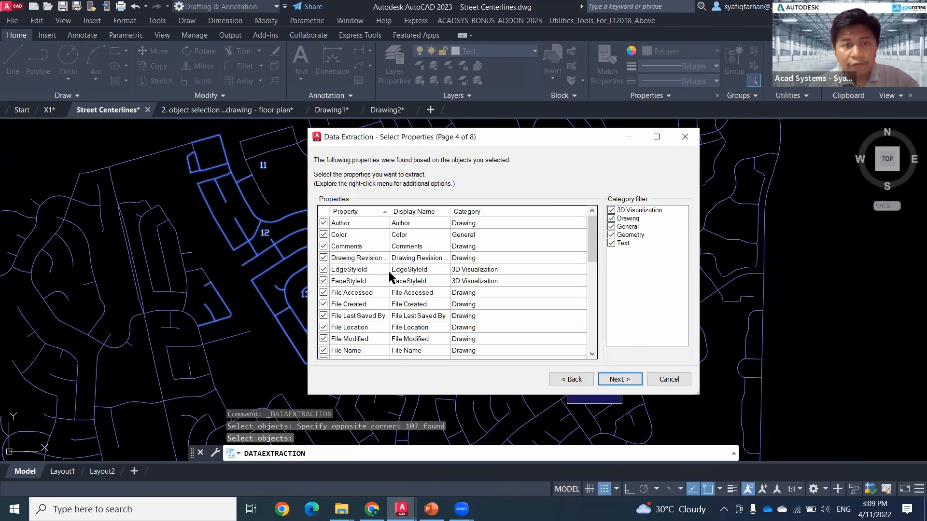
Uncheck all properties, include only the Value property of the Text objects, and continue to the data refinement.
{"action": "right_click", "coordinate": [320, 213]}
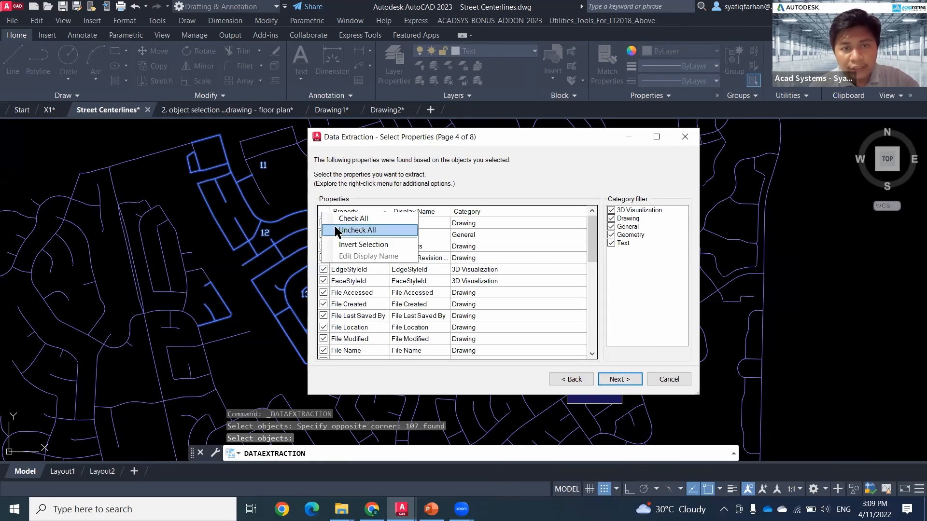
{"action": "left_click", "coordinate": [367, 229]}
{"action": "scroll", "coordinate": [372, 319], "scroll_direction": "down", "scroll_amount": 2}
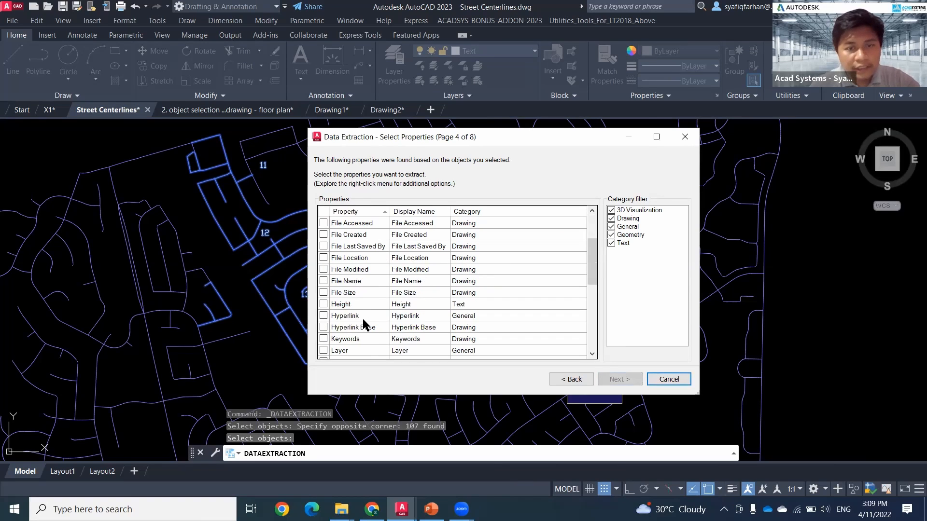
{"action": "scroll", "coordinate": [357, 330], "scroll_direction": "down", "scroll_amount": 3}
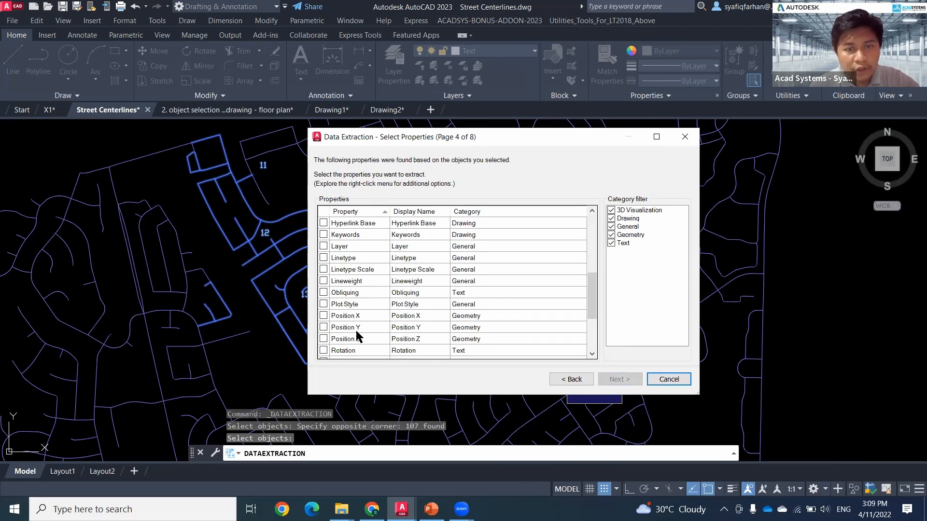
{"action": "scroll", "coordinate": [347, 341], "scroll_direction": "down", "scroll_amount": 1}
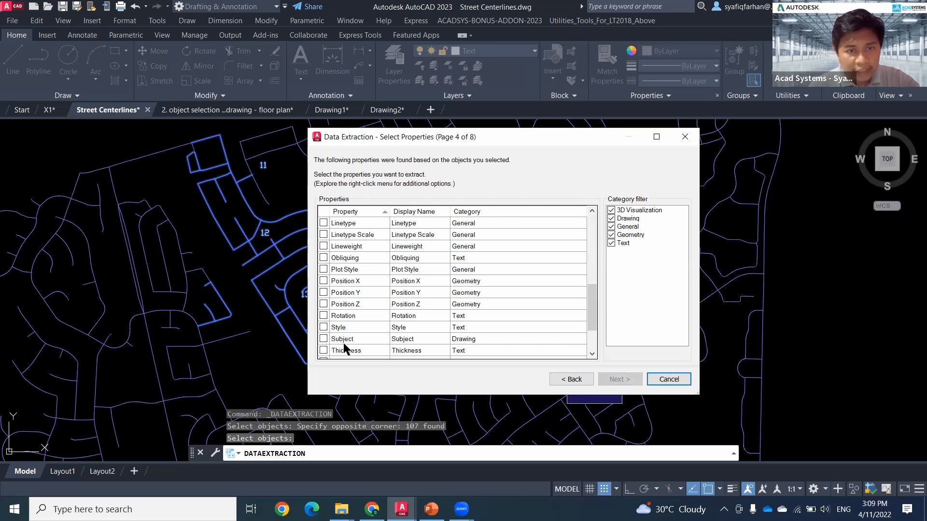
{"action": "scroll", "coordinate": [343, 345], "scroll_direction": "down", "scroll_amount": 2}
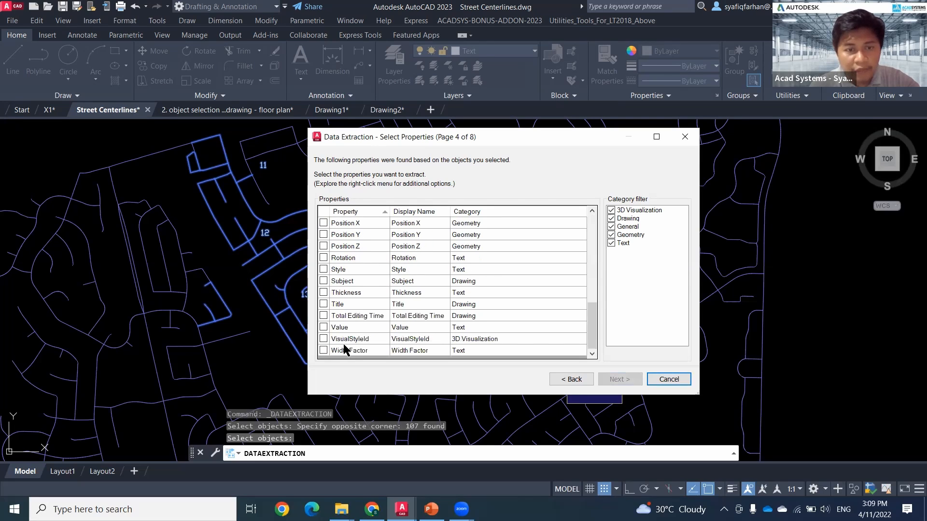
{"action": "left_click", "coordinate": [322, 328]}
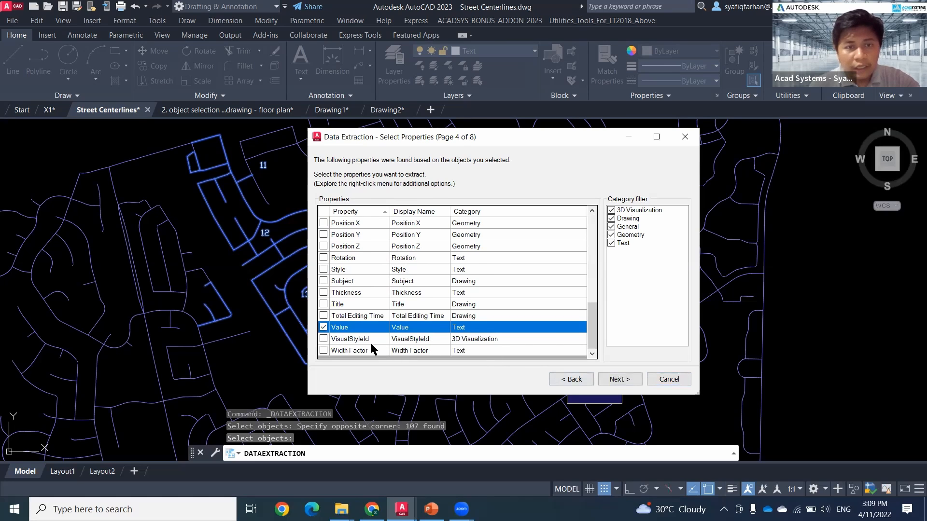
{"action": "scroll", "coordinate": [374, 348], "scroll_direction": "up", "scroll_amount": 1}
{"action": "scroll", "coordinate": [374, 348], "scroll_direction": "up", "scroll_amount": 2}
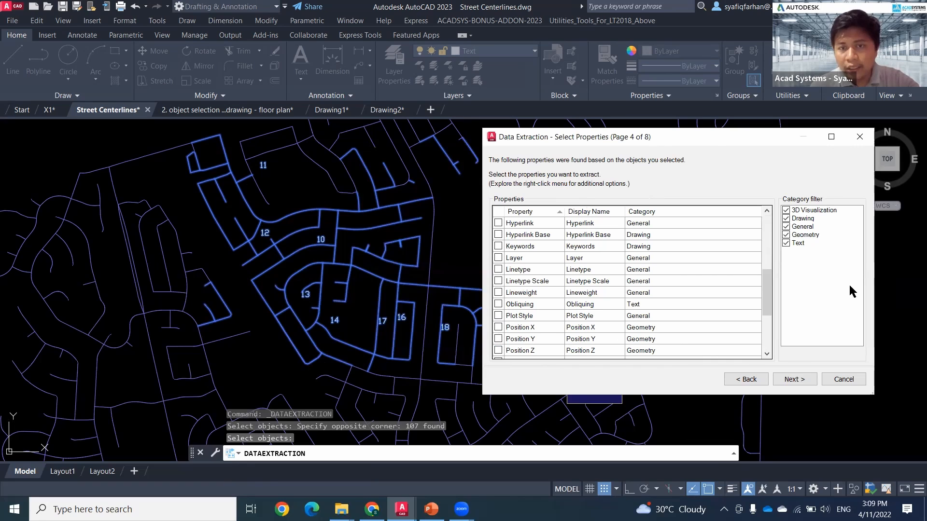
{"action": "left_click_drag", "start_coordinate": [608, 137], "coordinate": [545, 124]}
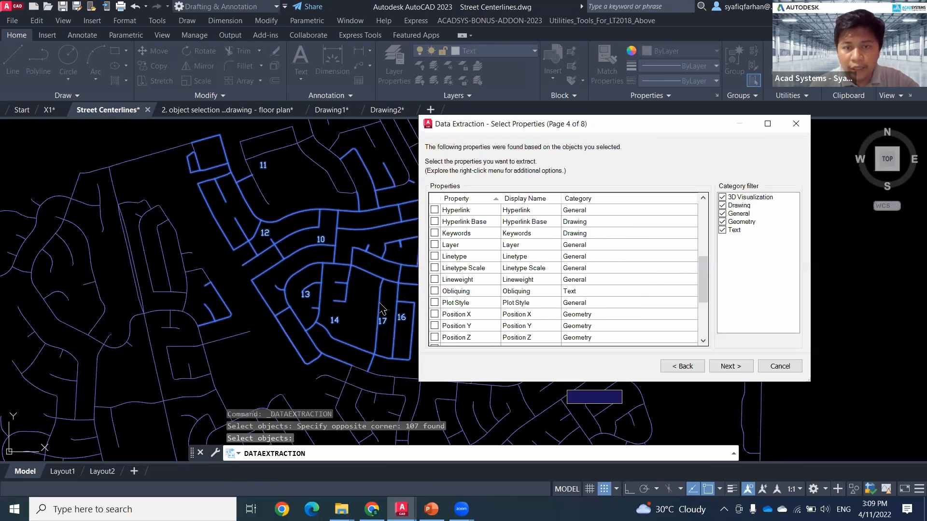
{"action": "left_click", "coordinate": [730, 366]}
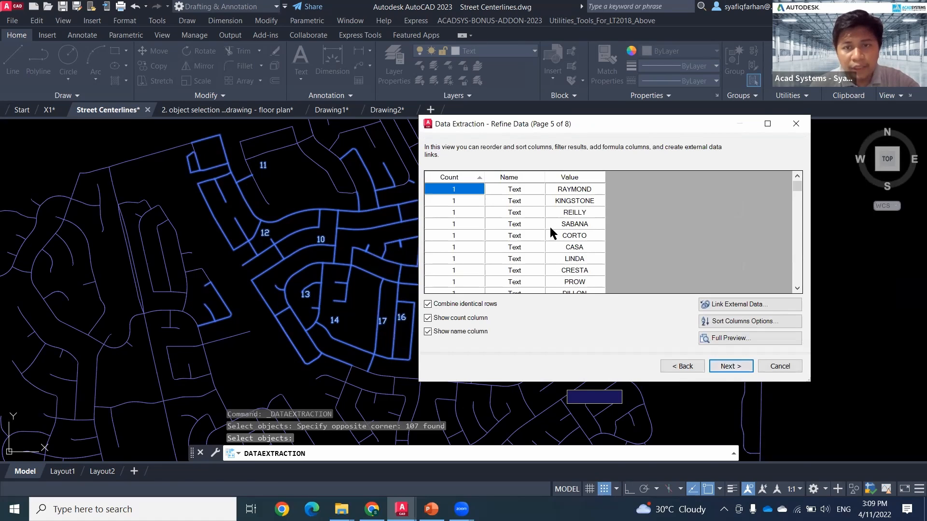
Review the extracted text rows, then return to the object selection and extract from the Pole block instead of Text.
{"action": "scroll", "coordinate": [555, 241], "scroll_direction": "down", "scroll_amount": 5}
{"action": "scroll", "coordinate": [554, 265], "scroll_direction": "down", "scroll_amount": 10}
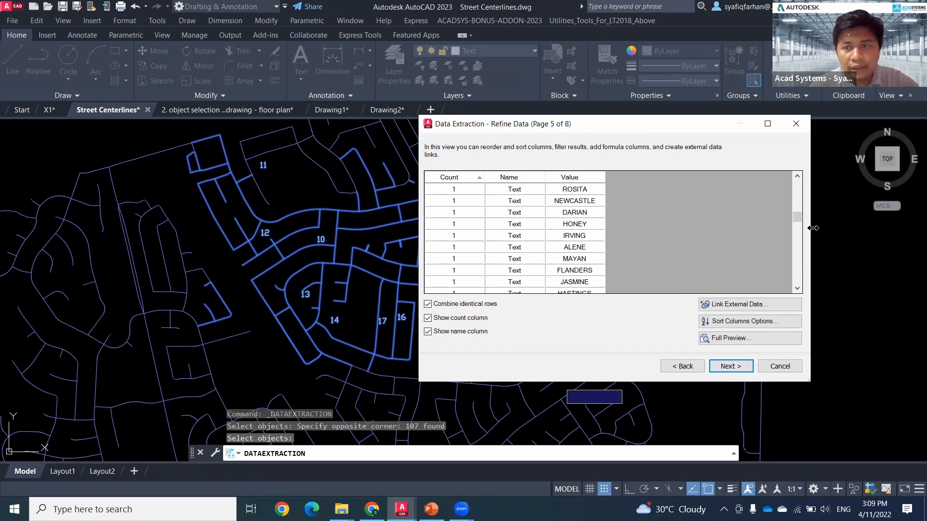
{"action": "left_click_drag", "start_coordinate": [797, 217], "coordinate": [792, 286]}
{"action": "scroll", "coordinate": [590, 266], "scroll_direction": "up", "scroll_amount": 2}
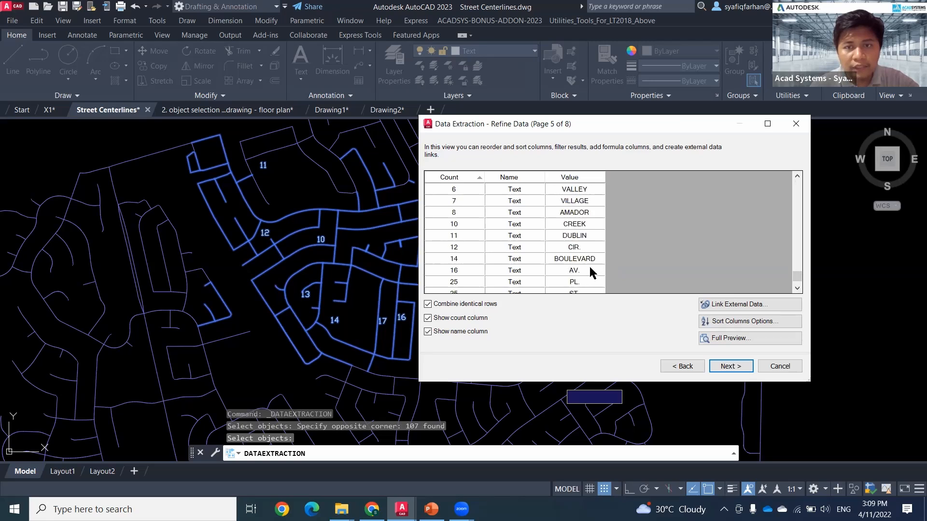
{"action": "scroll", "coordinate": [590, 267], "scroll_direction": "up", "scroll_amount": 3}
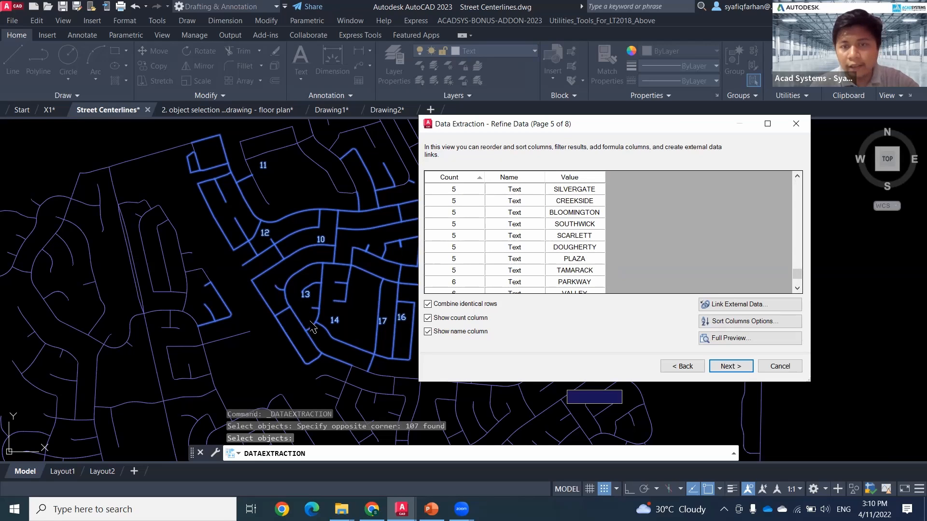
{"action": "left_click", "coordinate": [682, 368]}
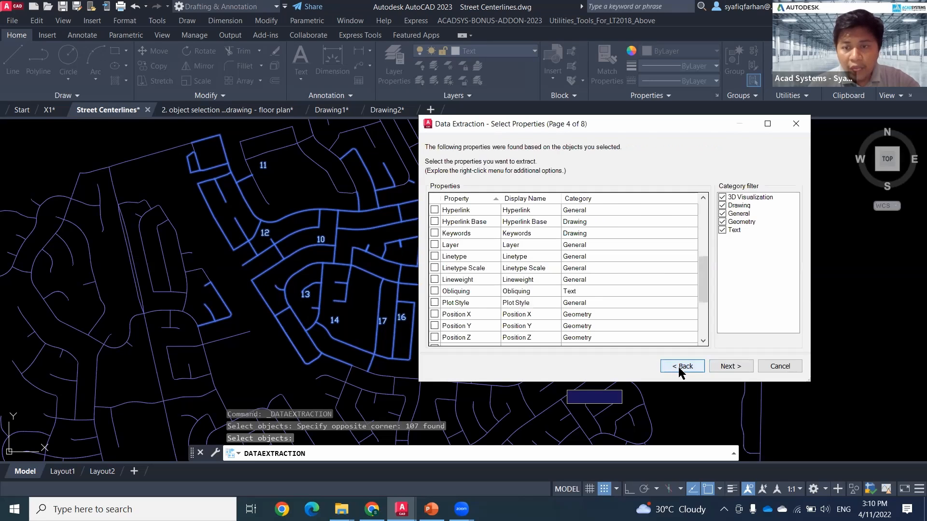
{"action": "left_click", "coordinate": [682, 367]}
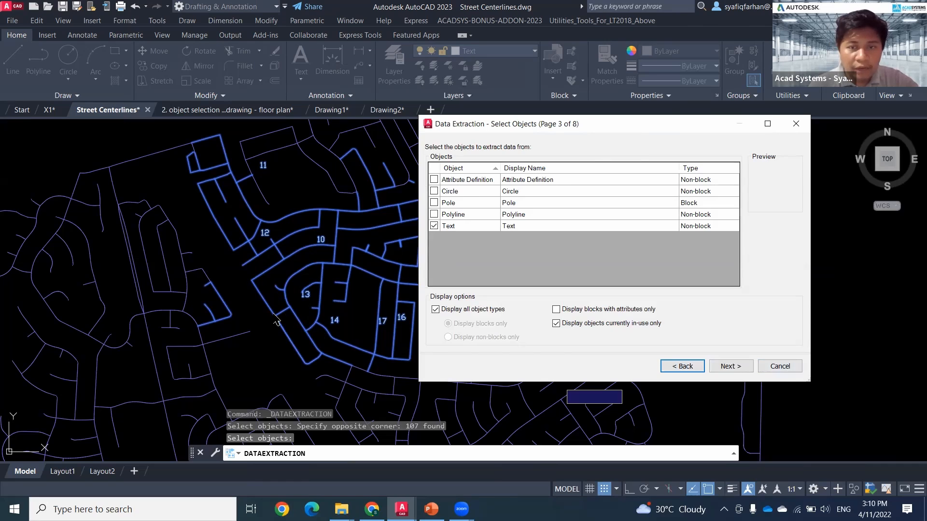
{"action": "left_click", "coordinate": [434, 225]}
{"action": "left_click", "coordinate": [434, 203]}
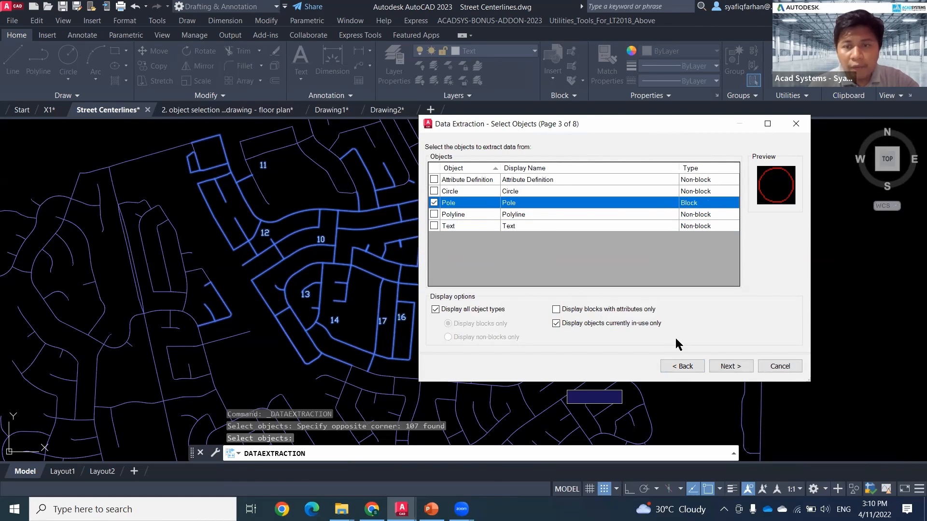
{"action": "left_click", "coordinate": [722, 366]}
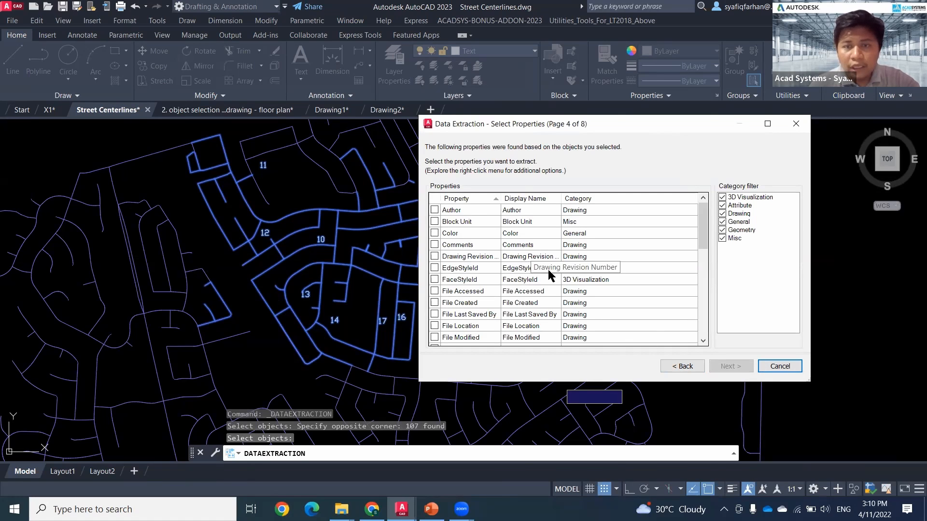
Include the Position X and Position Y properties of the Pole block in the extraction.
{"action": "left_click", "coordinate": [678, 366]}
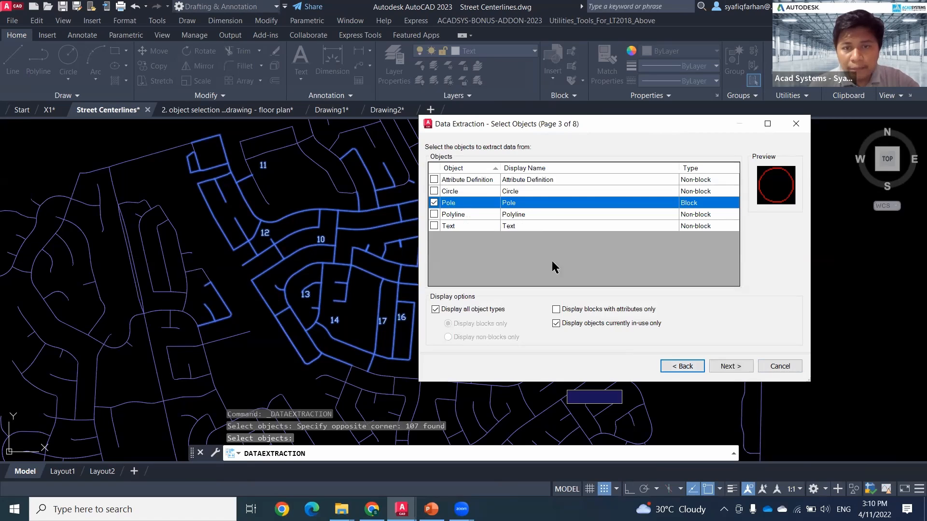
{"action": "left_click", "coordinate": [727, 367]}
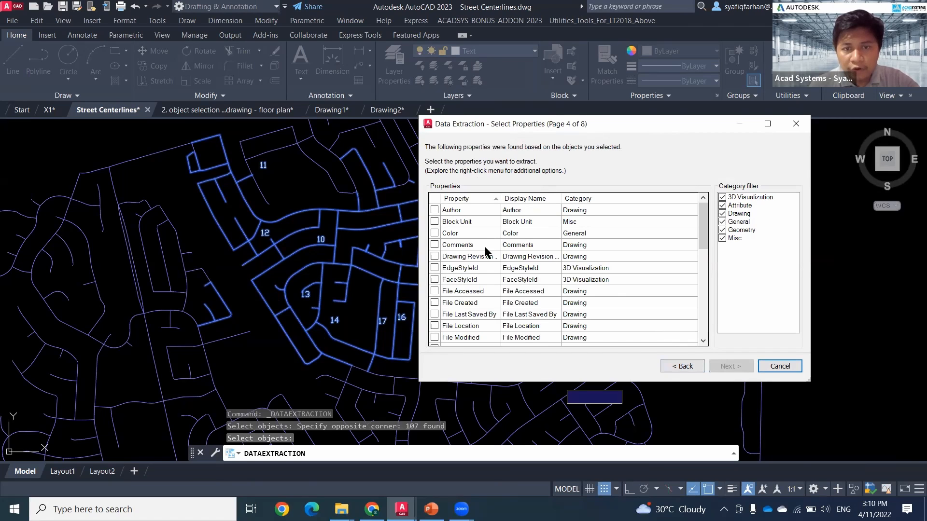
{"action": "scroll", "coordinate": [447, 319], "scroll_direction": "down", "scroll_amount": 8}
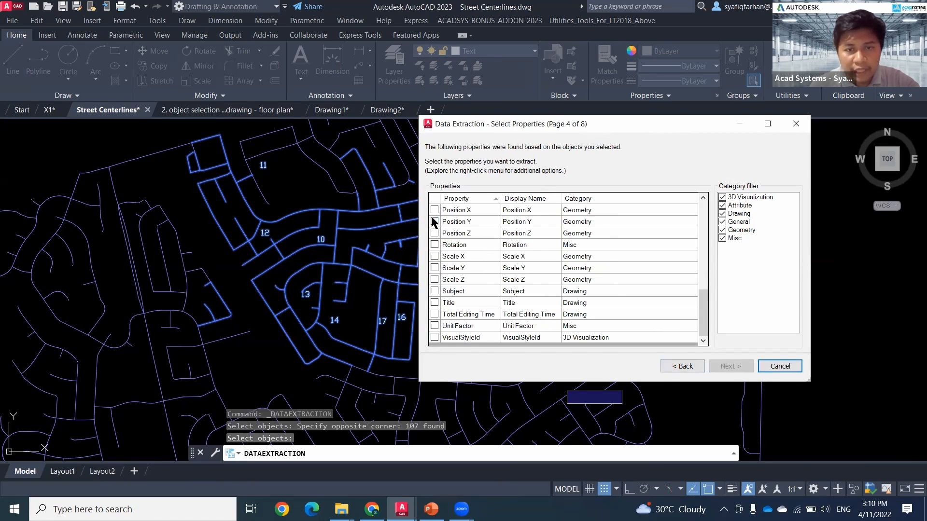
{"action": "left_click", "coordinate": [435, 211]}
{"action": "left_click", "coordinate": [435, 222]}
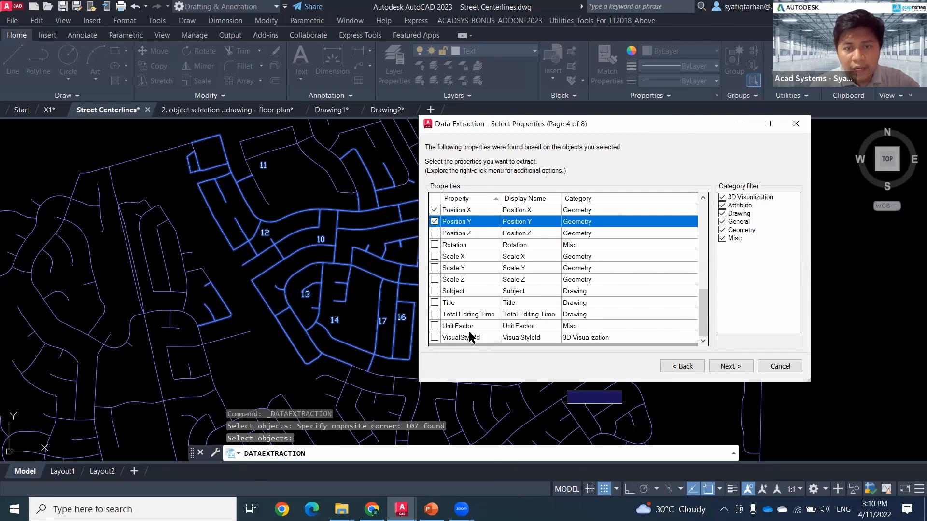
Include the Pole block's POLE_ID attribute in the extraction and continue to the data refinement.
{"action": "scroll", "coordinate": [467, 331], "scroll_direction": "up", "scroll_amount": 1}
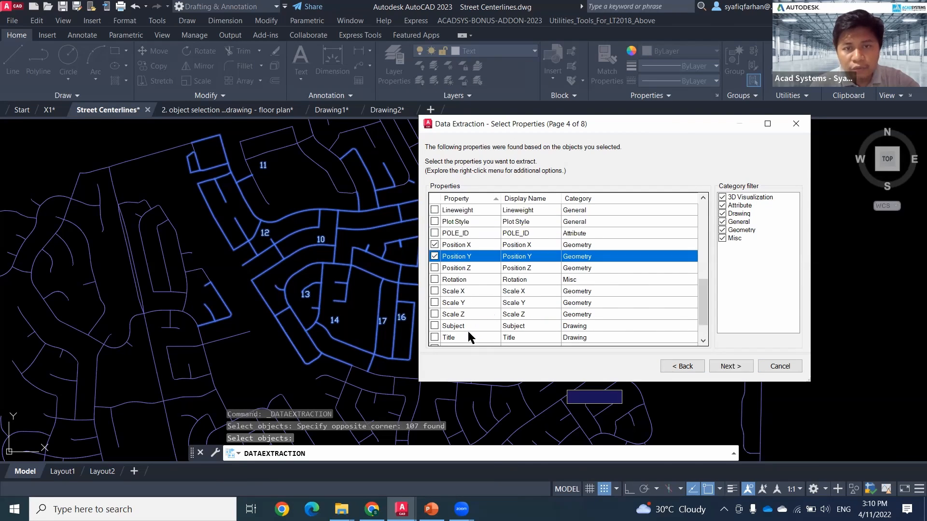
{"action": "left_click", "coordinate": [435, 233]}
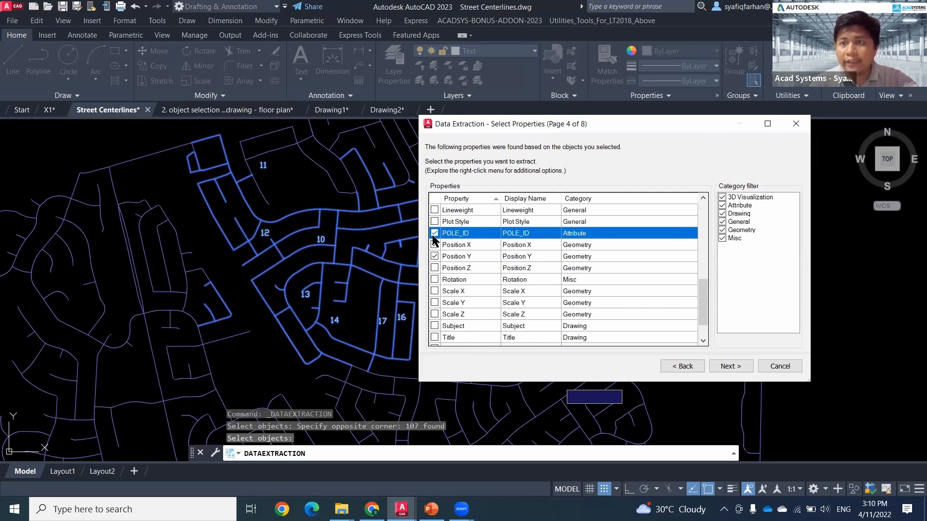
{"action": "left_click", "coordinate": [742, 369]}
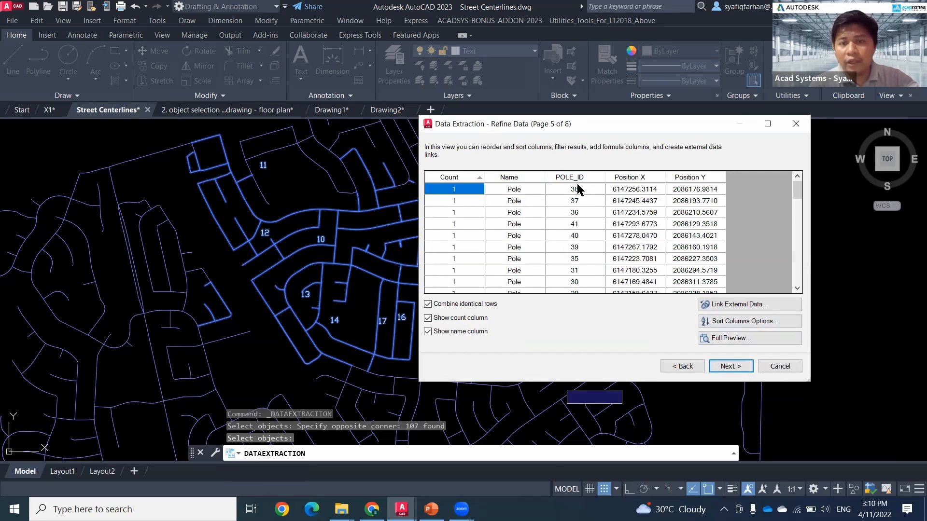
Sort the extracted pole rows by POLE_ID in ascending order, review them, and continue to the output options.
{"action": "scroll", "coordinate": [586, 268], "scroll_direction": "down", "scroll_amount": 10}
{"action": "scroll", "coordinate": [584, 281], "scroll_direction": "up", "scroll_amount": 10}
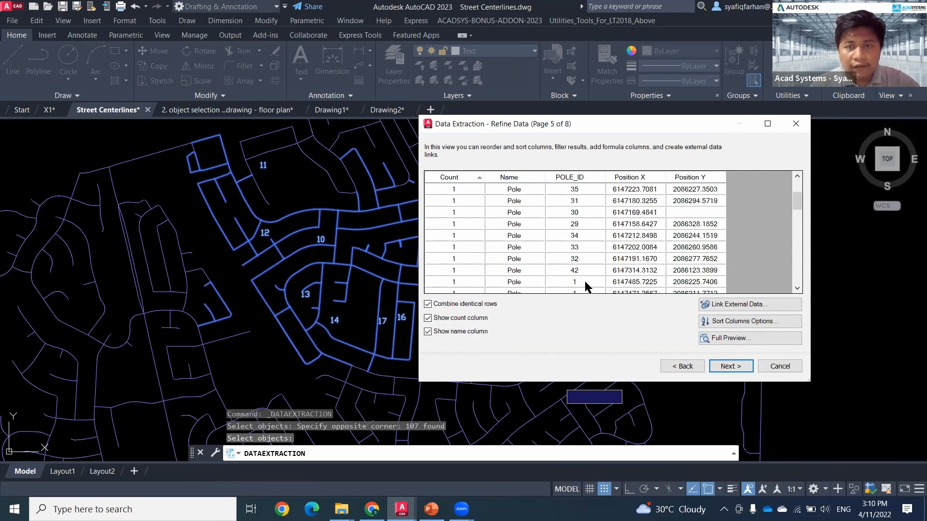
{"action": "left_click", "coordinate": [575, 179]}
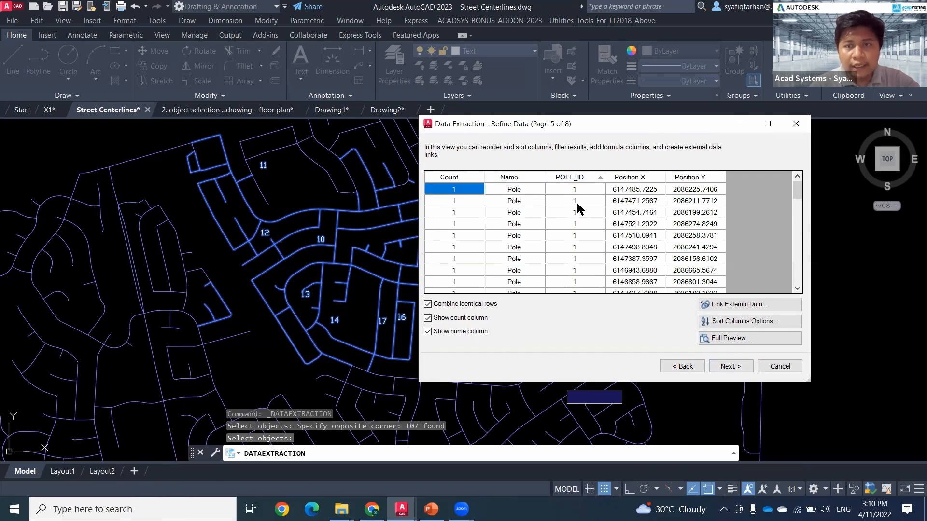
{"action": "scroll", "coordinate": [578, 222], "scroll_direction": "down", "scroll_amount": 5}
{"action": "scroll", "coordinate": [578, 250], "scroll_direction": "up", "scroll_amount": 4}
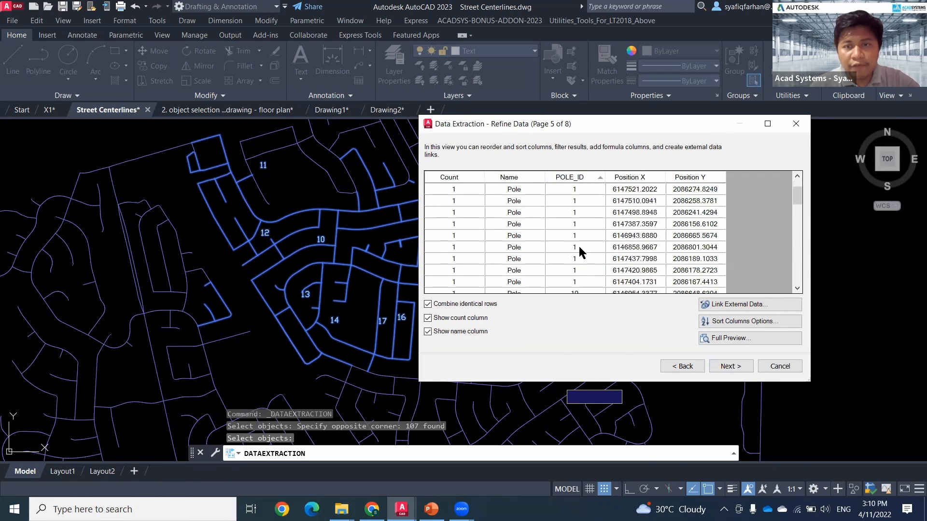
{"action": "scroll", "coordinate": [579, 246], "scroll_direction": "up", "scroll_amount": 1}
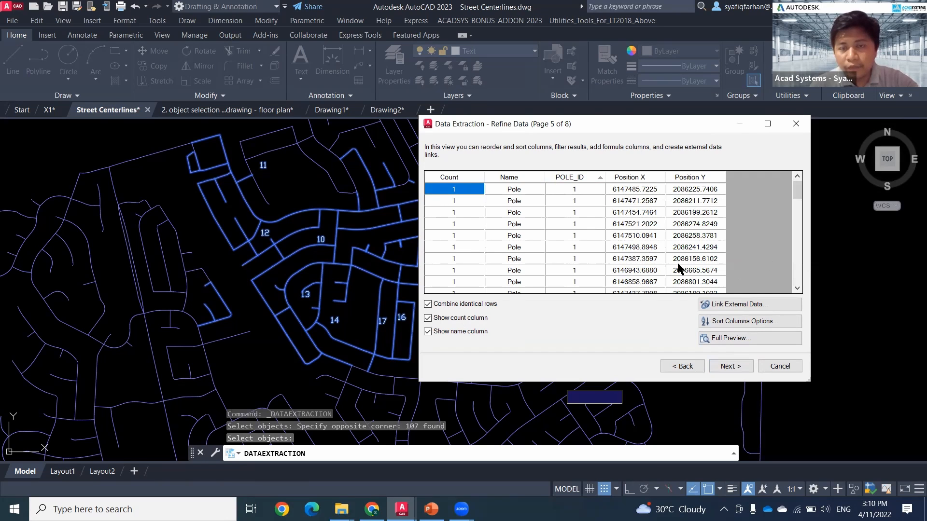
{"action": "scroll", "coordinate": [583, 247], "scroll_direction": "down", "scroll_amount": 20}
{"action": "scroll", "coordinate": [583, 247], "scroll_direction": "up", "scroll_amount": 6}
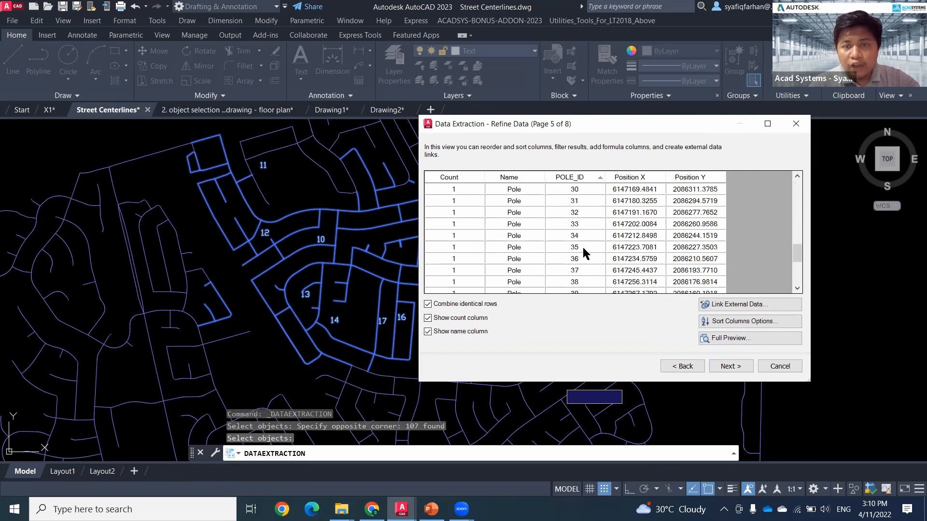
{"action": "left_click", "coordinate": [730, 367]}
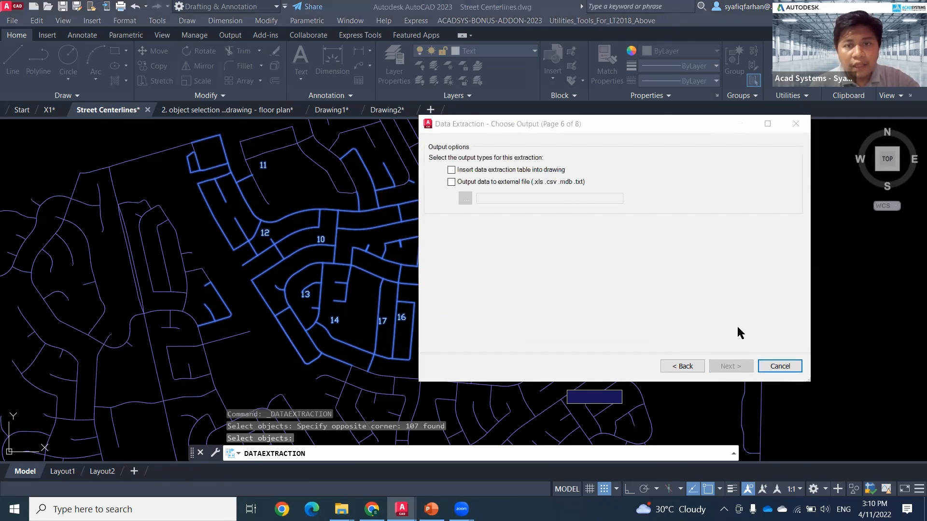
Set the extraction to insert a table into the drawing without an external file, and continue to the final wizard page.
{"action": "left_click_drag", "start_coordinate": [615, 124], "coordinate": [500, 147]}
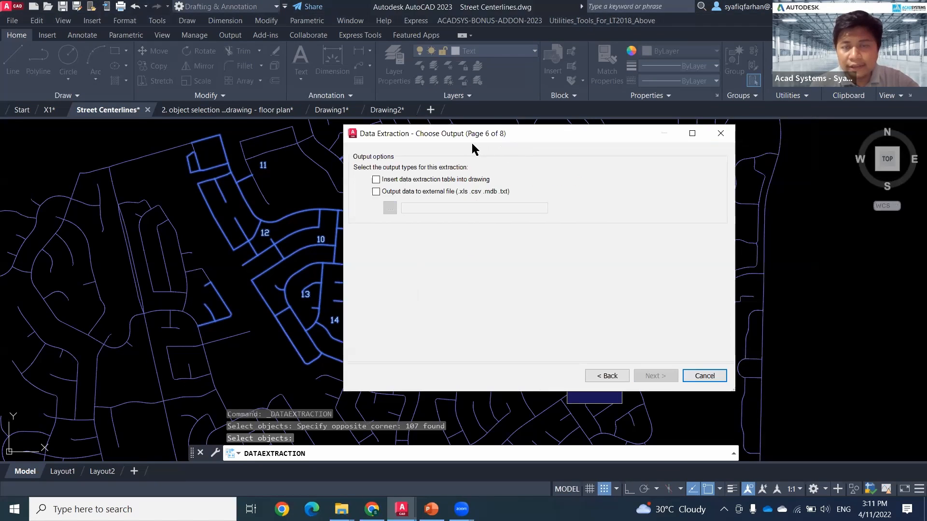
{"action": "left_click", "coordinate": [376, 181]}
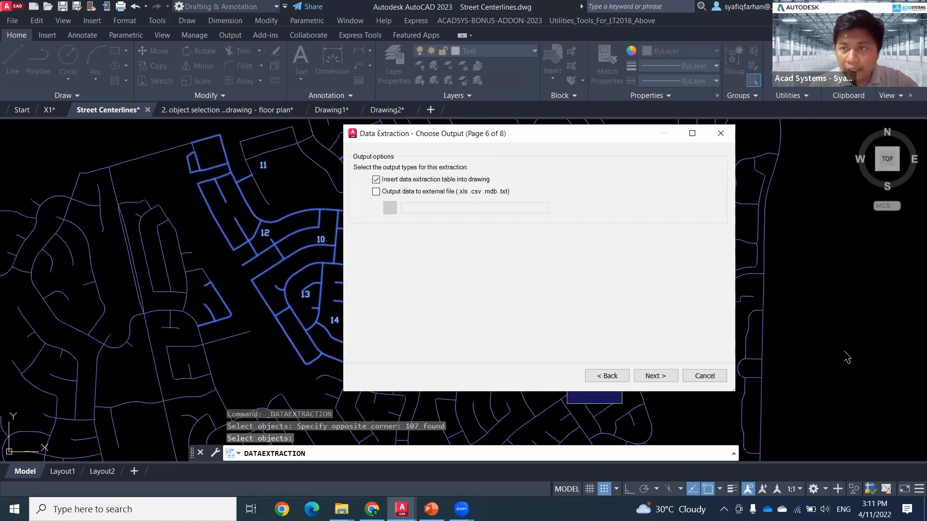
{"action": "left_click", "coordinate": [398, 194]}
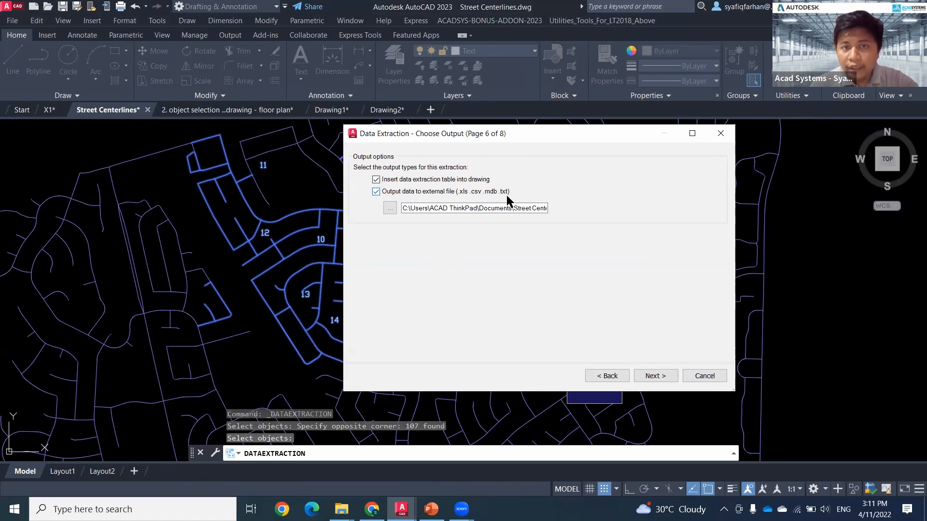
{"action": "left_click", "coordinate": [392, 193]}
{"action": "left_click", "coordinate": [392, 192]}
{"action": "left_click", "coordinate": [392, 193]}
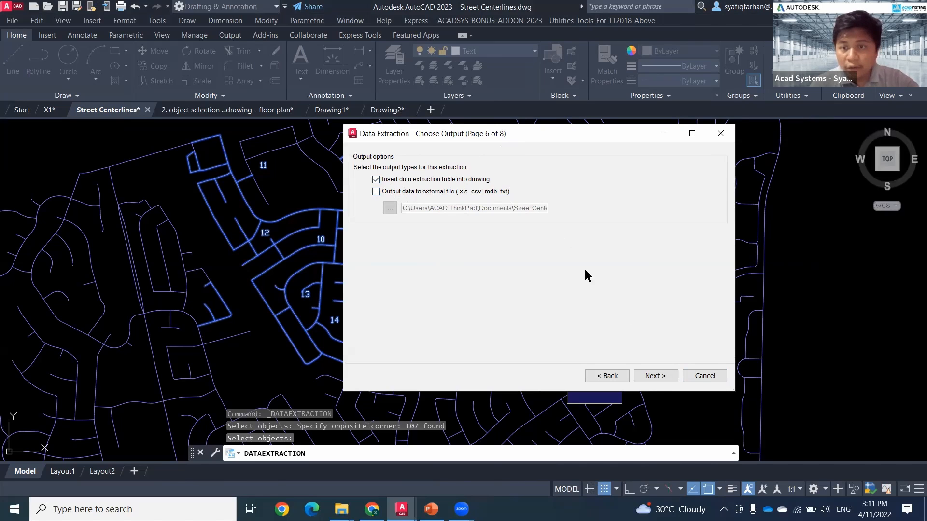
{"action": "left_click", "coordinate": [653, 376]}
{"action": "left_click", "coordinate": [652, 377]}
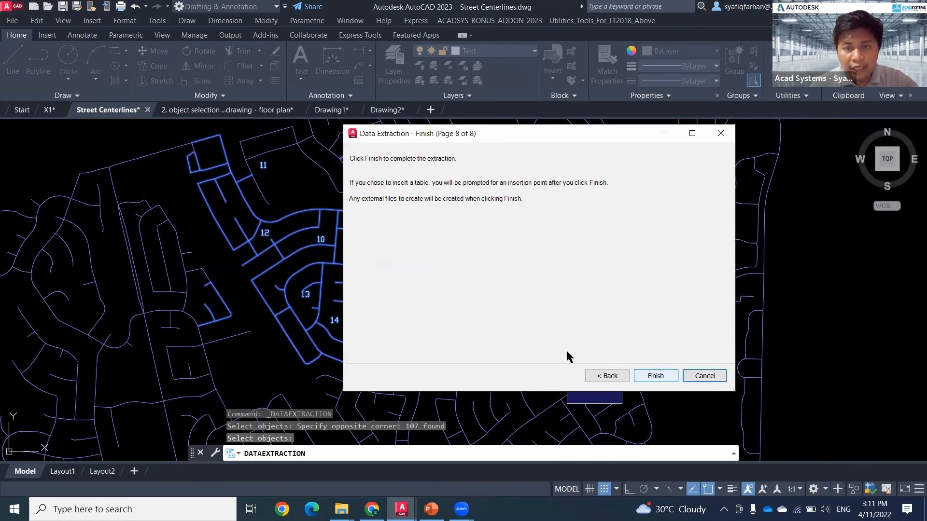
Finish the extraction and place the pole table in the empty area outside the street network.
{"action": "left_click", "coordinate": [655, 376]}
{"action": "scroll", "coordinate": [265, 169], "scroll_direction": "up", "scroll_amount": 4}
{"action": "middle_click_drag", "start_coordinate": [286, 187], "coordinate": [445, 276]}
{"action": "scroll", "coordinate": [393, 252], "scroll_direction": "up", "scroll_amount": 2}
{"action": "left_click", "coordinate": [393, 252]}
{"action": "scroll", "coordinate": [403, 269], "scroll_direction": "up", "scroll_amount": 4}
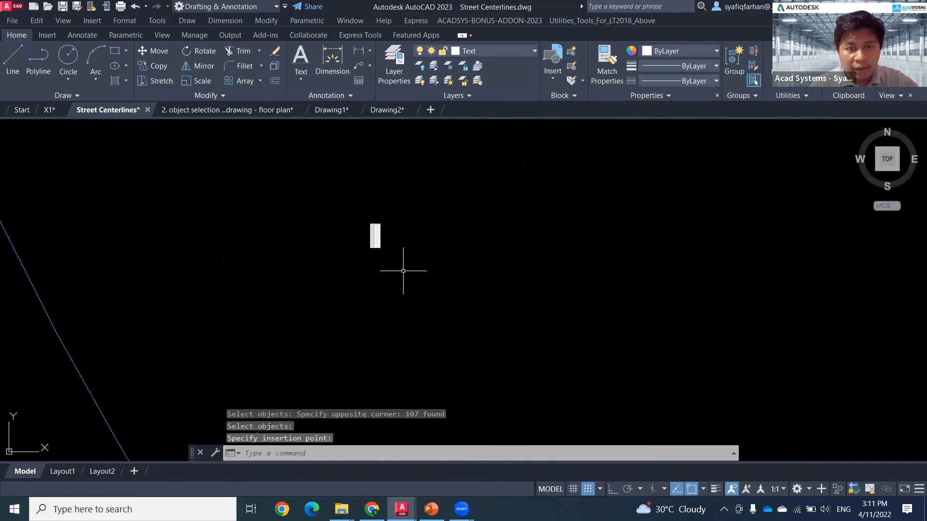
Scale the inserted pole table up by a factor of about 58 from its upper-left corner.
{"action": "left_click", "coordinate": [328, 197]}
{"action": "scroll", "coordinate": [396, 239], "scroll_direction": "up", "scroll_amount": 8}
{"action": "middle_click_drag", "start_coordinate": [398, 238], "coordinate": [573, 242]}
{"action": "type", "text": "sc"}
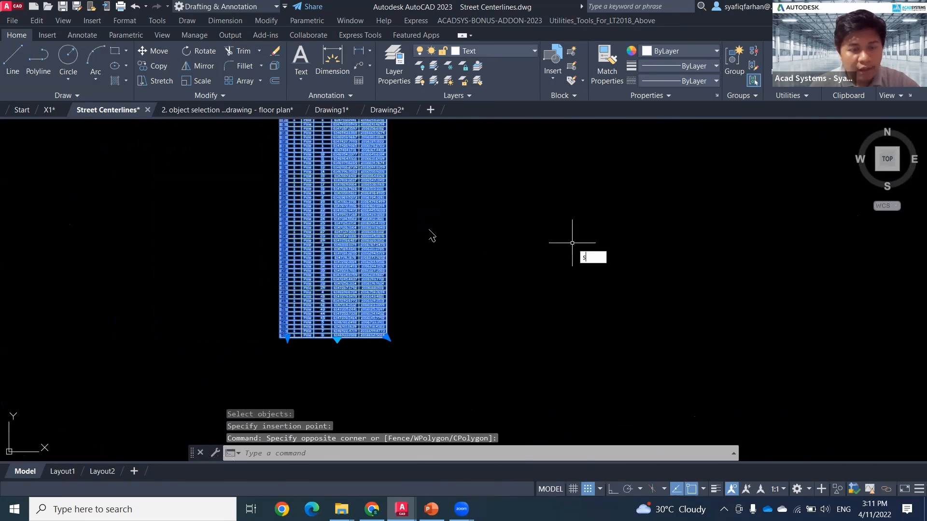
{"action": "key", "text": "space"}
{"action": "middle_click_drag", "start_coordinate": [330, 204], "coordinate": [354, 327]}
{"action": "scroll", "coordinate": [310, 207], "scroll_direction": "up", "scroll_amount": 4}
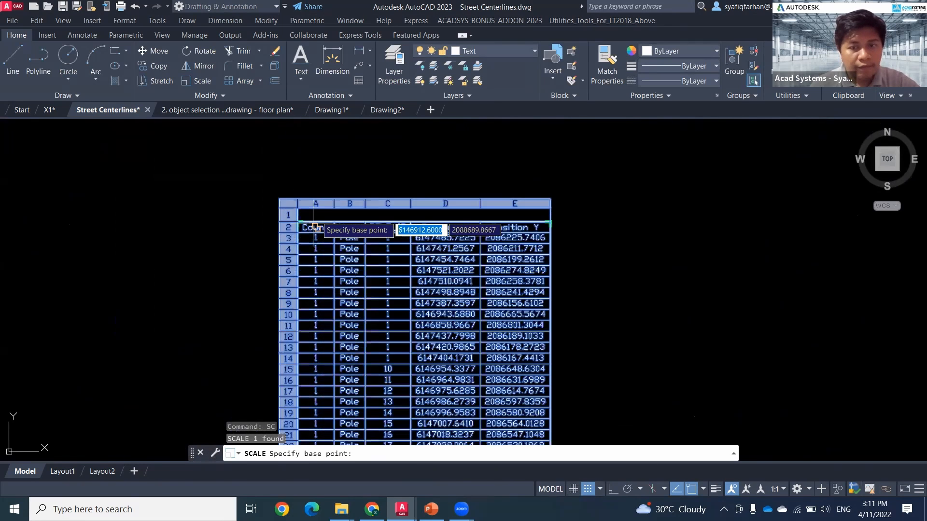
{"action": "left_click", "coordinate": [298, 208]}
{"action": "scroll", "coordinate": [531, 323], "scroll_direction": "down", "scroll_amount": 6}
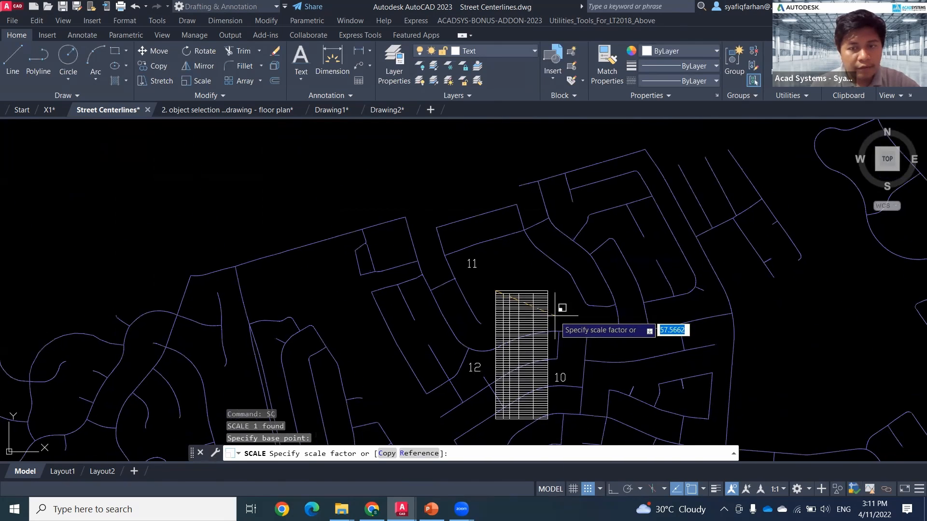
{"action": "left_click", "coordinate": [564, 318]}
{"action": "left_click", "coordinate": [564, 318]}
Move the enlarged pole table off the streets into the empty area northwest of the street network.
{"action": "left_click", "coordinate": [526, 309]}
{"action": "type", "text": "m"}
{"action": "key", "text": "space"}
{"action": "left_click", "coordinate": [527, 309]}
{"action": "middle_click_drag", "start_coordinate": [149, 149], "coordinate": [329, 221]}
{"action": "left_click", "coordinate": [259, 201]}
{"action": "key", "text": "Escape"}
{"action": "scroll", "coordinate": [280, 282], "scroll_direction": "up", "scroll_amount": 5}
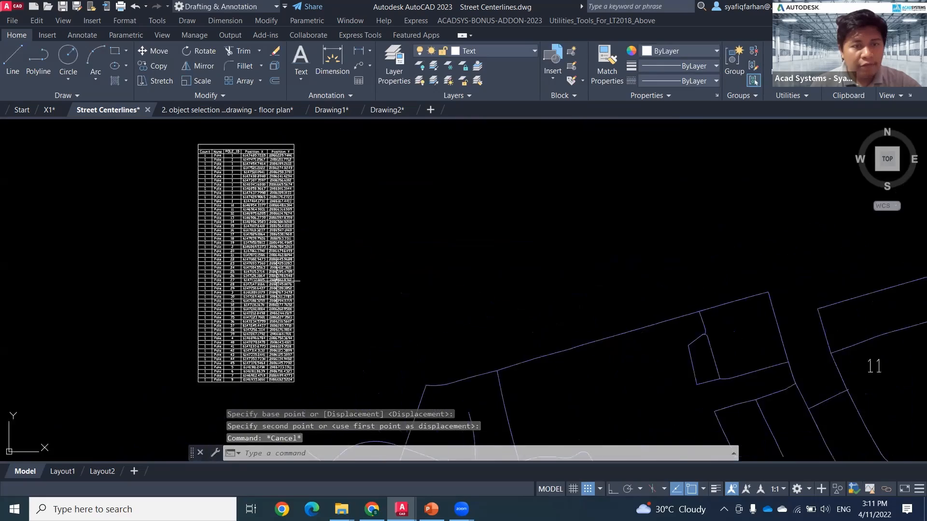
Examine the POLE_ID, Position X and Position Y rows of the placed pole table.
{"action": "scroll", "coordinate": [281, 285], "scroll_direction": "up", "scroll_amount": 2}
{"action": "scroll", "coordinate": [338, 317], "scroll_direction": "up", "scroll_amount": 2}
{"action": "middle_click_drag", "start_coordinate": [347, 319], "coordinate": [380, 458]}
{"action": "middle_click_drag", "start_coordinate": [339, 263], "coordinate": [359, 175]}
{"action": "scroll", "coordinate": [310, 247], "scroll_direction": "down", "scroll_amount": 2}
{"action": "scroll", "coordinate": [292, 246], "scroll_direction": "up", "scroll_amount": 2}
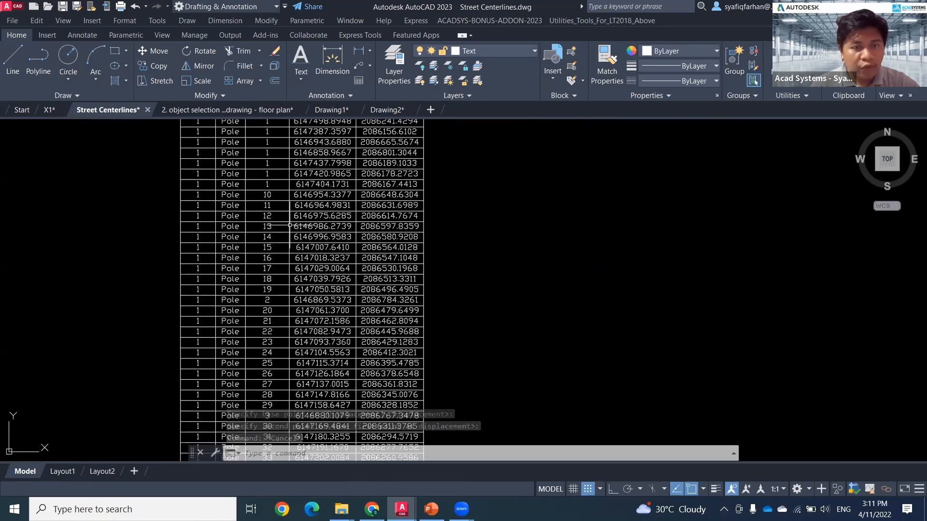
{"action": "middle_click_drag", "start_coordinate": [290, 362], "coordinate": [294, 291]}
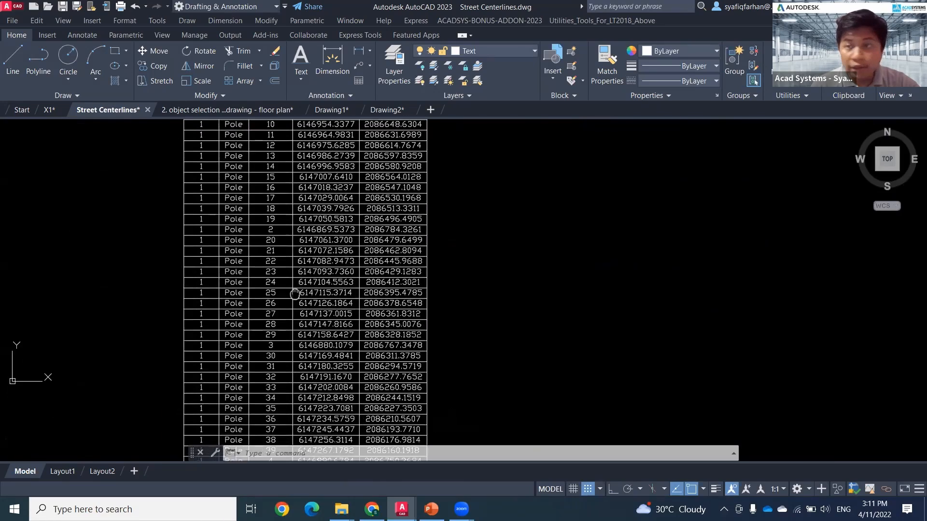
{"action": "scroll", "coordinate": [299, 342], "scroll_direction": "down", "scroll_amount": 2}
{"action": "middle_click_drag", "start_coordinate": [298, 342], "coordinate": [297, 299]}
{"action": "scroll", "coordinate": [305, 368], "scroll_direction": "up", "scroll_amount": 2}
{"action": "scroll", "coordinate": [571, 312], "scroll_direction": "down", "scroll_amount": 1}
{"action": "middle_click_drag", "start_coordinate": [570, 314], "coordinate": [539, 384]}
{"action": "middle_click_drag", "start_coordinate": [563, 270], "coordinate": [510, 299]}
{"action": "scroll", "coordinate": [512, 297], "scroll_direction": "down", "scroll_amount": 4}
{"action": "scroll", "coordinate": [444, 290], "scroll_direction": "up", "scroll_amount": 3}
{"action": "middle_click_drag", "start_coordinate": [447, 296], "coordinate": [422, 353]}
{"action": "type", "text": "tab"}
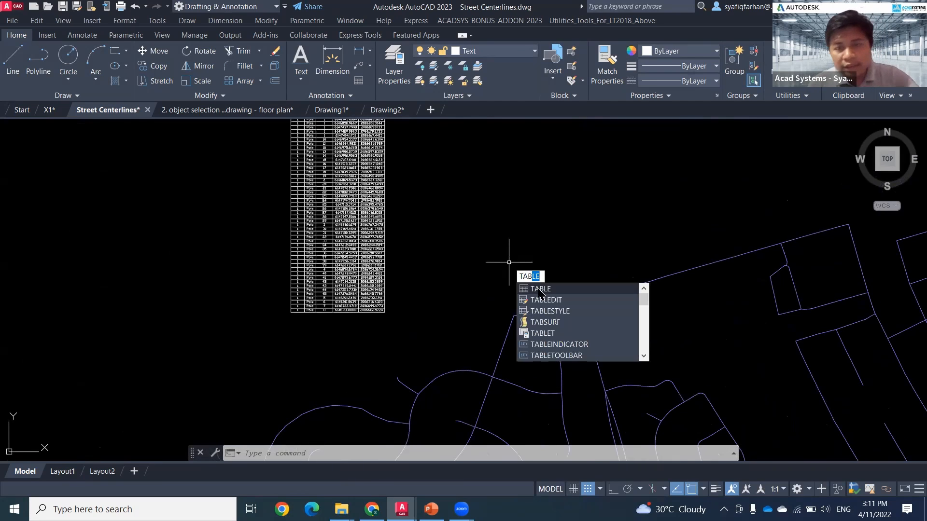
{"action": "left_click", "coordinate": [546, 299]}
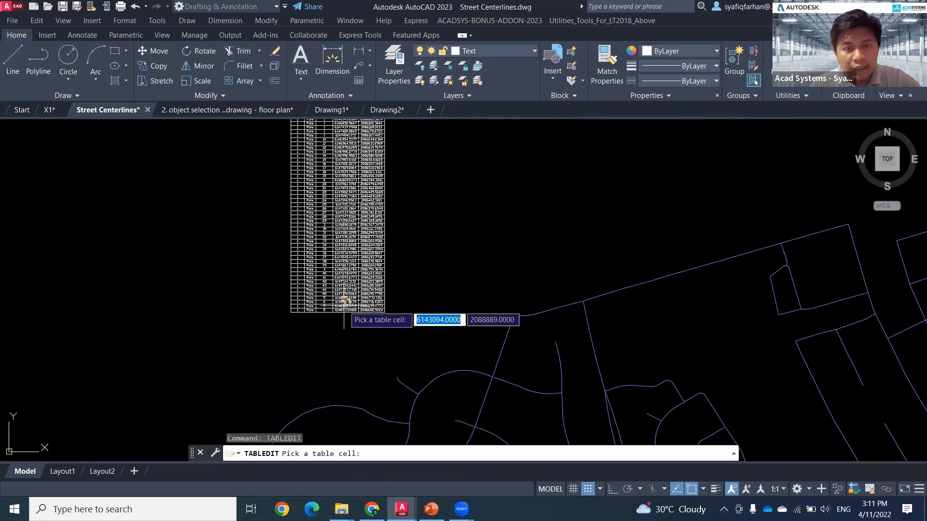
{"action": "left_click", "coordinate": [296, 310]}
{"action": "key", "text": "Escape"}
{"action": "key", "text": "Escape"}
{"action": "key", "text": "Escape"}
{"action": "middle_click_drag", "start_coordinate": [513, 311], "coordinate": [502, 364]}
{"action": "middle_click_drag", "start_coordinate": [481, 315], "coordinate": [493, 324]}
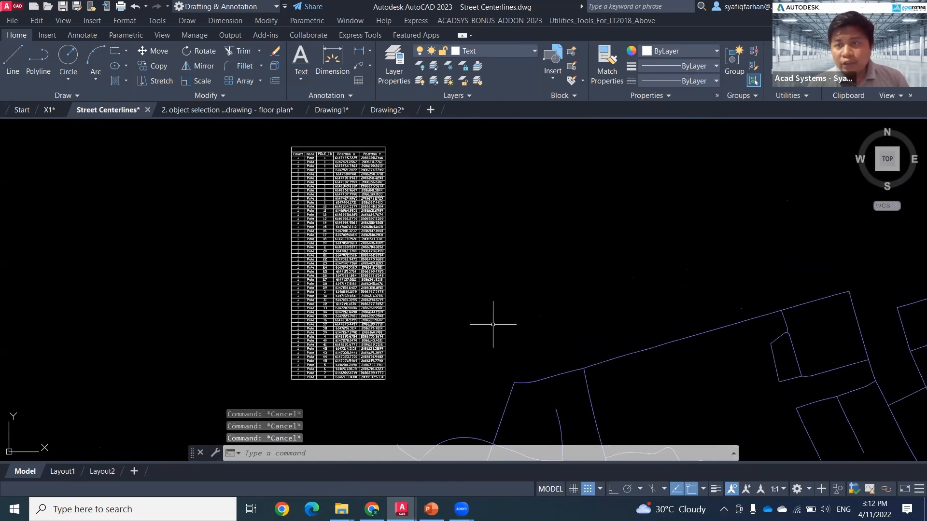
Start inserting a table from object data in the drawing with the TABLE command.
{"action": "type", "text": "TABLE"}
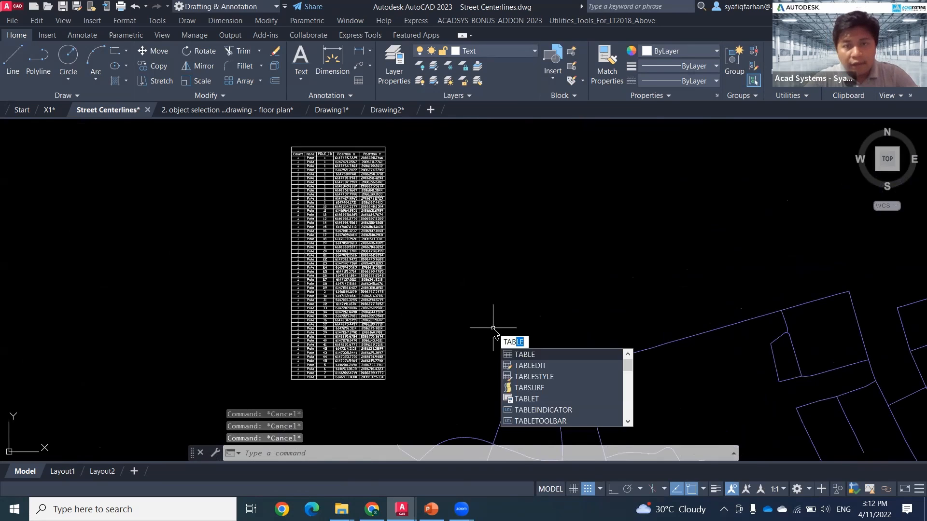
{"action": "key", "text": "Return"}
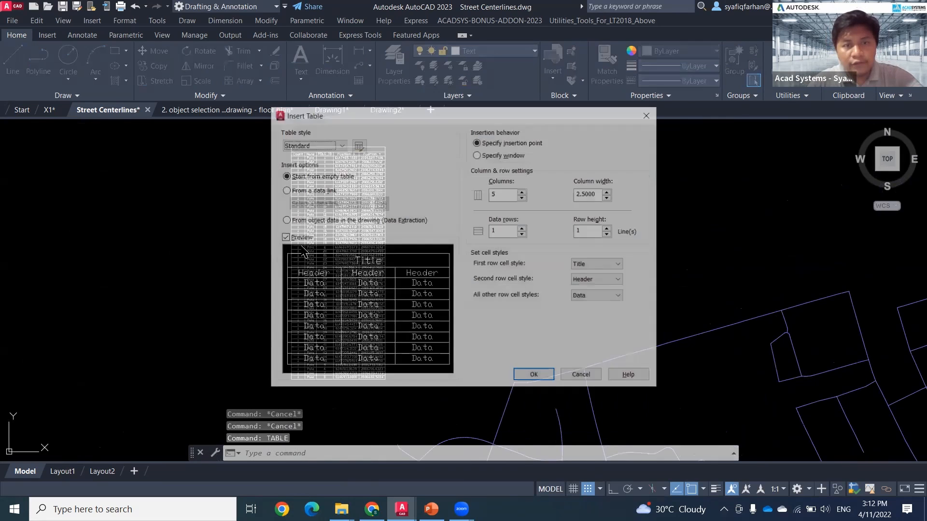
{"action": "left_click", "coordinate": [317, 220]}
{"action": "left_click", "coordinate": [531, 377]}
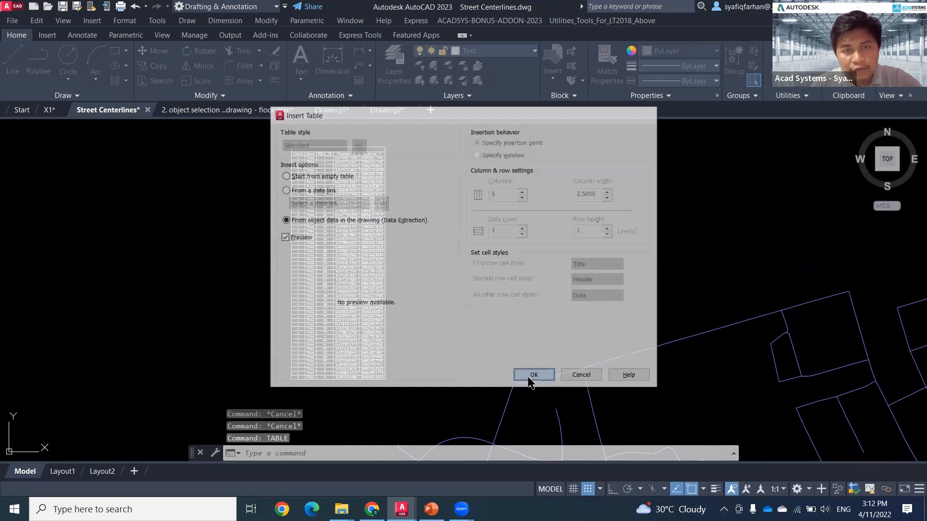
Edit the existing data extraction Text.dxe from the Desktop, keeping its objects and properties, and continue to the data refinement.
{"action": "left_click", "coordinate": [348, 258]}
{"action": "left_click", "coordinate": [559, 273]}
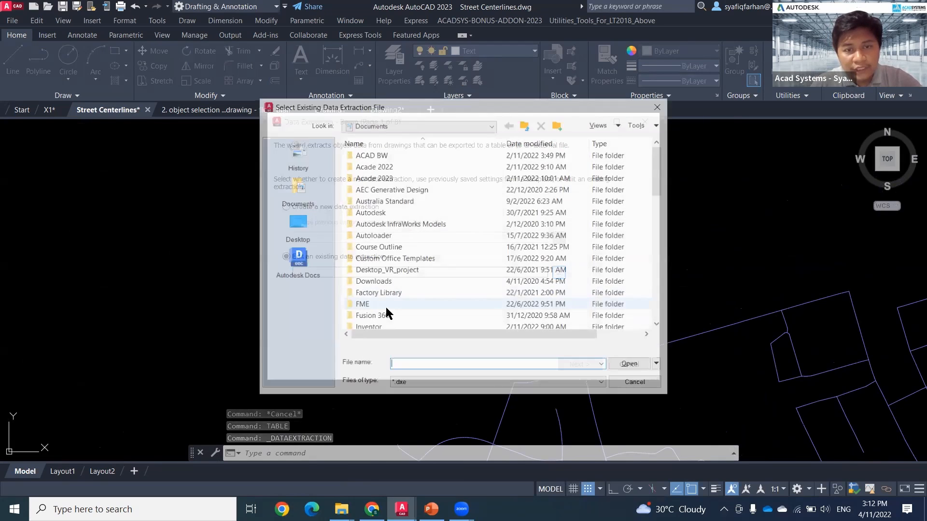
{"action": "left_click", "coordinate": [297, 222]}
{"action": "left_click", "coordinate": [368, 328]}
{"action": "left_click", "coordinate": [631, 365]}
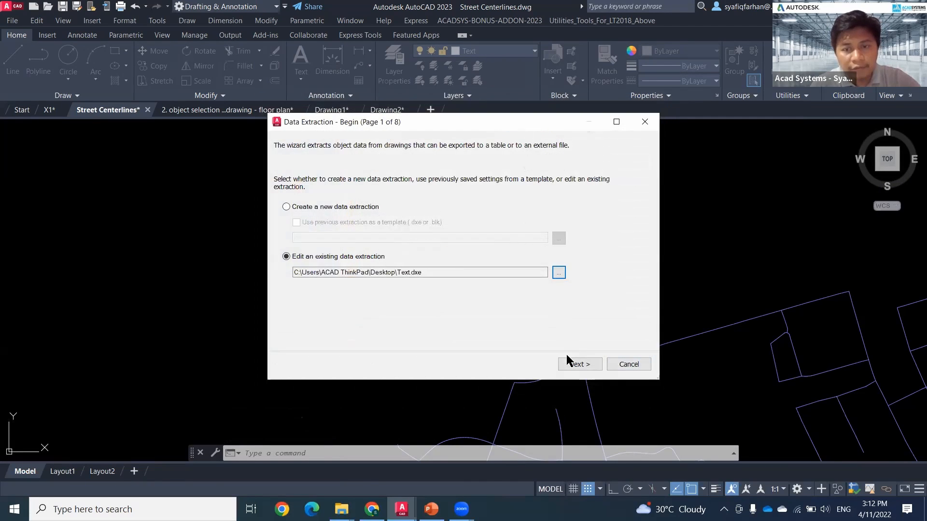
{"action": "left_click", "coordinate": [571, 365]}
{"action": "left_click", "coordinate": [577, 365]}
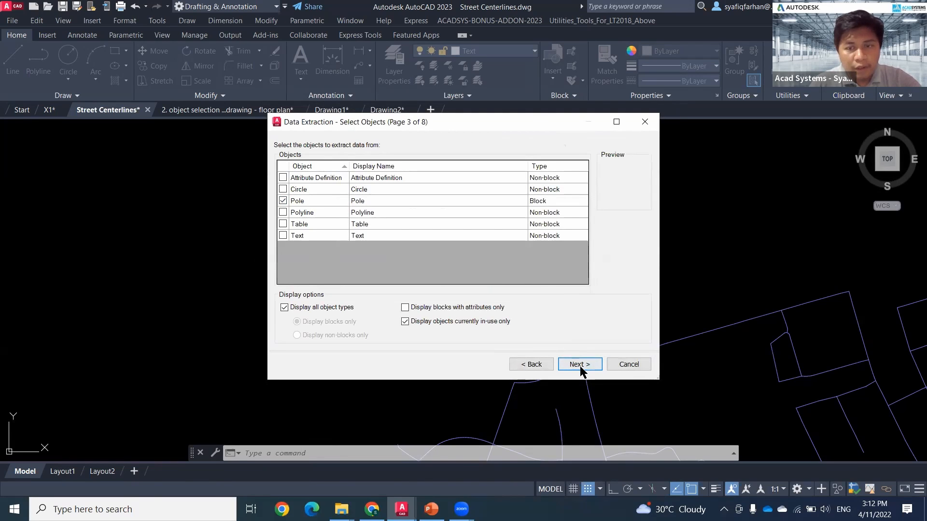
{"action": "left_click", "coordinate": [580, 365]}
{"action": "left_click", "coordinate": [580, 364]}
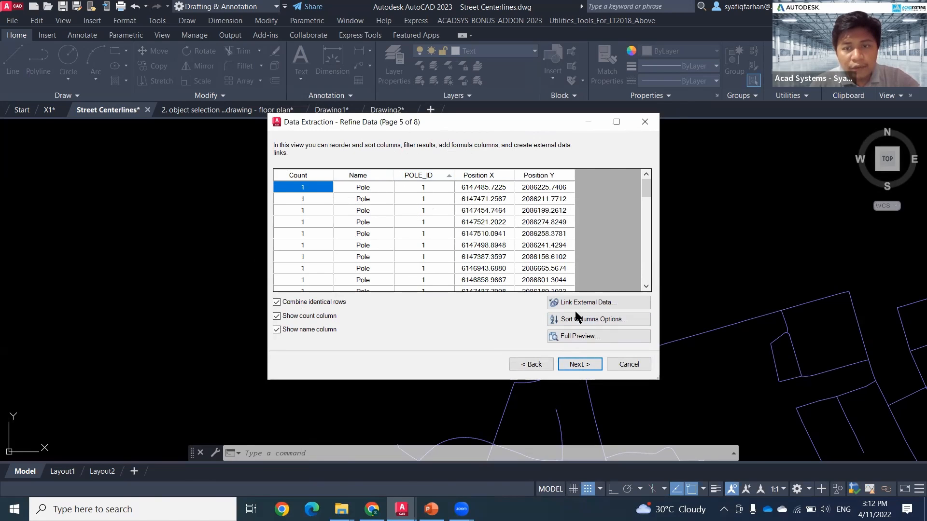
Change the POLE_ID column's sort order to Descending in the sort options and apply it.
{"action": "left_click", "coordinate": [593, 319]}
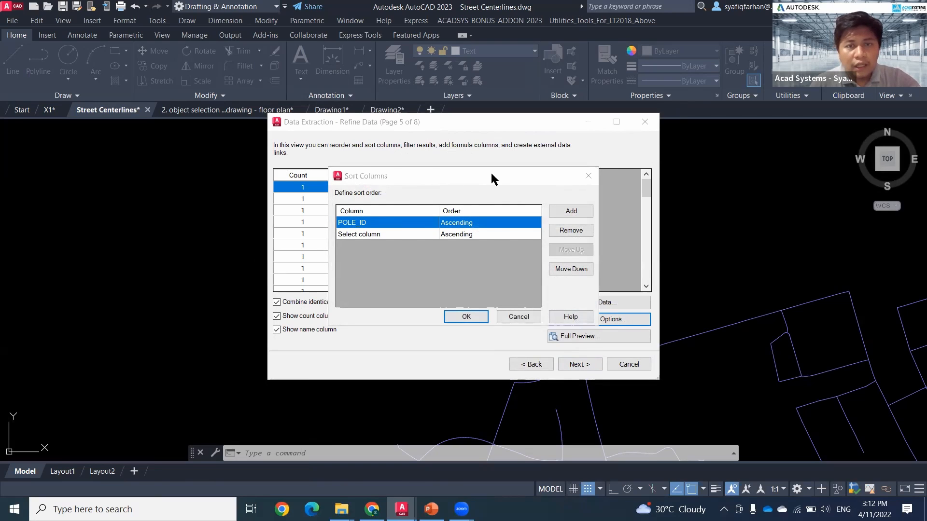
{"action": "left_click_drag", "start_coordinate": [490, 172], "coordinate": [663, 188]}
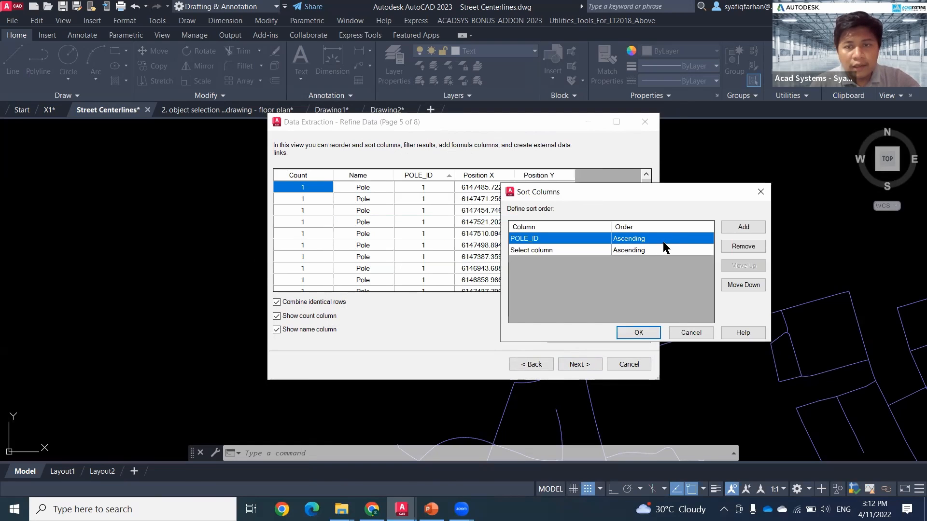
{"action": "left_click", "coordinate": [698, 239]}
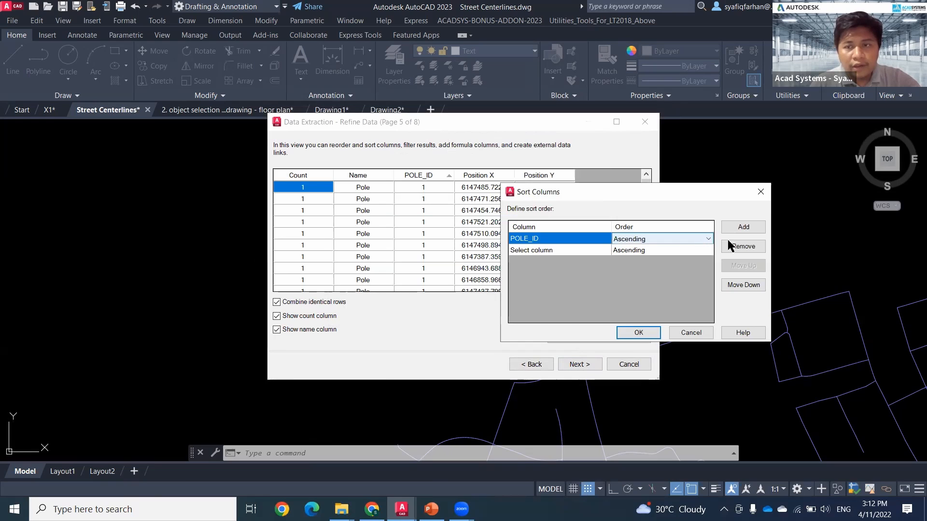
{"action": "left_click", "coordinate": [696, 238]}
{"action": "left_click", "coordinate": [691, 258]}
{"action": "left_click", "coordinate": [695, 239]}
{"action": "left_click", "coordinate": [689, 259]}
{"action": "left_click", "coordinate": [644, 333]}
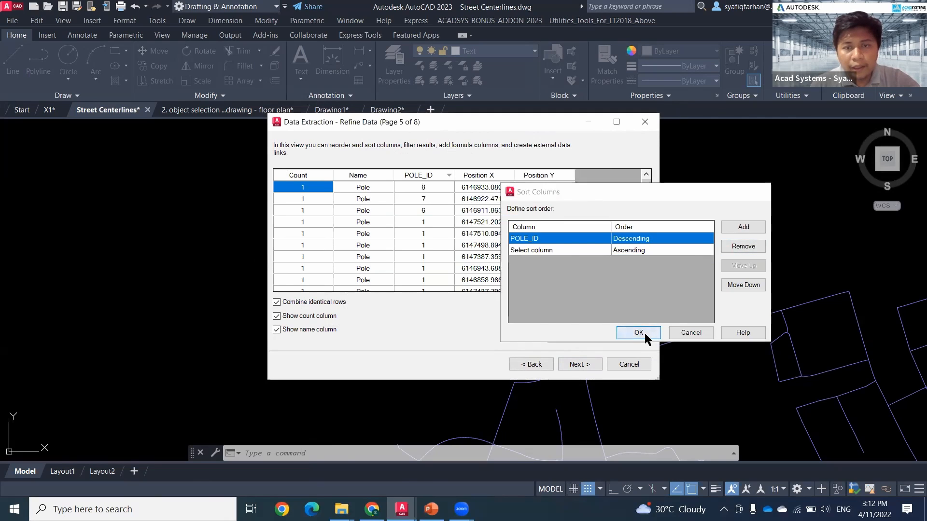
Review the sorted POLE_ID rows, finish the edited data extraction, and cancel the placement of a new table.
{"action": "scroll", "coordinate": [434, 227], "scroll_direction": "down", "scroll_amount": 10}
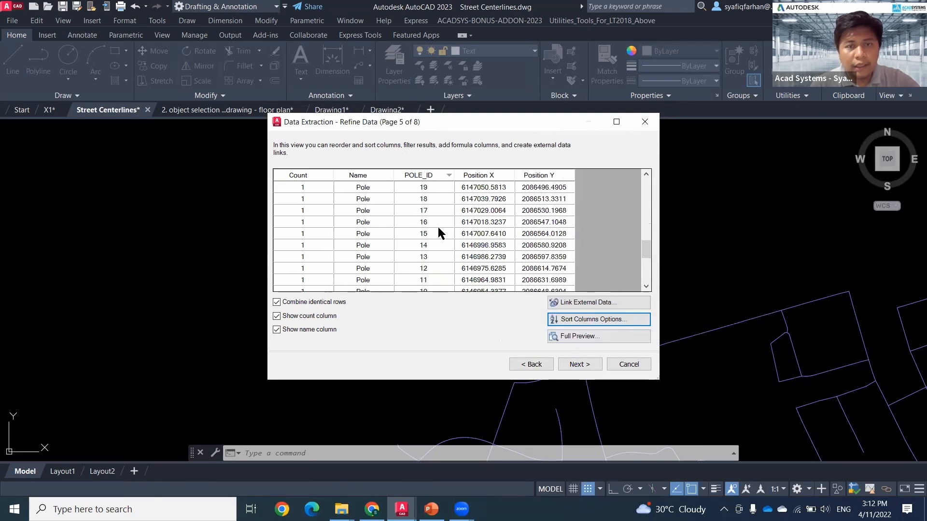
{"action": "scroll", "coordinate": [434, 239], "scroll_direction": "up", "scroll_amount": 10}
{"action": "scroll", "coordinate": [425, 256], "scroll_direction": "down", "scroll_amount": 12}
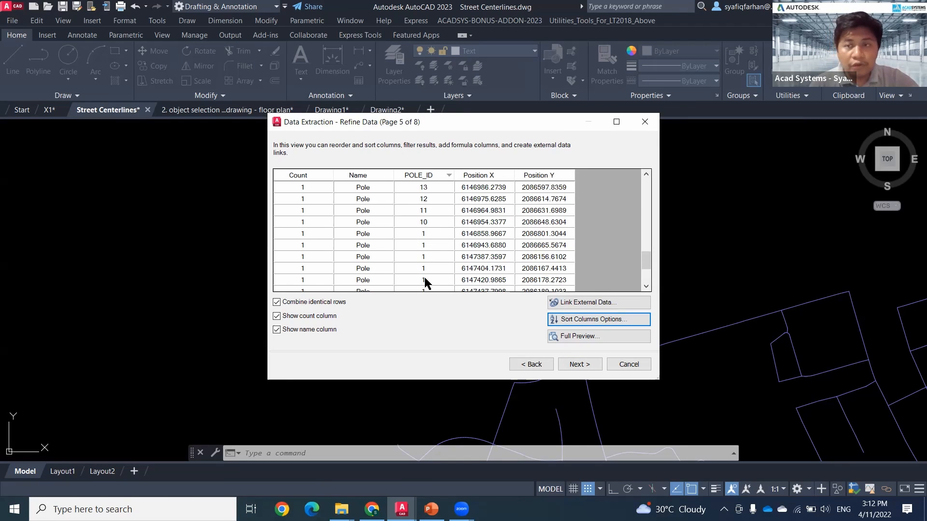
{"action": "scroll", "coordinate": [424, 267], "scroll_direction": "up", "scroll_amount": 12}
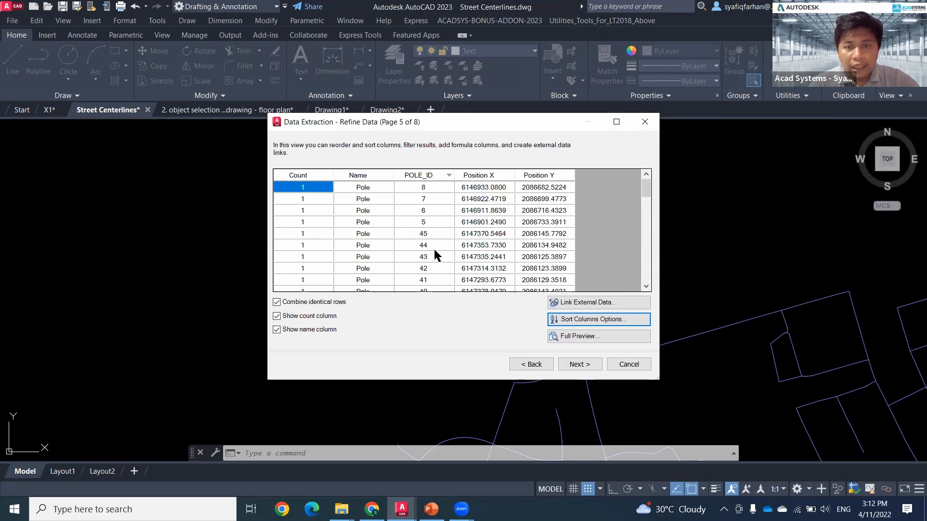
{"action": "left_click", "coordinate": [581, 364]}
{"action": "left_click", "coordinate": [581, 364]}
{"action": "left_click", "coordinate": [580, 364]}
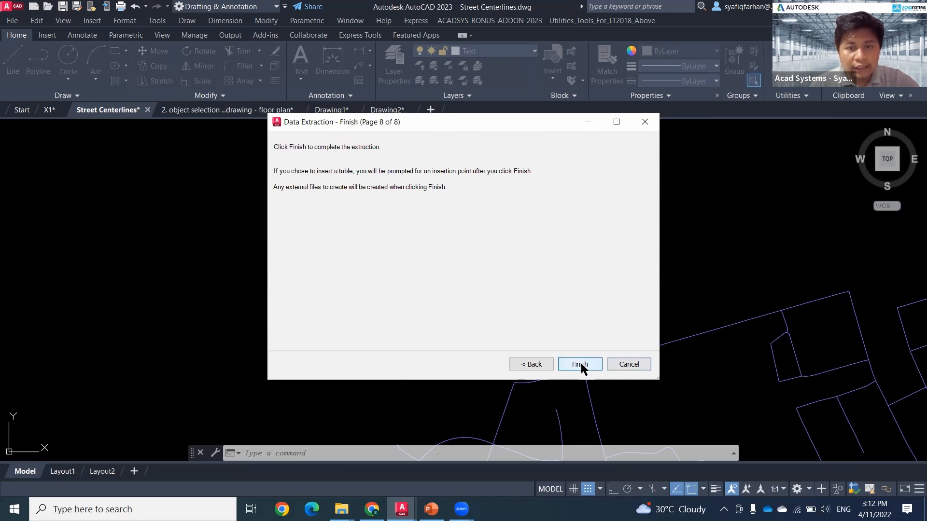
{"action": "left_click", "coordinate": [580, 365]}
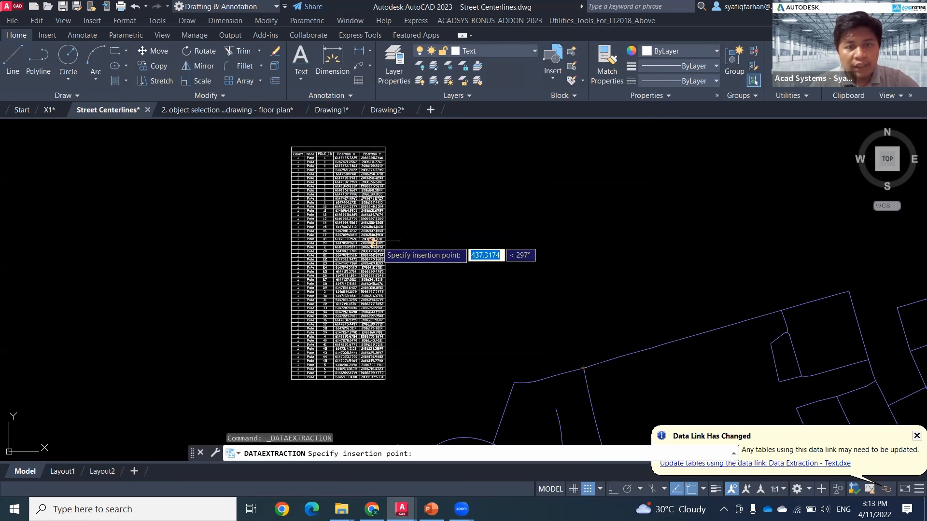
{"action": "key", "text": "Escape"}
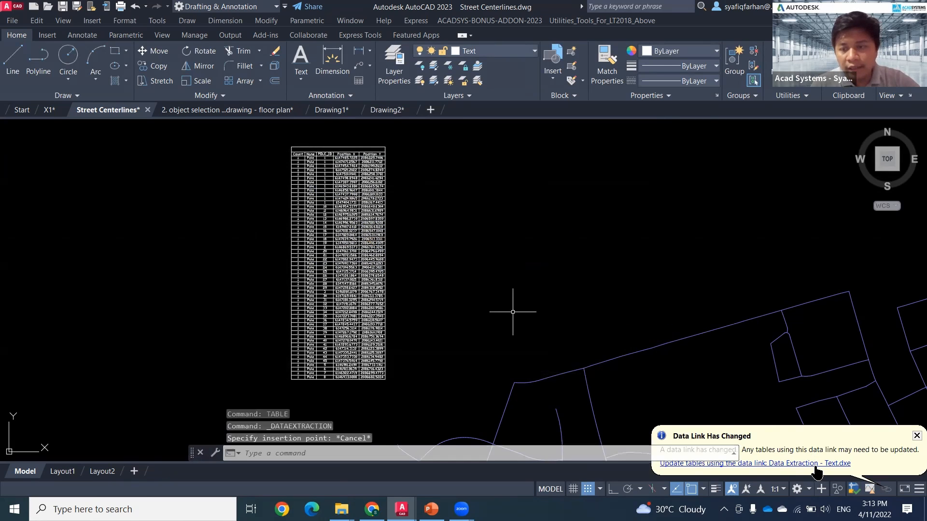
Update the existing pole table from the data link Data Extraction - Text.dxe and check its POLE_ID order.
{"action": "left_click", "coordinate": [815, 465]}
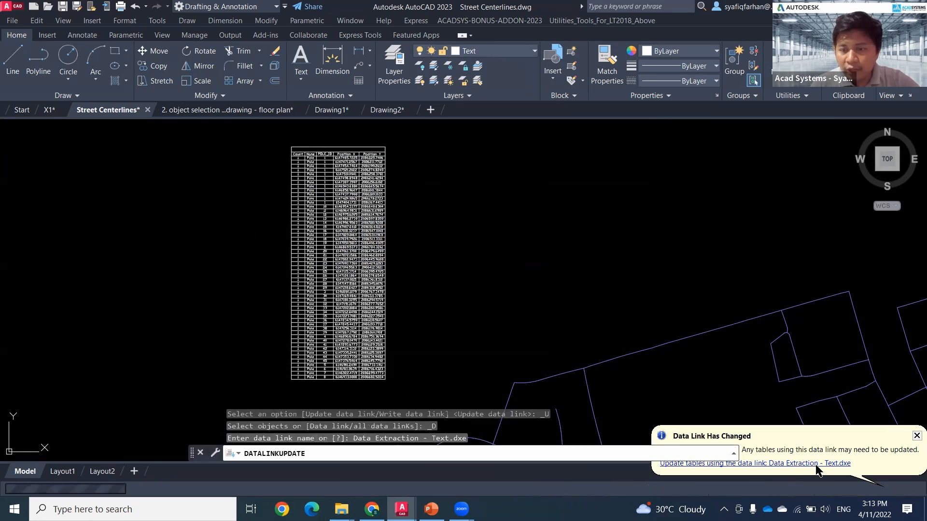
{"action": "scroll", "coordinate": [349, 202], "scroll_direction": "up", "scroll_amount": 3}
{"action": "scroll", "coordinate": [338, 203], "scroll_direction": "up", "scroll_amount": 2}
{"action": "middle_click_drag", "start_coordinate": [339, 207], "coordinate": [349, 331]}
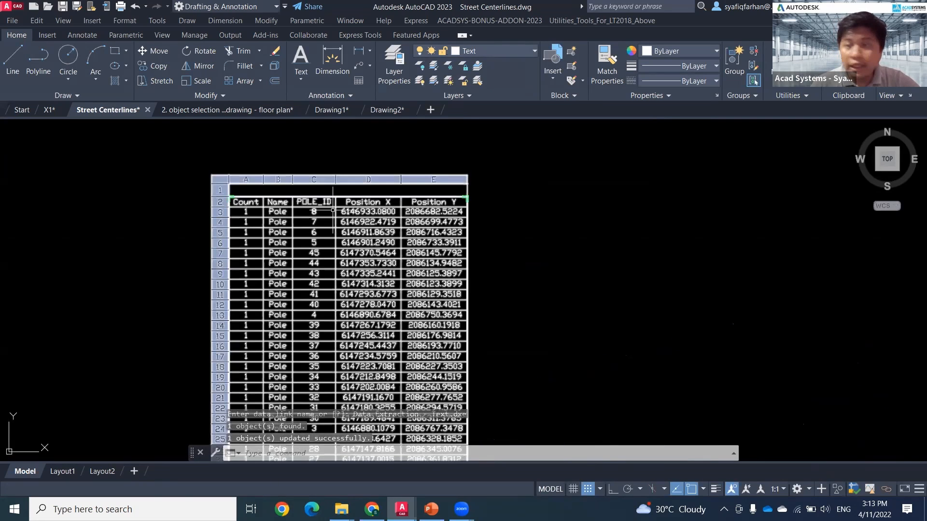
{"action": "middle_click_drag", "start_coordinate": [331, 384], "coordinate": [341, 235]}
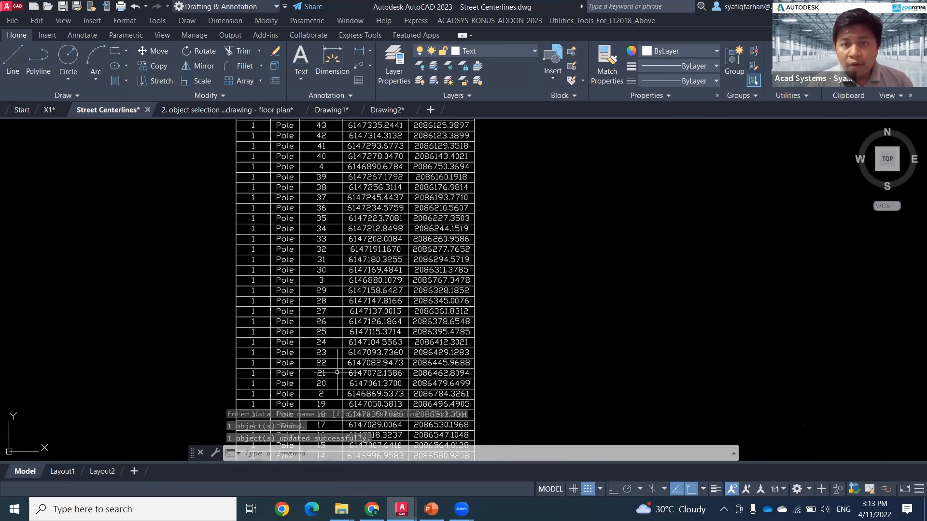
Switch to the drawing 2. object selection and zooming drawing - floor plan.dwg and look over its rooms and furniture.
{"action": "key", "text": "ctrl+Tab"}
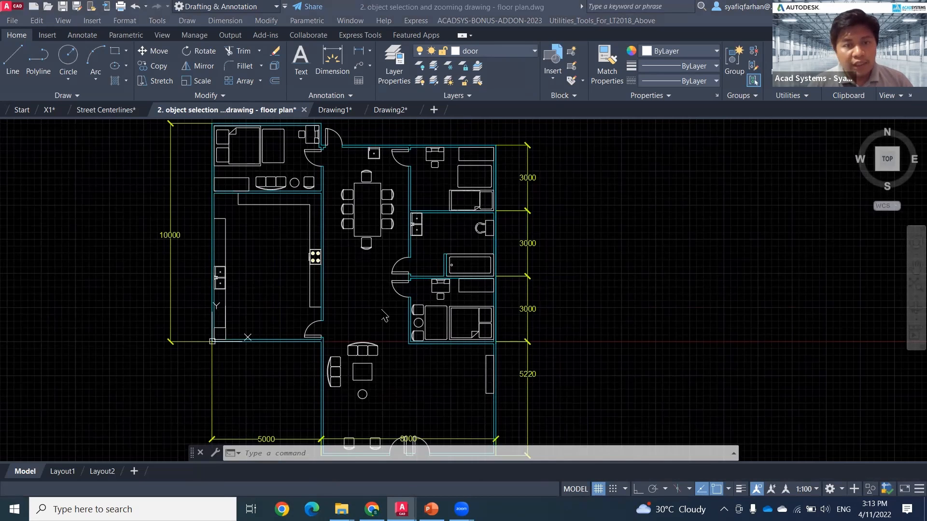
{"action": "scroll", "coordinate": [374, 316], "scroll_direction": "up", "scroll_amount": 2}
{"action": "middle_click_drag", "start_coordinate": [326, 298], "coordinate": [298, 369]}
{"action": "middle_click_drag", "start_coordinate": [280, 404], "coordinate": [281, 401]}
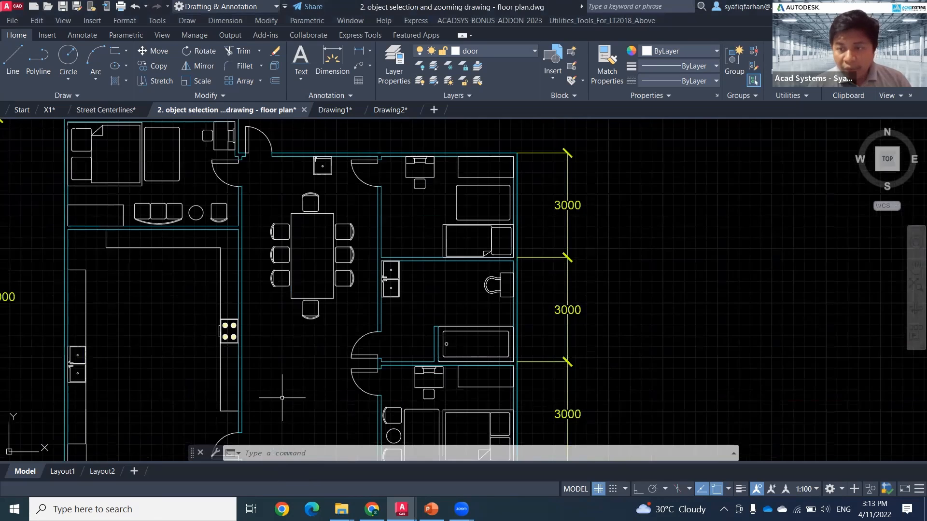
{"action": "scroll", "coordinate": [334, 312], "scroll_direction": "down", "scroll_amount": 2}
{"action": "scroll", "coordinate": [334, 313], "scroll_direction": "down", "scroll_amount": 2}
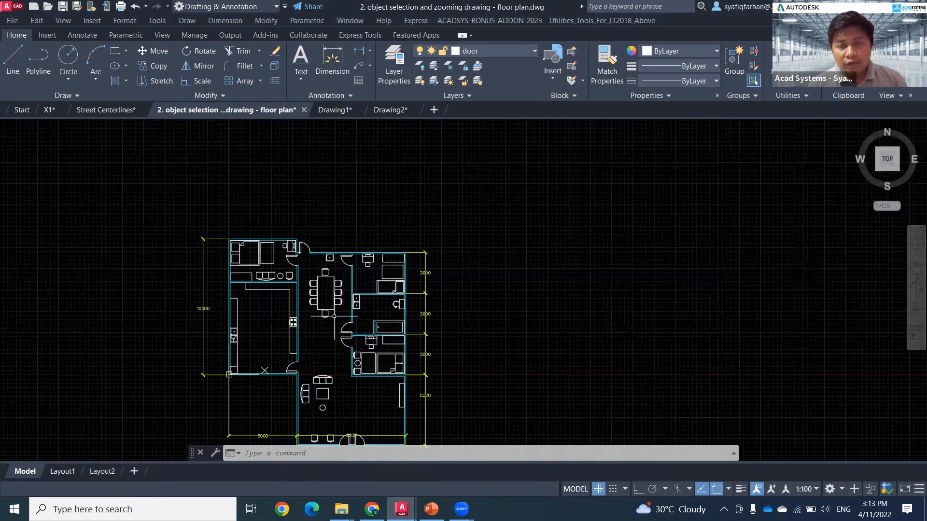
{"action": "middle_click_drag", "start_coordinate": [310, 307], "coordinate": [330, 246]}
{"action": "scroll", "coordinate": [393, 334], "scroll_direction": "up", "scroll_amount": 2}
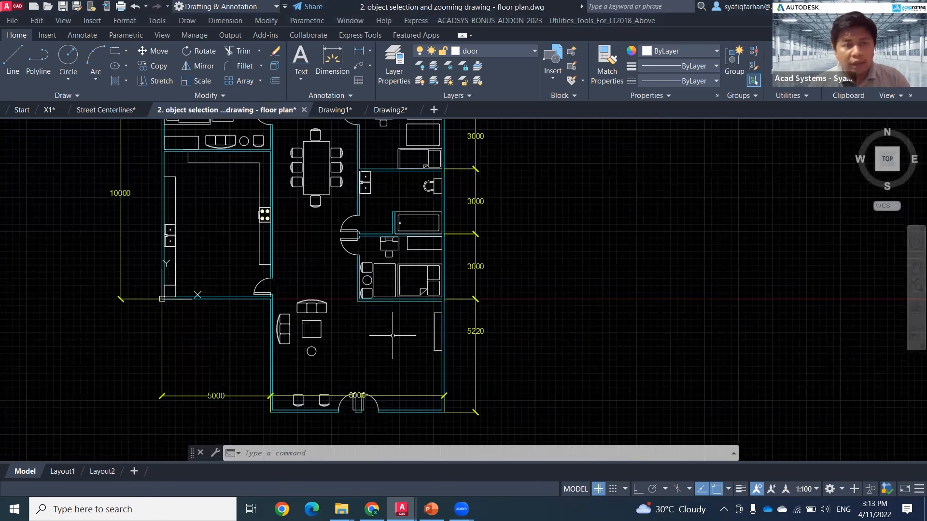
{"action": "middle_click_drag", "start_coordinate": [392, 335], "coordinate": [420, 386]}
Start the COUNT command and define a rectangular count area around the whole floor plan.
{"action": "type", "text": "COUNT"}
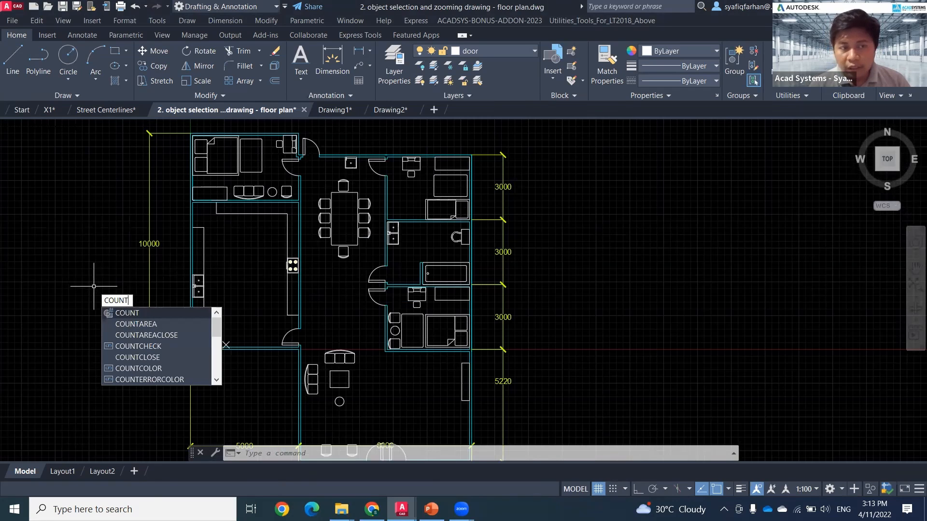
{"action": "key", "text": "Return"}
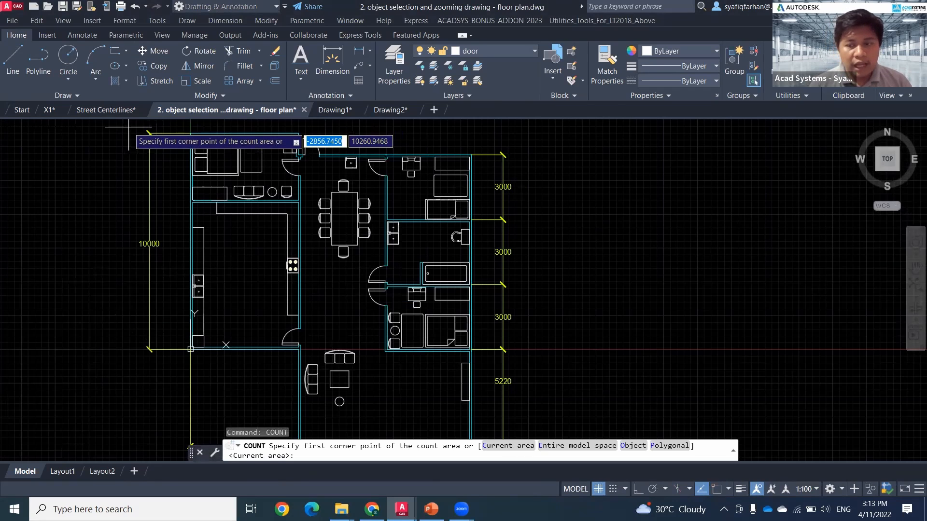
{"action": "left_click", "coordinate": [128, 133]}
{"action": "middle_click_drag", "start_coordinate": [409, 350], "coordinate": [403, 253]}
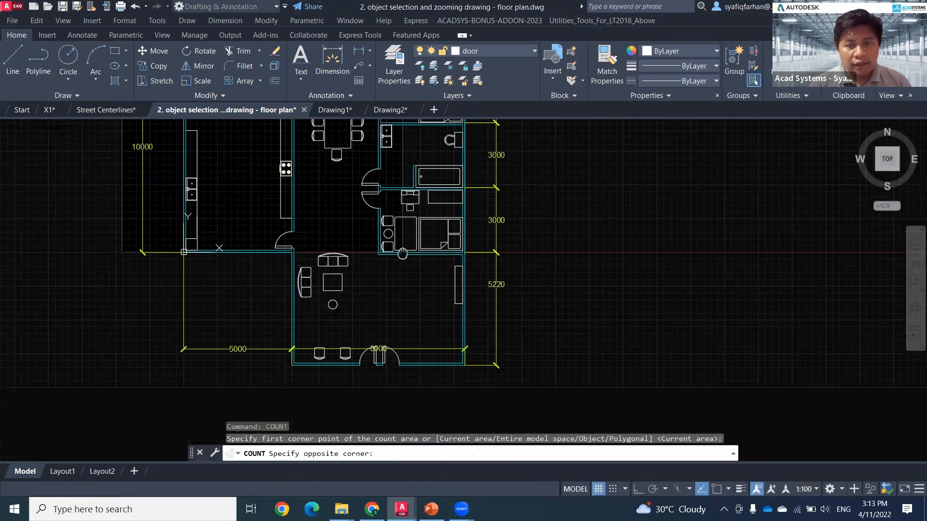
{"action": "left_click", "coordinate": [525, 380]}
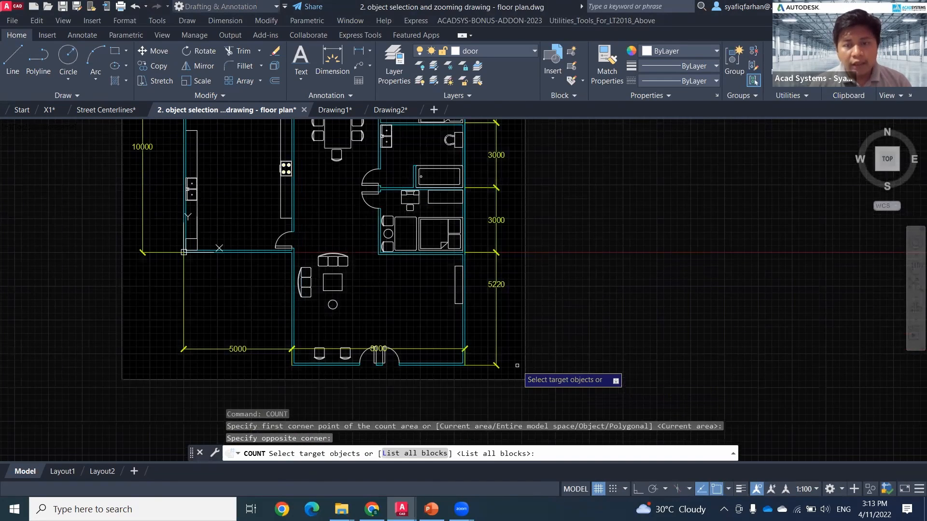
Count the dining chair blocks by selecting the chair beside the sofa in the upper bedroom, and return to the list of all block counts.
{"action": "middle_click_drag", "start_coordinate": [517, 365], "coordinate": [518, 435]}
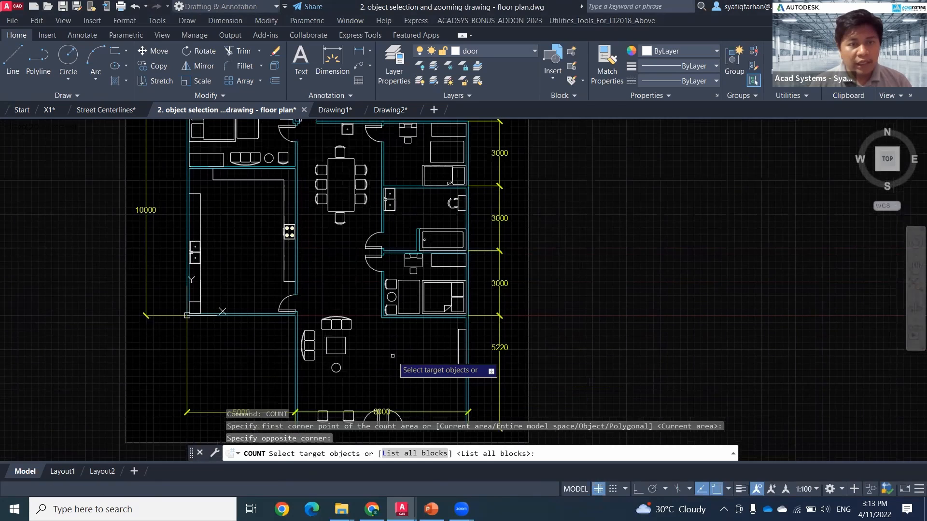
{"action": "scroll", "coordinate": [394, 356], "scroll_direction": "up", "scroll_amount": 2}
{"action": "scroll", "coordinate": [343, 322], "scroll_direction": "down", "scroll_amount": 4}
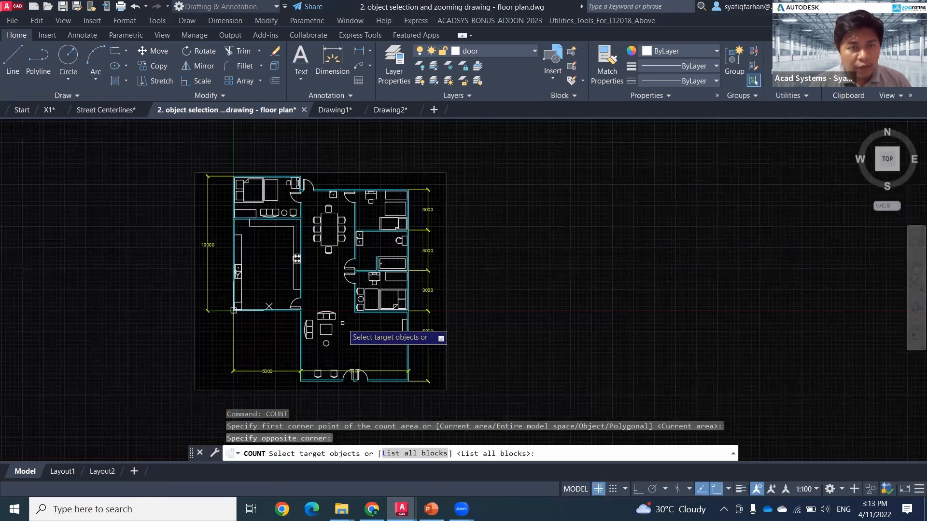
{"action": "scroll", "coordinate": [327, 201], "scroll_direction": "up", "scroll_amount": 4}
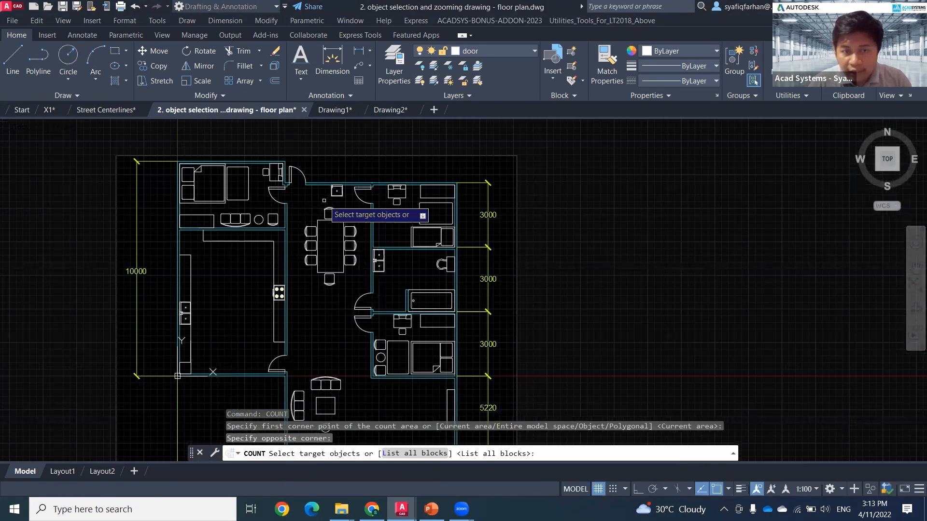
{"action": "left_click", "coordinate": [302, 249]}
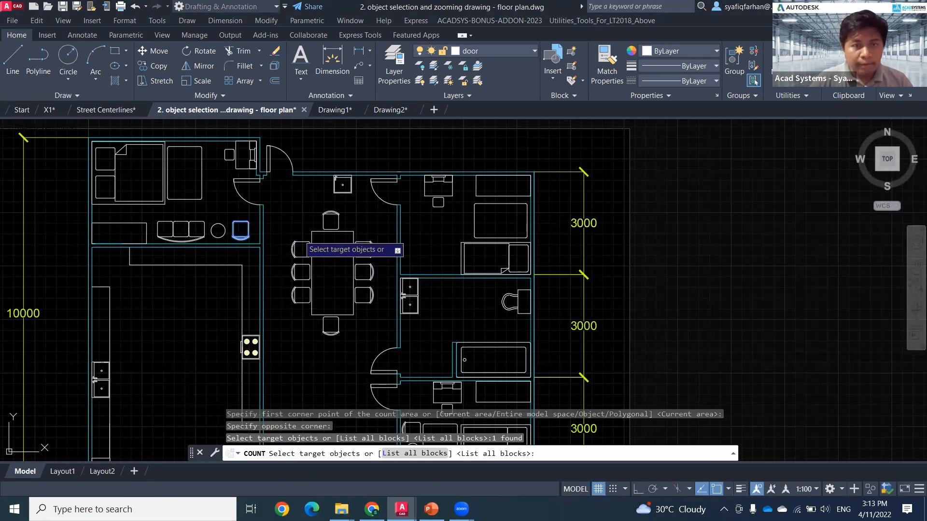
{"action": "key", "text": "Return"}
{"action": "middle_click_drag", "start_coordinate": [312, 248], "coordinate": [480, 168]}
{"action": "left_click", "coordinate": [79, 76]}
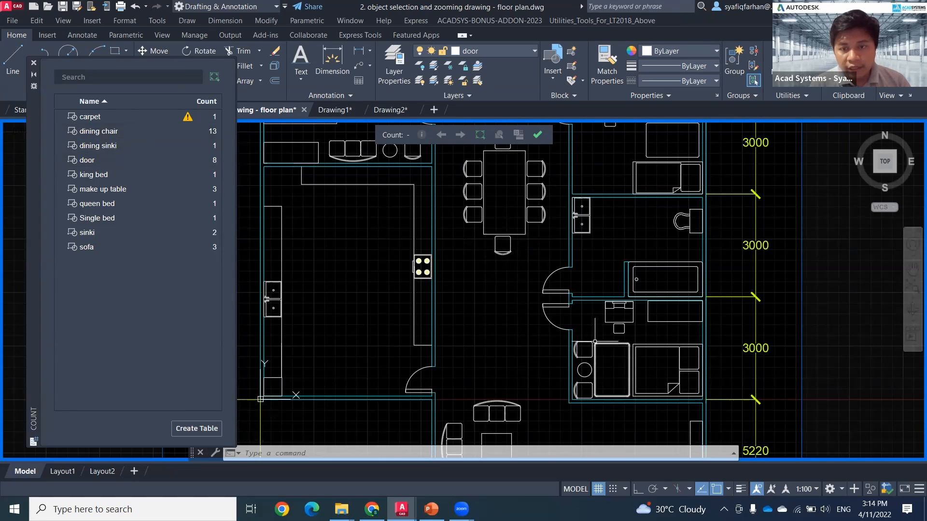
Highlight the dining chair blocks from the count list, examine them across the floor plan, and end the count.
{"action": "middle_click_drag", "start_coordinate": [504, 379], "coordinate": [504, 420]}
{"action": "middle_click_drag", "start_coordinate": [508, 305], "coordinate": [491, 323]}
{"action": "left_click", "coordinate": [122, 135]}
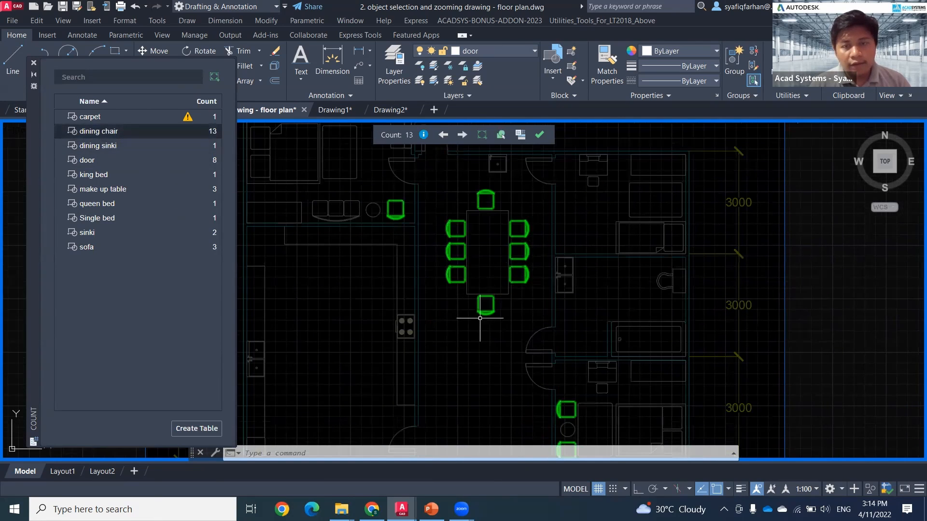
{"action": "scroll", "coordinate": [480, 318], "scroll_direction": "down", "scroll_amount": 2}
{"action": "middle_click_drag", "start_coordinate": [480, 318], "coordinate": [469, 254]}
{"action": "middle_click_drag", "start_coordinate": [547, 340], "coordinate": [543, 277]}
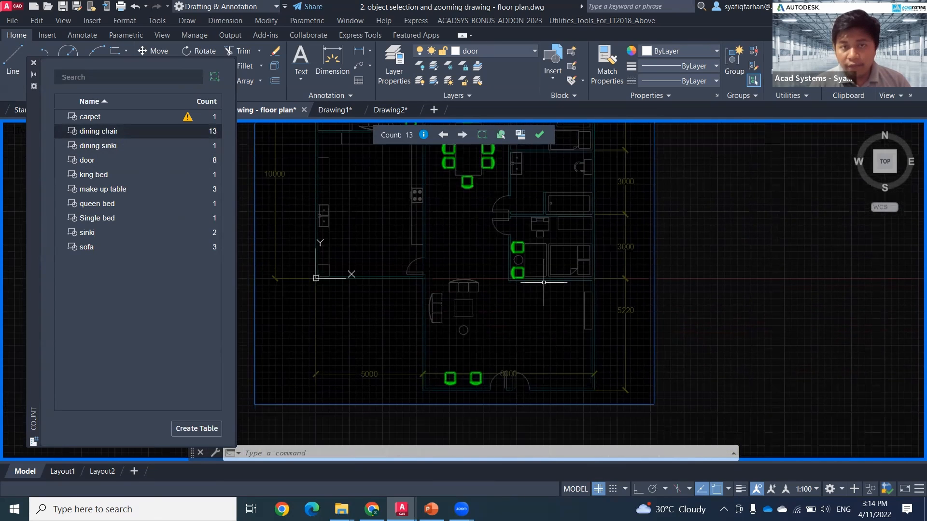
{"action": "left_click", "coordinate": [33, 63]}
{"action": "left_click", "coordinate": [540, 135]}
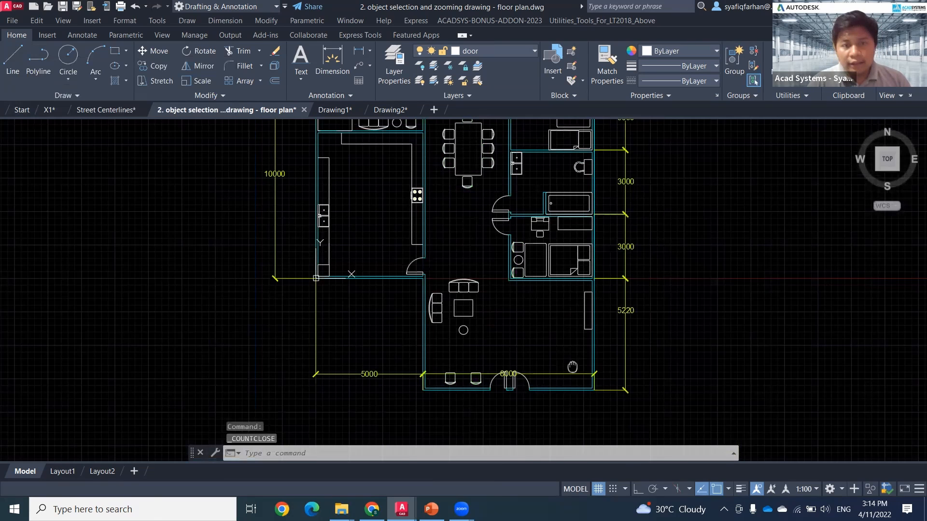
{"action": "mouse_move", "coordinate": [572, 368]}
{"action": "middle_mouse_down"}
{"action": "mouse_move", "coordinate": [449, 365]}
{"action": "mouse_move", "coordinate": [405, 376]}
{"action": "middle_mouse_up"}
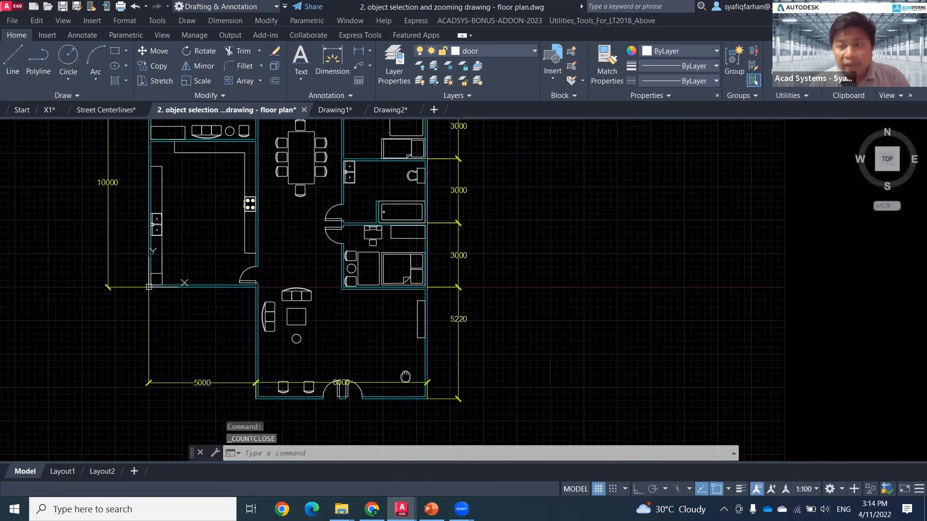
{"action": "middle_click_drag", "start_coordinate": [489, 346], "coordinate": [477, 360]}
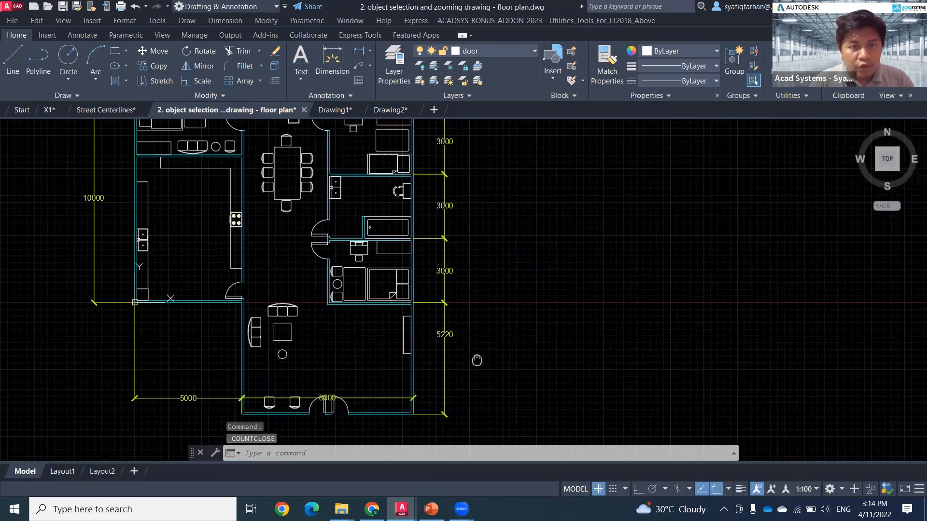
Count the dining chairs again within a rectangular area around the whole plan, using a lower-bedroom chair as target, and return to the block list.
{"action": "scroll", "coordinate": [477, 360], "scroll_direction": "down", "scroll_amount": 2}
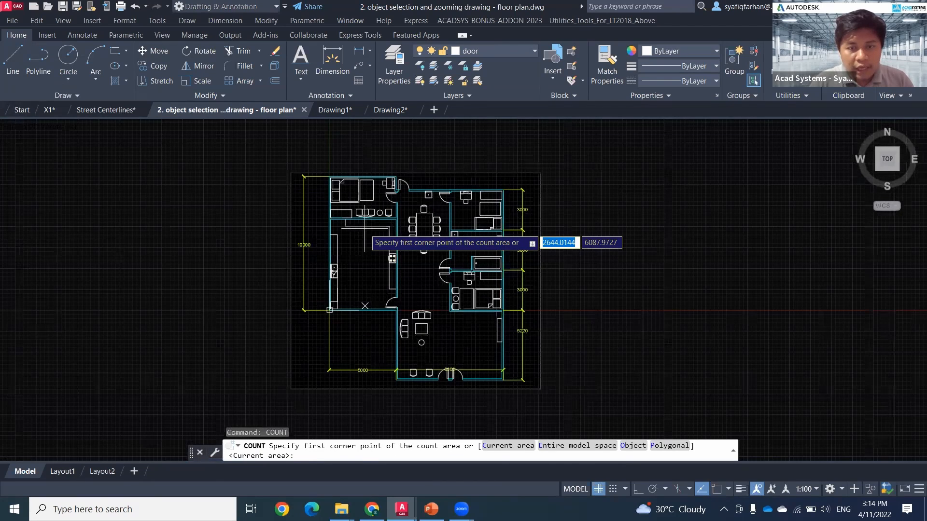
{"action": "left_click", "coordinate": [277, 165]}
{"action": "left_click", "coordinate": [574, 392]}
{"action": "left_click", "coordinate": [455, 308]}
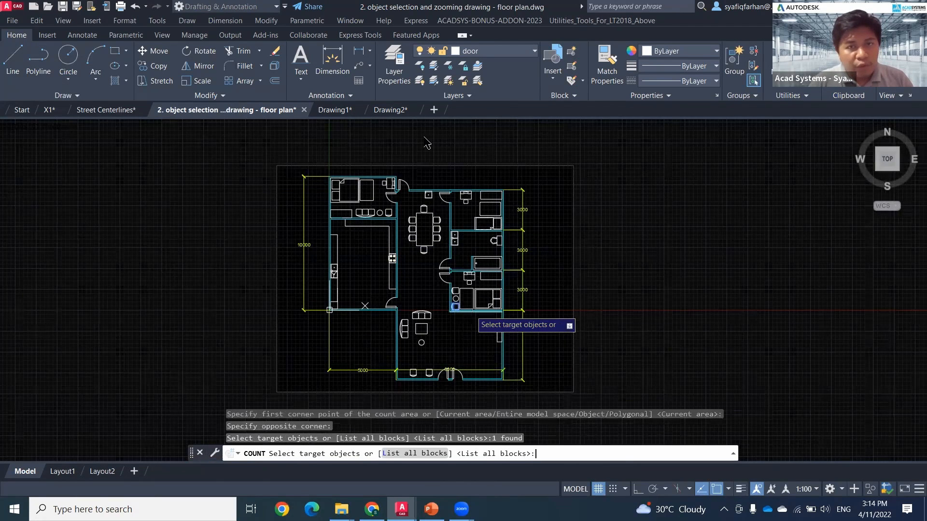
{"action": "key", "text": "Return"}
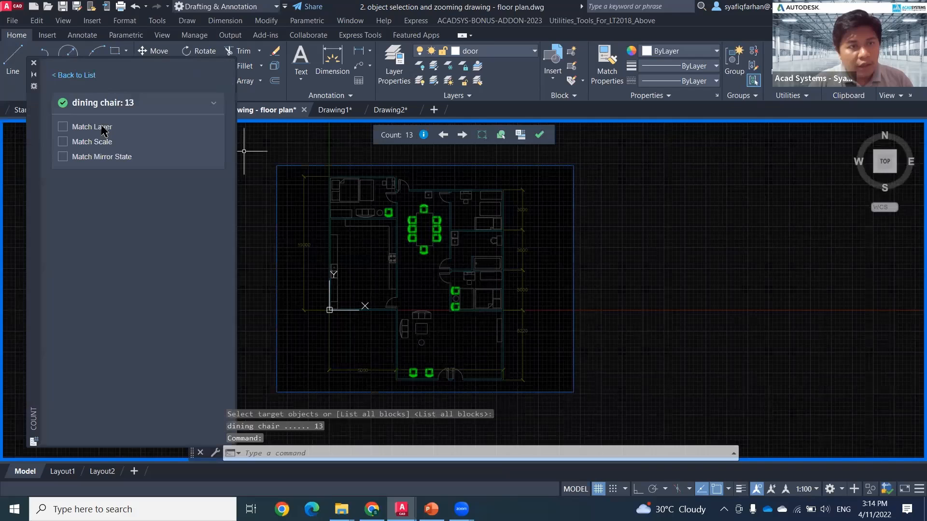
{"action": "left_click", "coordinate": [60, 76]}
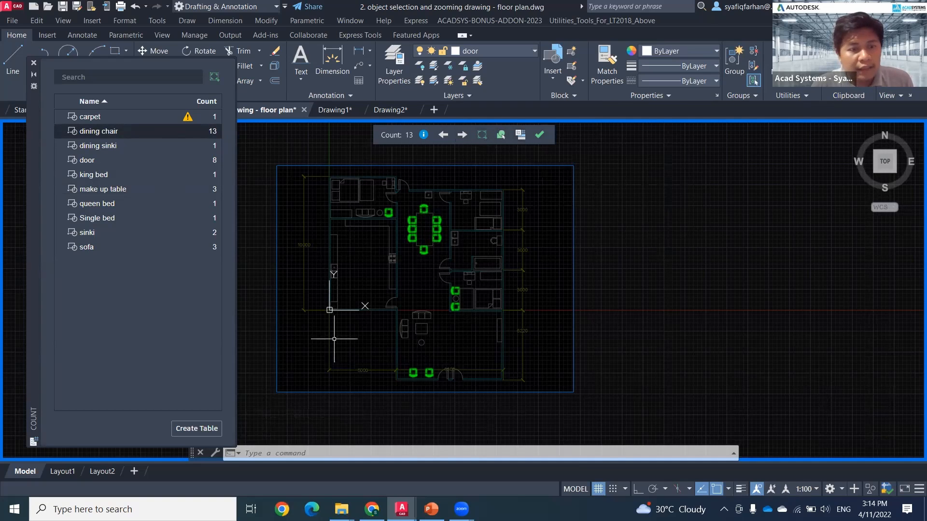
Create a count table listing only the dining chair block and place it in the empty space beside the floor plan.
{"action": "left_click", "coordinate": [196, 428]}
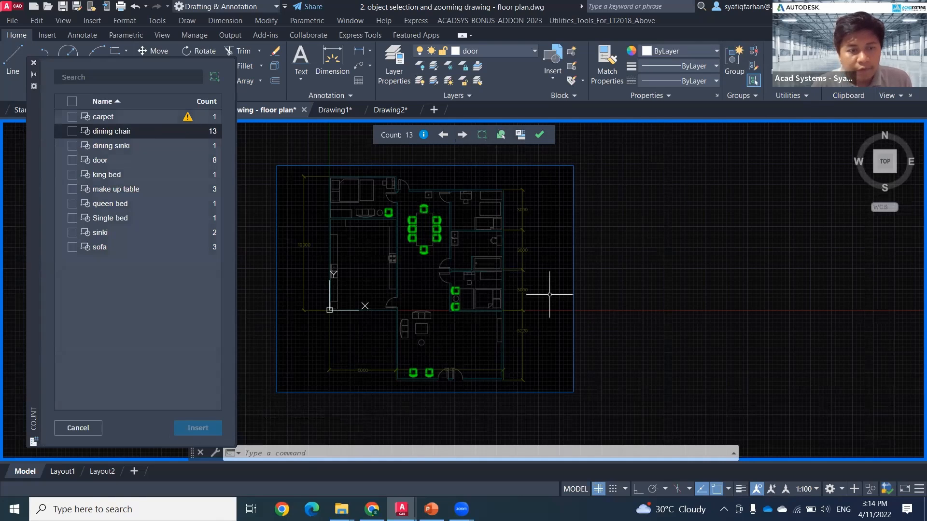
{"action": "left_click", "coordinate": [72, 131]}
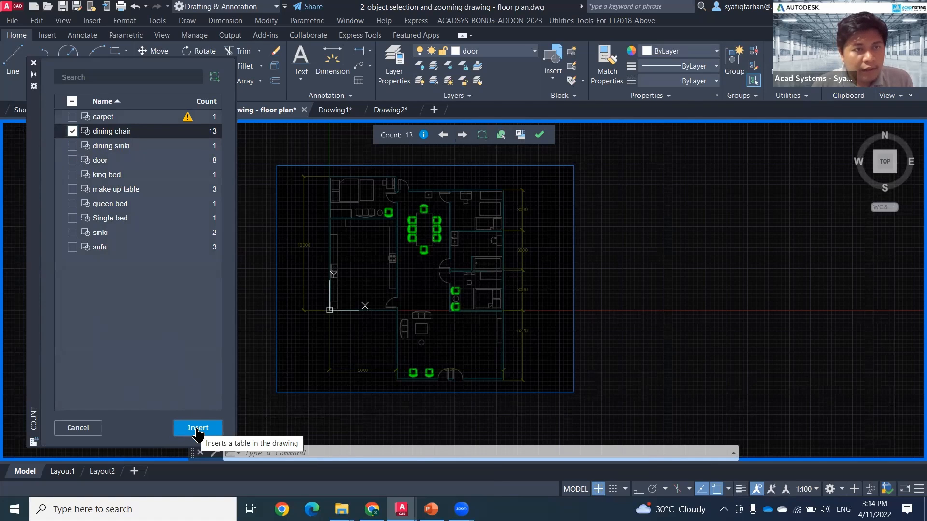
{"action": "left_click", "coordinate": [198, 428]}
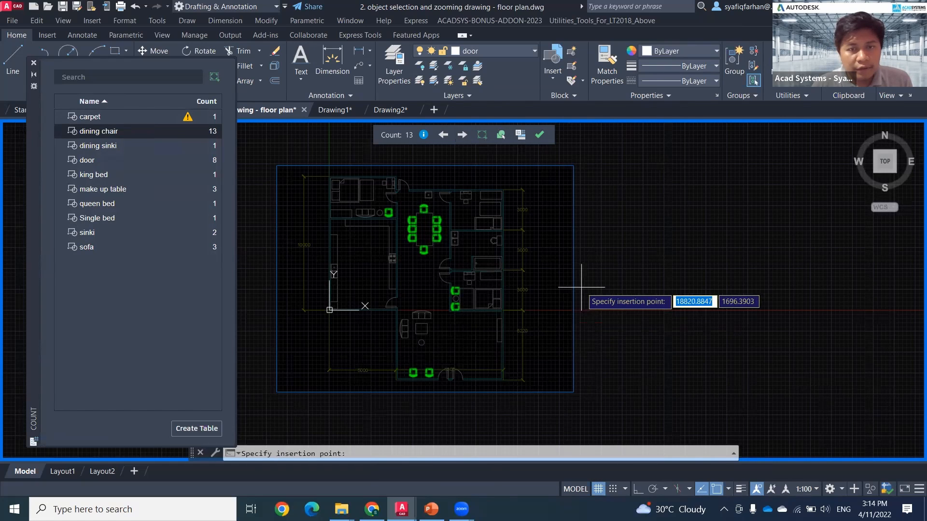
{"action": "scroll", "coordinate": [581, 287], "scroll_direction": "up", "scroll_amount": 6}
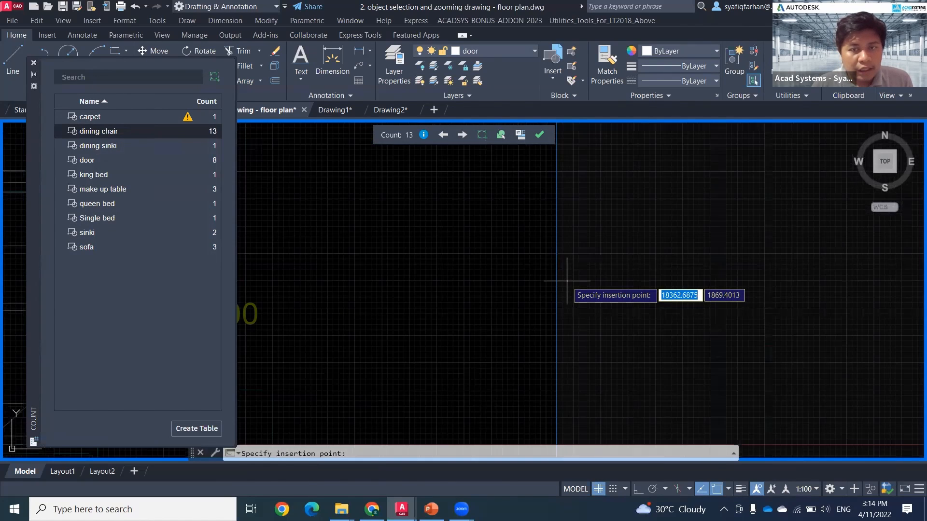
{"action": "left_click", "coordinate": [400, 214]}
{"action": "scroll", "coordinate": [400, 215], "scroll_direction": "up", "scroll_amount": 4}
{"action": "scroll", "coordinate": [403, 213], "scroll_direction": "up", "scroll_amount": 4}
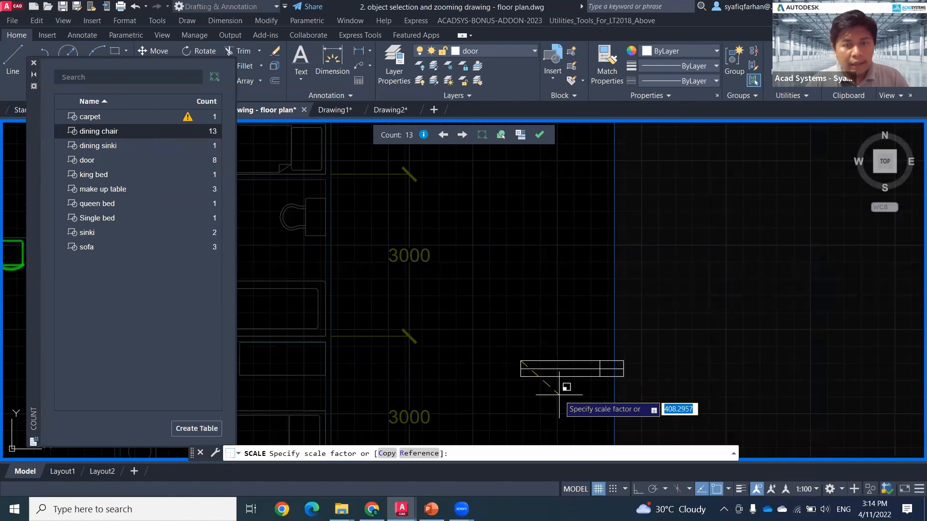
Scale the dining chair count table up to a readable size beside the plan and end the count.
{"action": "scroll", "coordinate": [560, 387], "scroll_direction": "down", "scroll_amount": 3}
{"action": "scroll", "coordinate": [533, 324], "scroll_direction": "up", "scroll_amount": 3}
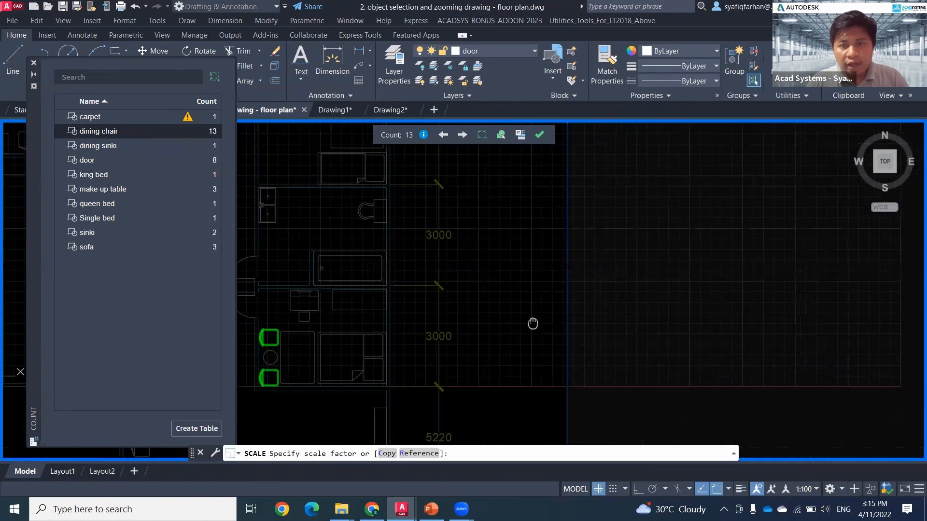
{"action": "middle_click_drag", "start_coordinate": [533, 324], "coordinate": [510, 276]}
{"action": "left_click", "coordinate": [567, 315]}
{"action": "middle_click_drag", "start_coordinate": [635, 309], "coordinate": [654, 287]}
{"action": "left_click", "coordinate": [539, 136]}
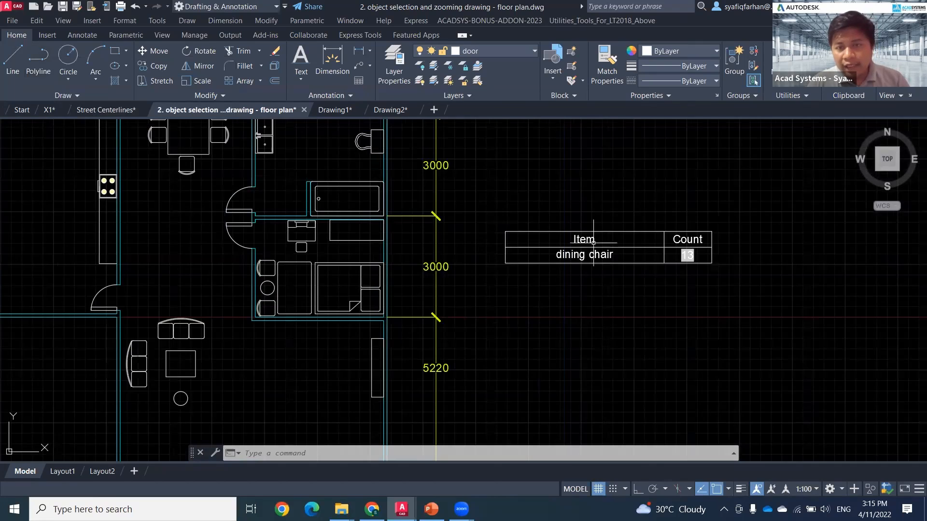
Copy the dining chair at the table's lower end to three spots in a column along the kitchen wall above the door.
{"action": "scroll", "coordinate": [608, 256], "scroll_direction": "up", "scroll_amount": 2}
{"action": "mouse_move", "coordinate": [227, 360]}
{"action": "middle_mouse_down"}
{"action": "mouse_move", "coordinate": [310, 360]}
{"action": "mouse_move", "coordinate": [511, 394]}
{"action": "middle_mouse_up"}
{"action": "mouse_move", "coordinate": [315, 328]}
{"action": "middle_mouse_down"}
{"action": "mouse_move", "coordinate": [335, 295]}
{"action": "mouse_move", "coordinate": [410, 403]}
{"action": "middle_mouse_up"}
{"action": "left_click", "coordinate": [295, 243]}
{"action": "type", "text": "CO"}
{"action": "key", "text": "Return"}
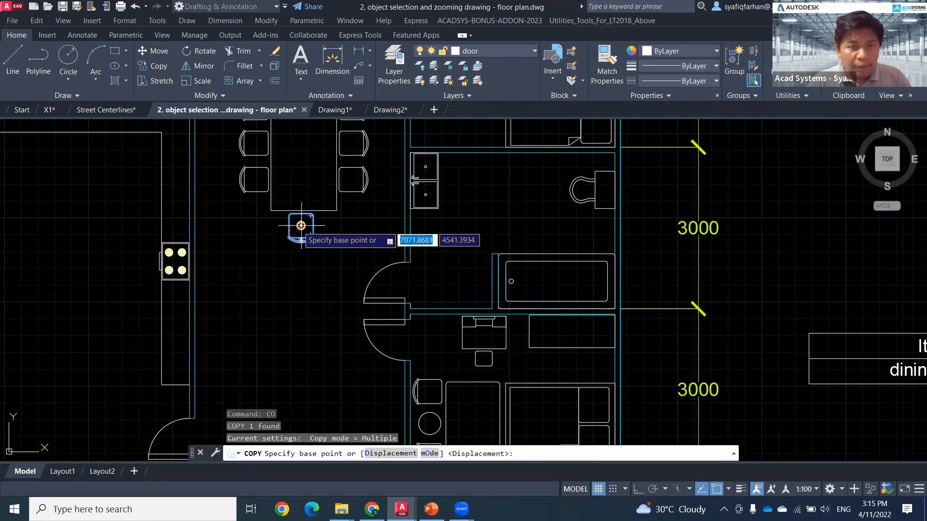
{"action": "left_click", "coordinate": [301, 225]}
{"action": "middle_click_drag", "start_coordinate": [273, 304], "coordinate": [247, 220]}
{"action": "left_click", "coordinate": [190, 234]}
{"action": "left_click", "coordinate": [191, 272]}
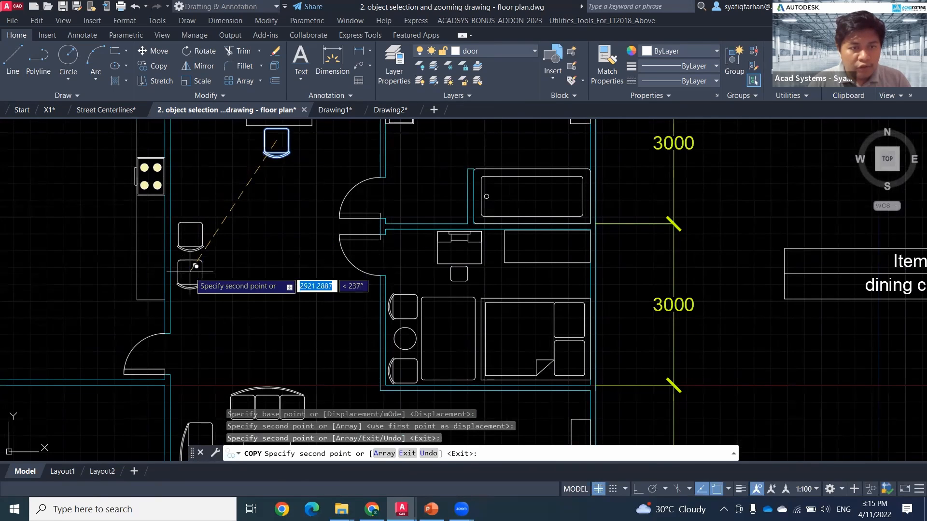
{"action": "left_click", "coordinate": [189, 310]}
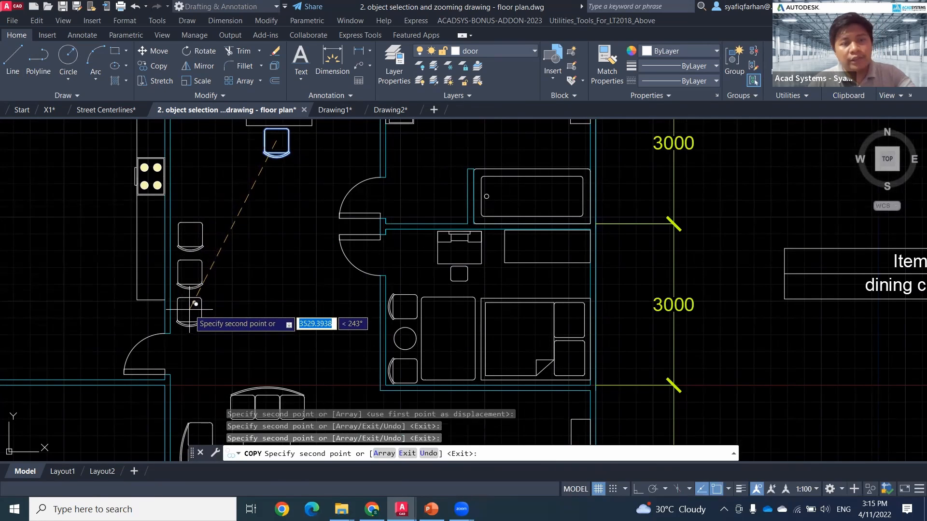
{"action": "key", "text": "Escape"}
{"action": "key", "text": "Escape"}
Examine the dining chair count in the table and check which update options the selected table offers.
{"action": "scroll", "coordinate": [232, 307], "scroll_direction": "down", "scroll_amount": 2}
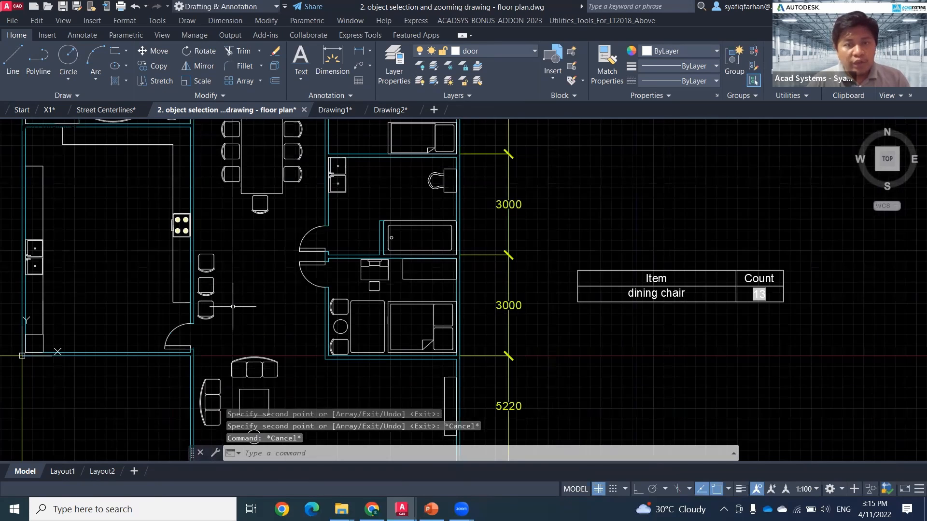
{"action": "scroll", "coordinate": [232, 307], "scroll_direction": "down", "scroll_amount": 2}
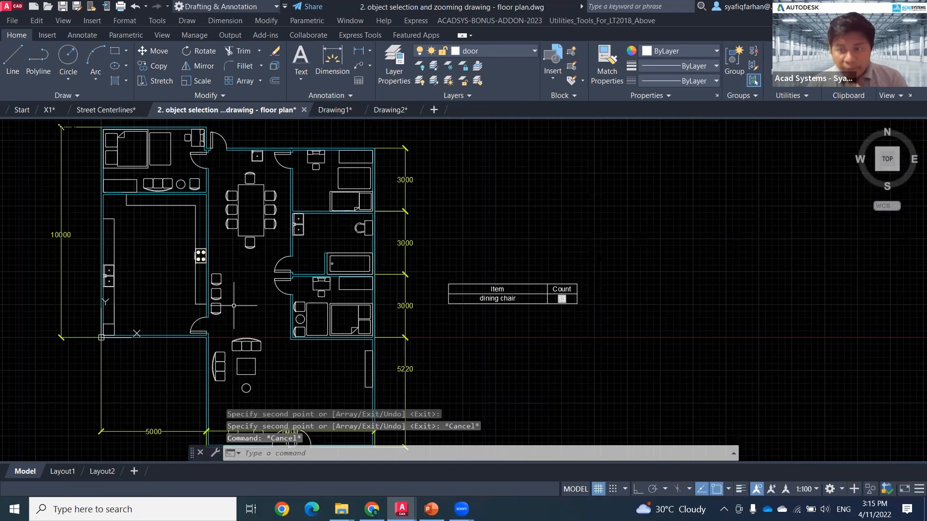
{"action": "scroll", "coordinate": [621, 355], "scroll_direction": "up", "scroll_amount": 4}
{"action": "middle_click_drag", "start_coordinate": [557, 299], "coordinate": [807, 333]}
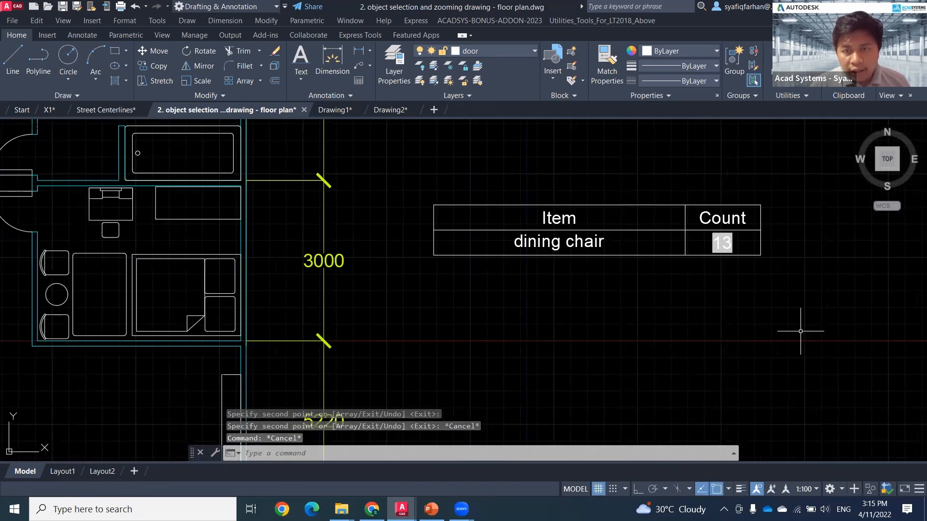
{"action": "left_click_drag", "start_coordinate": [803, 331], "coordinate": [590, 265]}
{"action": "right_click", "coordinate": [588, 265]}
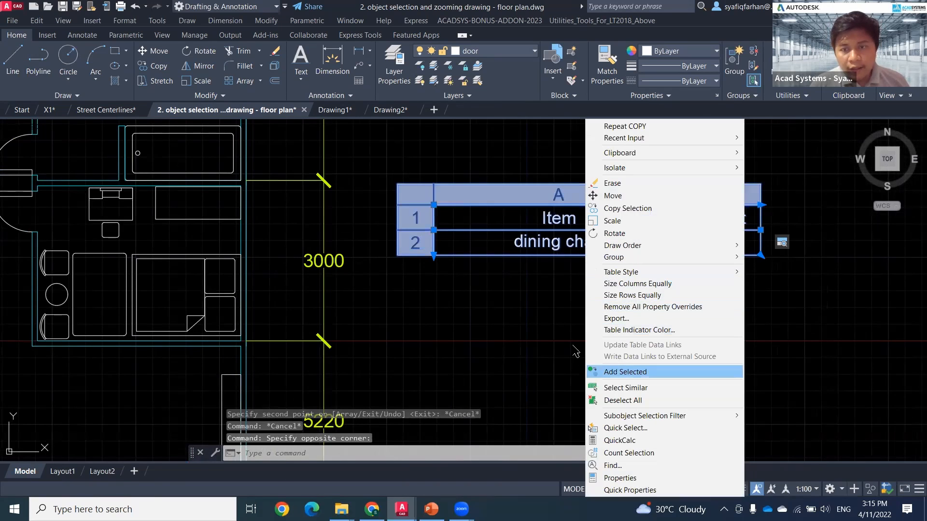
{"action": "left_click", "coordinate": [771, 268]}
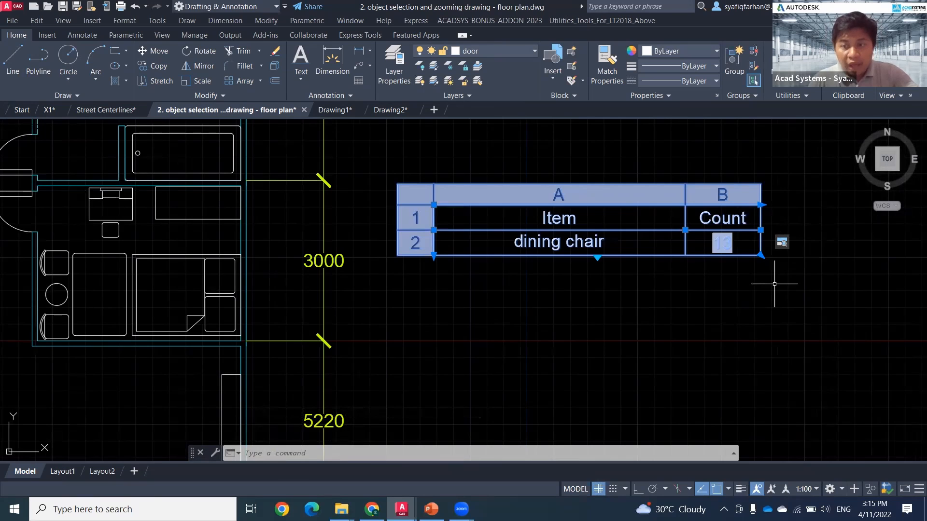
{"action": "key", "text": "Escape"}
Erase the dining chair count table beside the floor plan.
{"action": "left_click", "coordinate": [807, 284]}
{"action": "left_click", "coordinate": [604, 189]}
{"action": "key", "text": "Delete"}
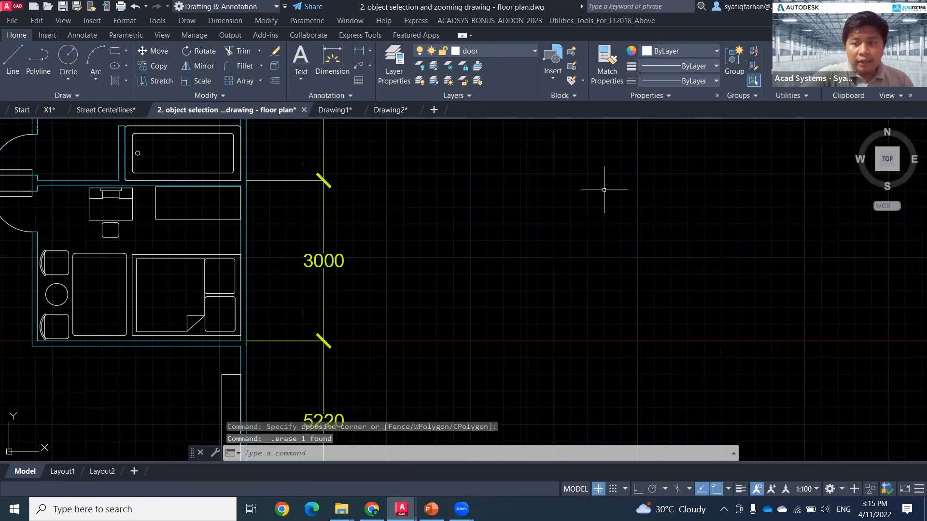
Start a new table from object data in the drawing and save the new data extraction as count on the Desktop.
{"action": "middle_click_drag", "start_coordinate": [634, 193], "coordinate": [767, 197]}
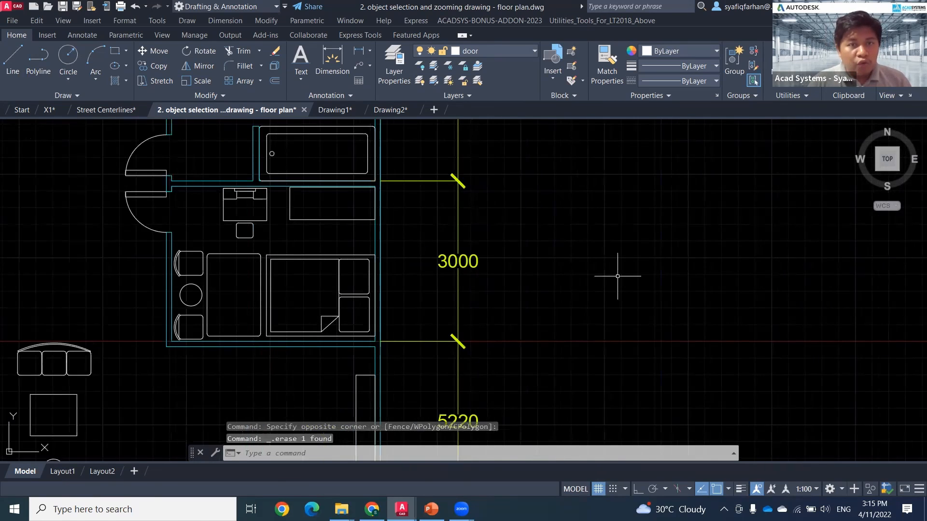
{"action": "scroll", "coordinate": [616, 271], "scroll_direction": "down", "scroll_amount": 2}
{"action": "middle_click_drag", "start_coordinate": [609, 281], "coordinate": [589, 334]}
{"action": "left_click", "coordinate": [620, 236]}
{"action": "key", "text": "Escape"}
{"action": "key", "text": "Escape"}
{"action": "type", "text": "tab"}
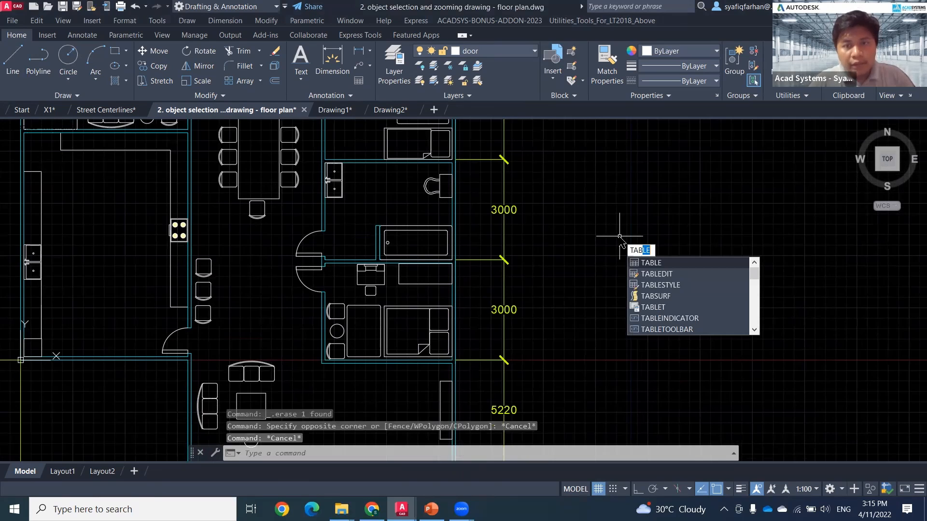
{"action": "key", "text": "Return"}
{"action": "left_click", "coordinate": [286, 220]}
{"action": "left_click", "coordinate": [530, 374]}
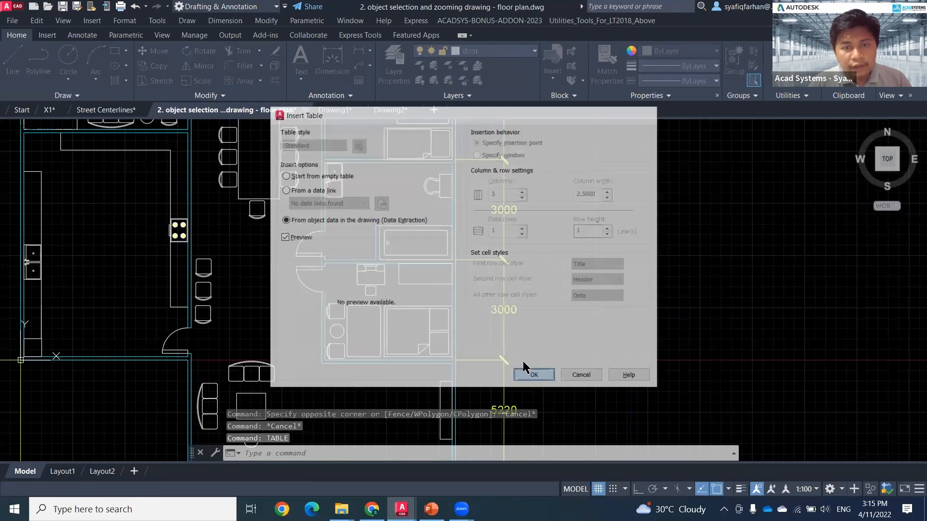
{"action": "left_click", "coordinate": [575, 364]}
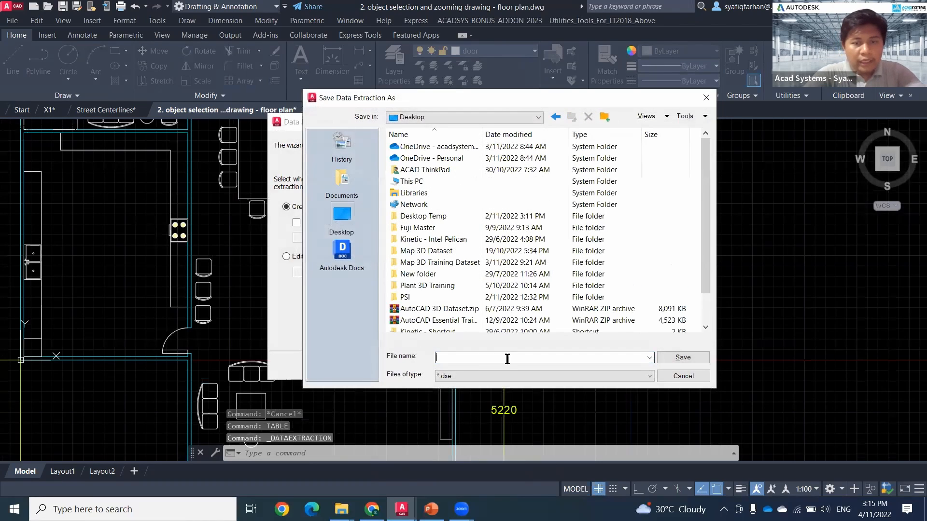
{"action": "type", "text": "count"}
{"action": "key", "text": "Return"}
Accept the current drawing as data source and limit the listed objects to blocks only.
{"action": "left_click", "coordinate": [588, 364]}
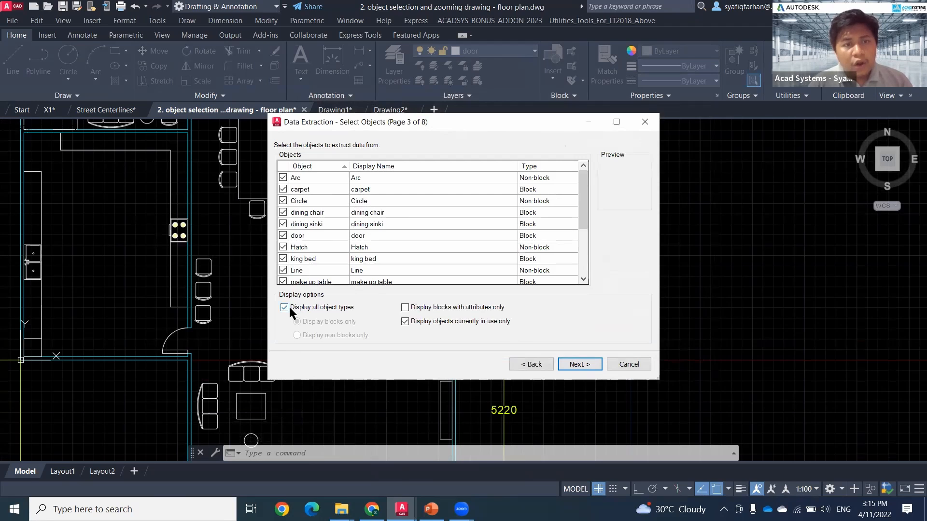
{"action": "scroll", "coordinate": [371, 194], "scroll_direction": "down", "scroll_amount": 3}
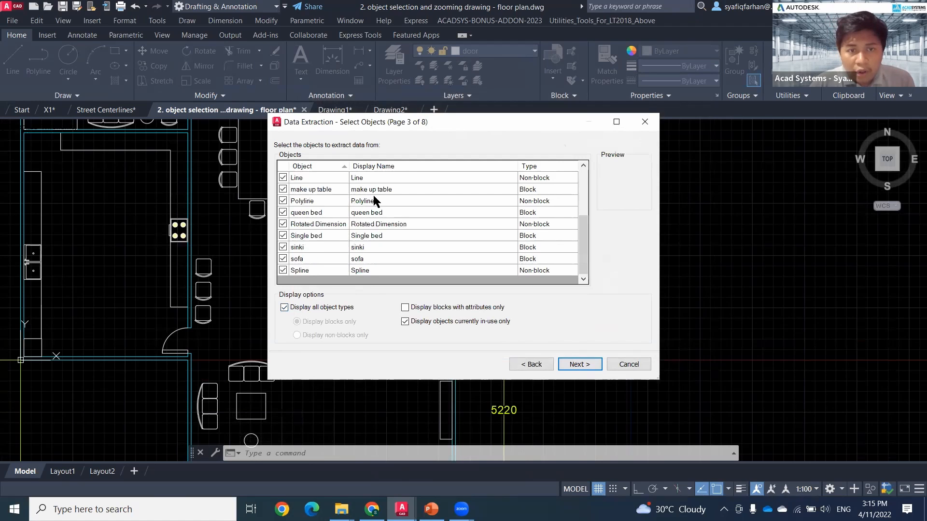
{"action": "left_click", "coordinate": [285, 306]}
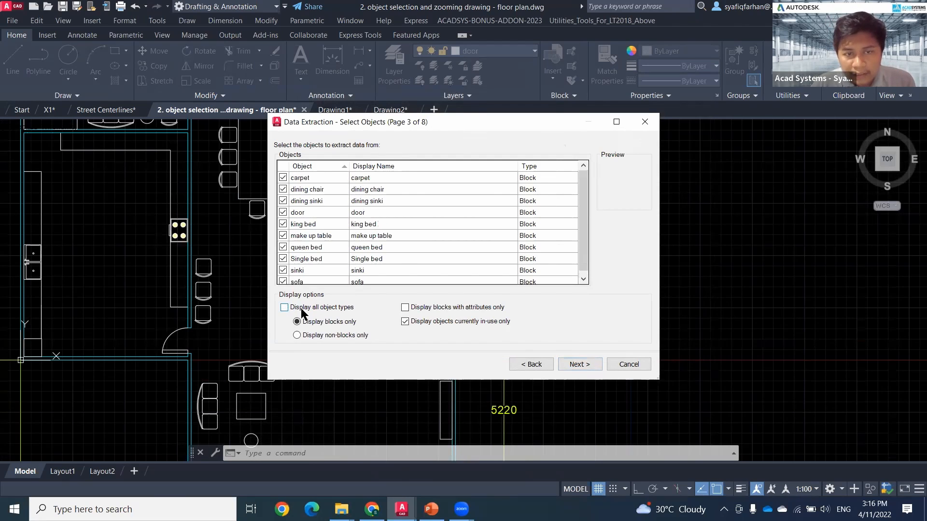
{"action": "scroll", "coordinate": [391, 231], "scroll_direction": "down", "scroll_amount": 1}
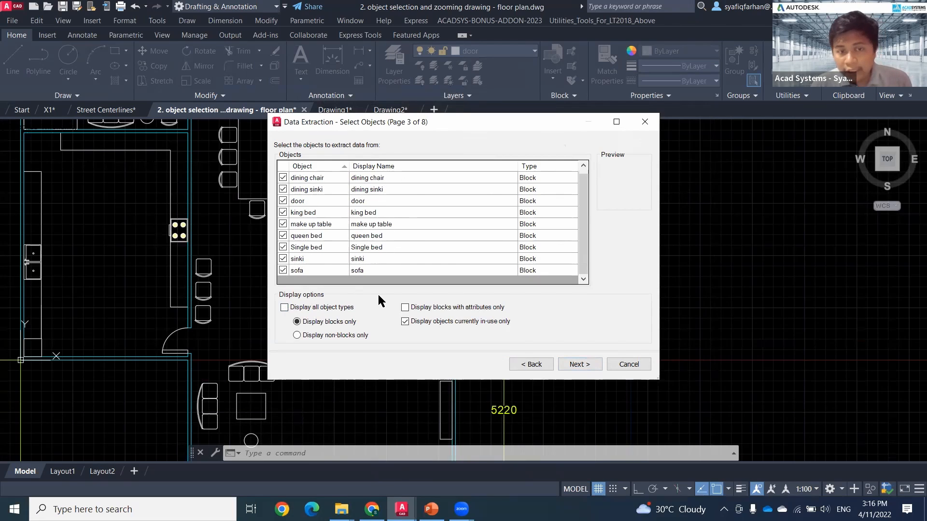
{"action": "scroll", "coordinate": [358, 272], "scroll_direction": "up", "scroll_amount": 1}
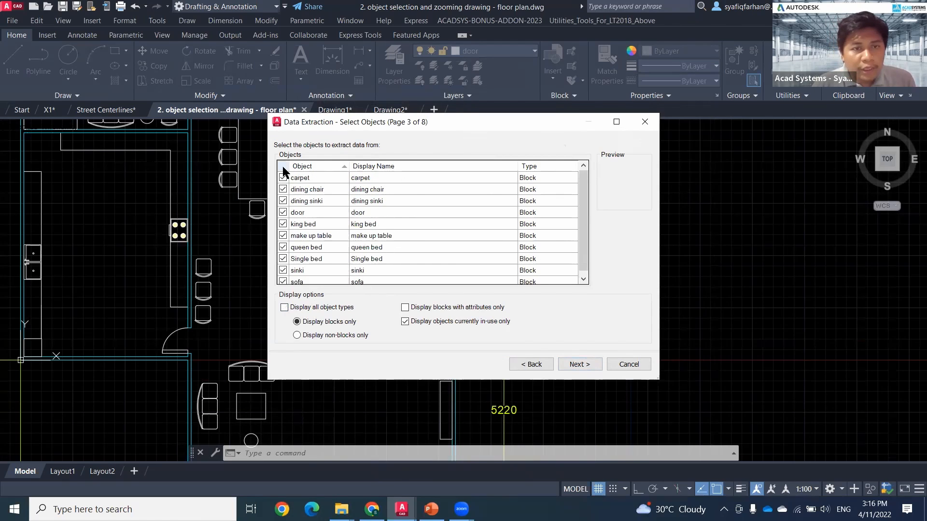
Uncheck all blocks, include only dining chair in the extraction, and continue to the property selection.
{"action": "left_click", "coordinate": [285, 170]}
{"action": "right_click", "coordinate": [284, 172]}
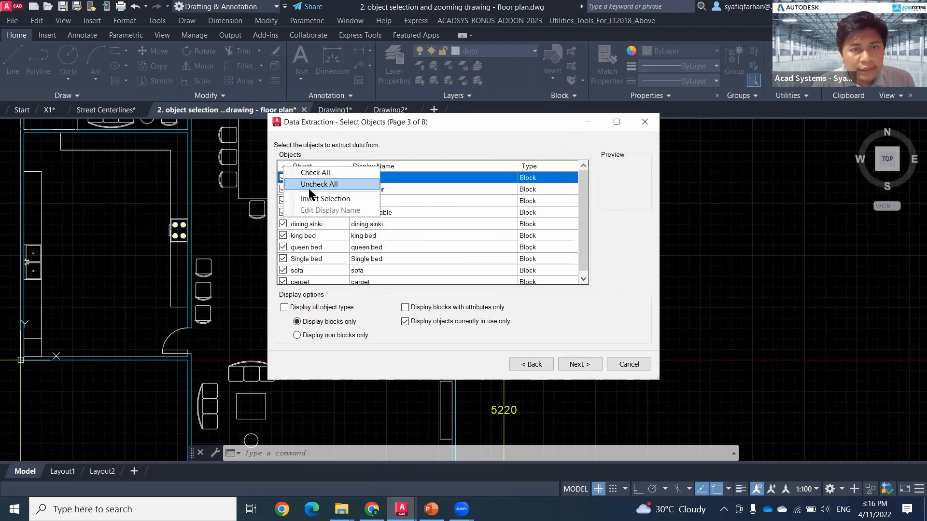
{"action": "left_click", "coordinate": [318, 184]}
{"action": "left_click", "coordinate": [296, 167]}
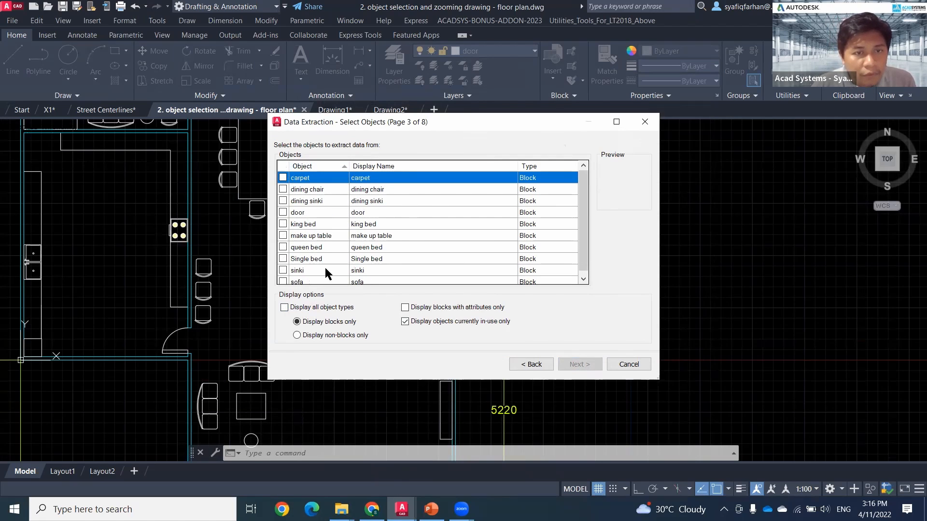
{"action": "left_click", "coordinate": [282, 189]}
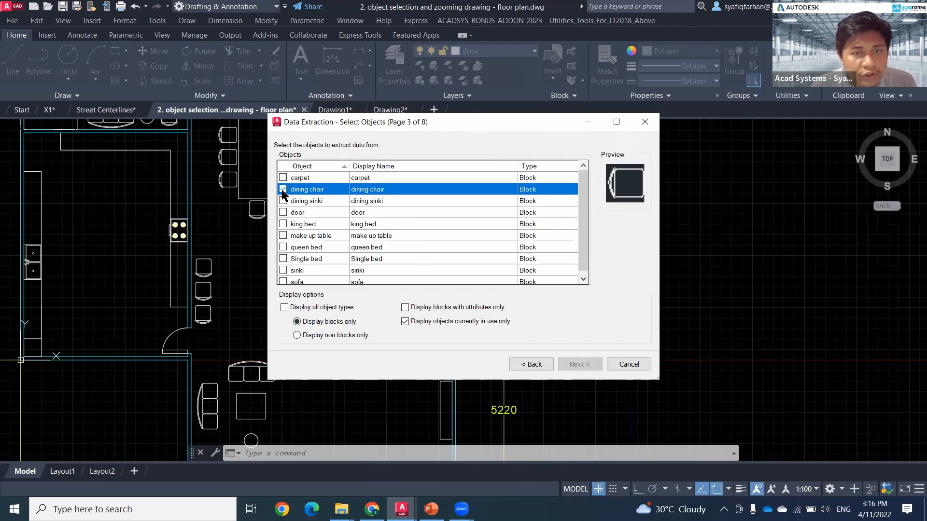
{"action": "left_click", "coordinate": [586, 366]}
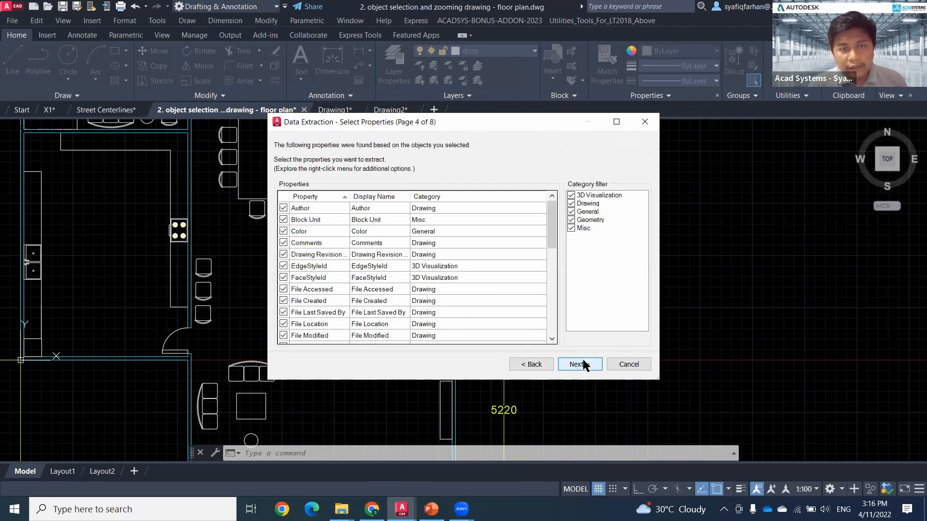
Uncheck all properties, include only Layer in the extraction, and continue to refining the data.
{"action": "right_click", "coordinate": [286, 200]}
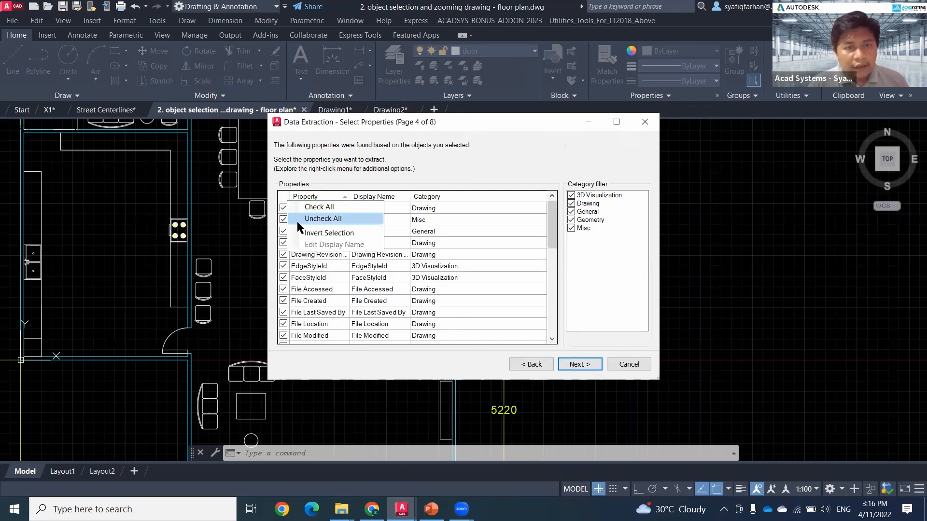
{"action": "left_click", "coordinate": [300, 220]}
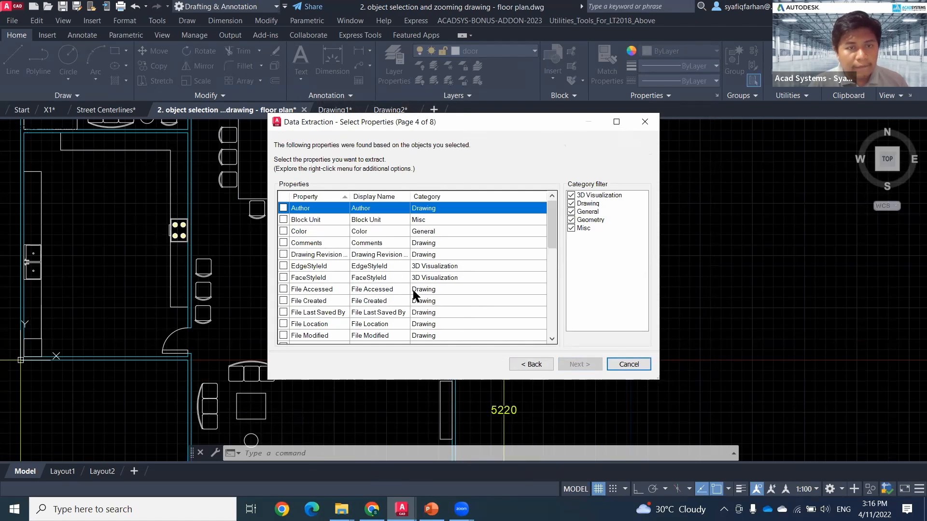
{"action": "scroll", "coordinate": [341, 279], "scroll_direction": "down", "scroll_amount": 8}
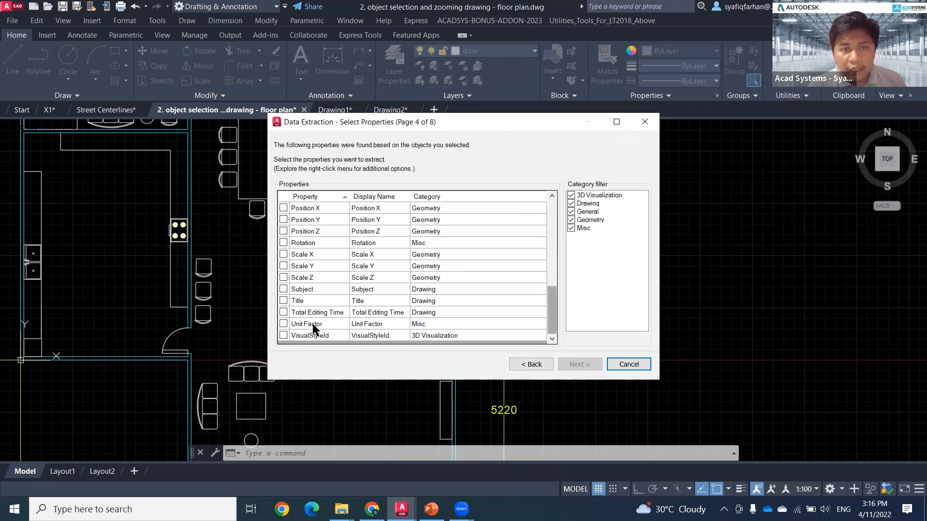
{"action": "scroll", "coordinate": [288, 328], "scroll_direction": "up", "scroll_amount": 3}
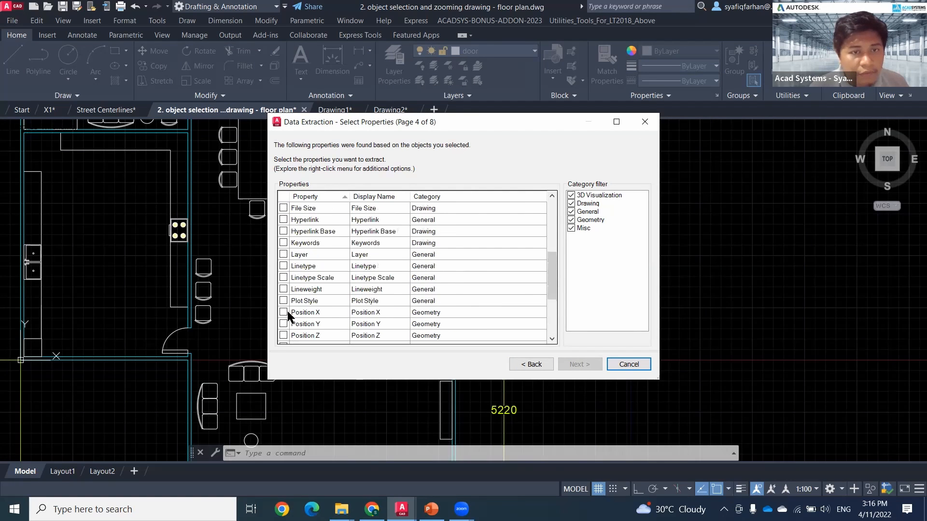
{"action": "left_click", "coordinate": [284, 253]}
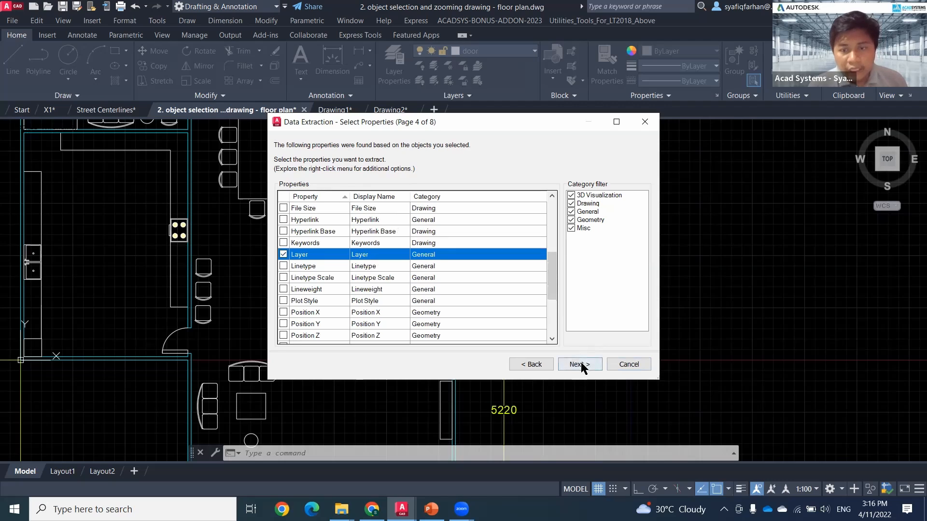
{"action": "left_click", "coordinate": [580, 365]}
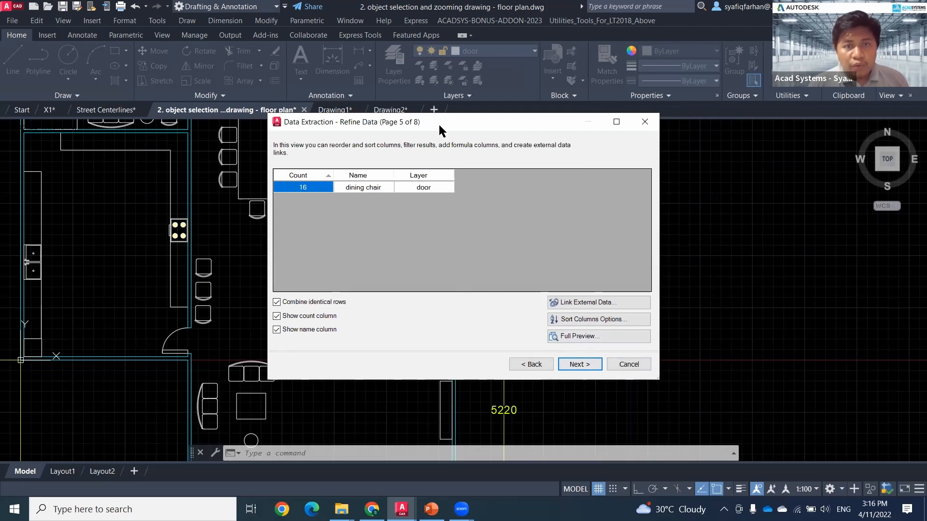
Accept the refined data, output the extraction as a table inserted into the drawing, and place it beside the floor plan's 3000 dimensions.
{"action": "left_click_drag", "start_coordinate": [450, 130], "coordinate": [531, 115]}
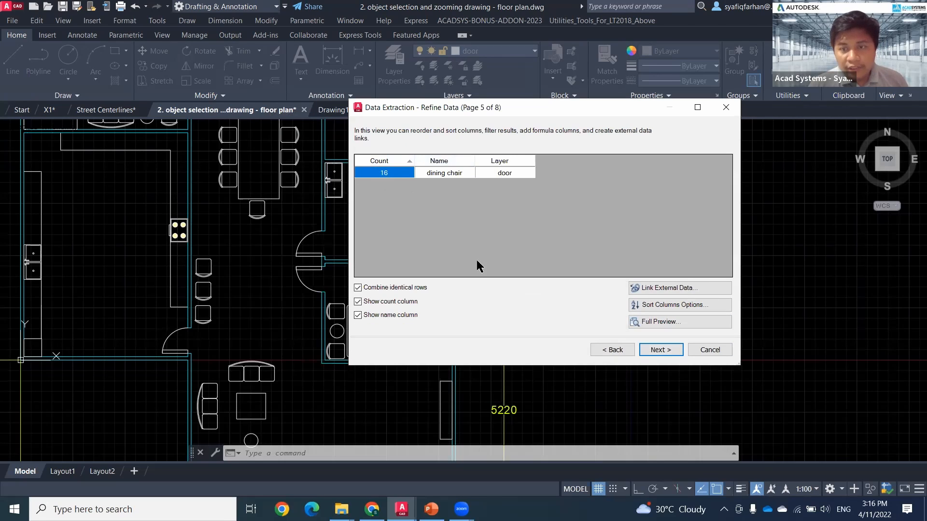
{"action": "left_click", "coordinate": [661, 349]}
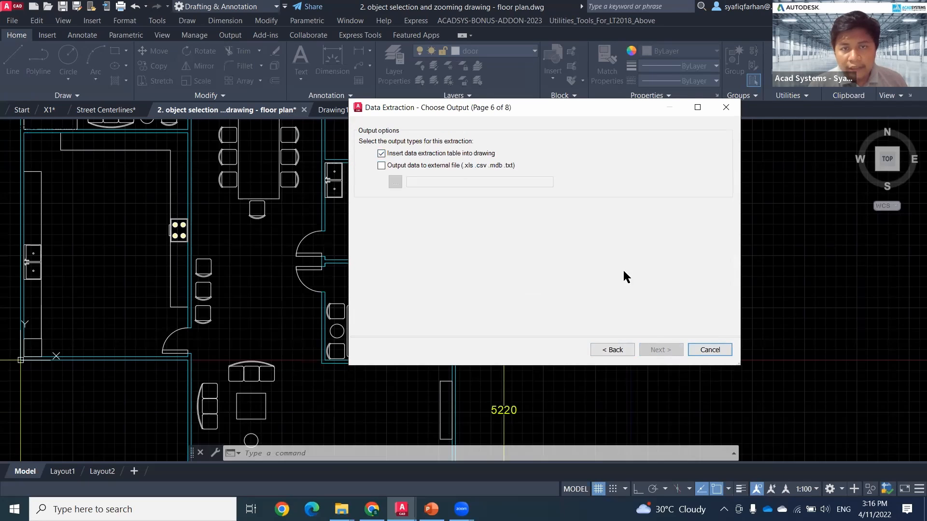
{"action": "left_click", "coordinate": [661, 350]}
{"action": "left_click", "coordinate": [660, 349]}
{"action": "left_click", "coordinate": [660, 349]}
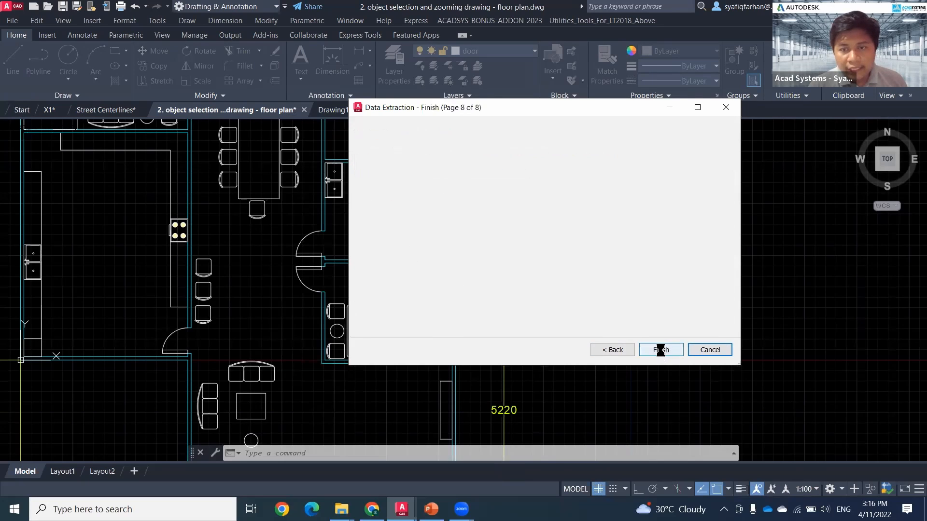
{"action": "scroll", "coordinate": [540, 225], "scroll_direction": "up", "scroll_amount": 2}
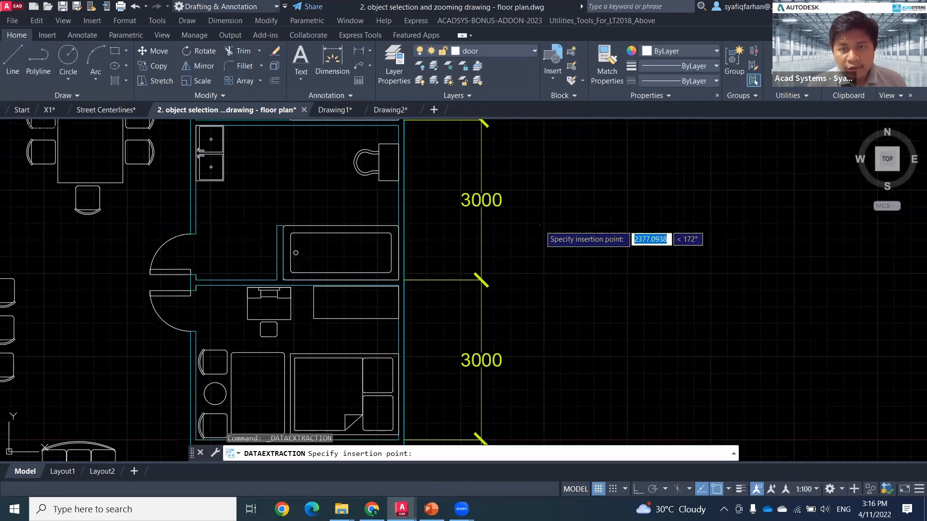
{"action": "scroll", "coordinate": [540, 225], "scroll_direction": "up", "scroll_amount": 2}
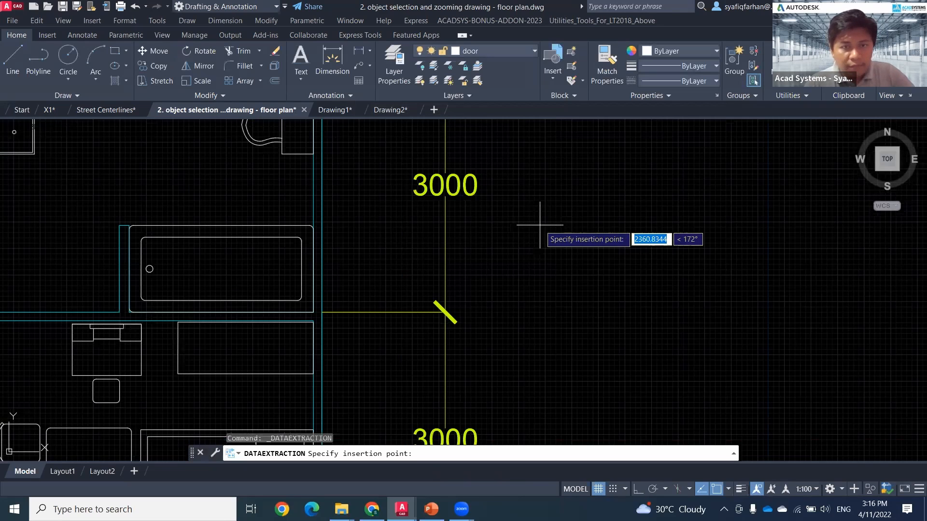
{"action": "left_click", "coordinate": [531, 225]}
Select the tiny extraction table and scale it up to a readable size beside the floor plan.
{"action": "scroll", "coordinate": [535, 219], "scroll_direction": "up", "scroll_amount": 2}
{"action": "left_click", "coordinate": [536, 219]}
{"action": "left_click", "coordinate": [520, 238]}
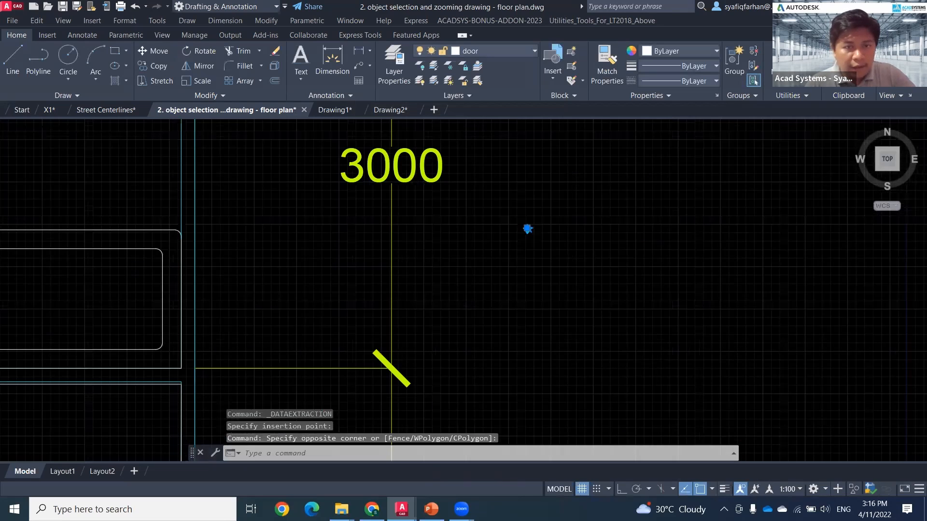
{"action": "scroll", "coordinate": [521, 237], "scroll_direction": "up", "scroll_amount": 3}
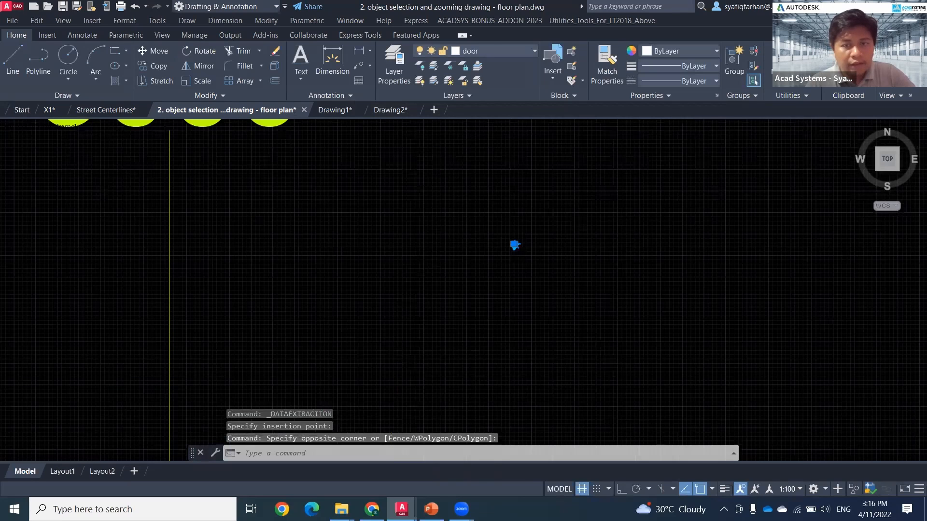
{"action": "scroll", "coordinate": [534, 221], "scroll_direction": "up", "scroll_amount": 2}
{"action": "scroll", "coordinate": [531, 224], "scroll_direction": "up", "scroll_amount": 2}
{"action": "scroll", "coordinate": [493, 213], "scroll_direction": "down", "scroll_amount": 1}
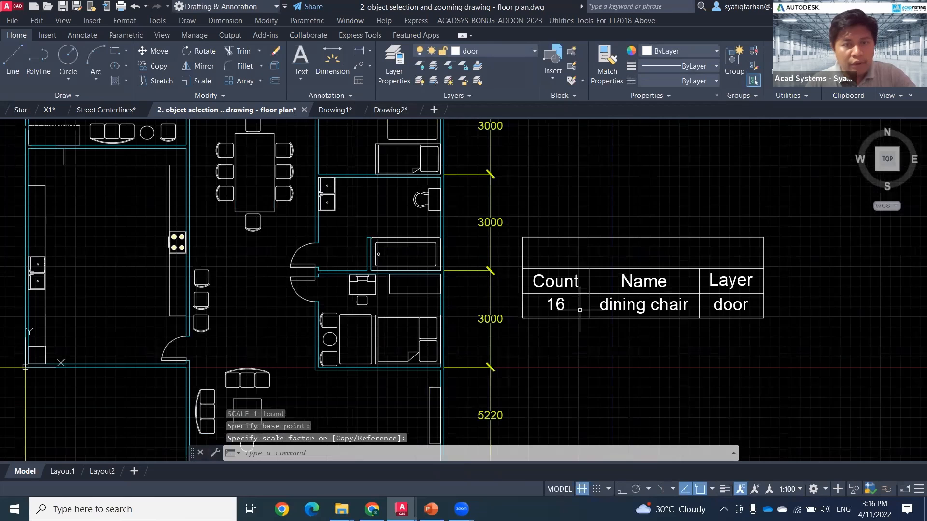
Copy the three dining chairs beside the kitchen wall over to the outer wall of the bedroom opposite.
{"action": "scroll", "coordinate": [580, 309], "scroll_direction": "down", "scroll_amount": 2}
{"action": "middle_click_drag", "start_coordinate": [350, 277], "coordinate": [384, 258]}
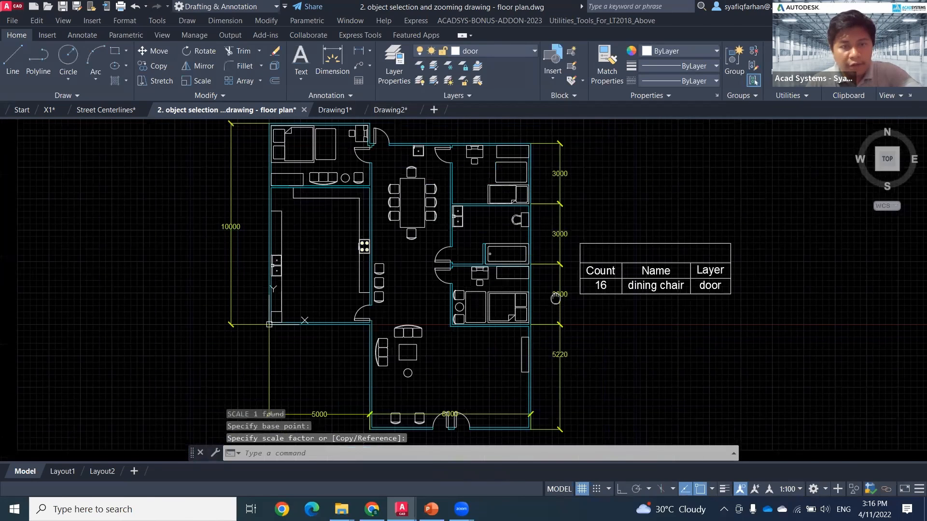
{"action": "middle_click_drag", "start_coordinate": [555, 298], "coordinate": [563, 291]}
{"action": "left_click_drag", "start_coordinate": [413, 309], "coordinate": [384, 254]}
{"action": "type", "text": "co"}
{"action": "key", "text": "space"}
{"action": "scroll", "coordinate": [396, 271], "scroll_direction": "up", "scroll_amount": 4}
{"action": "left_click", "coordinate": [371, 243]}
{"action": "middle_click_drag", "start_coordinate": [489, 312], "coordinate": [464, 251]}
{"action": "left_click", "coordinate": [509, 241]}
{"action": "key", "text": "Escape"}
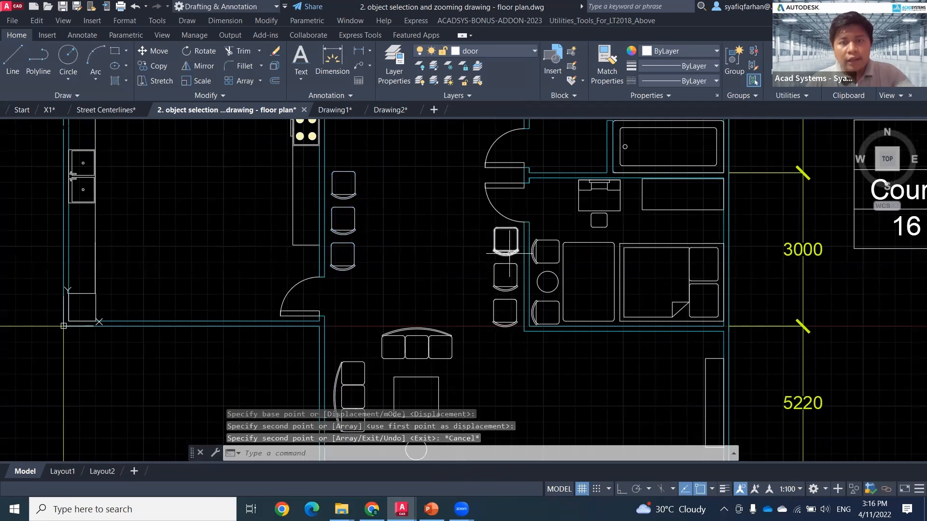
{"action": "key", "text": "Escape"}
Update the extraction table's data links so it includes the copied chairs, and clear the selection.
{"action": "middle_click_drag", "start_coordinate": [762, 309], "coordinate": [555, 296]}
{"action": "middle_click_drag", "start_coordinate": [761, 290], "coordinate": [644, 289]}
{"action": "left_click", "coordinate": [644, 239]}
{"action": "left_click", "coordinate": [648, 235]}
{"action": "right_click", "coordinate": [655, 250]}
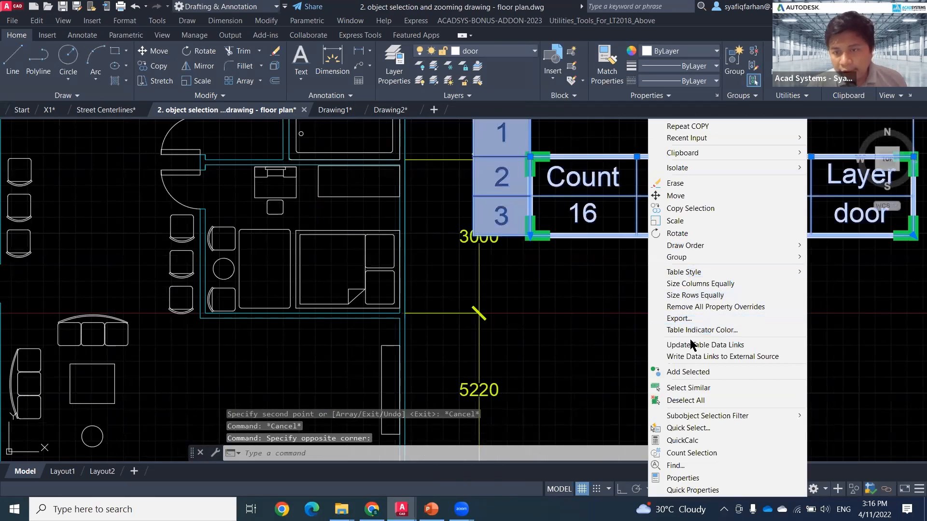
{"action": "left_click", "coordinate": [686, 344]}
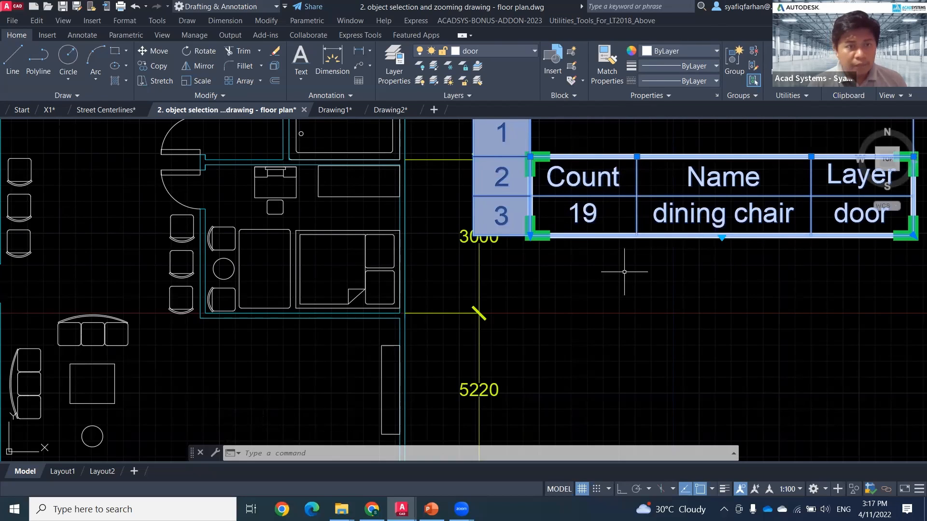
{"action": "scroll", "coordinate": [624, 272], "scroll_direction": "down", "scroll_amount": 2}
{"action": "scroll", "coordinate": [624, 272], "scroll_direction": "down", "scroll_amount": 2}
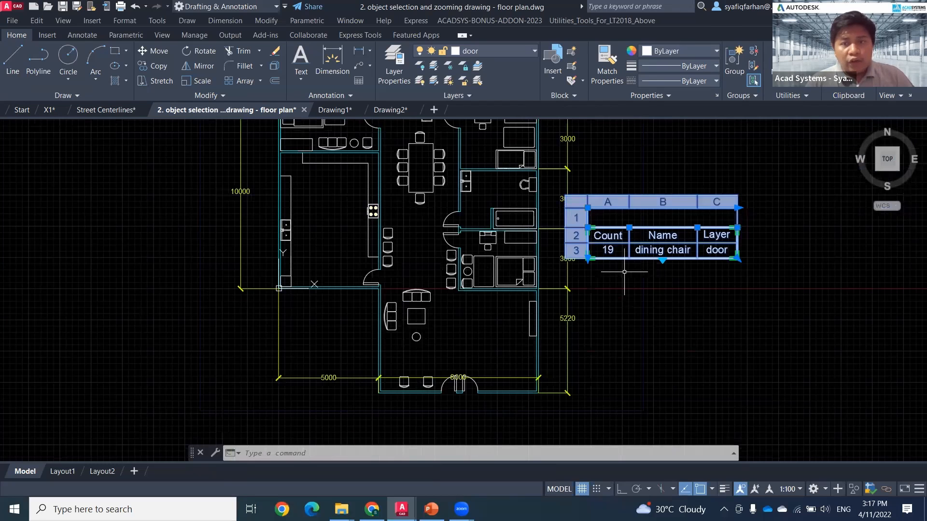
{"action": "middle_click_drag", "start_coordinate": [595, 271], "coordinate": [590, 278]}
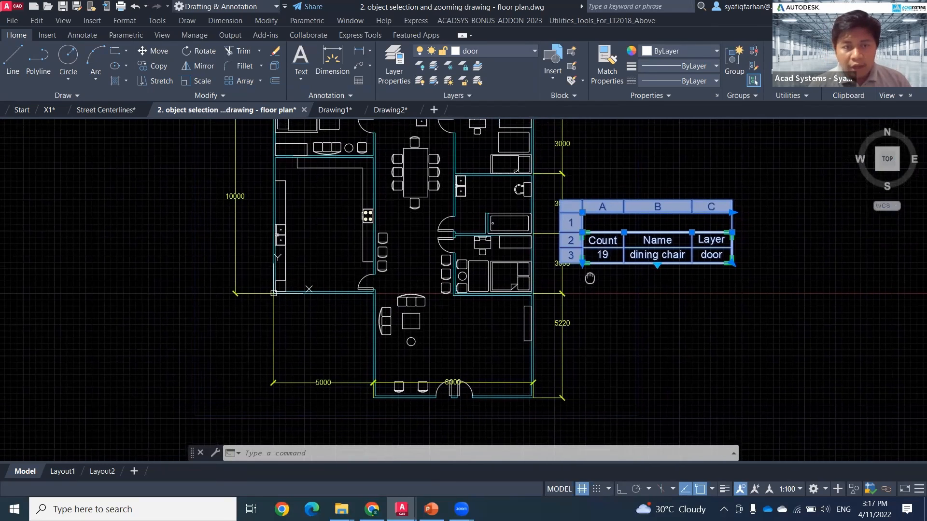
{"action": "key", "text": "Escape"}
{"action": "key", "text": "Escape"}
{"action": "scroll", "coordinate": [620, 291], "scroll_direction": "up", "scroll_amount": 2}
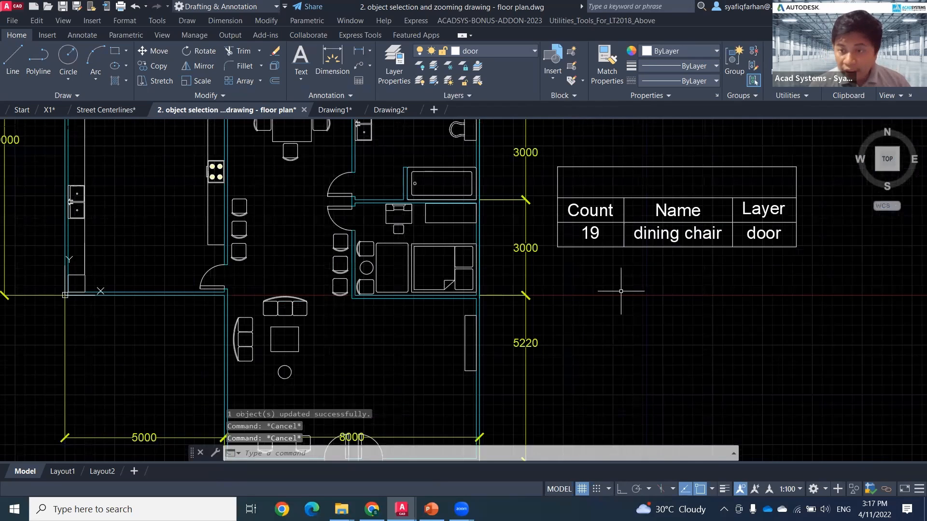
{"action": "scroll", "coordinate": [340, 236], "scroll_direction": "up", "scroll_amount": 4}
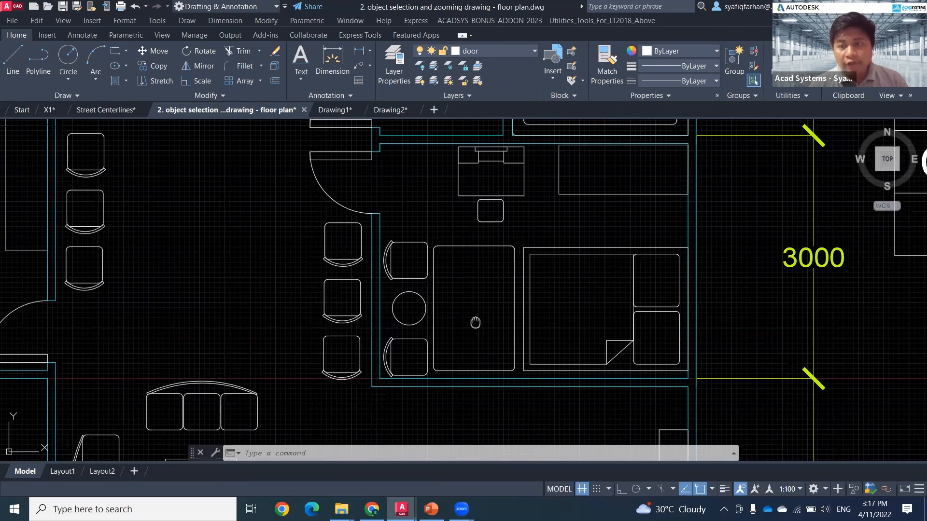
{"action": "mouse_move", "coordinate": [475, 322]}
{"action": "middle_mouse_down"}
{"action": "mouse_move", "coordinate": [411, 297]}
{"action": "mouse_move", "coordinate": [327, 296]}
{"action": "middle_mouse_up"}
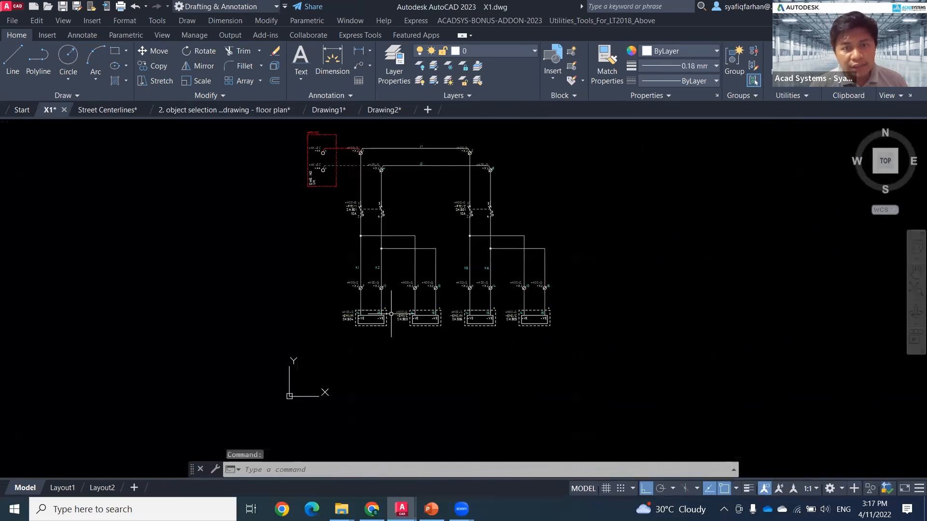
Switch to the X1 drawing, select the terminal 7 block of strip -XJ and display its properties.
{"action": "scroll", "coordinate": [413, 312], "scroll_direction": "up", "scroll_amount": 4}
{"action": "middle_click_drag", "start_coordinate": [488, 279], "coordinate": [464, 279]}
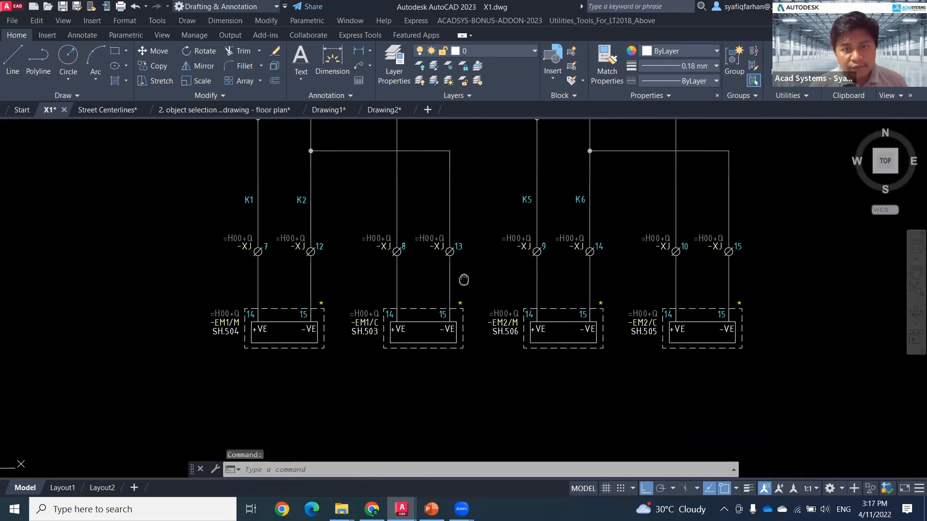
{"action": "scroll", "coordinate": [424, 276], "scroll_direction": "up", "scroll_amount": 2}
{"action": "left_click", "coordinate": [161, 235]}
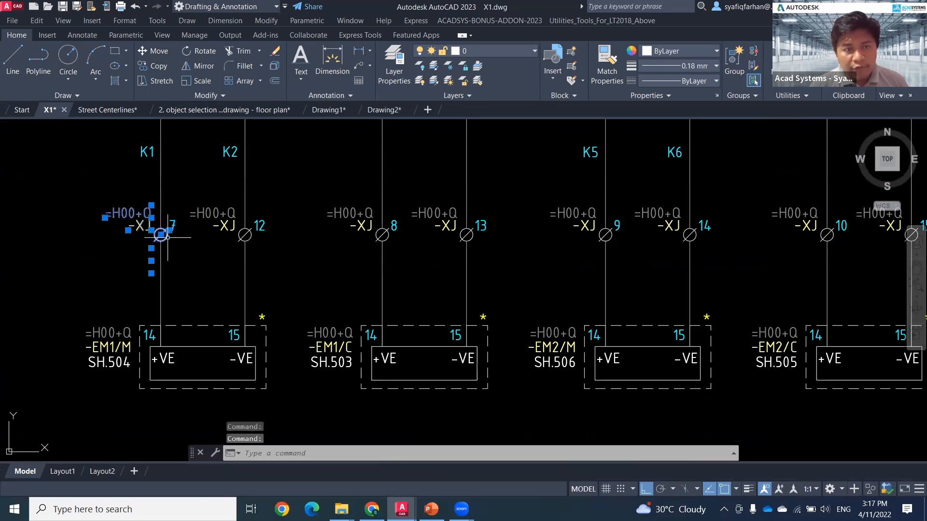
{"action": "right_click", "coordinate": [169, 239]}
{"action": "left_click", "coordinate": [221, 478]}
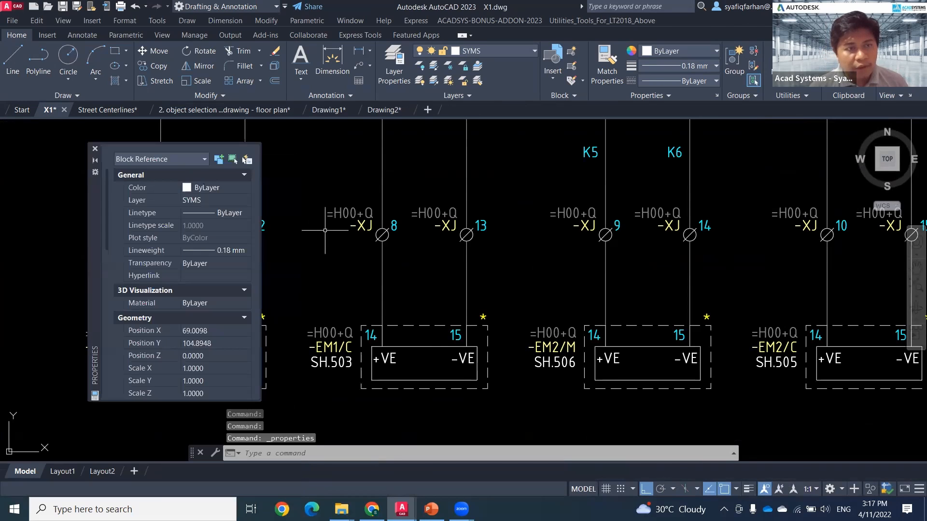
{"action": "middle_click_drag", "start_coordinate": [373, 249], "coordinate": [627, 217]}
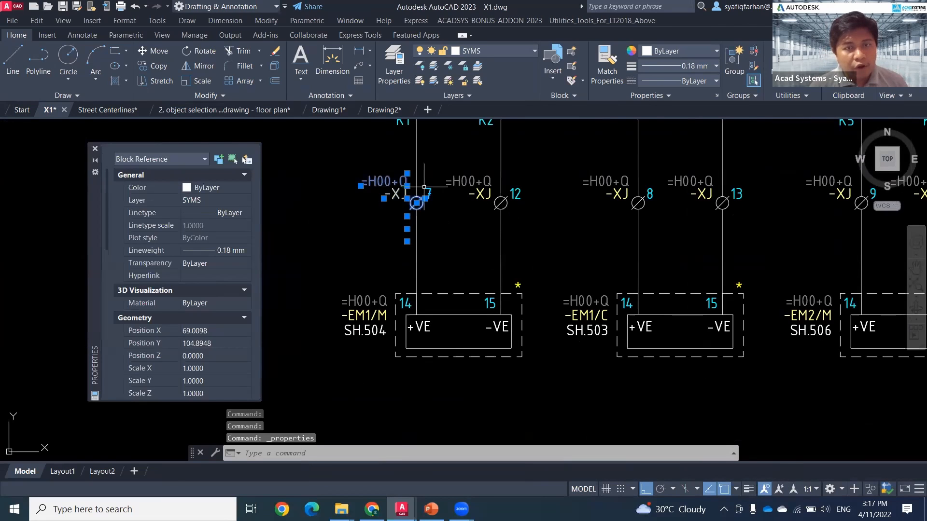
{"action": "scroll", "coordinate": [423, 187], "scroll_direction": "up", "scroll_amount": 2}
{"action": "middle_click_drag", "start_coordinate": [423, 193], "coordinate": [465, 225]}
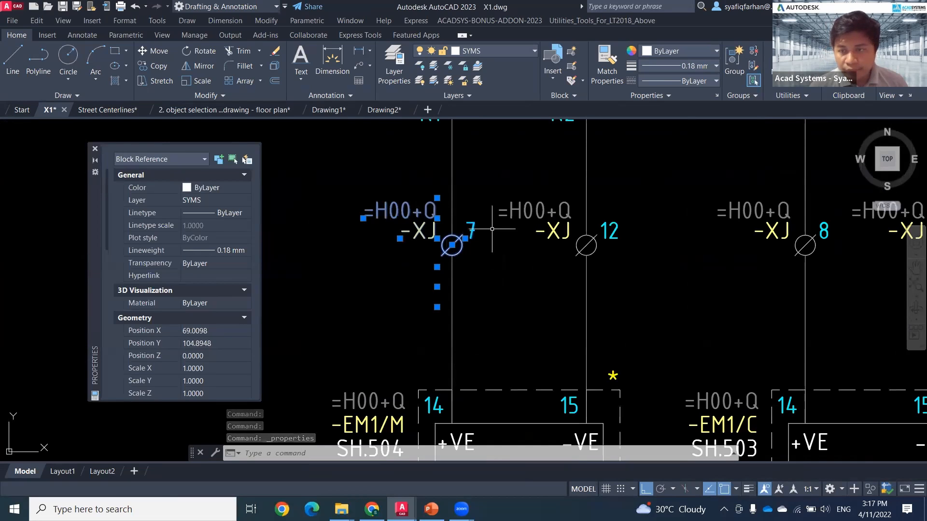
Open terminal 7's attributes from its =H00+Q location text, review the tags and values, and close the attribute editor.
{"action": "double_click", "coordinate": [415, 213]}
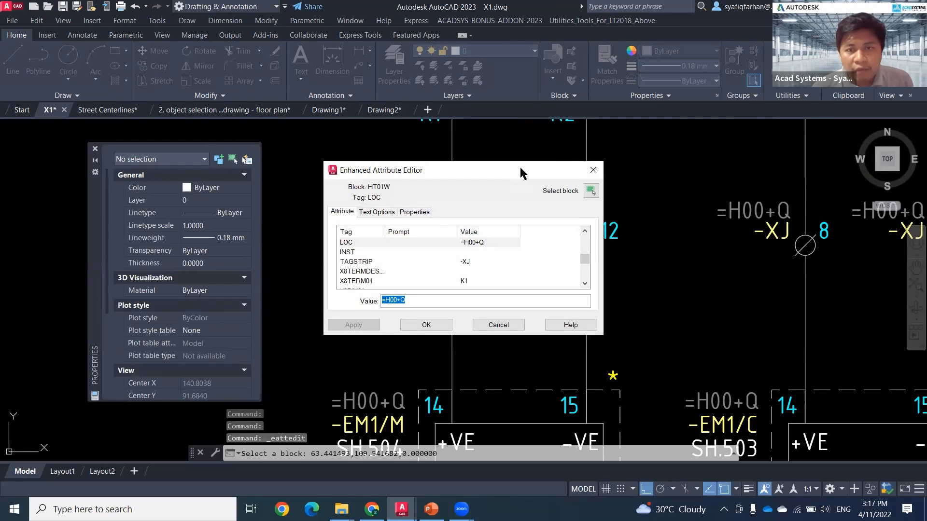
{"action": "left_click_drag", "start_coordinate": [520, 171], "coordinate": [744, 139]}
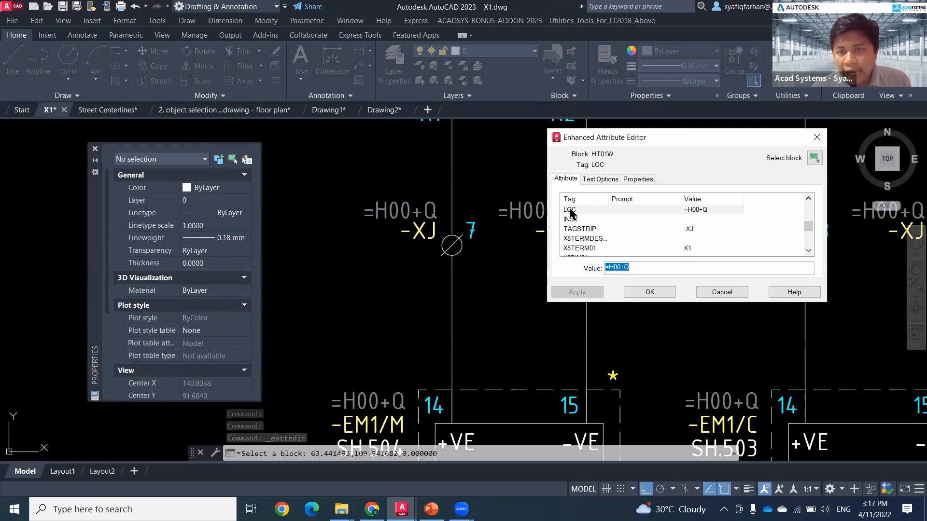
{"action": "scroll", "coordinate": [585, 251], "scroll_direction": "down", "scroll_amount": 1}
{"action": "scroll", "coordinate": [585, 251], "scroll_direction": "down", "scroll_amount": 2}
{"action": "scroll", "coordinate": [585, 250], "scroll_direction": "up", "scroll_amount": 3}
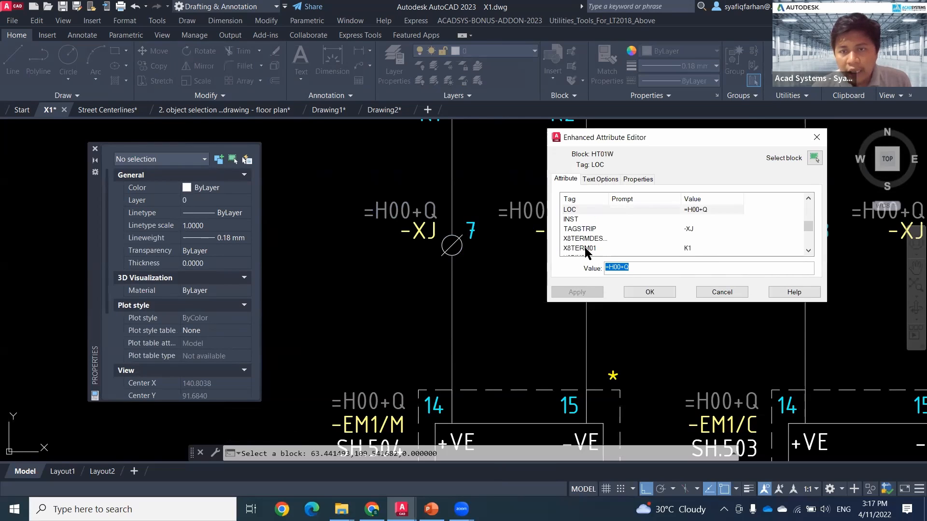
{"action": "scroll", "coordinate": [585, 251], "scroll_direction": "up", "scroll_amount": 2}
{"action": "scroll", "coordinate": [585, 251], "scroll_direction": "down", "scroll_amount": 2}
{"action": "scroll", "coordinate": [579, 243], "scroll_direction": "up", "scroll_amount": 1}
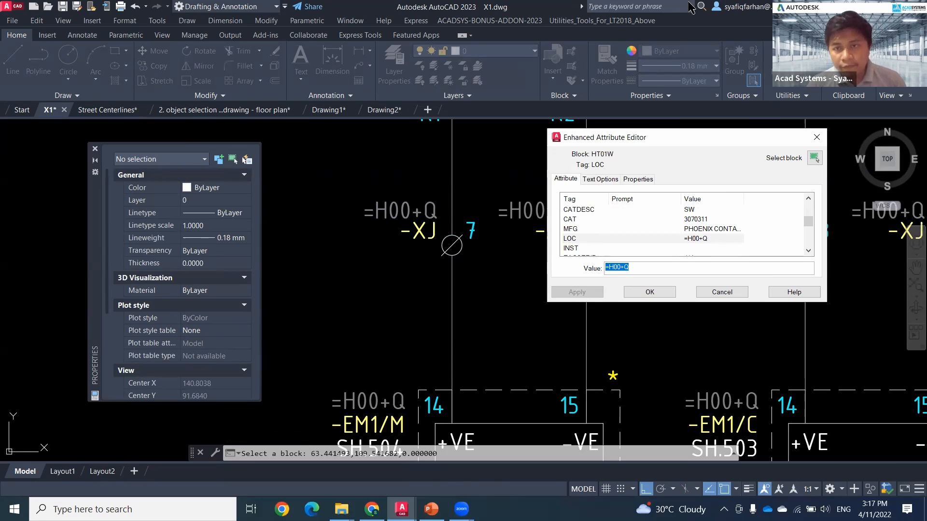
{"action": "left_click", "coordinate": [817, 139]}
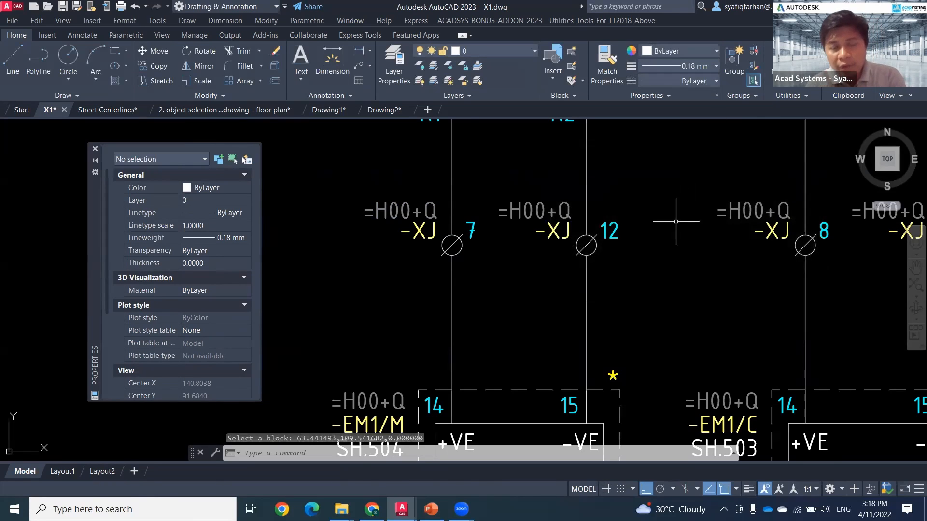
Reopen terminal 7's attributes from its circle symbol, look up the ASSYCODE and TERM01 tags, and close the attribute editor.
{"action": "double_click", "coordinate": [452, 245]}
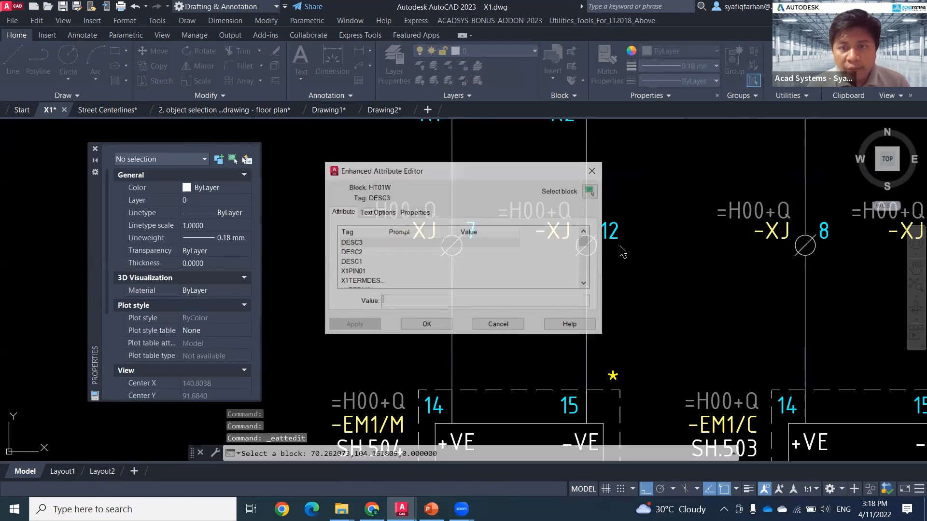
{"action": "left_click", "coordinate": [439, 263]}
{"action": "scroll", "coordinate": [363, 266], "scroll_direction": "down", "scroll_amount": 1}
{"action": "left_click", "coordinate": [363, 262]}
{"action": "scroll", "coordinate": [363, 263], "scroll_direction": "down", "scroll_amount": 1}
{"action": "left_click", "coordinate": [357, 279]}
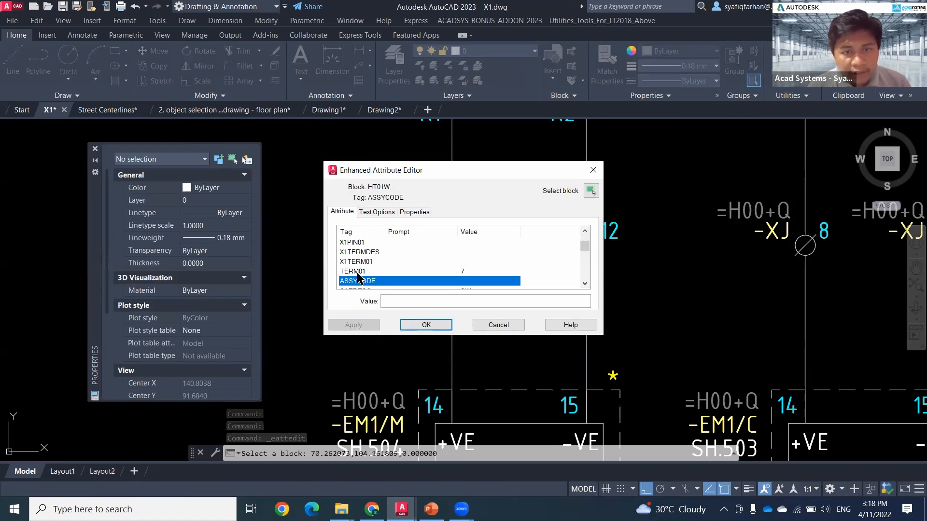
{"action": "left_click", "coordinate": [359, 271]}
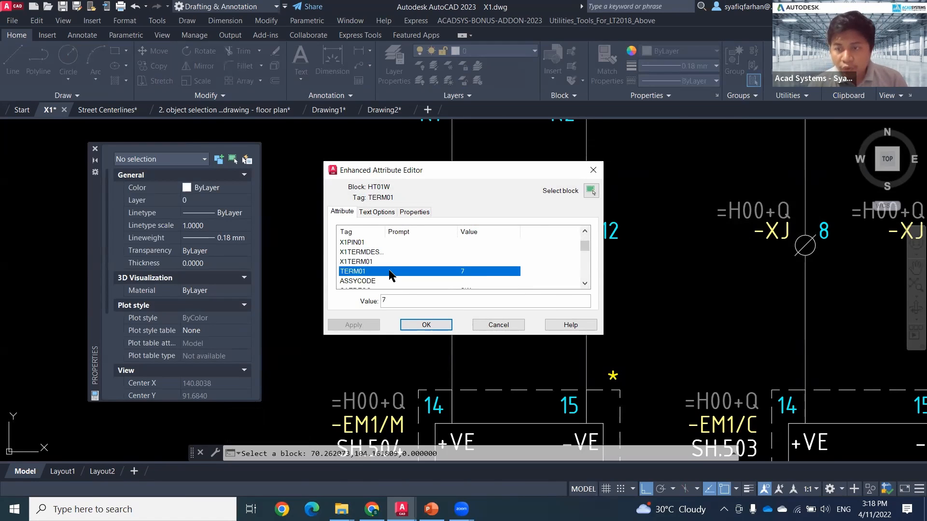
{"action": "left_click", "coordinate": [593, 169]}
Open the terminal 15 block in the Block Editor to examine its attribute definitions, and close the editor.
{"action": "scroll", "coordinate": [613, 209], "scroll_direction": "down", "scroll_amount": 8}
{"action": "middle_click_drag", "start_coordinate": [645, 235], "coordinate": [514, 339]}
{"action": "scroll", "coordinate": [519, 326], "scroll_direction": "up", "scroll_amount": 2}
{"action": "middle_click_drag", "start_coordinate": [633, 325], "coordinate": [581, 310]}
{"action": "middle_click_drag", "start_coordinate": [663, 297], "coordinate": [663, 316]}
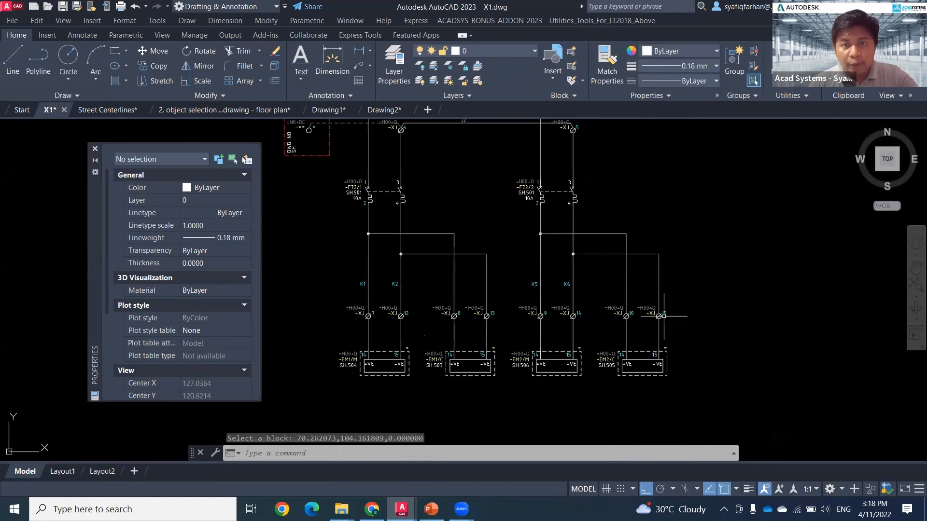
{"action": "scroll", "coordinate": [664, 316], "scroll_direction": "up", "scroll_amount": 8}
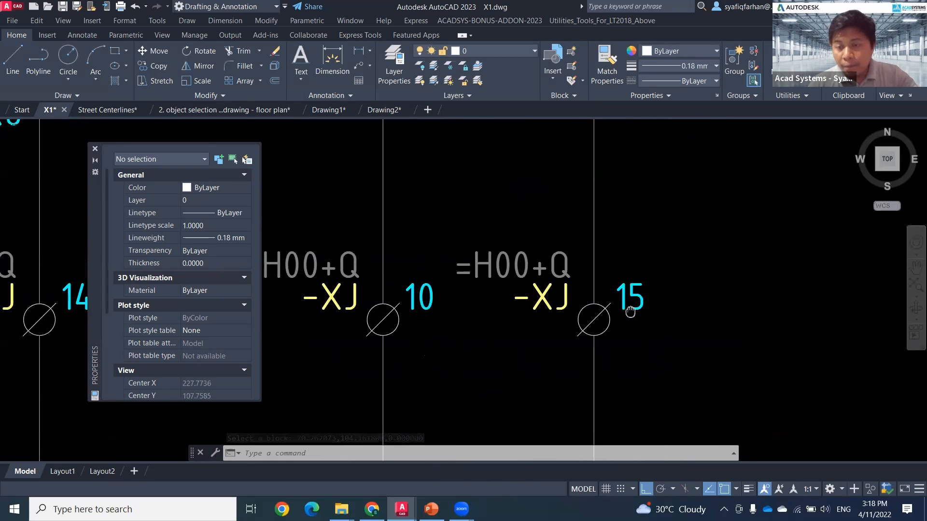
{"action": "left_click", "coordinate": [609, 313]}
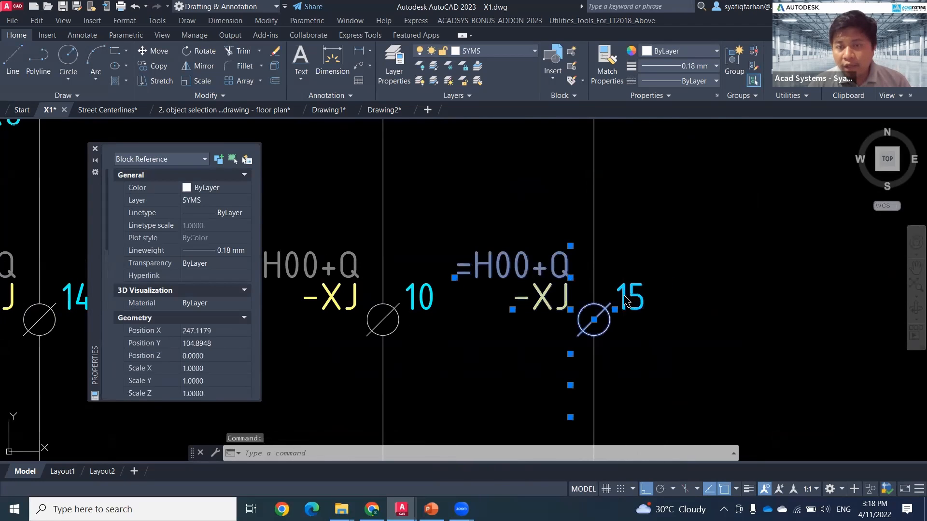
{"action": "right_click", "coordinate": [626, 302]}
{"action": "left_click", "coordinate": [662, 200]}
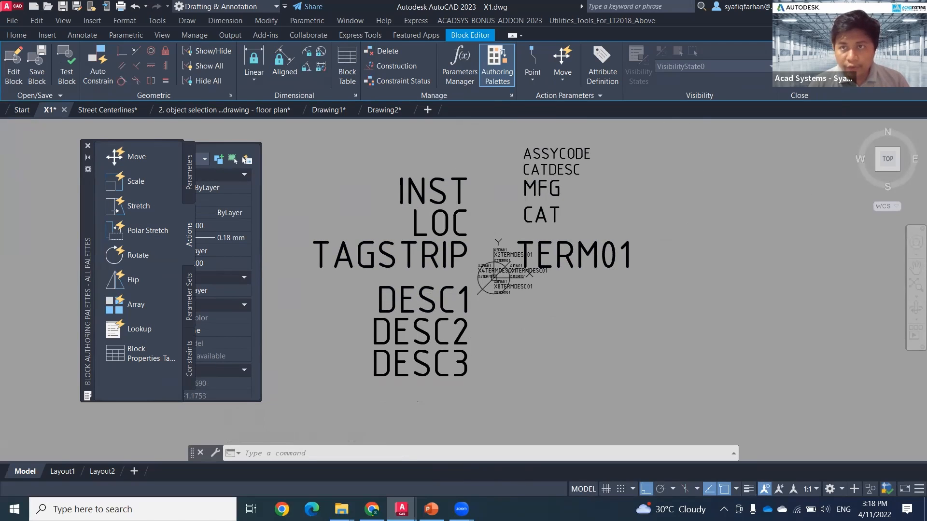
{"action": "left_click", "coordinate": [440, 269]}
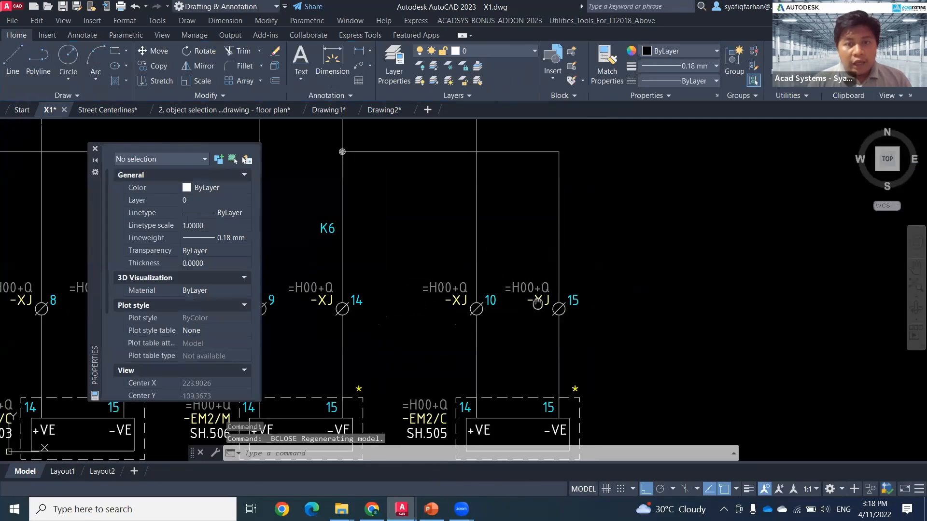
Start a new table in the X1 drawing, sourced from object data in the drawing through data extraction.
{"action": "scroll", "coordinate": [529, 328], "scroll_direction": "down", "scroll_amount": 5}
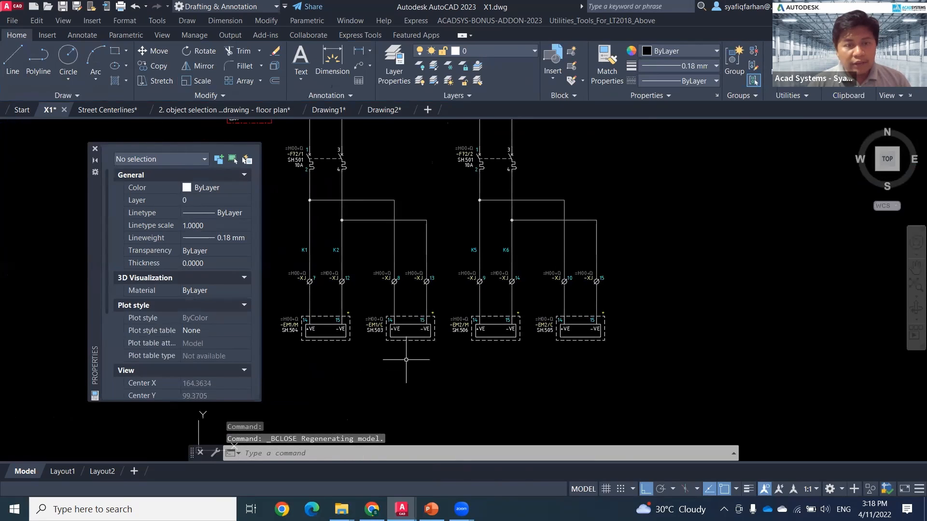
{"action": "scroll", "coordinate": [339, 296], "scroll_direction": "up", "scroll_amount": 2}
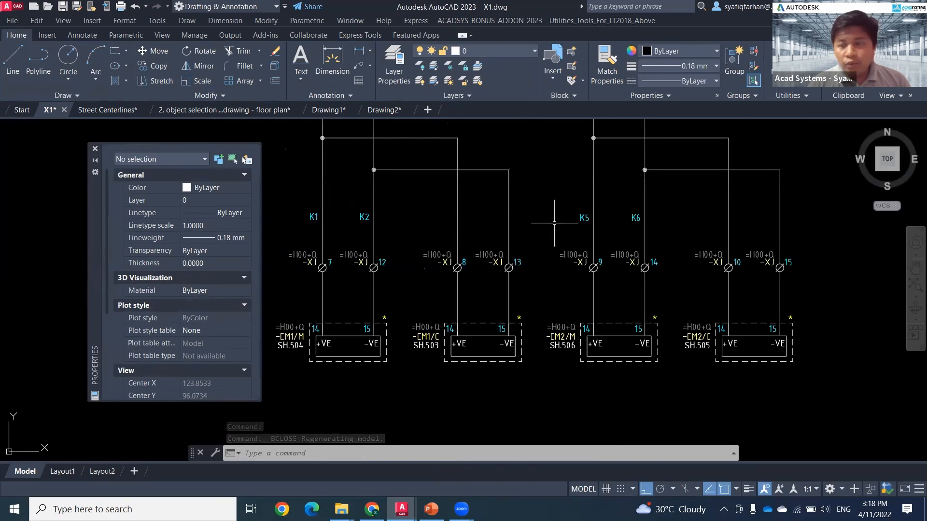
{"action": "middle_click_drag", "start_coordinate": [626, 322], "coordinate": [570, 319]}
{"action": "type", "text": "t"}
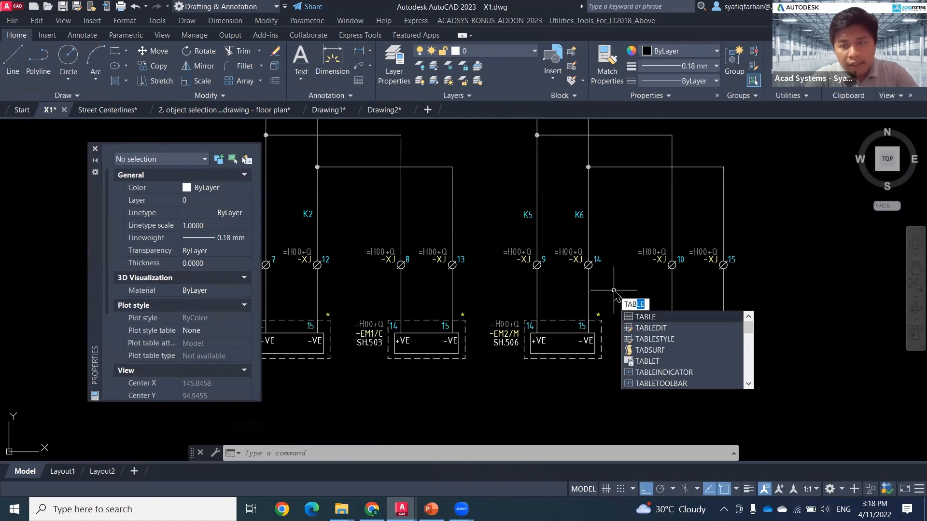
{"action": "key", "text": "Return"}
{"action": "left_click", "coordinate": [366, 218]}
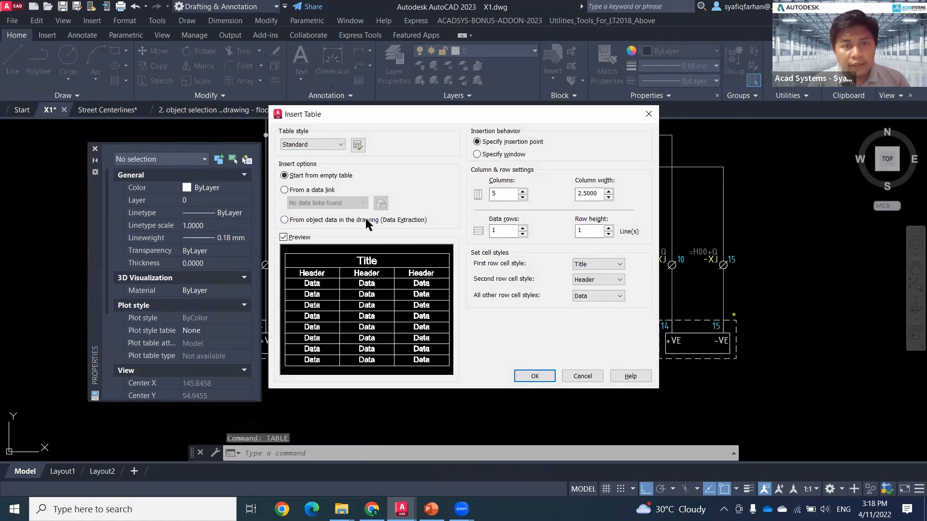
{"action": "left_click", "coordinate": [536, 376]}
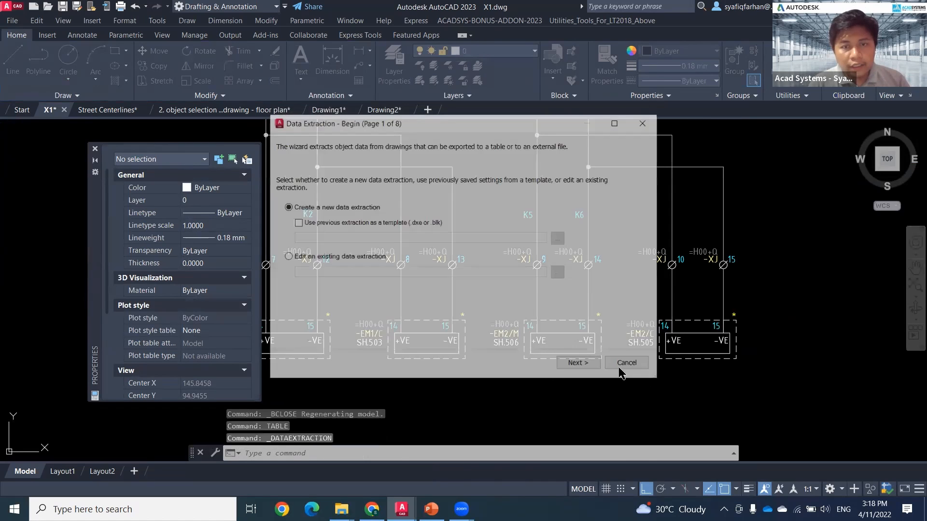
Create a new data extraction and name its file Data on the Desktop.
{"action": "left_click", "coordinate": [579, 365]}
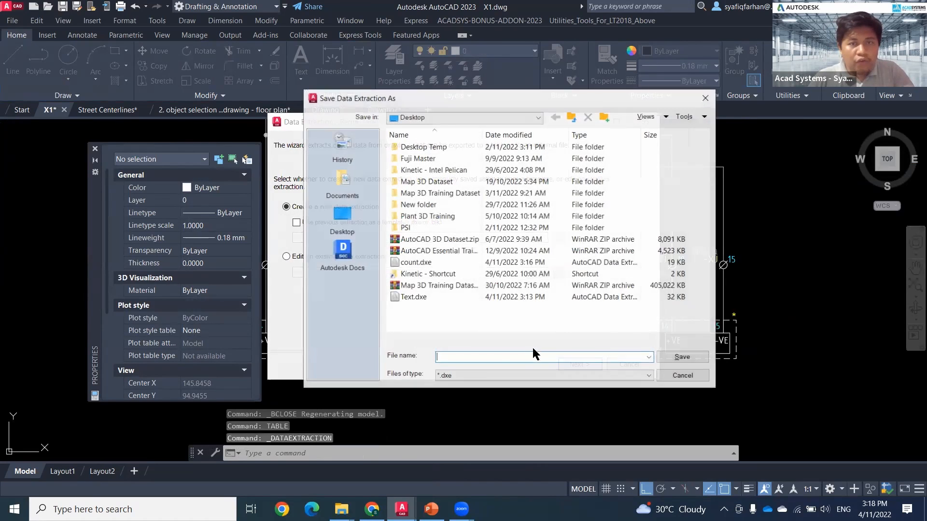
{"action": "type", "text": "Data"}
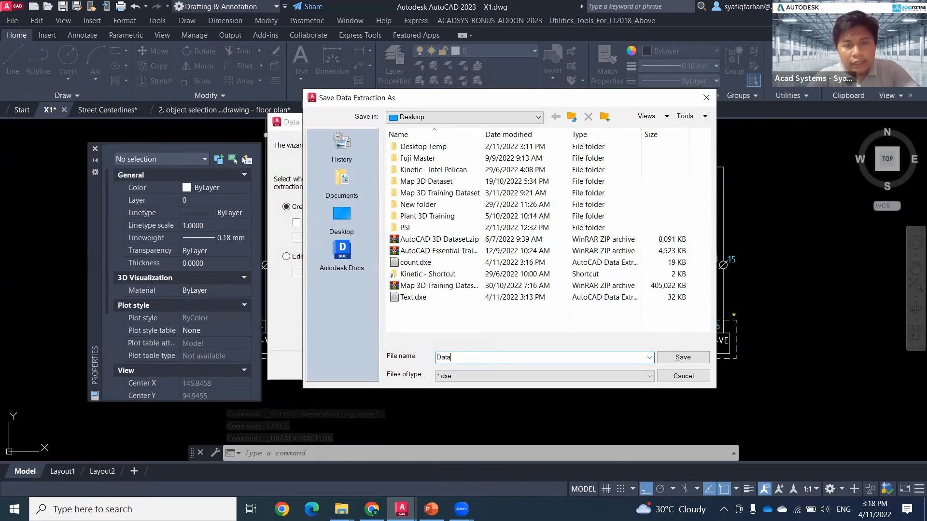
{"action": "key", "text": "Return"}
{"action": "left_click", "coordinate": [583, 365]}
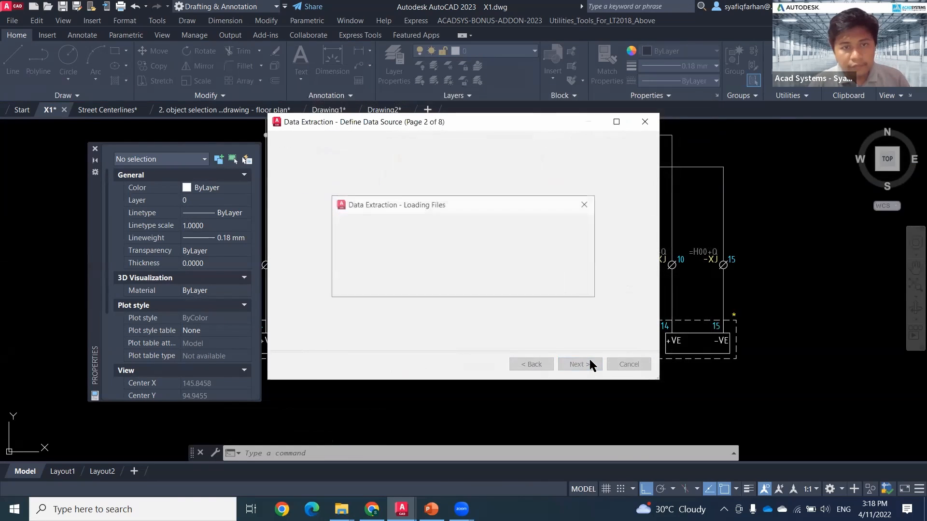
{"action": "left_click", "coordinate": [284, 308]}
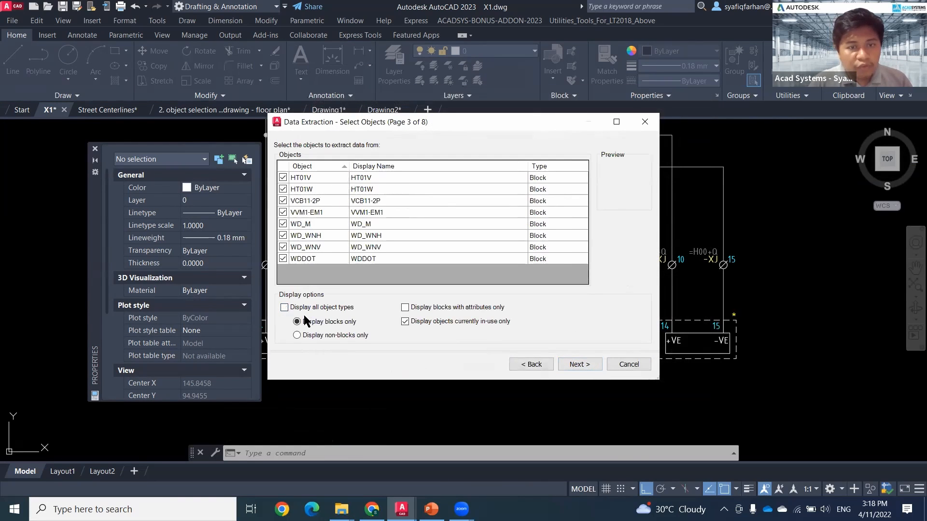
{"action": "left_click", "coordinate": [405, 321]}
{"action": "left_click", "coordinate": [405, 308]}
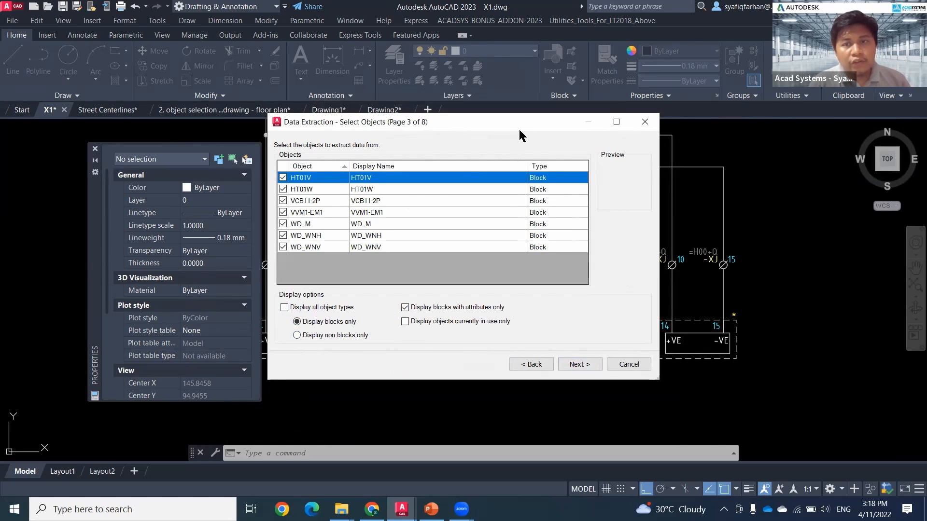
{"action": "left_click_drag", "start_coordinate": [523, 129], "coordinate": [768, 126]}
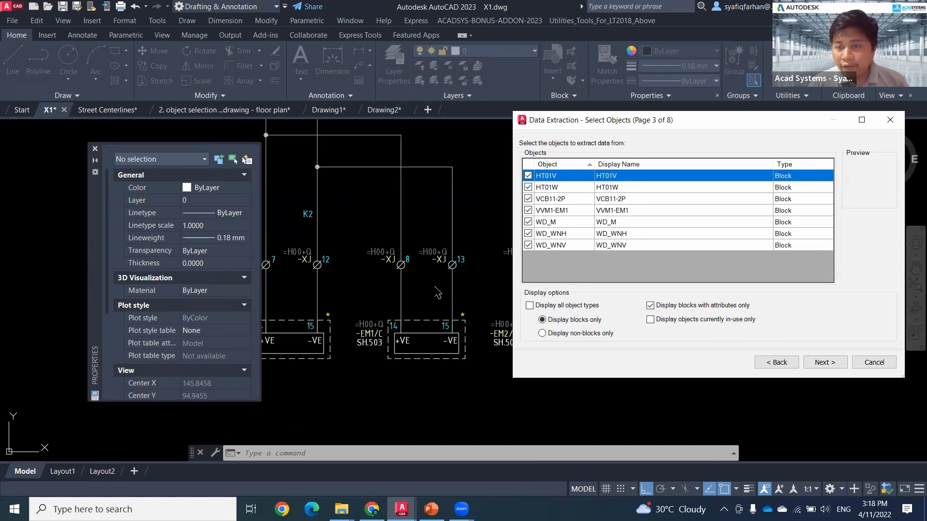
{"action": "left_click", "coordinate": [890, 120]}
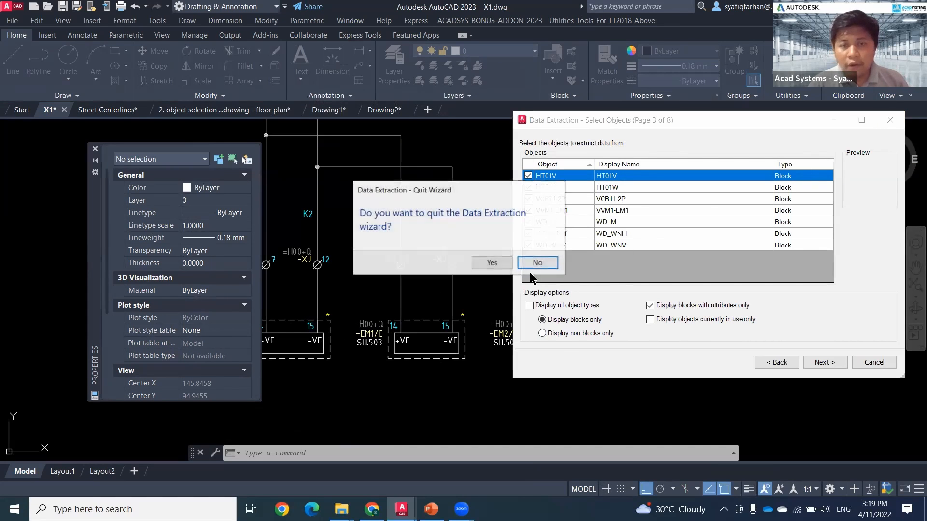
{"action": "left_click", "coordinate": [491, 263]}
Examine the block reference properties of the terminal symbol numbered 13, including its block name, and close the Properties palette.
{"action": "scroll", "coordinate": [448, 236], "scroll_direction": "up", "scroll_amount": 5}
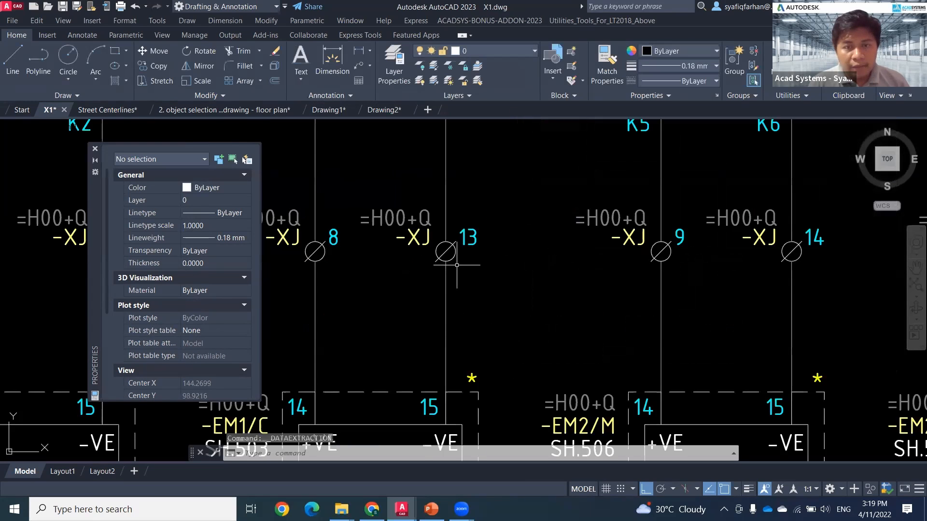
{"action": "left_click", "coordinate": [448, 235]}
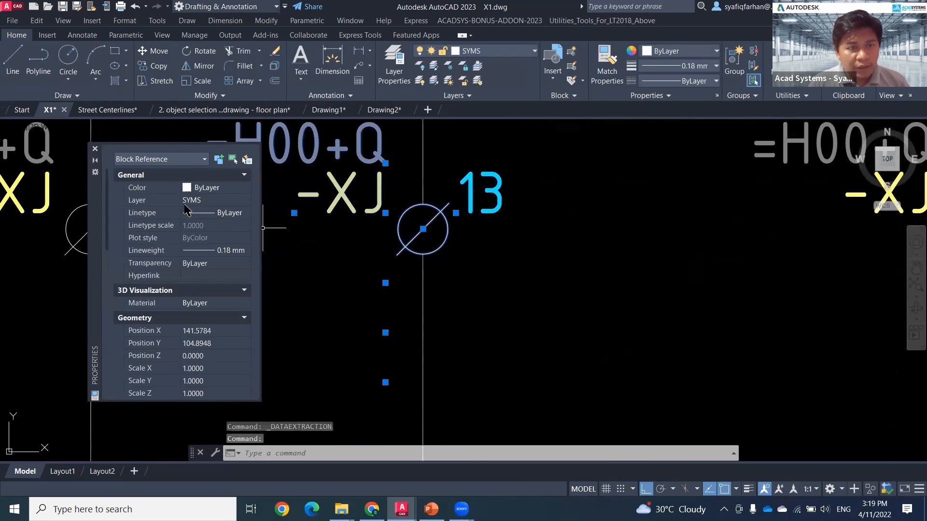
{"action": "scroll", "coordinate": [198, 344], "scroll_direction": "down", "scroll_amount": 10}
{"action": "scroll", "coordinate": [198, 341], "scroll_direction": "up", "scroll_amount": 3}
{"action": "scroll", "coordinate": [198, 336], "scroll_direction": "down", "scroll_amount": 3}
{"action": "scroll", "coordinate": [197, 336], "scroll_direction": "down", "scroll_amount": 1}
{"action": "scroll", "coordinate": [193, 353], "scroll_direction": "up", "scroll_amount": 8}
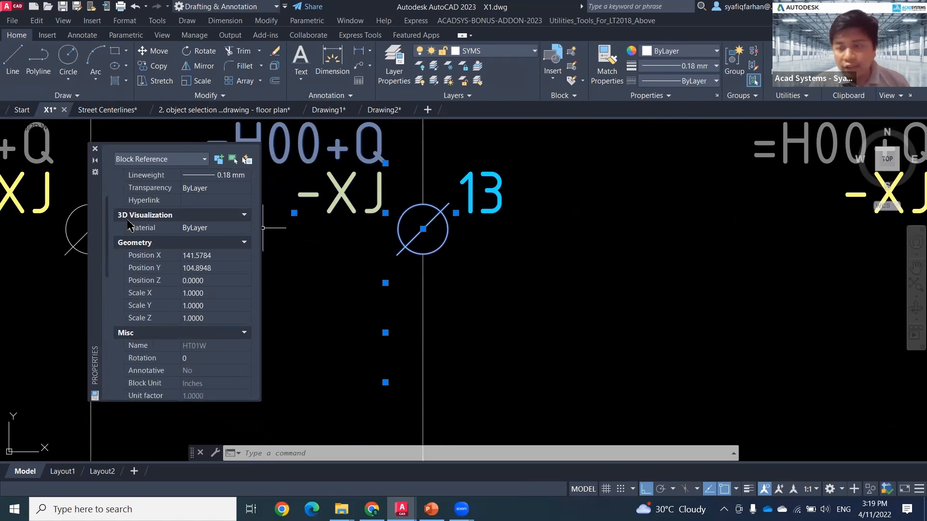
{"action": "left_click", "coordinate": [95, 149]}
Start a table from object data in the drawing, creating a new data extraction saved as "data" with the default data source.
{"action": "type", "text": "TABL"}
{"action": "key", "text": "Return"}
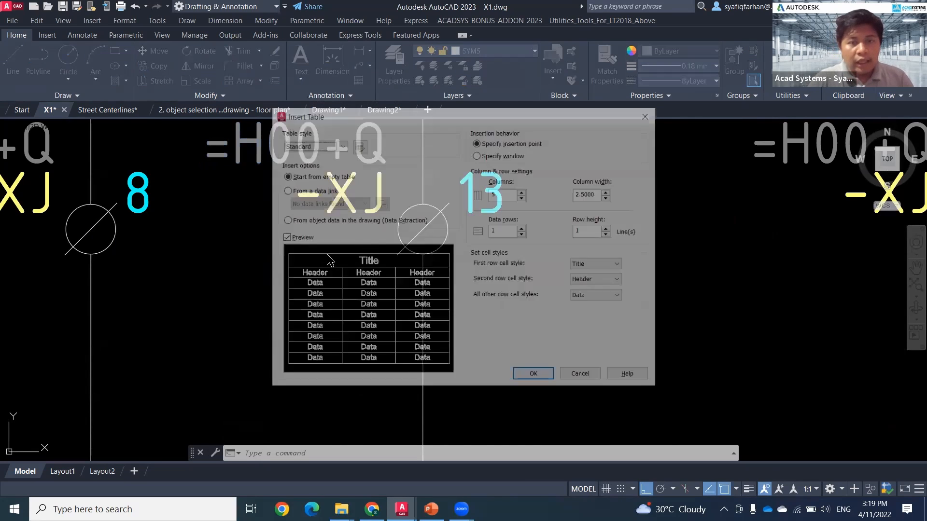
{"action": "left_click", "coordinate": [355, 219]}
{"action": "left_click", "coordinate": [538, 374]}
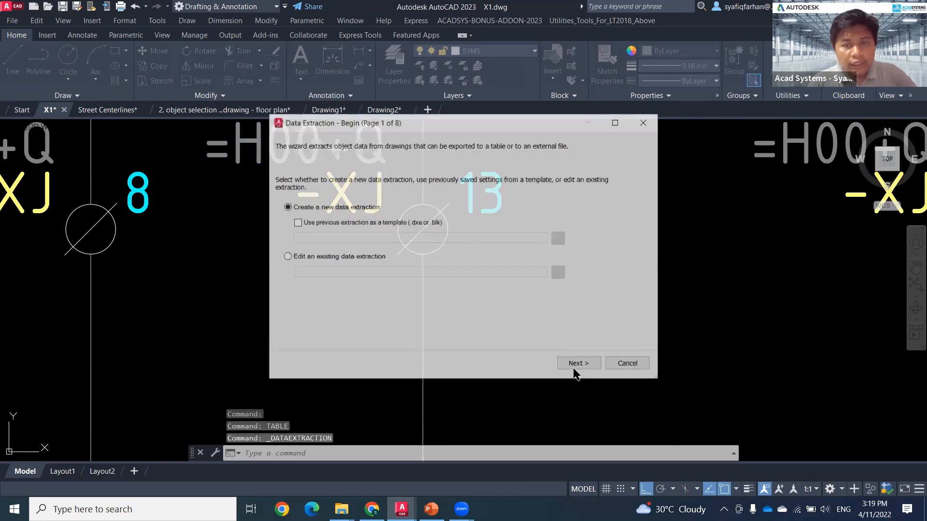
{"action": "left_click", "coordinate": [573, 368]}
{"action": "type", "text": "data"}
{"action": "left_click", "coordinate": [682, 357]}
{"action": "left_click", "coordinate": [579, 365]}
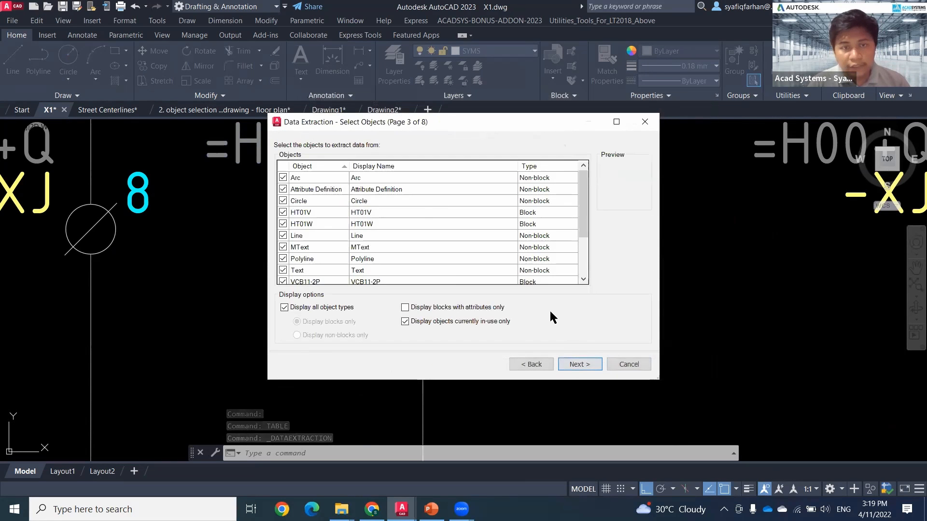
List only blocks with attributes and exclude VCB11-2P, VVM1-EM1, WD_M, WD_WNH and WD_WNV from the extraction.
{"action": "left_click", "coordinate": [294, 307]}
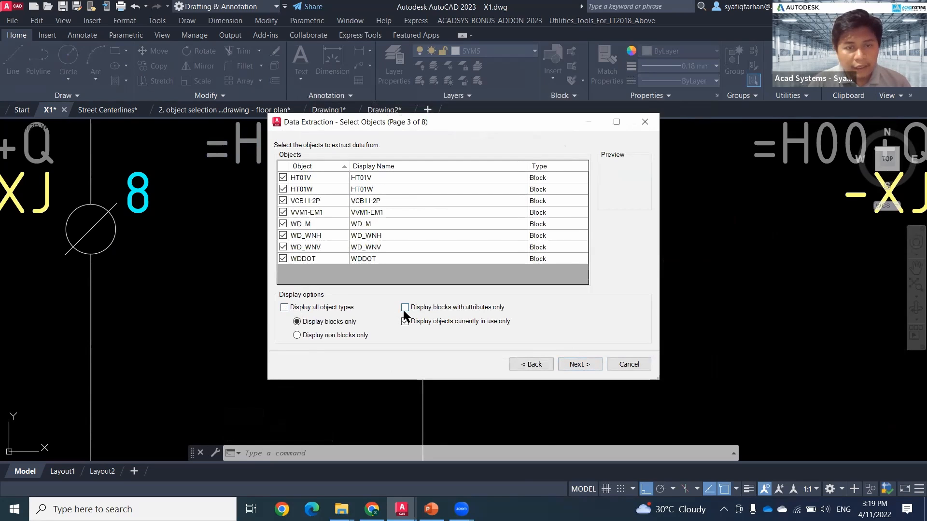
{"action": "left_click", "coordinate": [404, 308]}
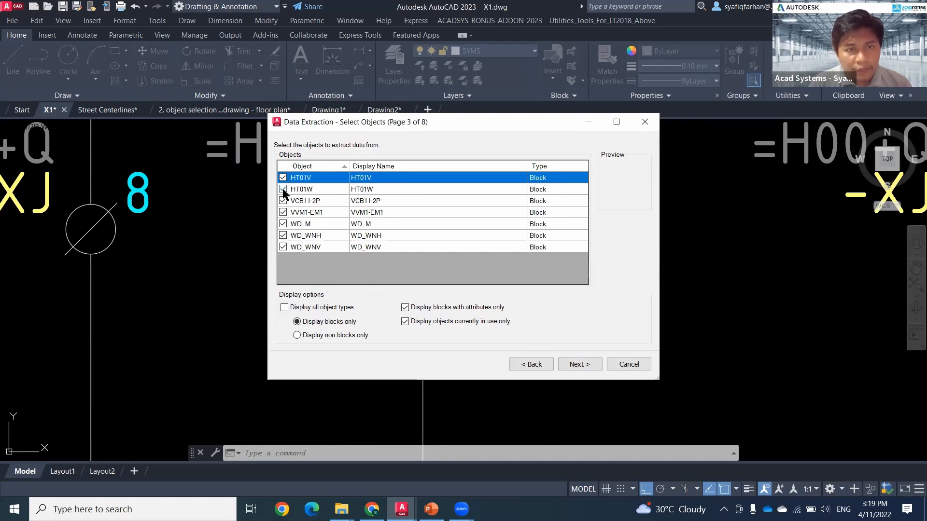
{"action": "left_click", "coordinate": [283, 200]}
{"action": "left_click", "coordinate": [283, 212]}
{"action": "left_click", "coordinate": [282, 224]}
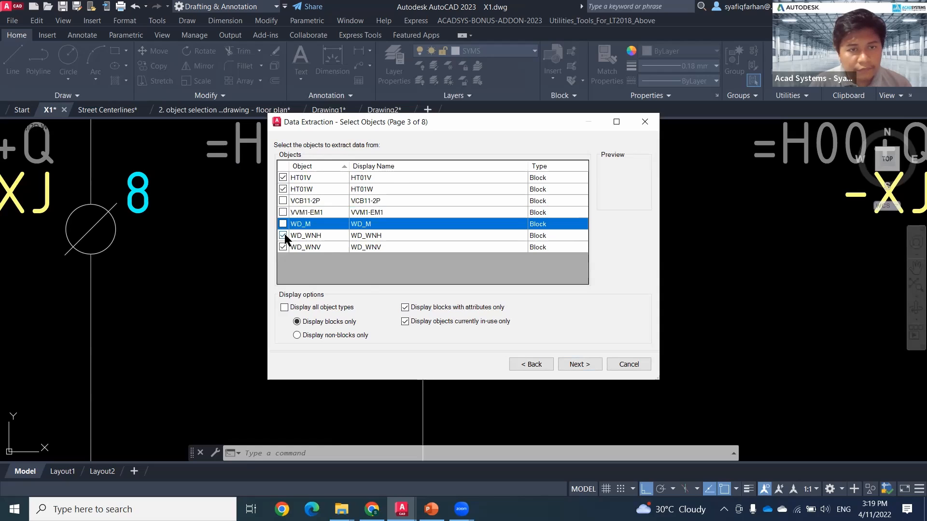
{"action": "left_click", "coordinate": [283, 235]}
{"action": "left_click", "coordinate": [283, 247]}
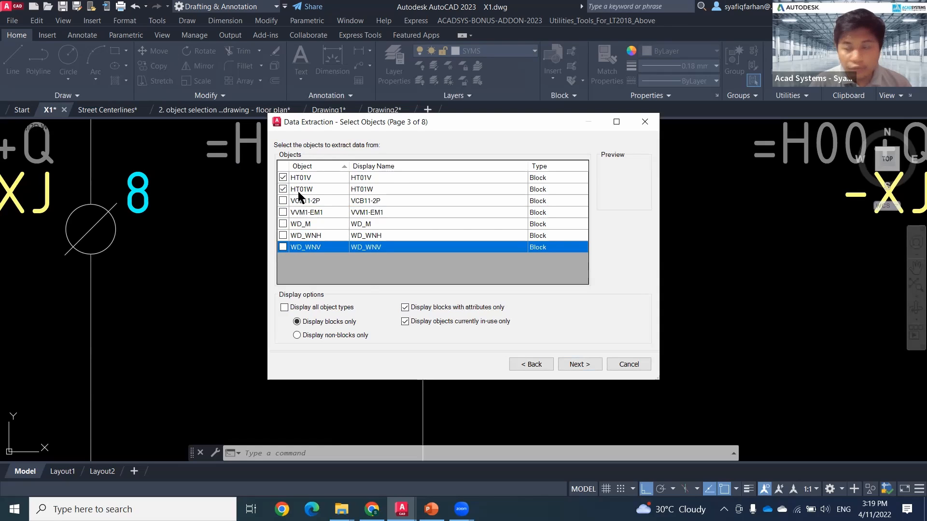
{"action": "left_click", "coordinate": [577, 364]}
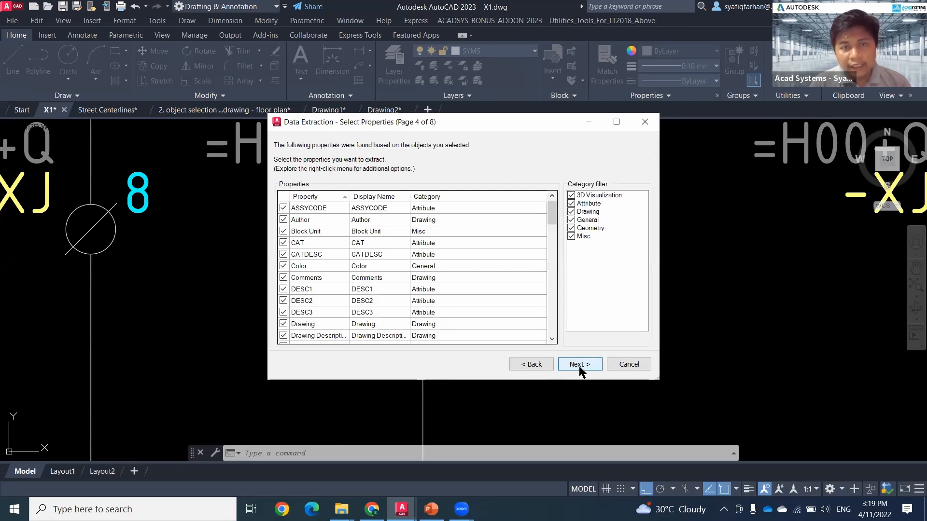
Deselect all properties and include only the CAT, LOC and MFG attributes in the extraction.
{"action": "right_click", "coordinate": [287, 194]}
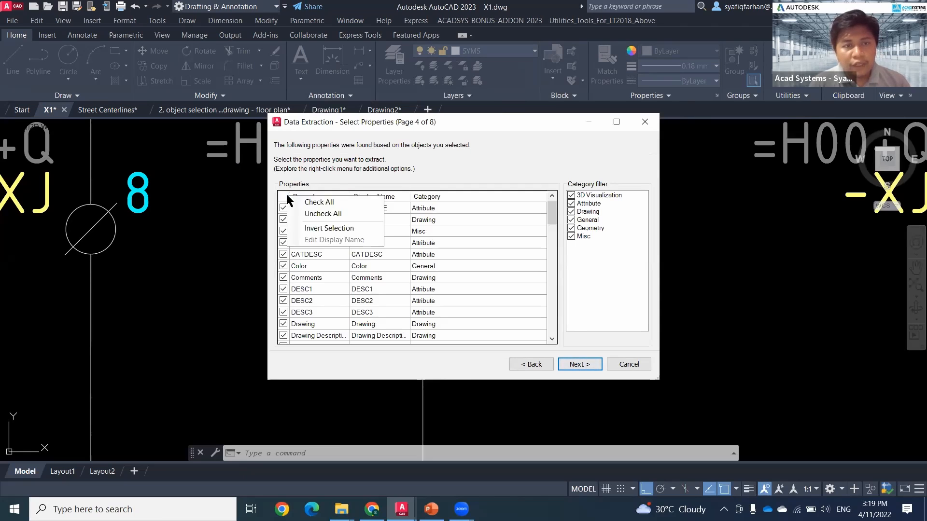
{"action": "left_click", "coordinate": [320, 218]}
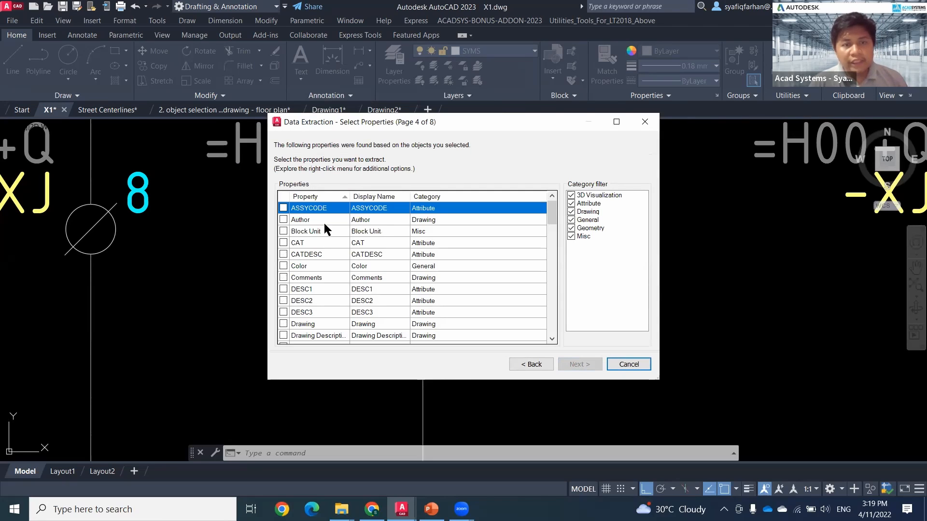
{"action": "left_click", "coordinate": [283, 242]}
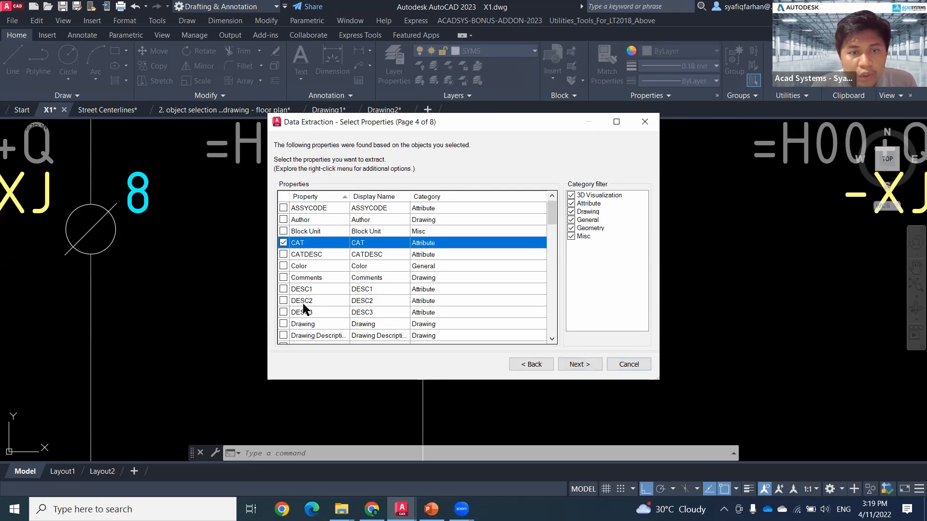
{"action": "scroll", "coordinate": [303, 303], "scroll_direction": "down", "scroll_amount": 4}
{"action": "scroll", "coordinate": [299, 313], "scroll_direction": "down", "scroll_amount": 5}
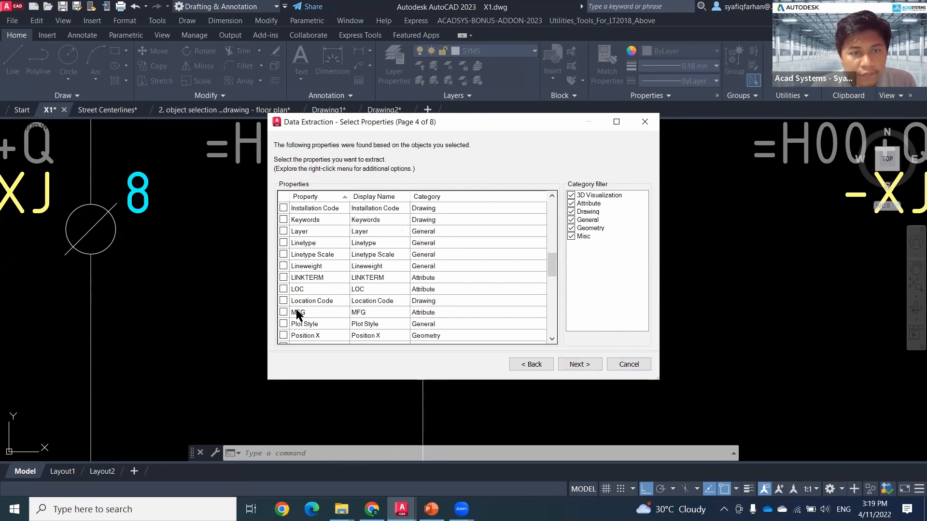
{"action": "left_click", "coordinate": [283, 289]}
{"action": "left_click", "coordinate": [283, 312]}
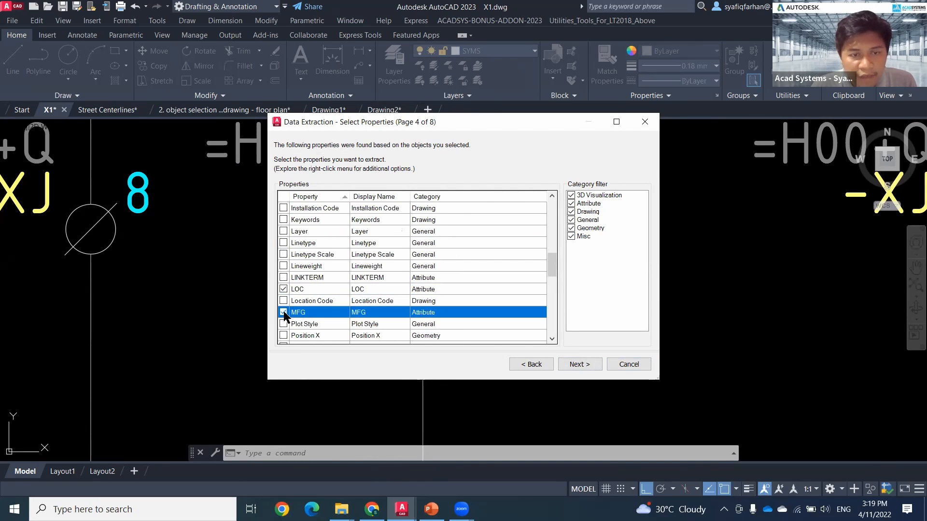
Add the TERM01 attribute to the extracted properties and proceed to refining the data.
{"action": "scroll", "coordinate": [311, 322], "scroll_direction": "down", "scroll_amount": 2}
{"action": "scroll", "coordinate": [311, 319], "scroll_direction": "down", "scroll_amount": 2}
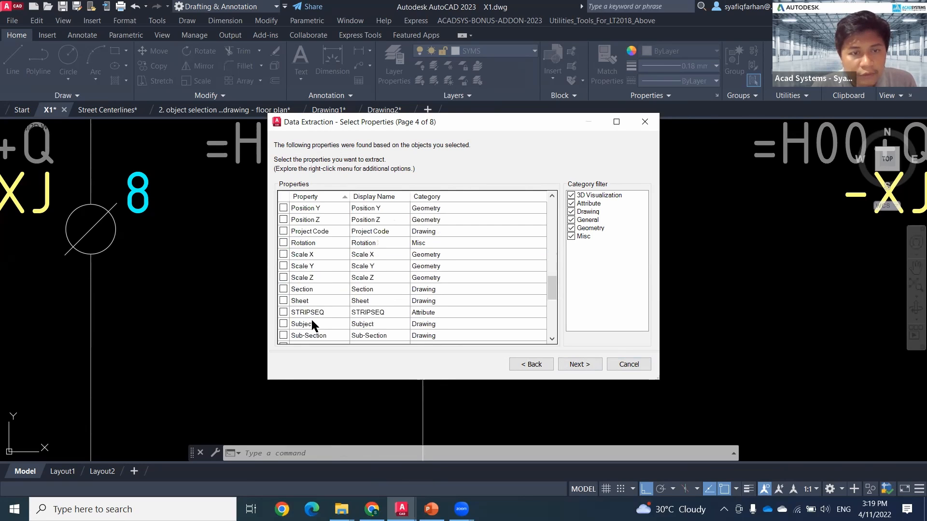
{"action": "scroll", "coordinate": [311, 320], "scroll_direction": "up", "scroll_amount": 7}
{"action": "scroll", "coordinate": [310, 319], "scroll_direction": "down", "scroll_amount": 8}
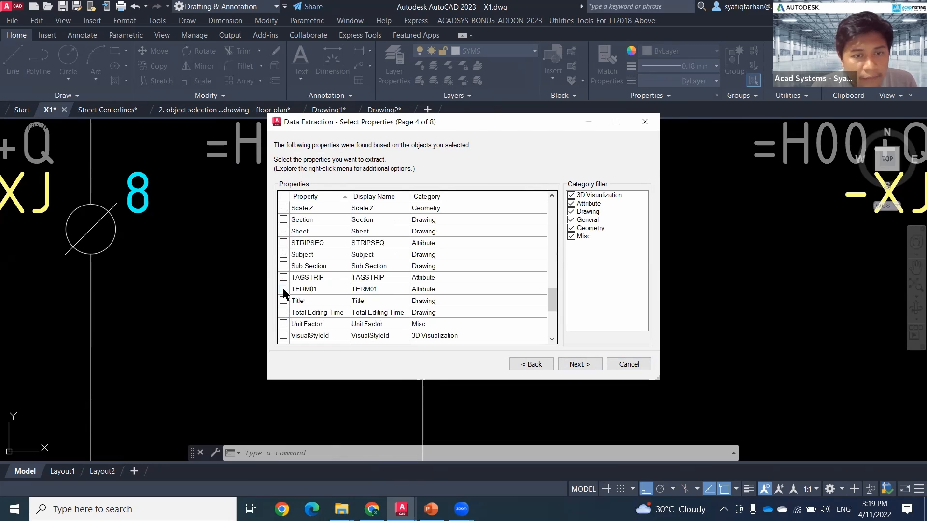
{"action": "left_click", "coordinate": [283, 288]}
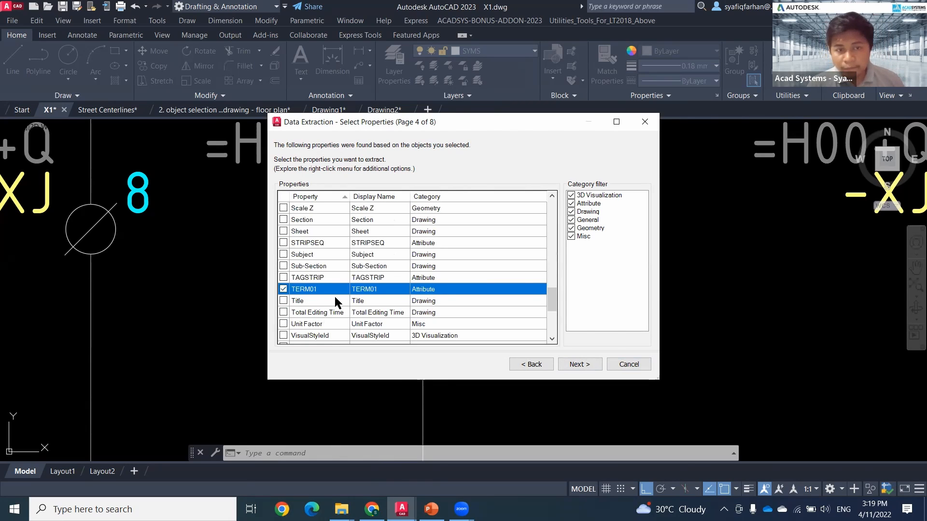
{"action": "left_click", "coordinate": [576, 365]}
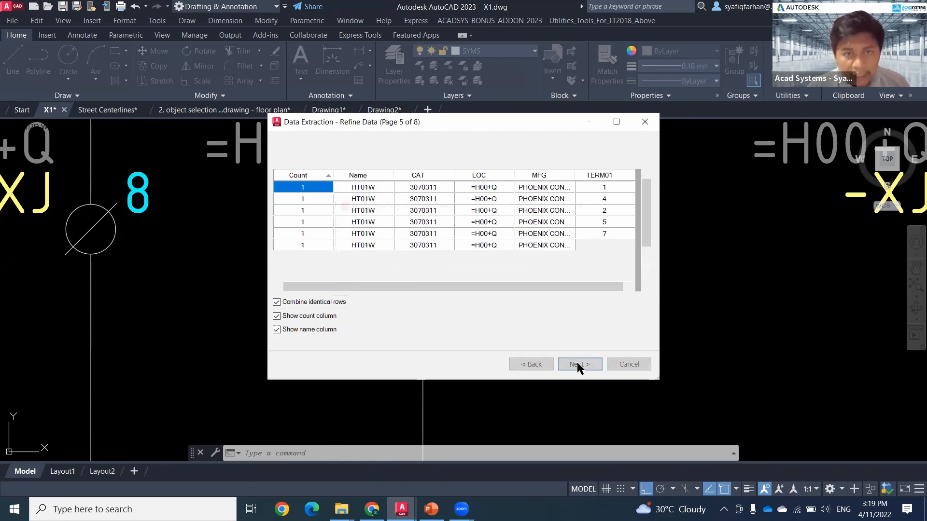
Go back to the object selection, exclude the HT01V block, and return to refining the data.
{"action": "scroll", "coordinate": [531, 260], "scroll_direction": "down", "scroll_amount": 3}
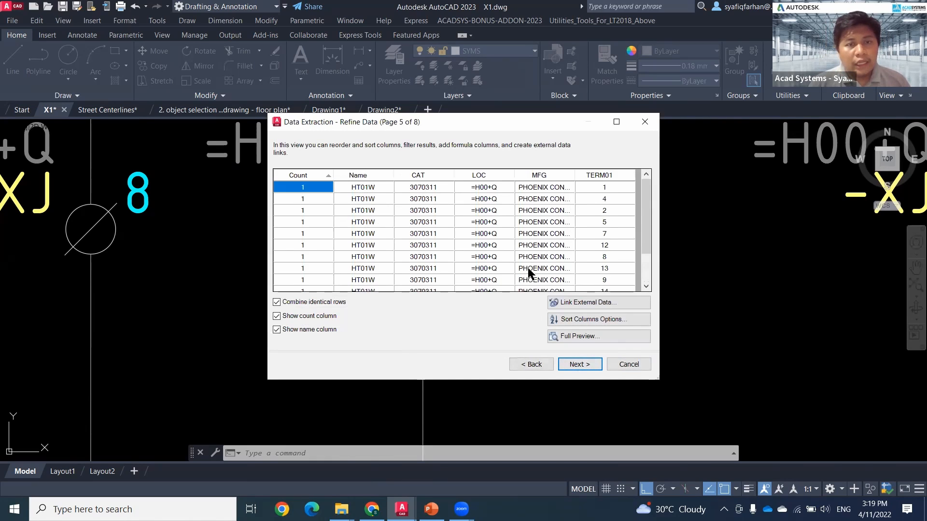
{"action": "left_click", "coordinate": [531, 364]}
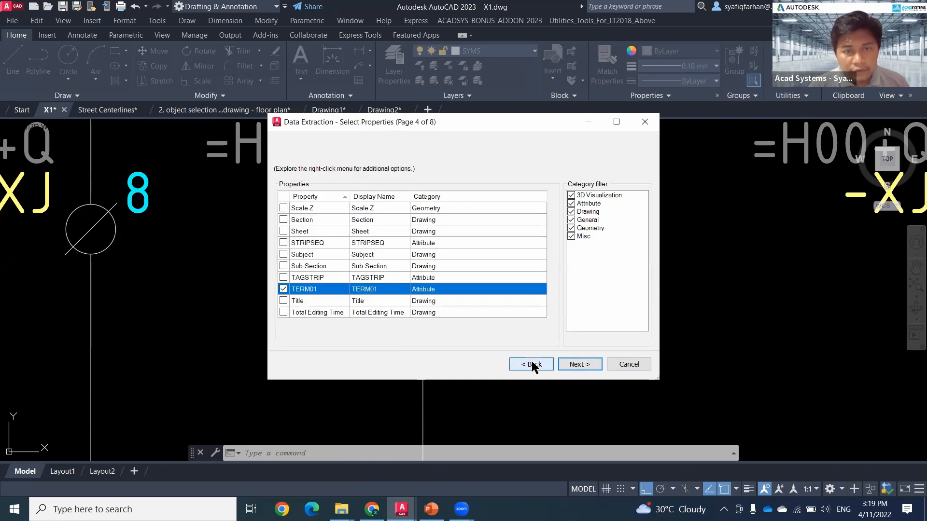
{"action": "left_click", "coordinate": [531, 364]}
{"action": "left_click", "coordinate": [282, 178]}
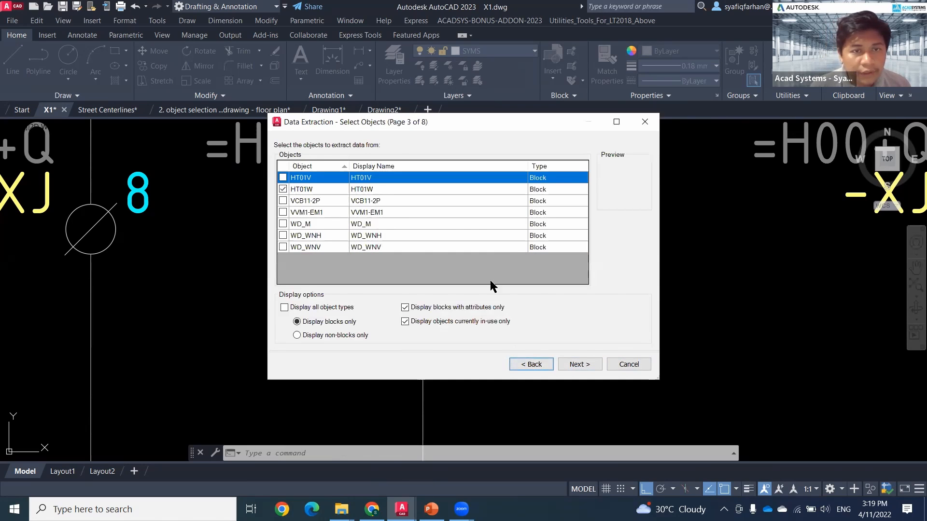
{"action": "left_click", "coordinate": [579, 364]}
{"action": "left_click", "coordinate": [580, 364]}
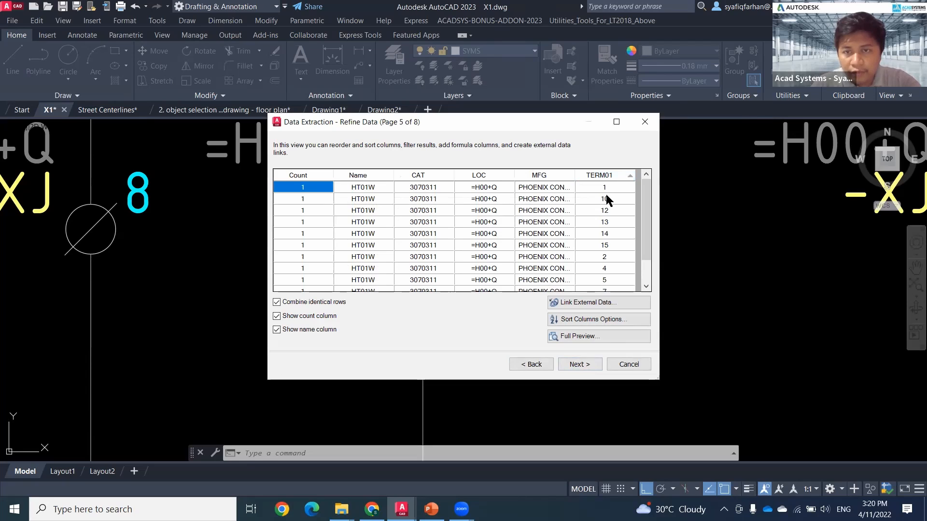
Sort the extracted rows by TERM01 in descending order and accept the refined data.
{"action": "left_click", "coordinate": [615, 177]}
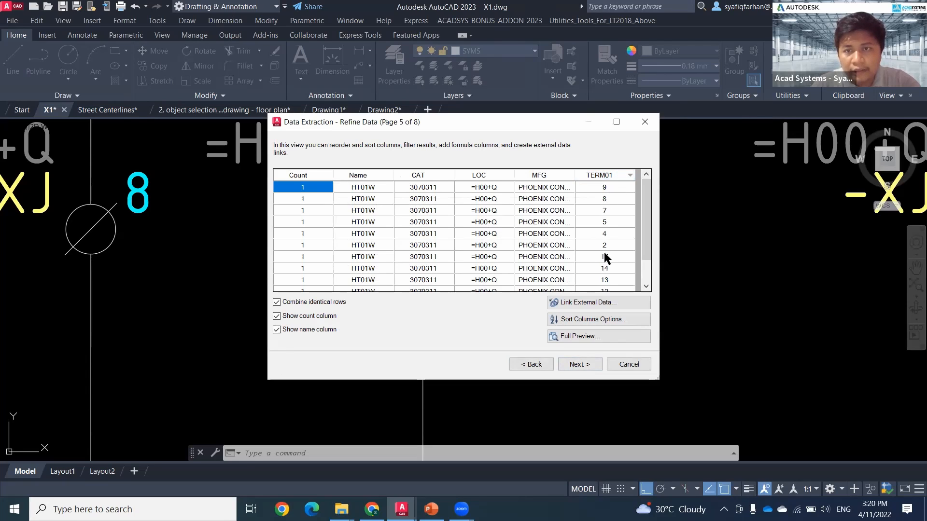
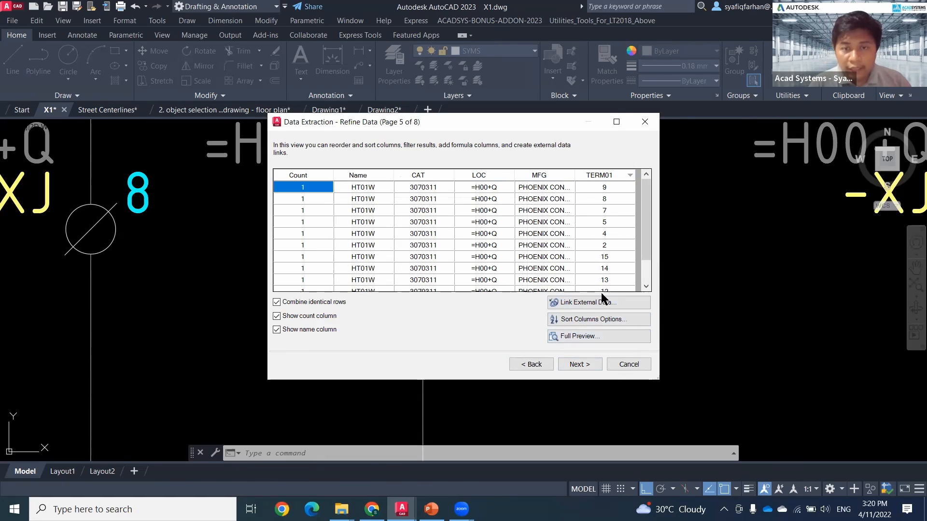
{"action": "scroll", "coordinate": [645, 257], "scroll_direction": "down", "scroll_amount": 1}
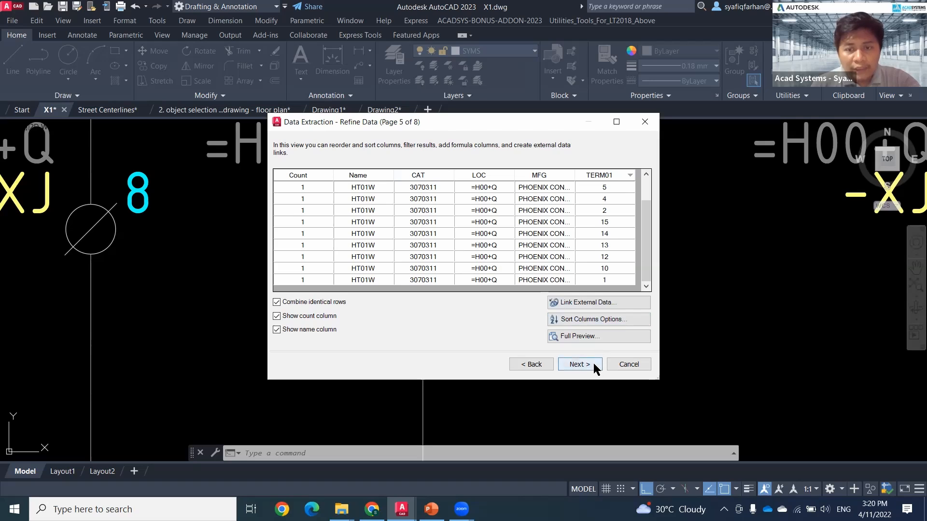
{"action": "left_click", "coordinate": [580, 364]}
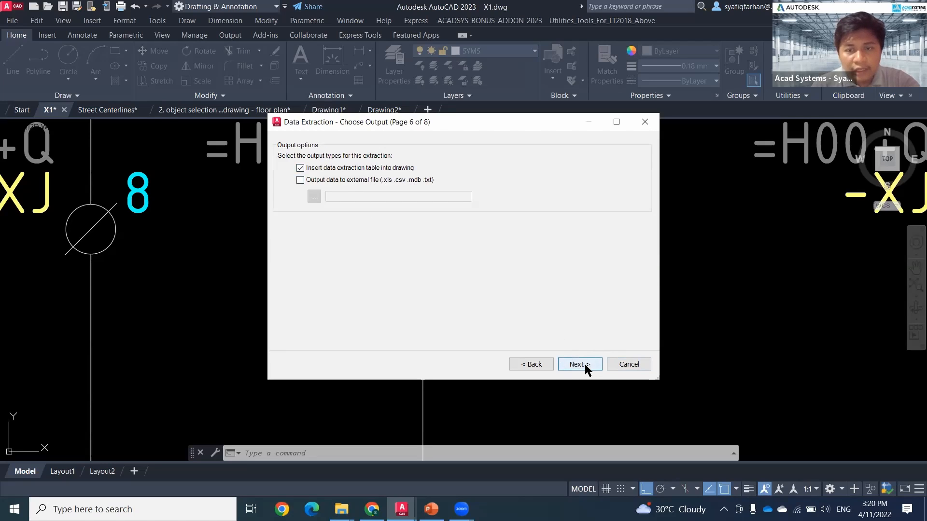
Finish the extraction with the Standard table style and insert the table in the empty area left of the -EM1/M SH.504 label.
{"action": "left_click", "coordinate": [582, 365]}
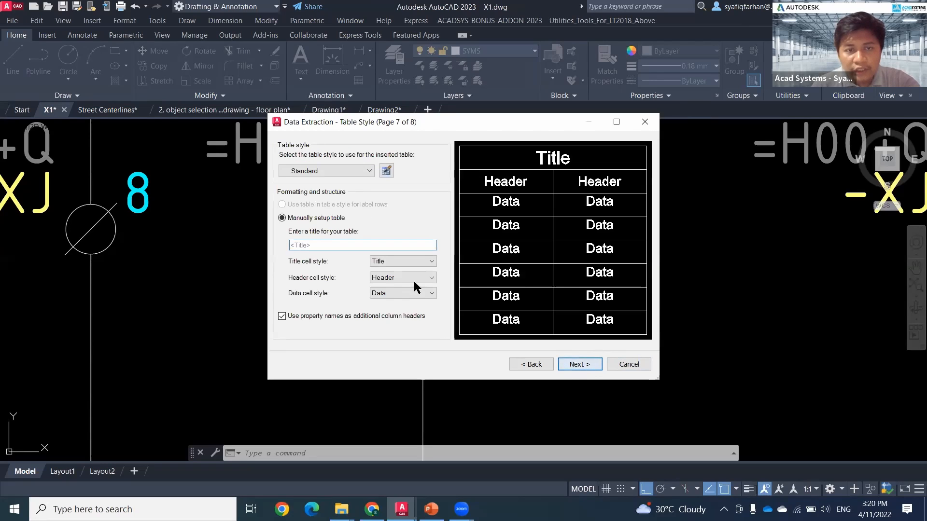
{"action": "left_click", "coordinate": [587, 364]}
{"action": "left_click", "coordinate": [586, 364]}
{"action": "scroll", "coordinate": [392, 325], "scroll_direction": "down", "scroll_amount": 6}
{"action": "middle_click_drag", "start_coordinate": [239, 314], "coordinate": [348, 298]}
{"action": "scroll", "coordinate": [348, 298], "scroll_direction": "up", "scroll_amount": 4}
{"action": "middle_click_drag", "start_coordinate": [333, 261], "coordinate": [366, 160]}
{"action": "left_click", "coordinate": [270, 187]}
Scale up the inserted table freehand, using its upper-left corner as the base point.
{"action": "scroll", "coordinate": [318, 330], "scroll_direction": "up", "scroll_amount": 4}
{"action": "left_click", "coordinate": [312, 336]}
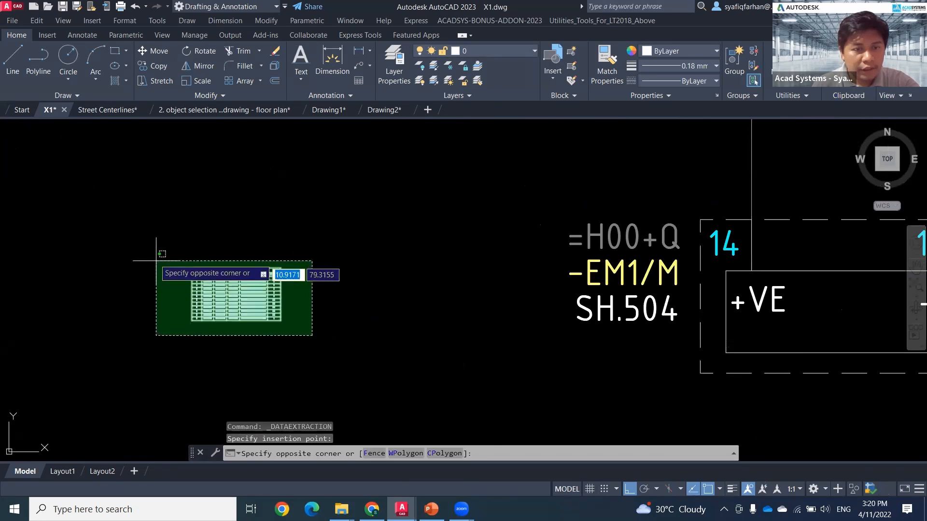
{"action": "left_click", "coordinate": [156, 260]}
{"action": "type", "text": "sc"}
{"action": "key", "text": "Return"}
{"action": "scroll", "coordinate": [236, 222], "scroll_direction": "up", "scroll_amount": 4}
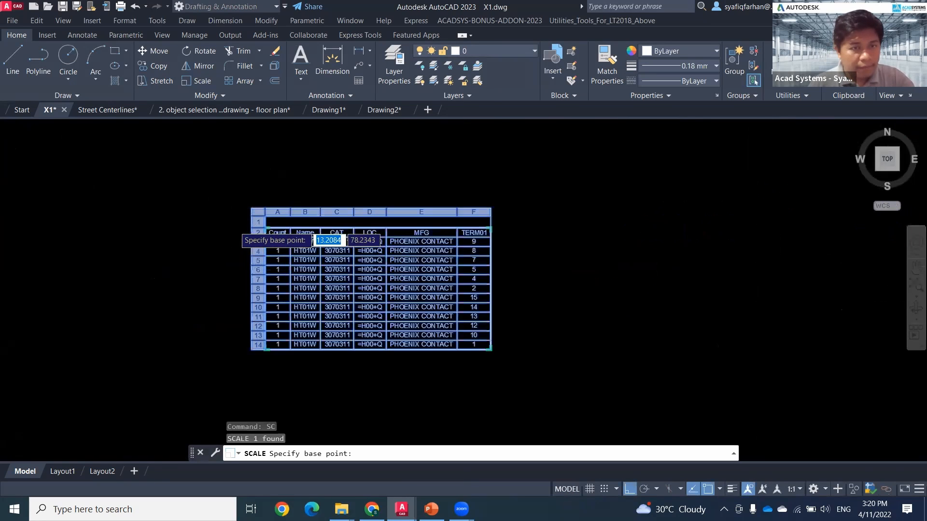
{"action": "scroll", "coordinate": [236, 226], "scroll_direction": "up", "scroll_amount": 2}
{"action": "left_click", "coordinate": [254, 198]}
{"action": "scroll", "coordinate": [447, 314], "scroll_direction": "down", "scroll_amount": 8}
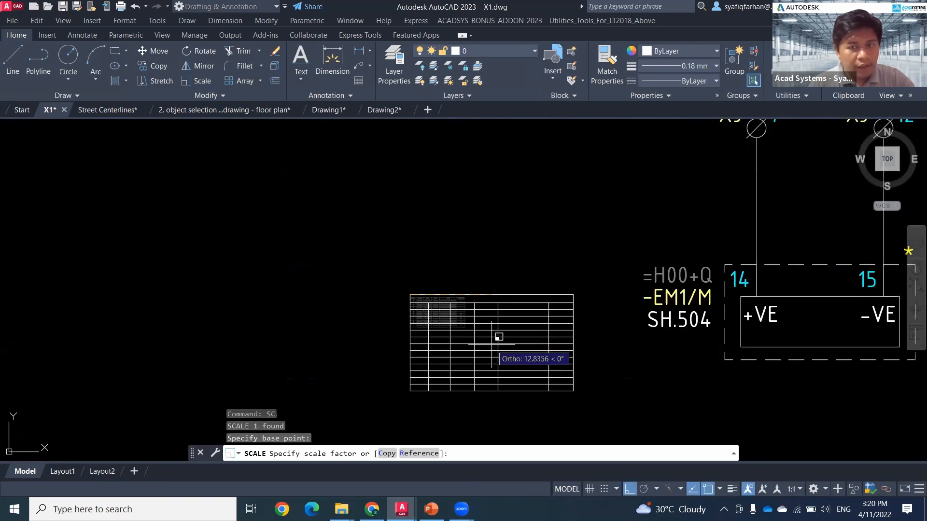
{"action": "middle_click_drag", "start_coordinate": [498, 337], "coordinate": [444, 238]}
{"action": "left_click", "coordinate": [487, 268]}
Move the enlarged table into the empty area left of the K1 wire, above the level of the -EM1/M label.
{"action": "left_click", "coordinate": [406, 149]}
{"action": "left_click", "coordinate": [349, 213]}
{"action": "middle_click_drag", "start_coordinate": [348, 214], "coordinate": [441, 253]}
{"action": "type", "text": "m"}
{"action": "key", "text": "Return"}
{"action": "left_click", "coordinate": [450, 293]}
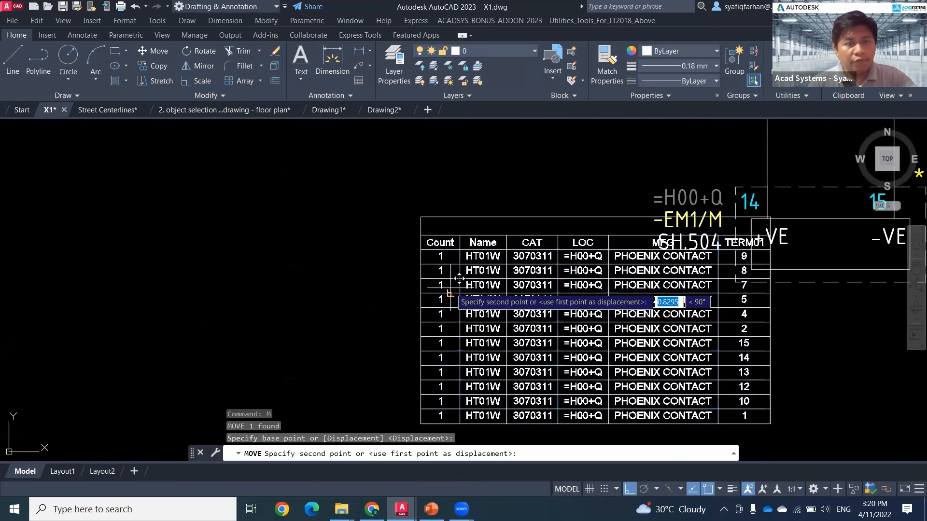
{"action": "middle_click_drag", "start_coordinate": [265, 169], "coordinate": [304, 208]}
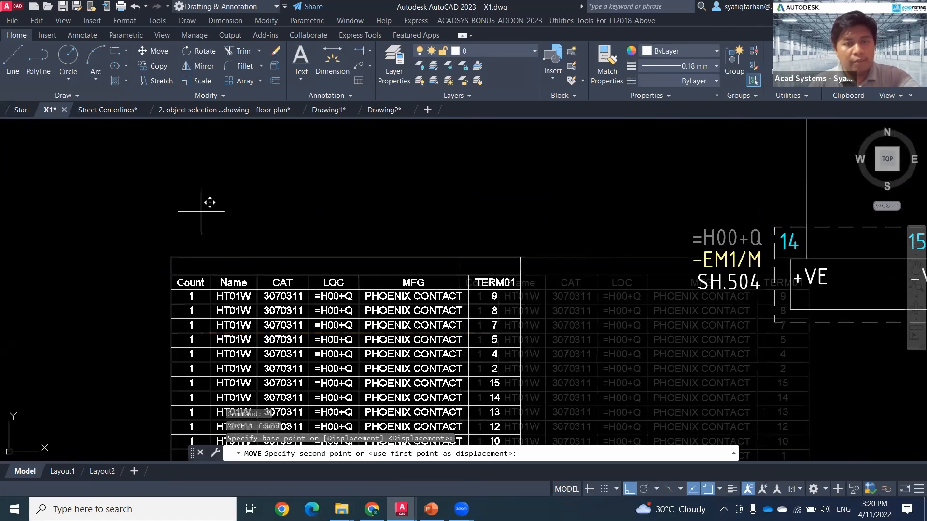
{"action": "scroll", "coordinate": [395, 180], "scroll_direction": "down", "scroll_amount": 4}
{"action": "middle_click_drag", "start_coordinate": [393, 192], "coordinate": [356, 339]}
{"action": "left_click", "coordinate": [365, 201]}
{"action": "key", "text": "Escape"}
{"action": "key", "text": "Escape"}
Set the TERM01 attribute of terminal 7 on the K1 wire to 20.
{"action": "scroll", "coordinate": [484, 313], "scroll_direction": "up", "scroll_amount": 2}
{"action": "middle_click_drag", "start_coordinate": [483, 317], "coordinate": [484, 387]}
{"action": "scroll", "coordinate": [434, 333], "scroll_direction": "up", "scroll_amount": 2}
{"action": "middle_click_drag", "start_coordinate": [431, 334], "coordinate": [376, 323]}
{"action": "scroll", "coordinate": [377, 323], "scroll_direction": "down", "scroll_amount": 2}
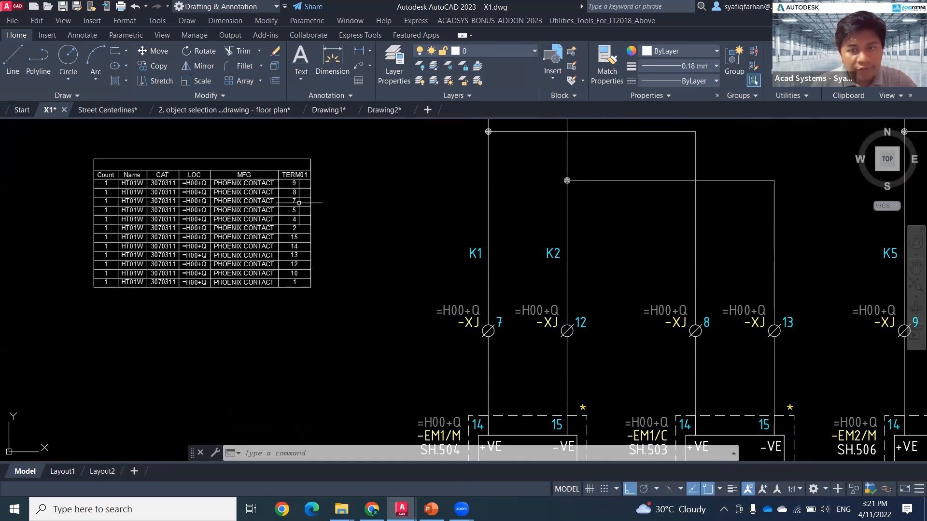
{"action": "left_click", "coordinate": [501, 320]}
{"action": "double_click", "coordinate": [501, 320]}
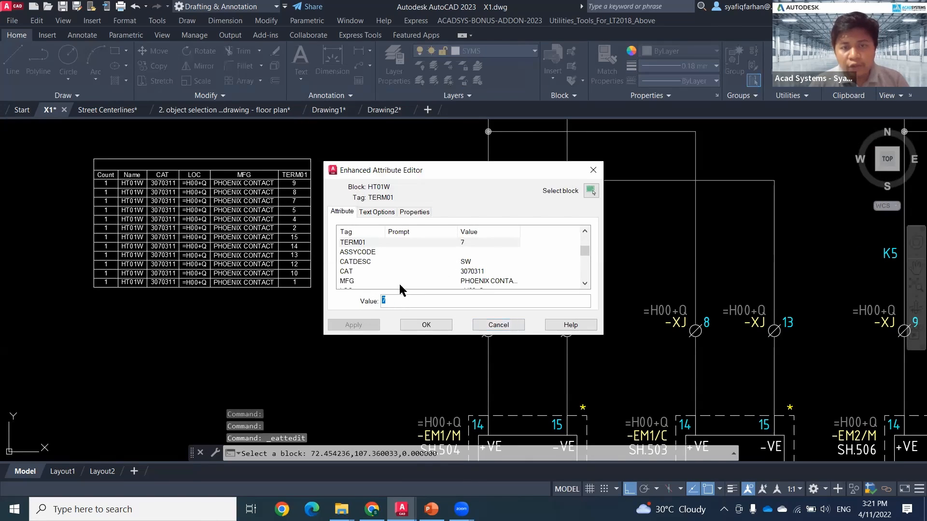
{"action": "type", "text": "30"}
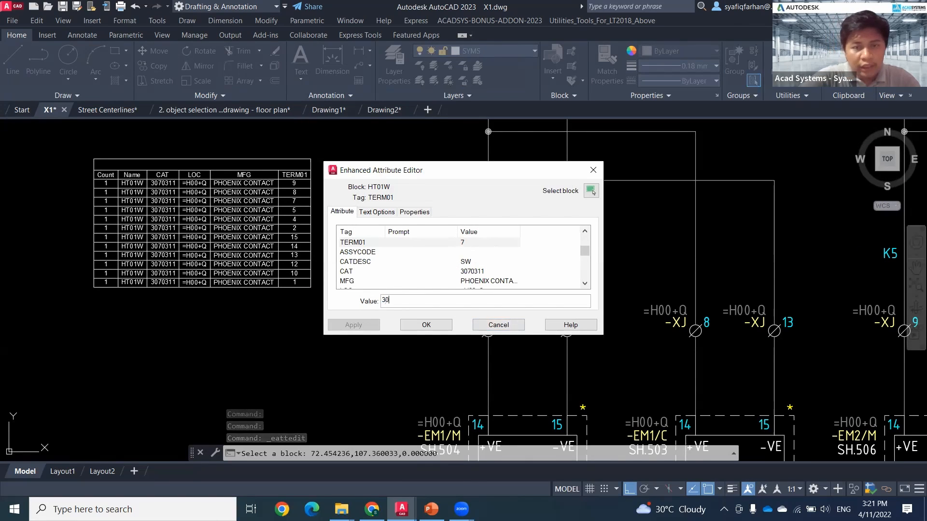
{"action": "key", "text": "BackSpace"}
{"action": "key", "text": "BackSpace"}
{"action": "type", "text": "2"}
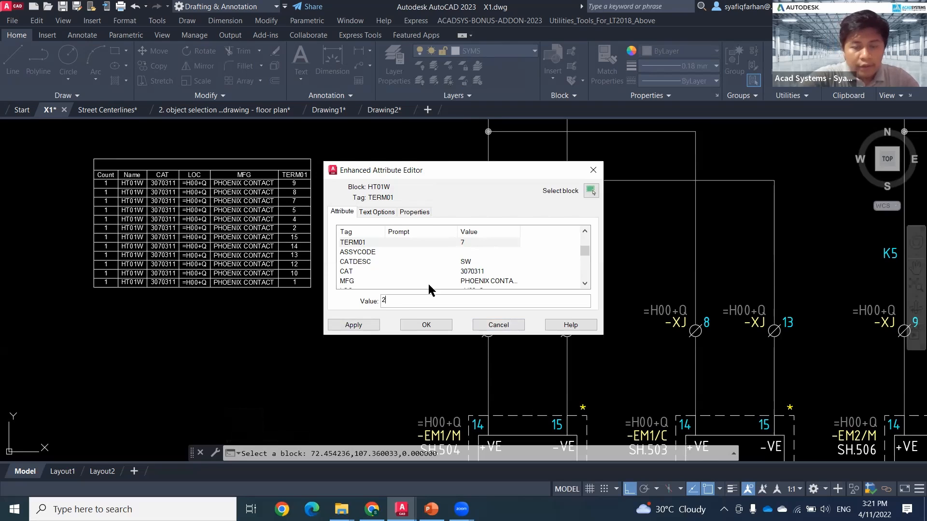
{"action": "left_click", "coordinate": [426, 324]}
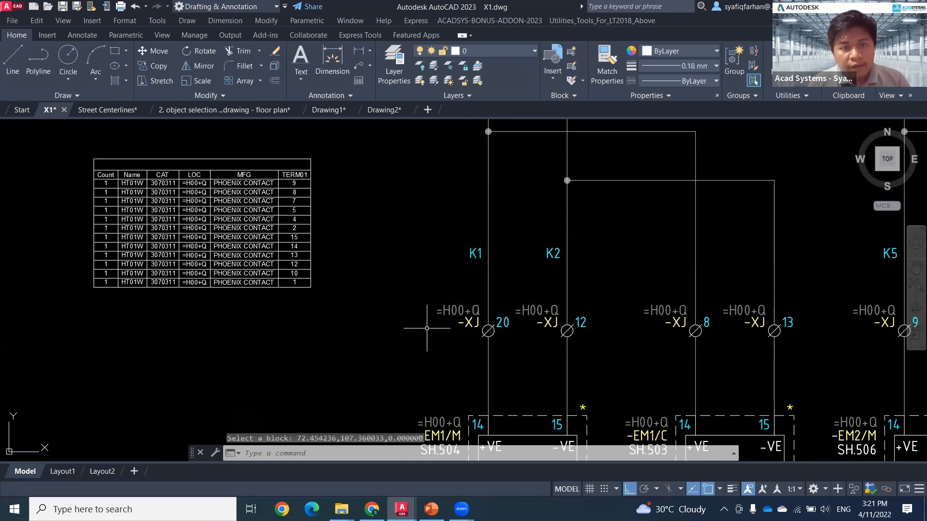
Update the table's data links to pick up the changed K1 terminal number, and clear the selection.
{"action": "left_click", "coordinate": [299, 290]}
{"action": "right_click", "coordinate": [300, 290]}
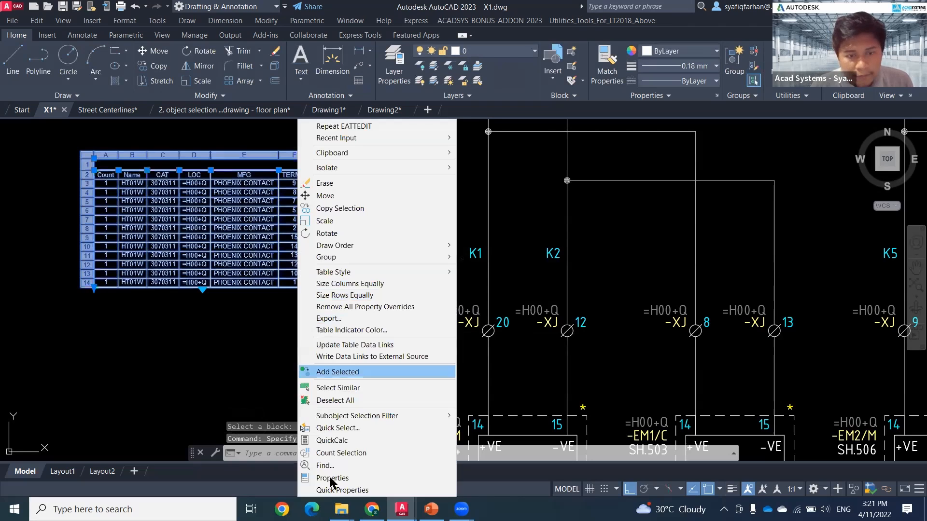
{"action": "left_click", "coordinate": [357, 346]}
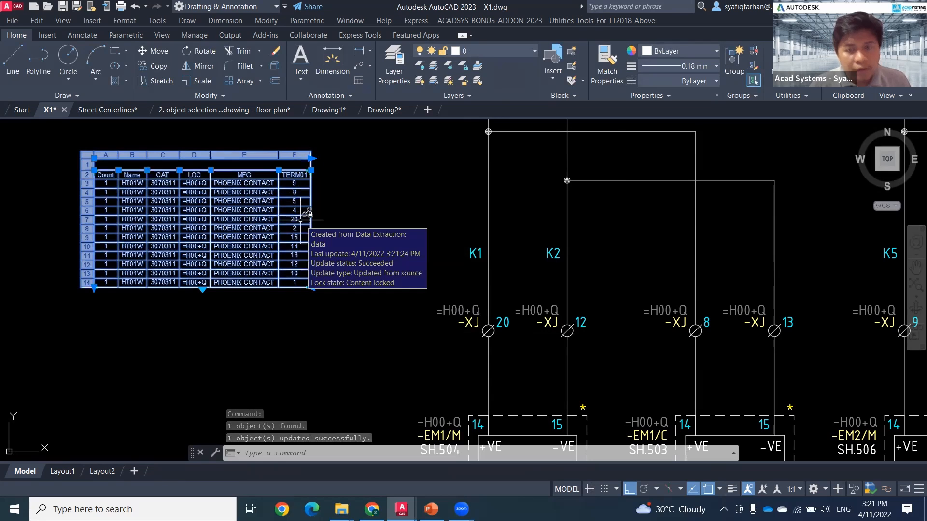
{"action": "key", "text": "Escape"}
Set the TERM01 attribute of terminal 12 on the K2 wire to 20.
{"action": "double_click", "coordinate": [554, 333]}
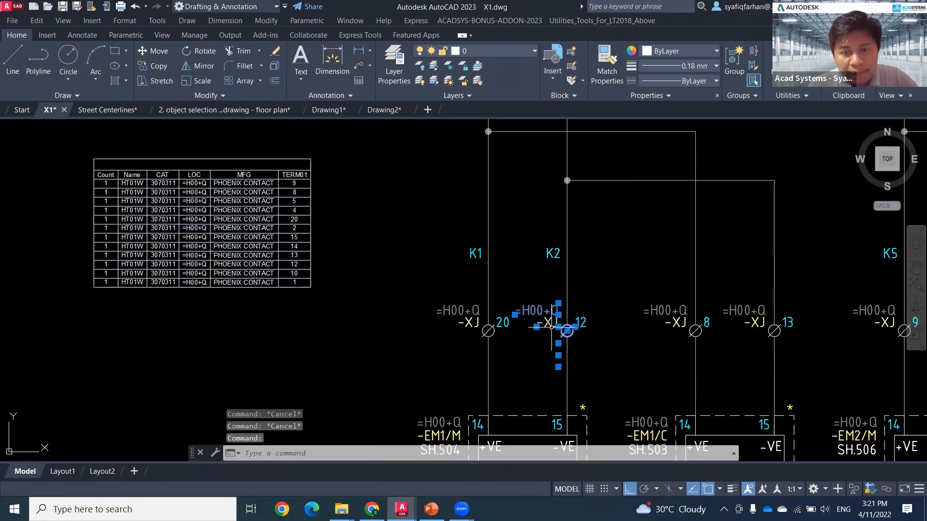
{"action": "scroll", "coordinate": [455, 259], "scroll_direction": "up", "scroll_amount": 3}
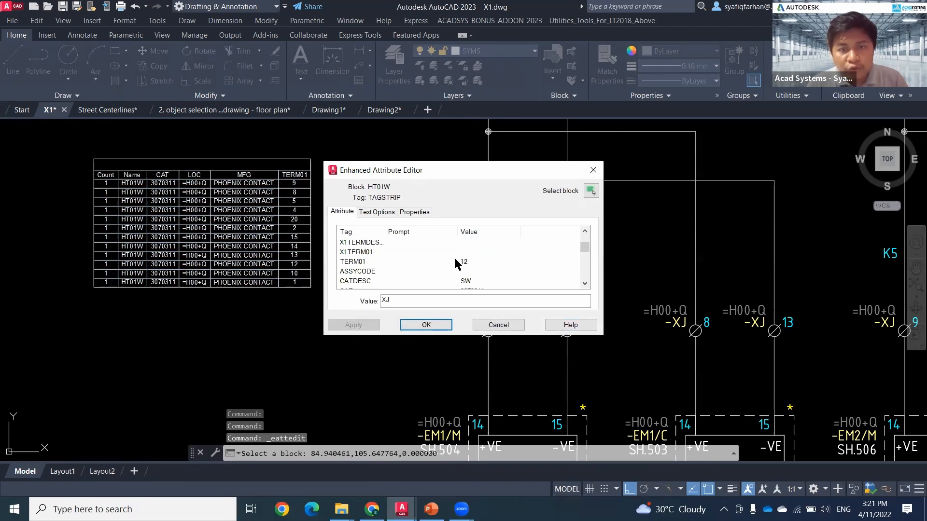
{"action": "left_click", "coordinate": [459, 262]}
{"action": "type", "text": "2"}
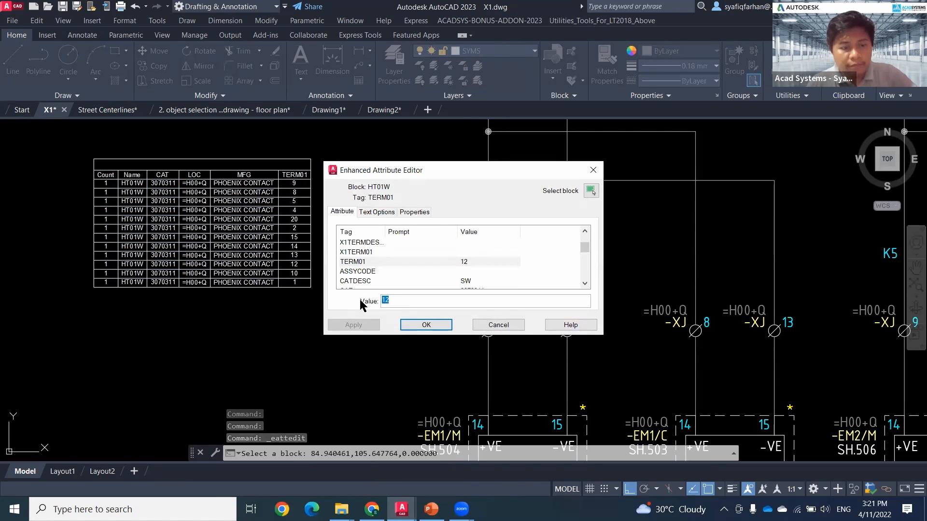
{"action": "type", "text": "0"}
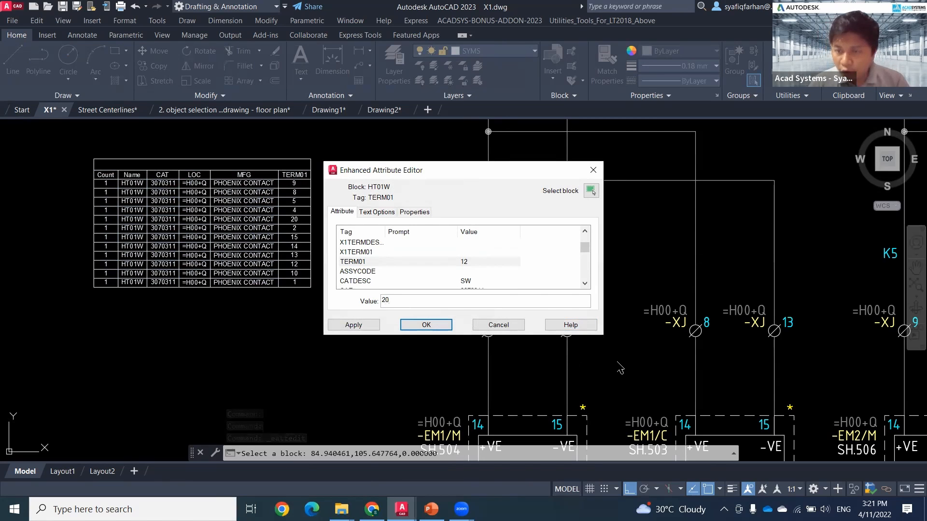
{"action": "left_click", "coordinate": [425, 325]}
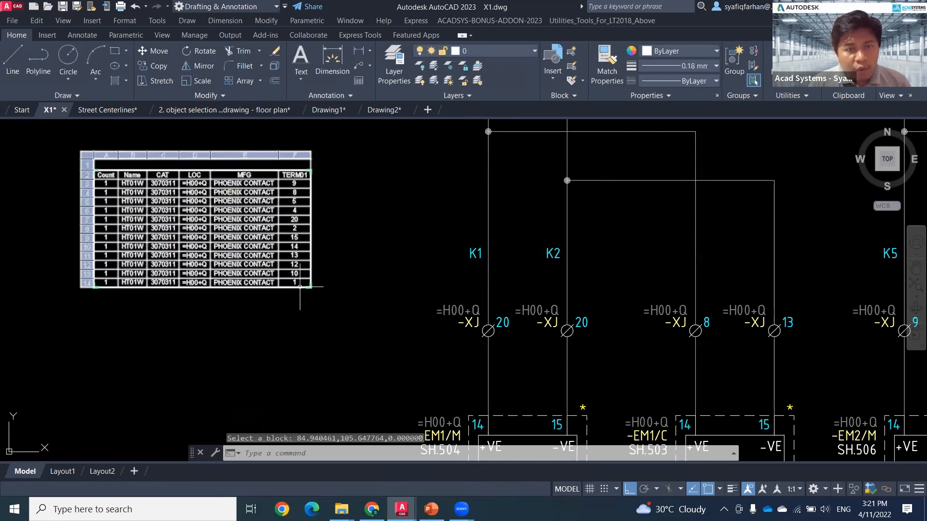
Update the table's data links again to include the changed K2 terminal number.
{"action": "left_click", "coordinate": [303, 291]}
{"action": "right_click", "coordinate": [301, 291]}
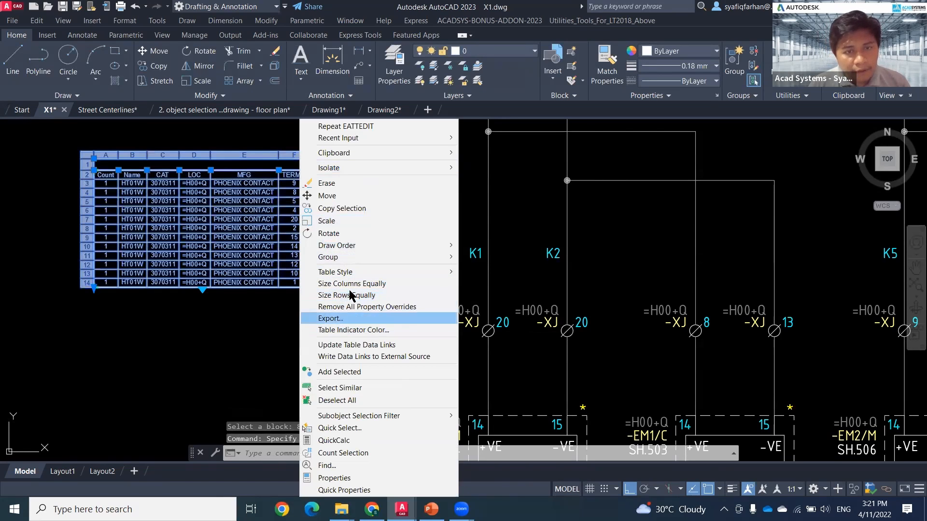
{"action": "left_click", "coordinate": [354, 345]}
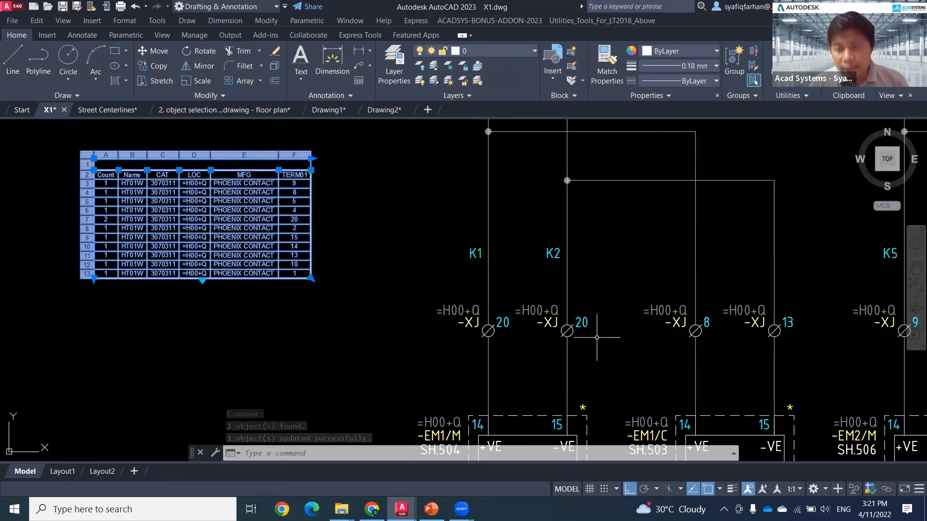
{"action": "left_click", "coordinate": [411, 297]}
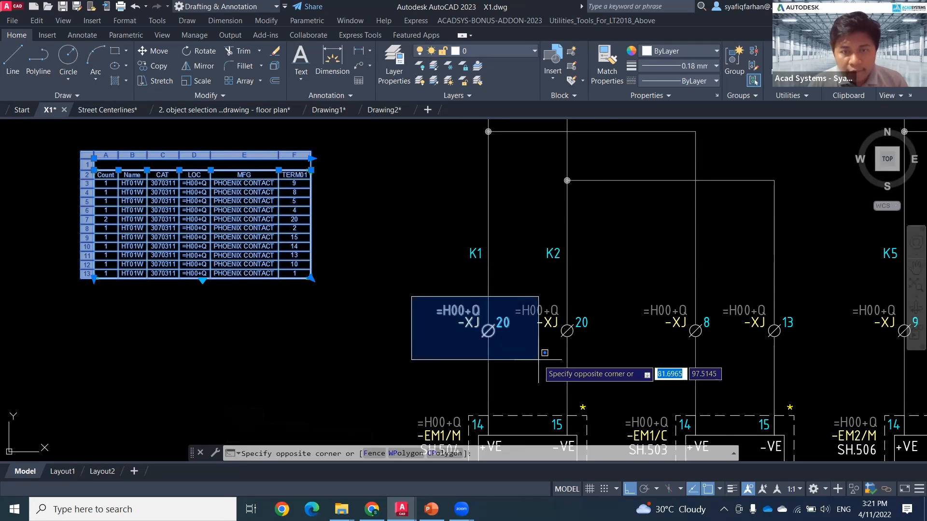
{"action": "left_click", "coordinate": [538, 360]}
{"action": "type", "text": "c"}
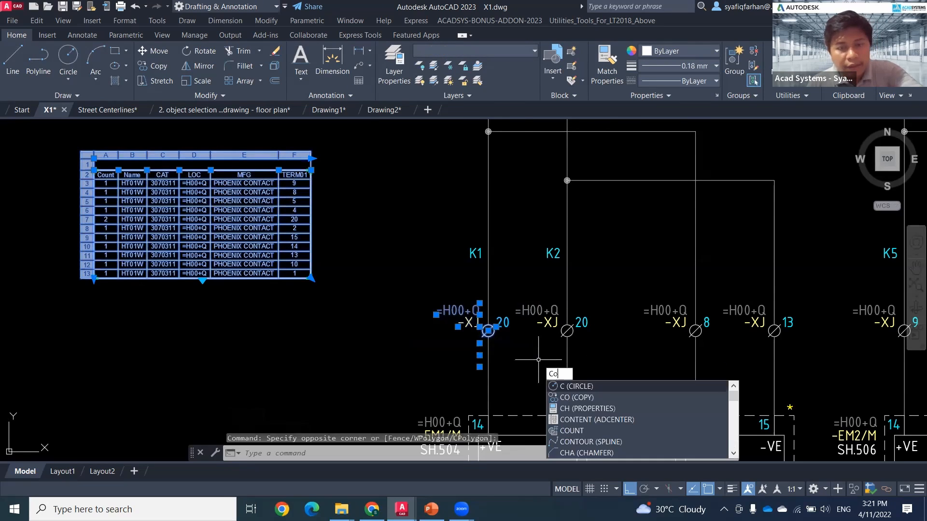
{"action": "key", "text": "Return"}
{"action": "left_click", "coordinate": [488, 331]}
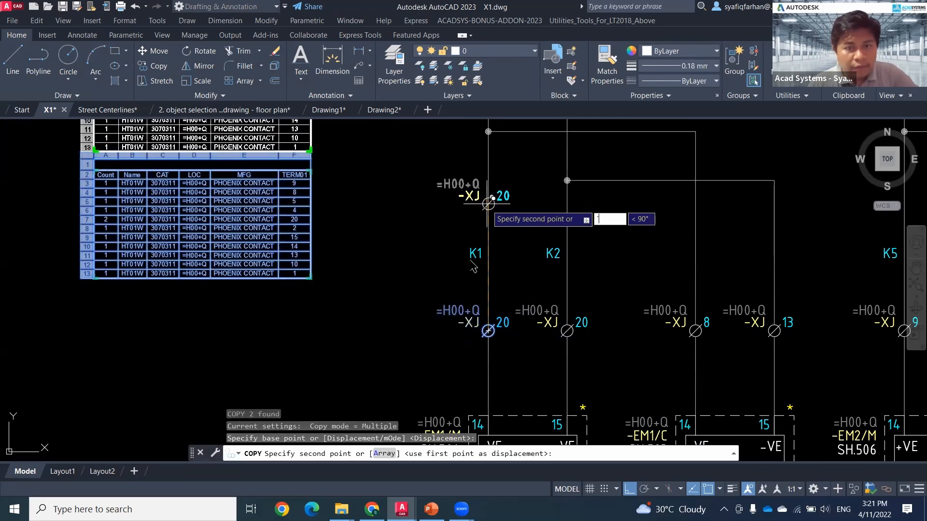
{"action": "key", "text": "Escape"}
Copy the terminal block on the K1 wire straight up the same wire, placing it above the K1 label.
{"action": "left_click", "coordinate": [430, 290]}
{"action": "left_click", "coordinate": [536, 358]}
{"action": "type", "text": "c"}
{"action": "key", "text": "Return"}
{"action": "left_click", "coordinate": [488, 331]}
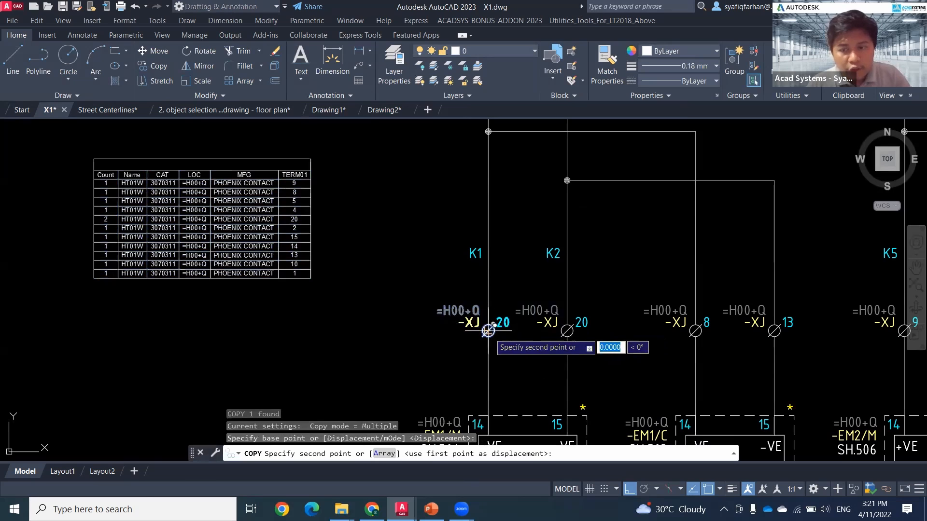
{"action": "left_click", "coordinate": [488, 208]}
{"action": "key", "text": "Escape"}
{"action": "key", "text": "Escape"}
{"action": "key", "text": "Escape"}
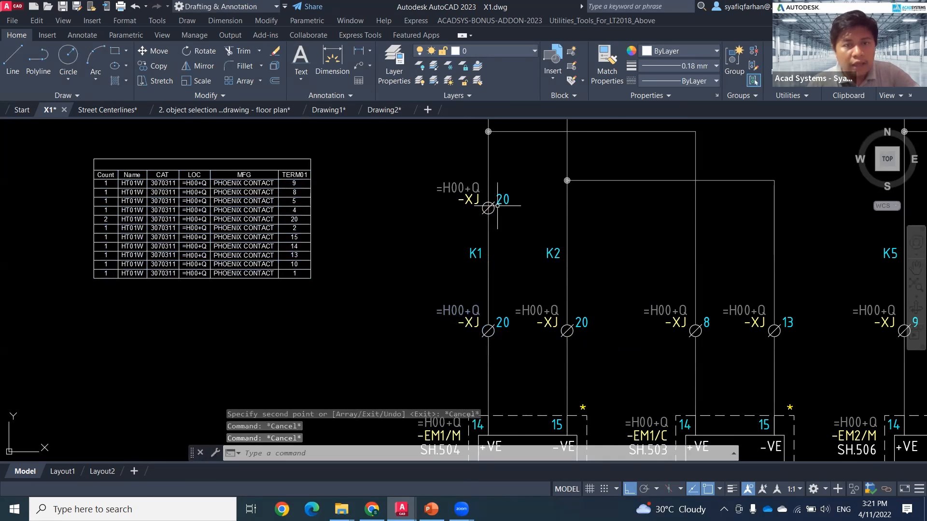
Set the copied terminal's TERM01 attribute to 21 and update the table's data links.
{"action": "double_click", "coordinate": [497, 205]}
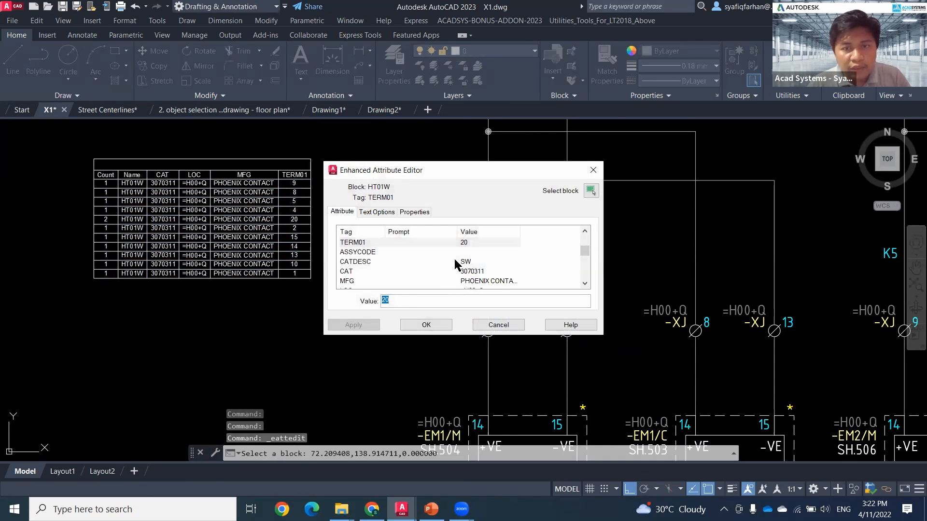
{"action": "left_click", "coordinate": [425, 324]}
{"action": "left_click", "coordinate": [277, 281]}
{"action": "right_click", "coordinate": [278, 282]}
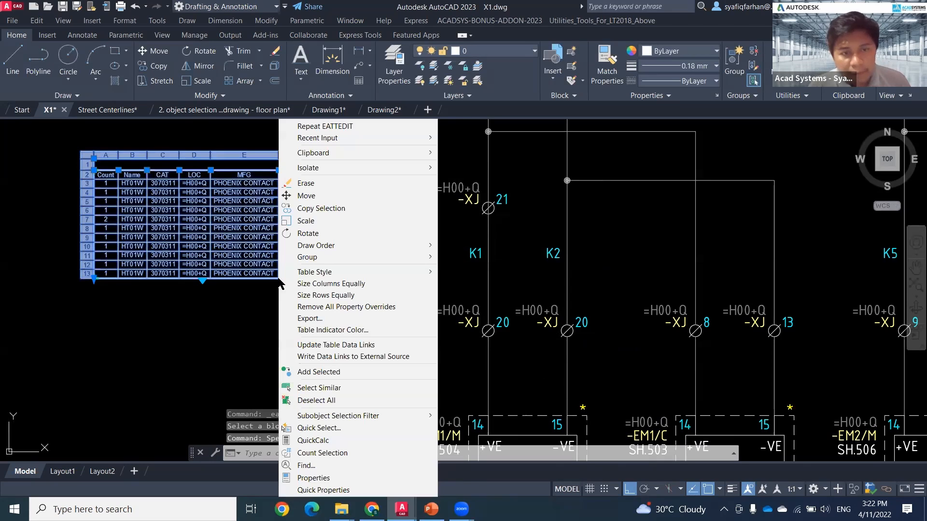
{"action": "left_click", "coordinate": [334, 344]}
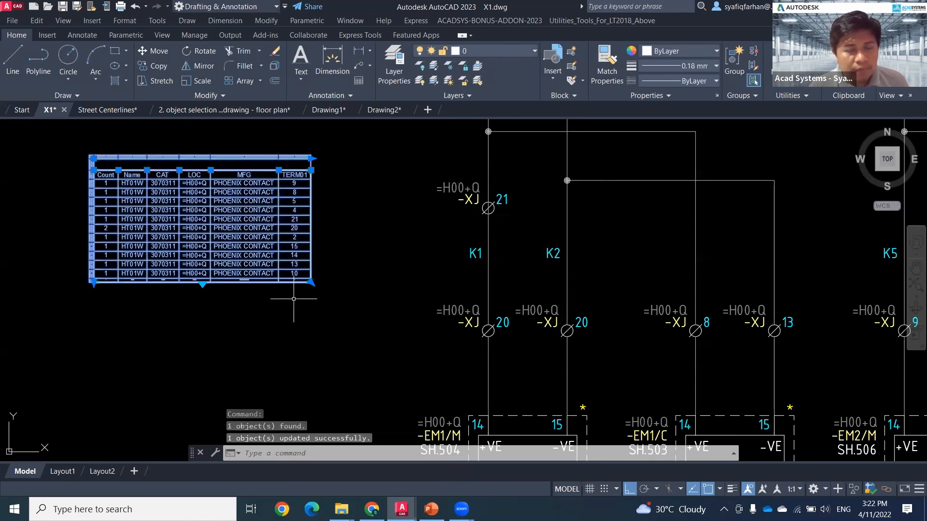
Examine the updated table closely, especially the text size in its last row compared with the rows above.
{"action": "scroll", "coordinate": [273, 252], "scroll_direction": "up", "scroll_amount": 6}
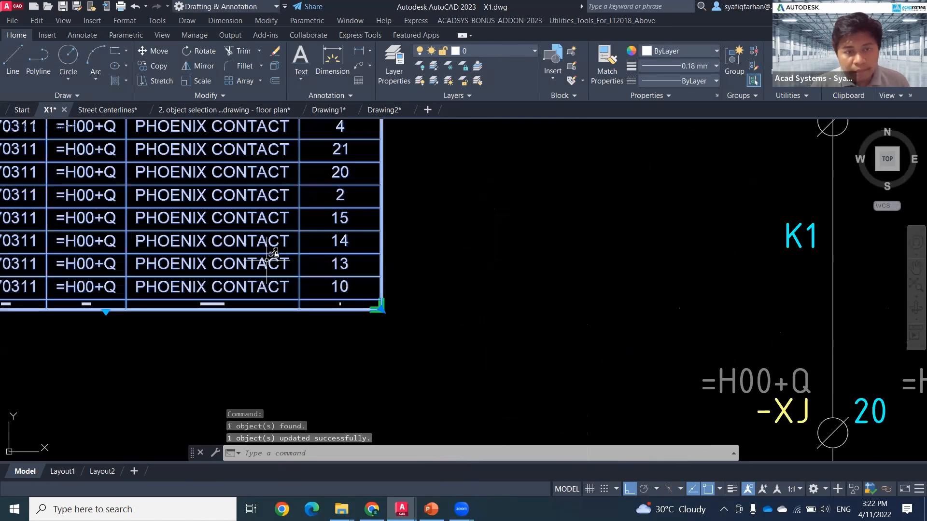
{"action": "scroll", "coordinate": [485, 270], "scroll_direction": "down", "scroll_amount": 6}
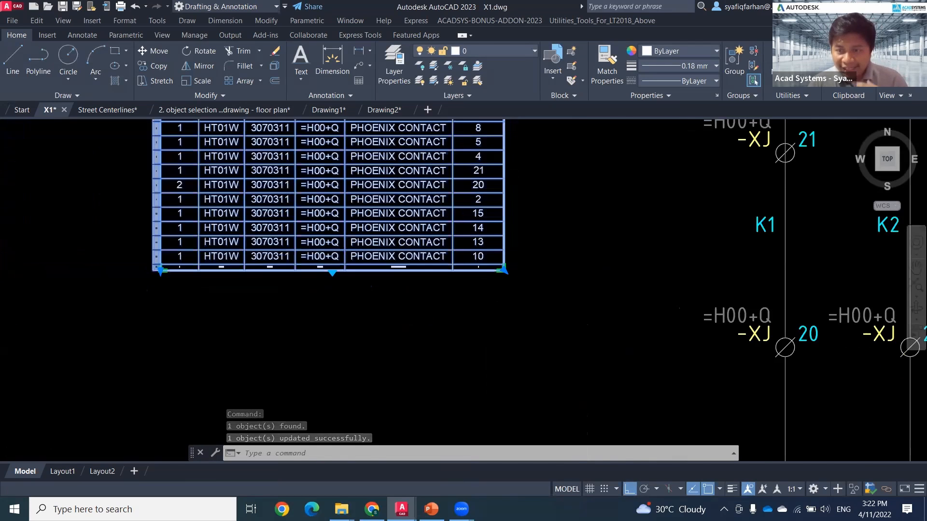
{"action": "middle_click_drag", "start_coordinate": [458, 292], "coordinate": [451, 294]}
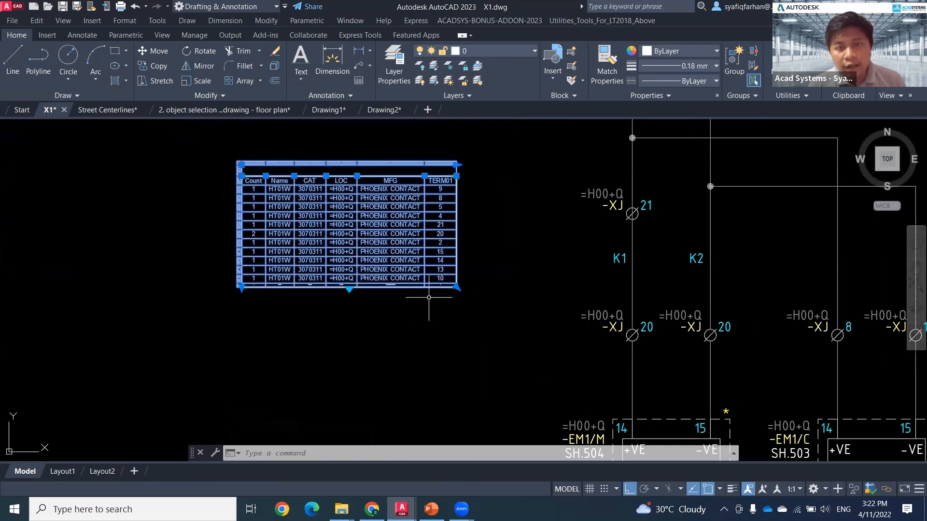
{"action": "scroll", "coordinate": [429, 297], "scroll_direction": "up", "scroll_amount": 6}
{"action": "scroll", "coordinate": [344, 304], "scroll_direction": "up", "scroll_amount": 2}
{"action": "left_click", "coordinate": [280, 234]}
{"action": "left_click", "coordinate": [546, 339]}
{"action": "left_click", "coordinate": [548, 339]}
{"action": "left_click", "coordinate": [494, 304]}
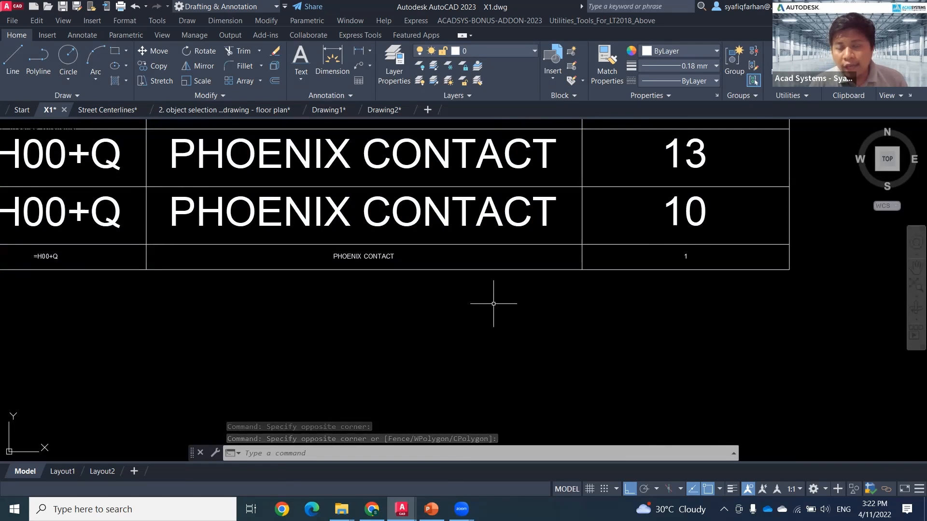
{"action": "scroll", "coordinate": [493, 304], "scroll_direction": "down", "scroll_amount": 5}
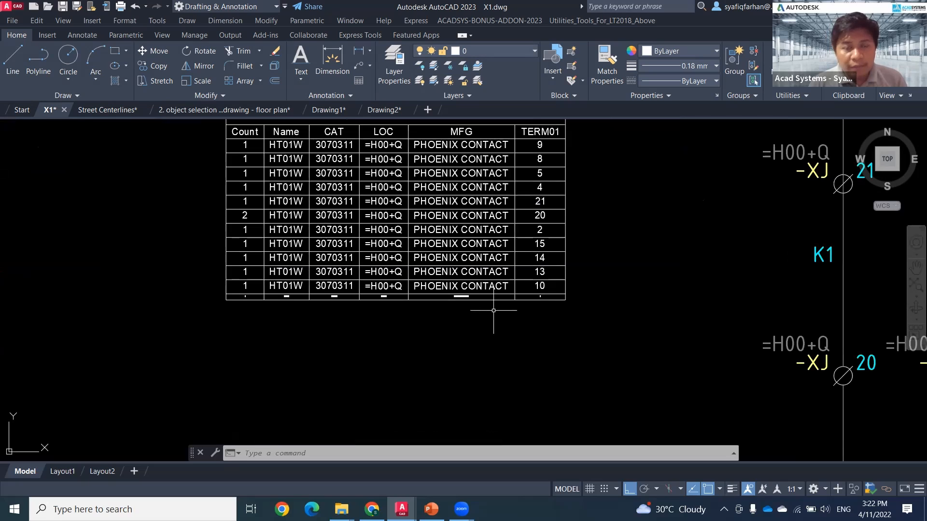
{"action": "scroll", "coordinate": [489, 318], "scroll_direction": "down", "scroll_amount": 2}
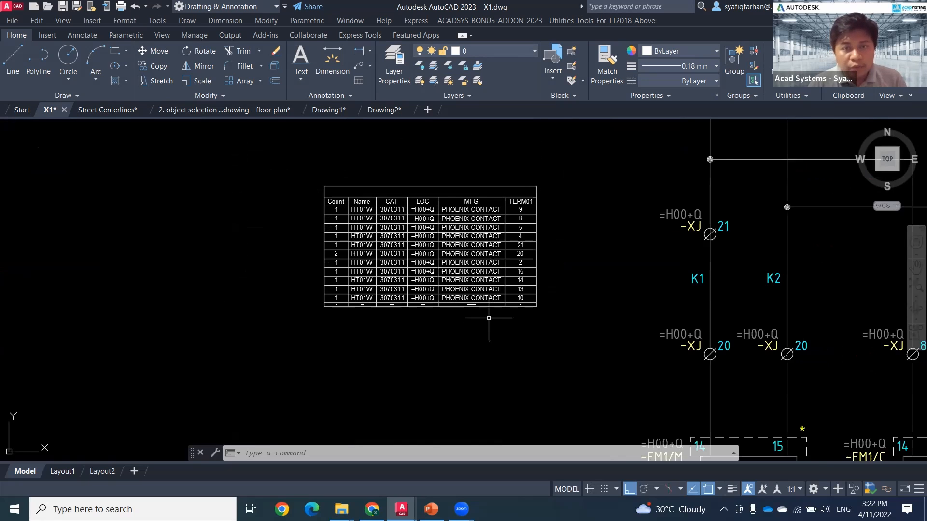
{"action": "middle_click_drag", "start_coordinate": [488, 316], "coordinate": [453, 317]}
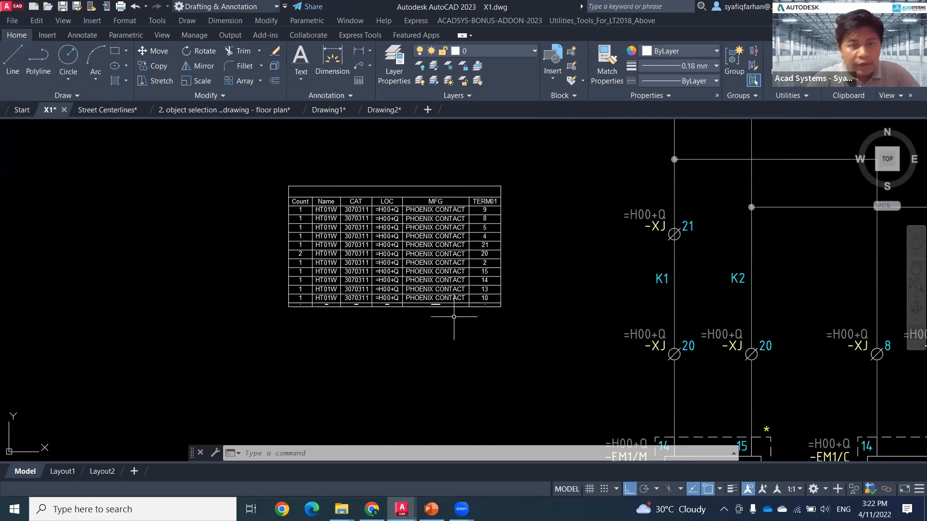
Inspect the properties of the extracted table to check which table style it uses.
{"action": "left_click", "coordinate": [470, 183]}
{"action": "left_click", "coordinate": [469, 185]}
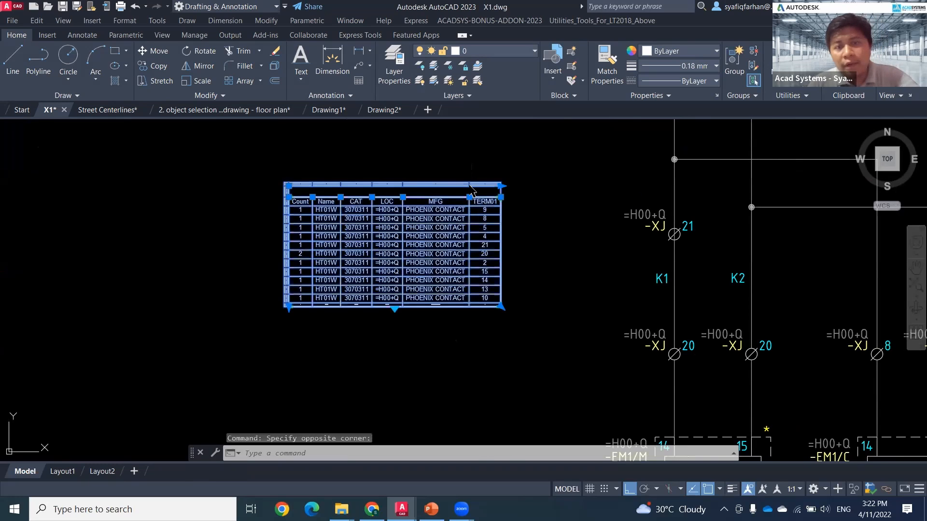
{"action": "right_click", "coordinate": [471, 189]}
{"action": "left_click", "coordinate": [505, 479]}
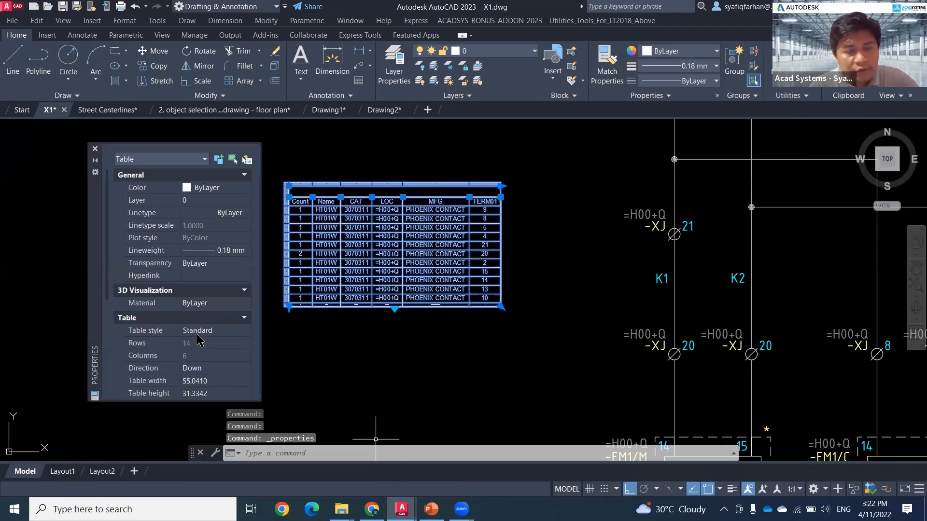
{"action": "left_click", "coordinate": [95, 149]}
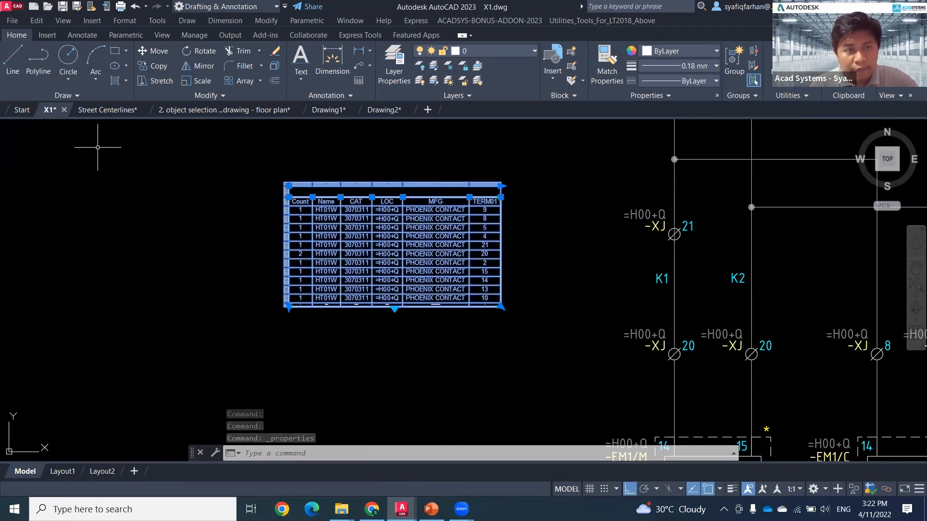
{"action": "right_click", "coordinate": [371, 215]}
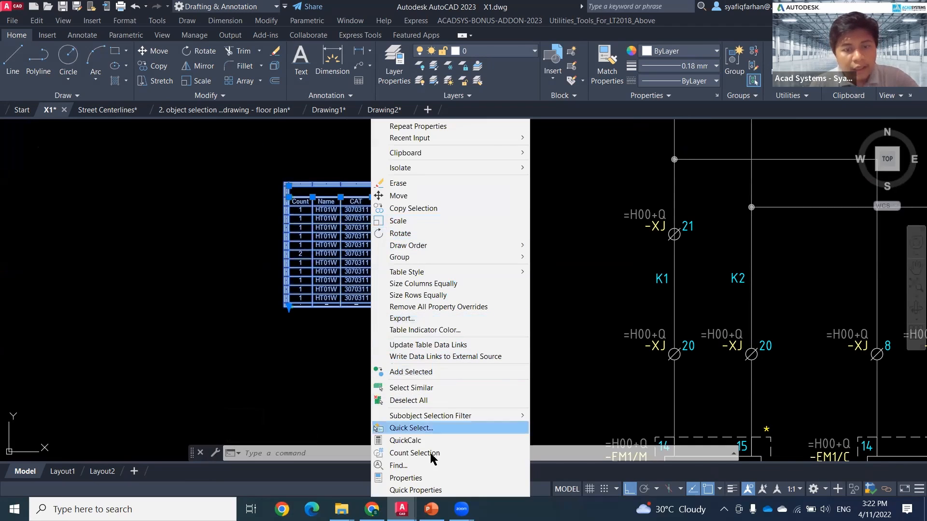
{"action": "key", "text": "Escape"}
{"action": "key", "text": "Escape"}
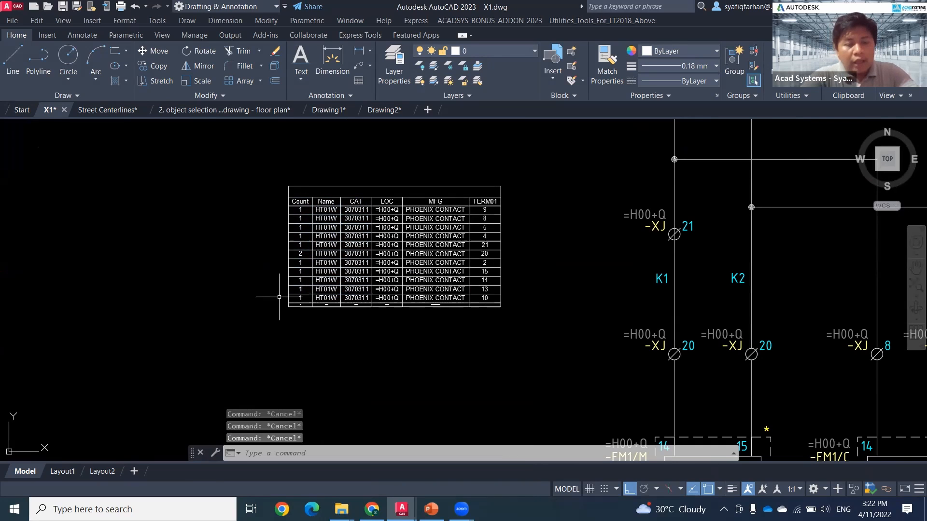
Modify the Standard table style, setting the Data cell style's horizontal and vertical margins to 2.
{"action": "type", "text": "table"}
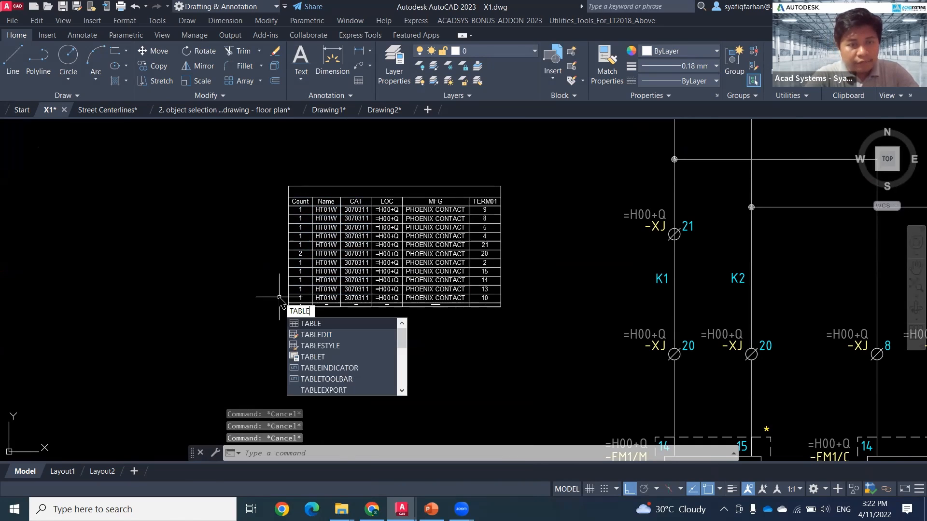
{"action": "key", "text": "Return"}
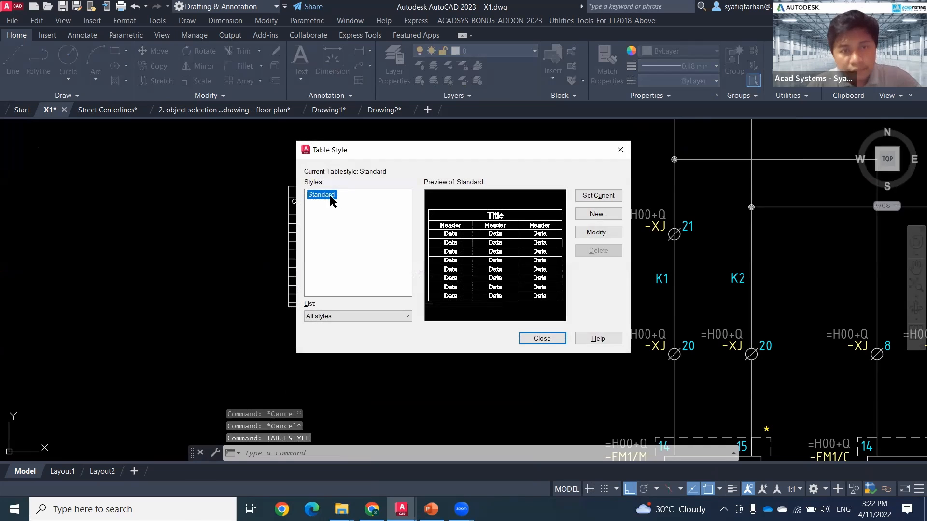
{"action": "left_click", "coordinate": [598, 232]}
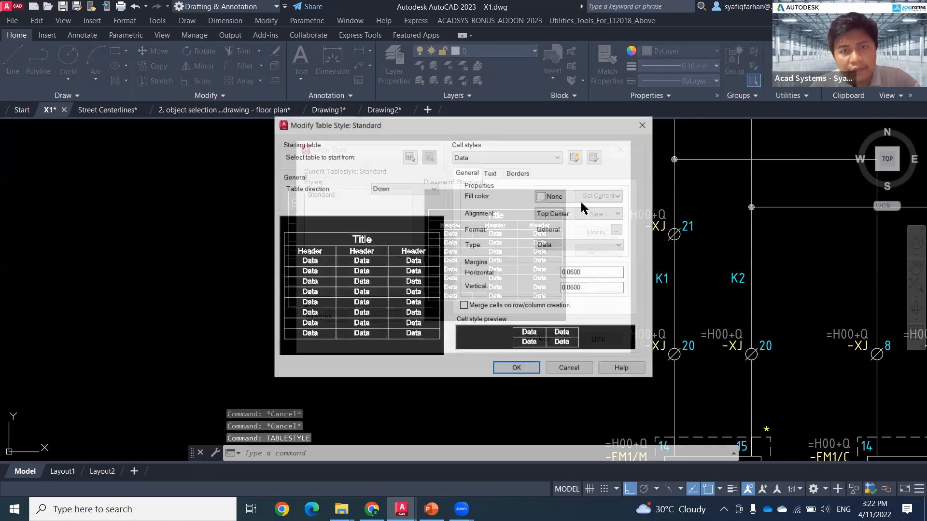
{"action": "left_click_drag", "start_coordinate": [575, 128], "coordinate": [707, 122]}
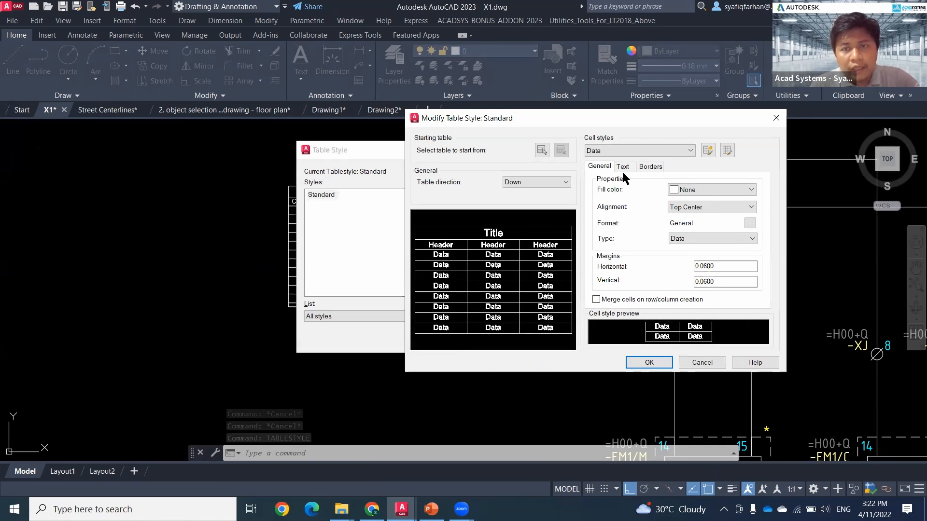
{"action": "double_click", "coordinate": [723, 267]}
{"action": "type", "text": "2"}
{"action": "double_click", "coordinate": [701, 282]}
{"action": "type", "text": "2"}
{"action": "left_click", "coordinate": [725, 267]}
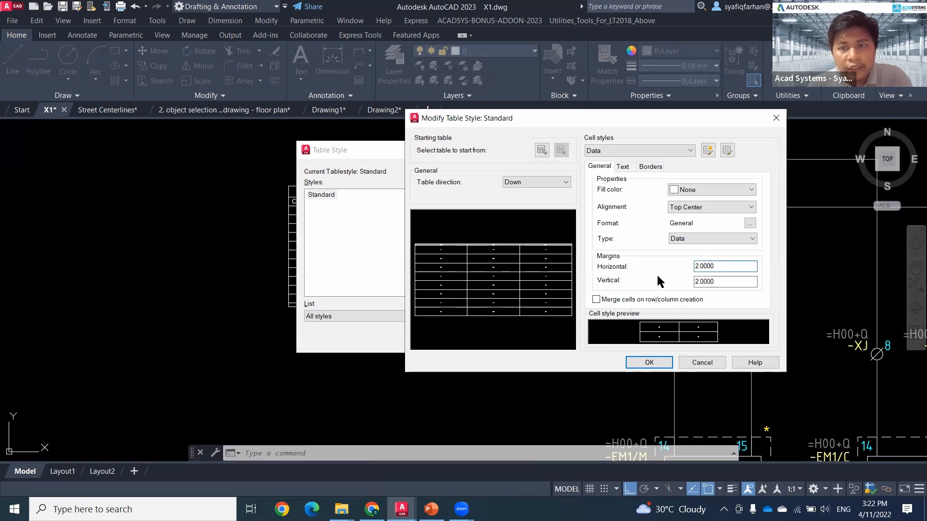
Set the text height of the Data cell style to 2.
{"action": "left_click", "coordinate": [624, 167]}
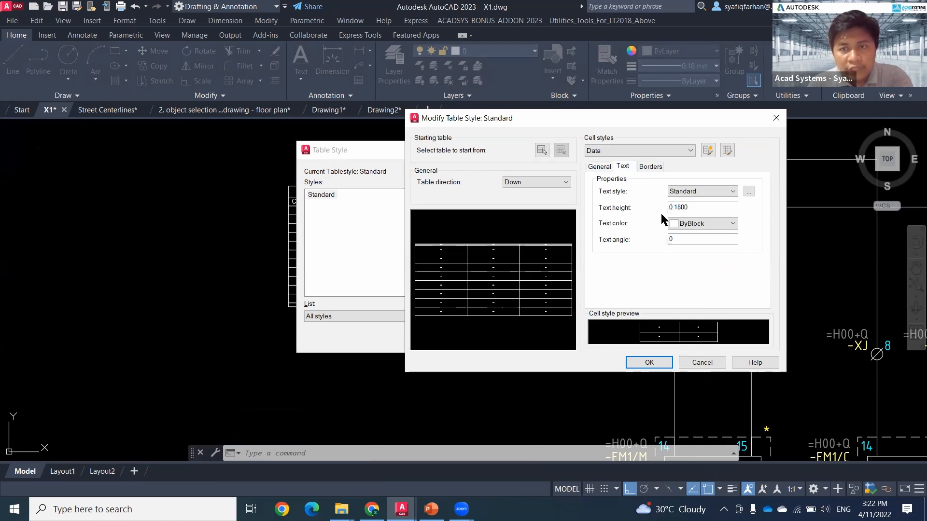
{"action": "left_click", "coordinate": [649, 167]}
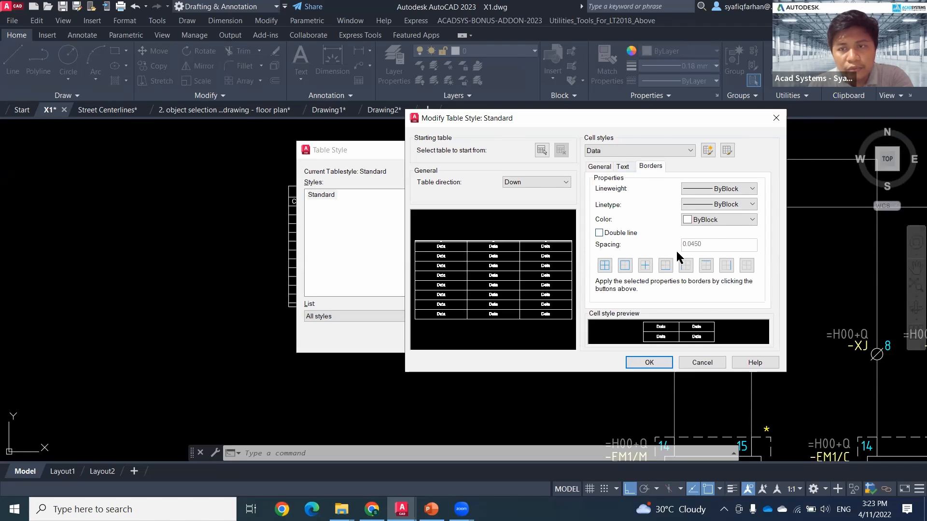
{"action": "left_click", "coordinate": [628, 167]}
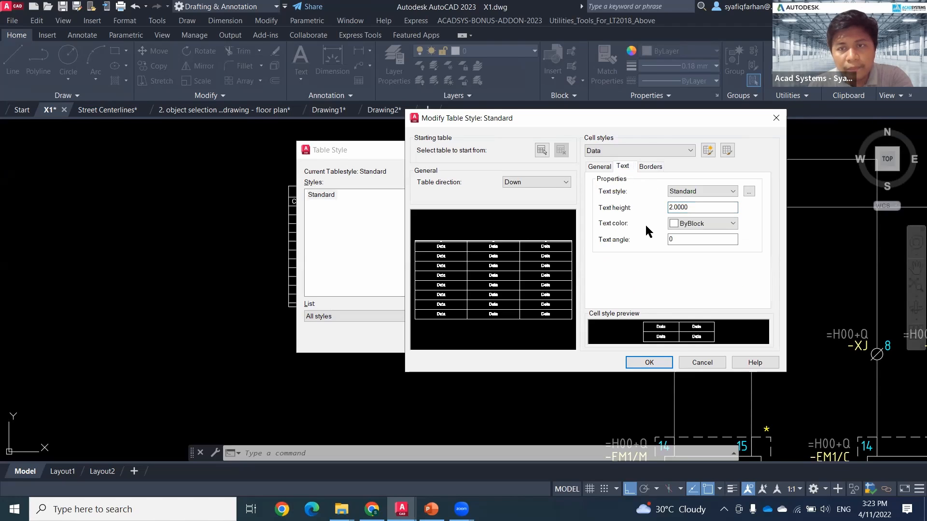
Set the text height to 3 for the Header cell style and 4 for the Title cell style, and save the table style.
{"action": "left_click", "coordinate": [664, 150]}
{"action": "left_click", "coordinate": [642, 165]}
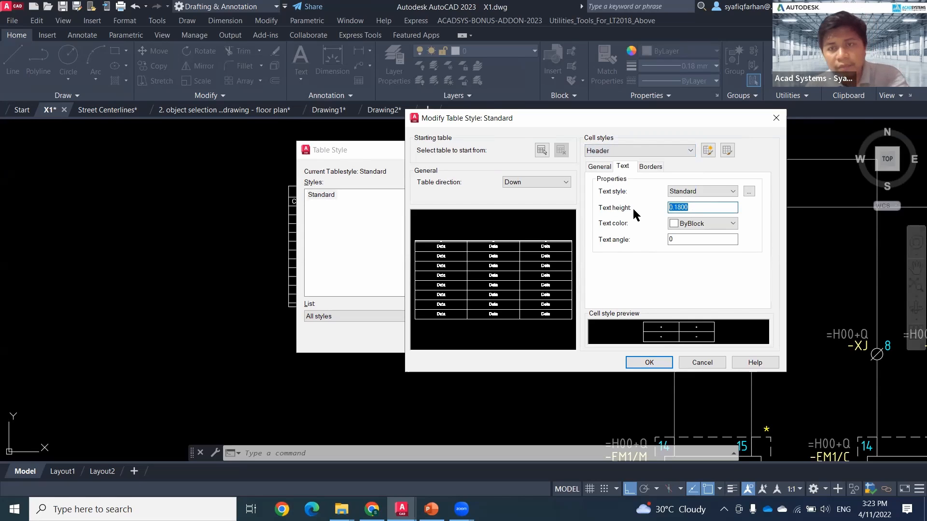
{"action": "left_click", "coordinate": [642, 150]}
{"action": "left_click", "coordinate": [641, 149]}
{"action": "left_click_drag", "start_coordinate": [692, 208], "coordinate": [630, 208]}
{"action": "type", "text": "3"}
{"action": "left_click", "coordinate": [653, 149]}
{"action": "left_click", "coordinate": [639, 183]}
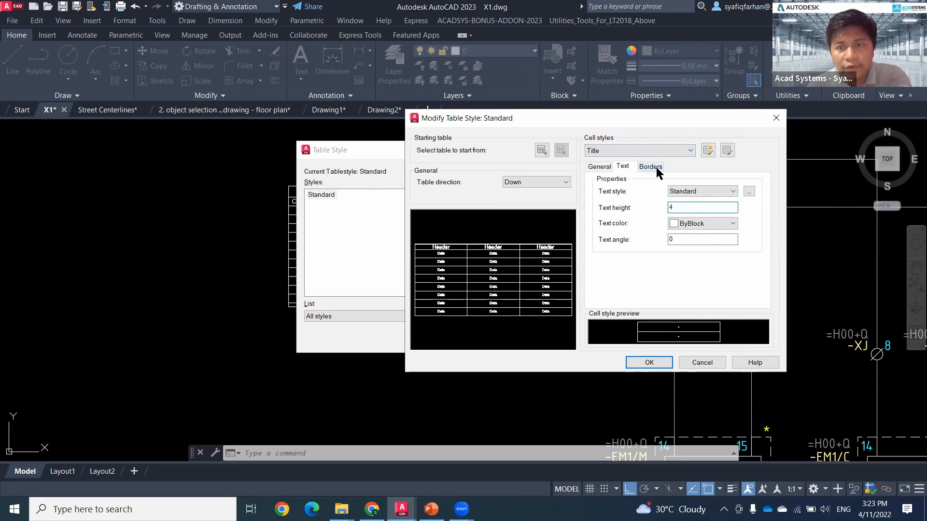
{"action": "left_click", "coordinate": [599, 167]}
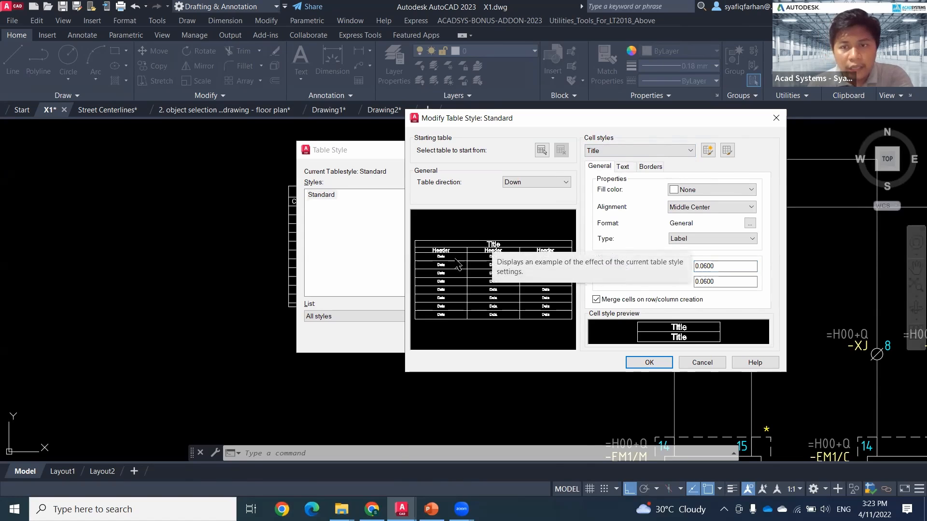
{"action": "left_click", "coordinate": [649, 364]}
{"action": "left_click", "coordinate": [552, 338]}
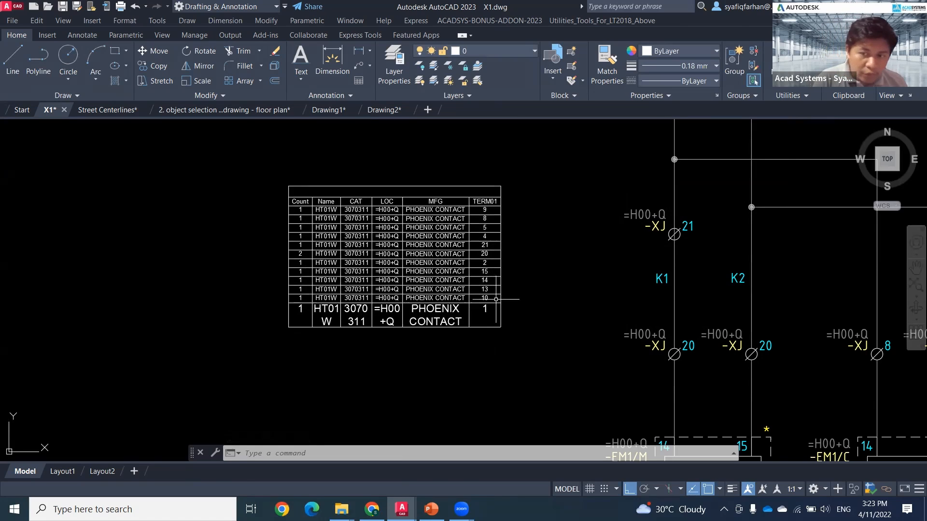
Erase the old extraction table and start inserting a new one from object data in the drawing.
{"action": "left_click", "coordinate": [537, 300]}
{"action": "left_click", "coordinate": [361, 223]}
{"action": "key", "text": "Delete"}
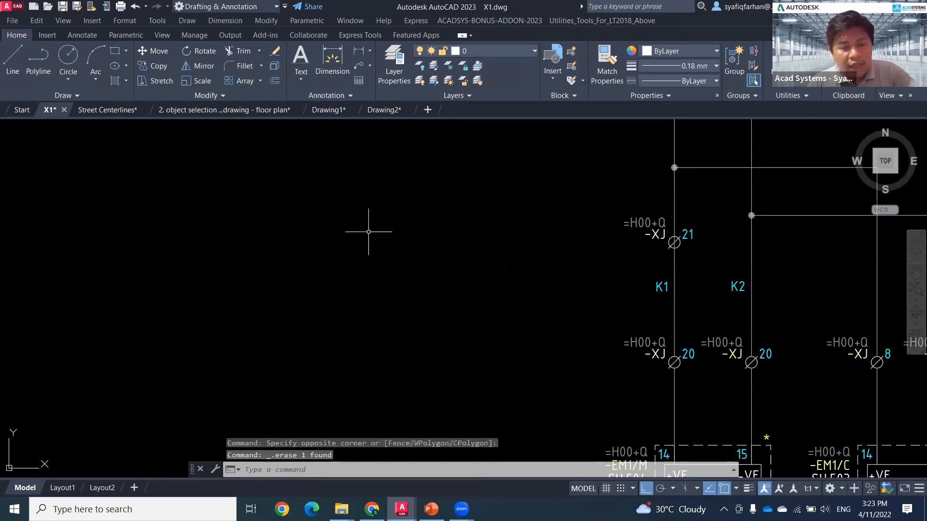
{"action": "type", "text": "ta"}
{"action": "key", "text": "Return"}
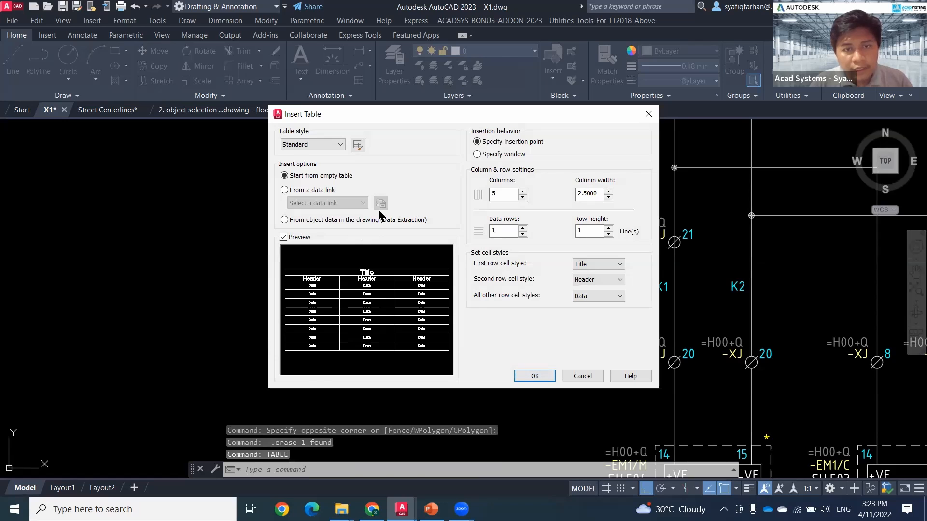
{"action": "left_click", "coordinate": [376, 220]}
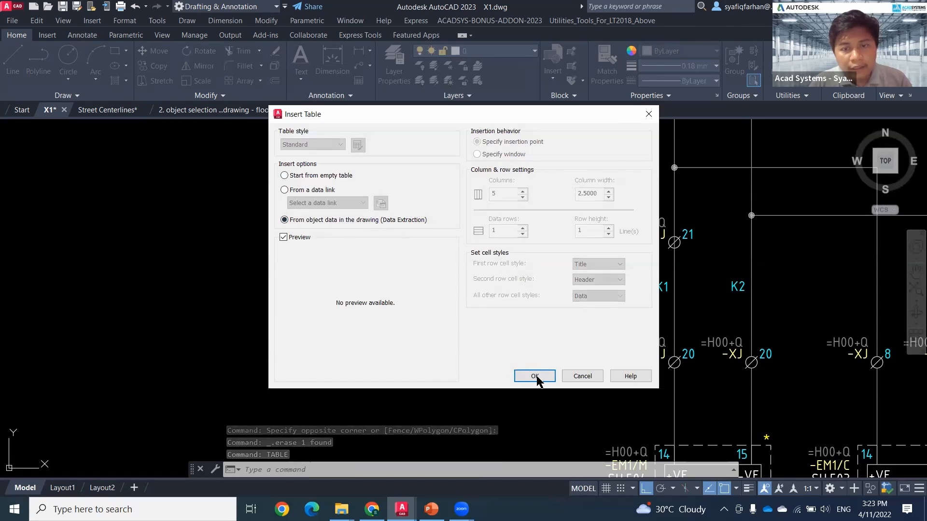
{"action": "left_click", "coordinate": [534, 376]}
{"action": "left_click", "coordinate": [351, 224]}
{"action": "left_click", "coordinate": [559, 238]}
{"action": "scroll", "coordinate": [425, 328], "scroll_direction": "down", "scroll_amount": 2}
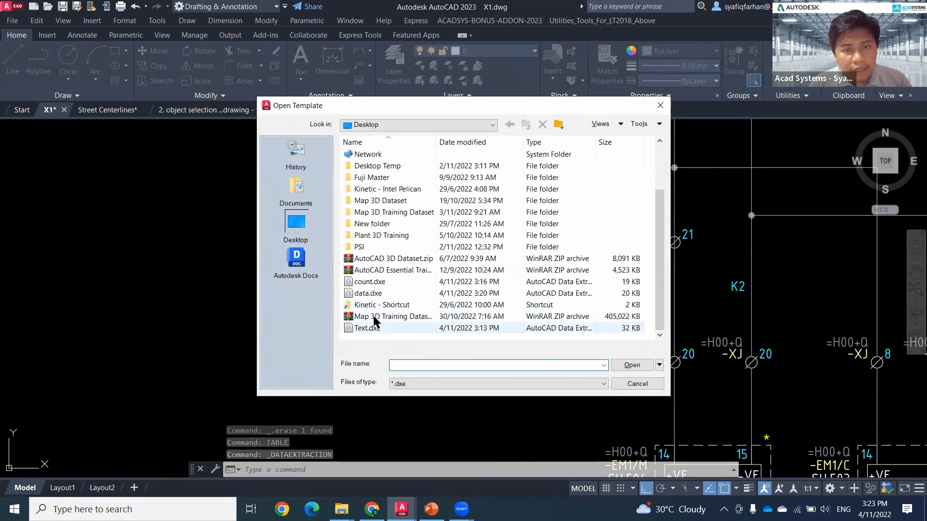
{"action": "double_click", "coordinate": [375, 295]}
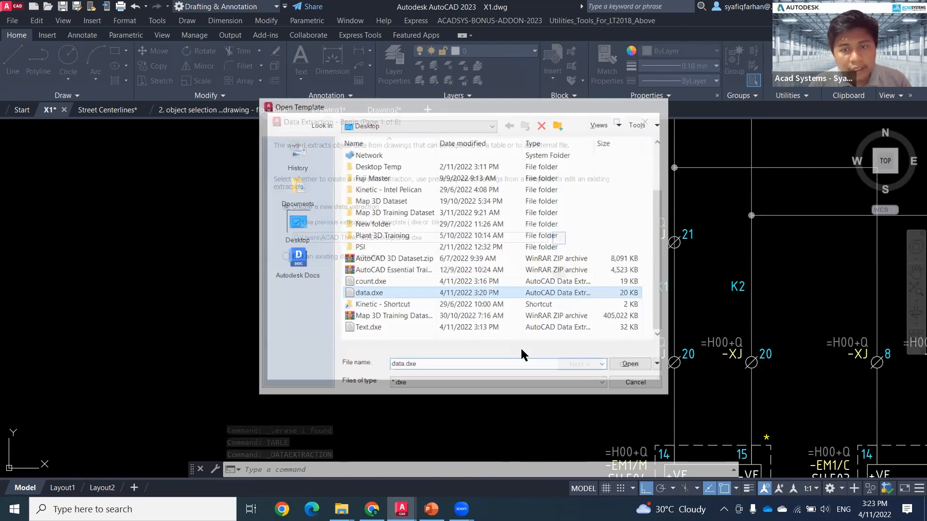
{"action": "key", "text": "Return"}
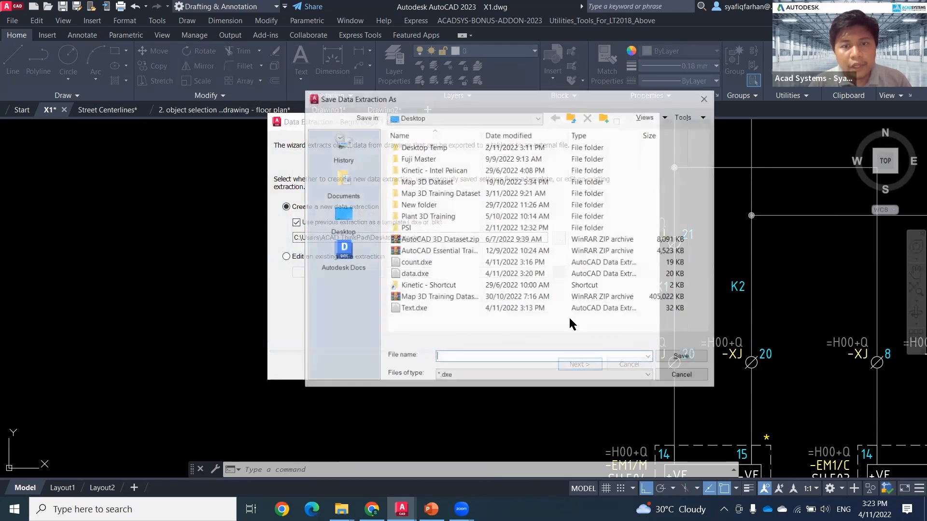
{"action": "double_click", "coordinate": [414, 274]}
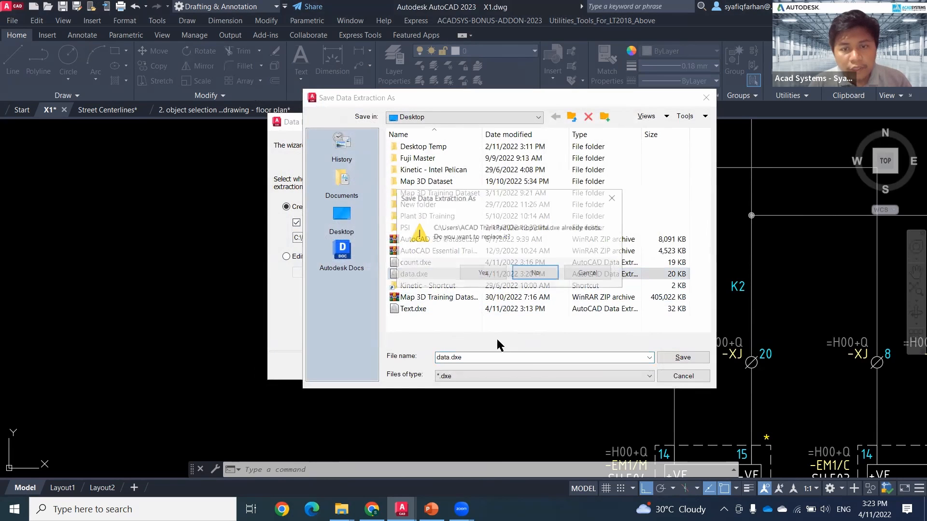
{"action": "left_click", "coordinate": [613, 197]}
{"action": "left_click", "coordinate": [680, 376]}
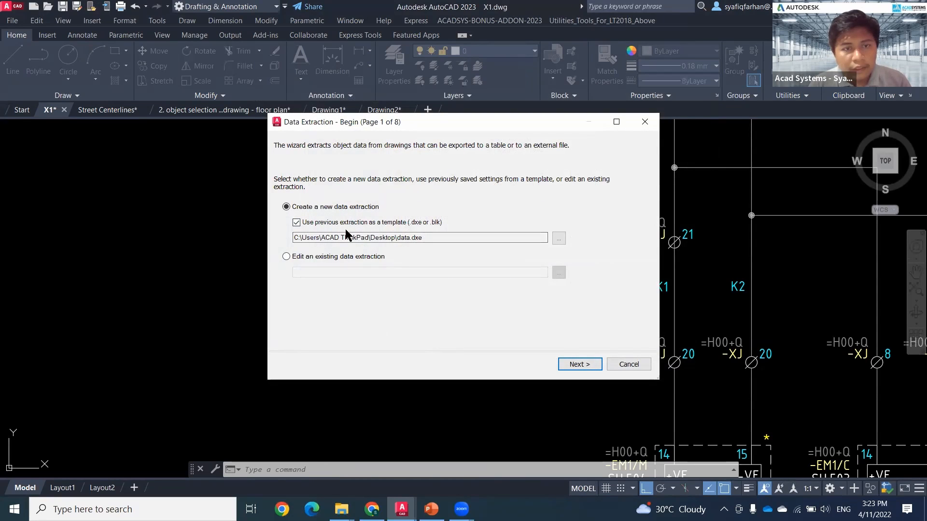
Edit the existing data extraction data.dxe, keeping its saved source, object and property selections up to the data refinement stage.
{"action": "left_click", "coordinate": [286, 256]}
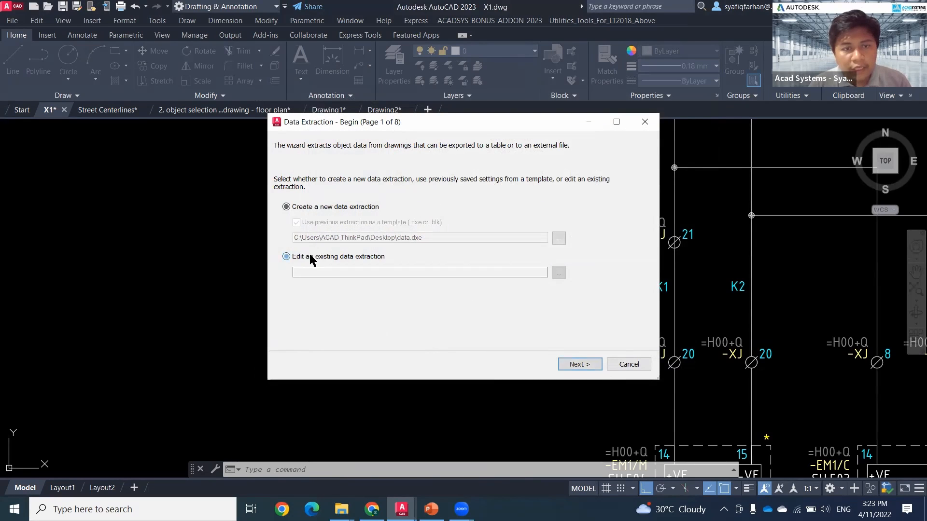
{"action": "left_click", "coordinate": [559, 274]}
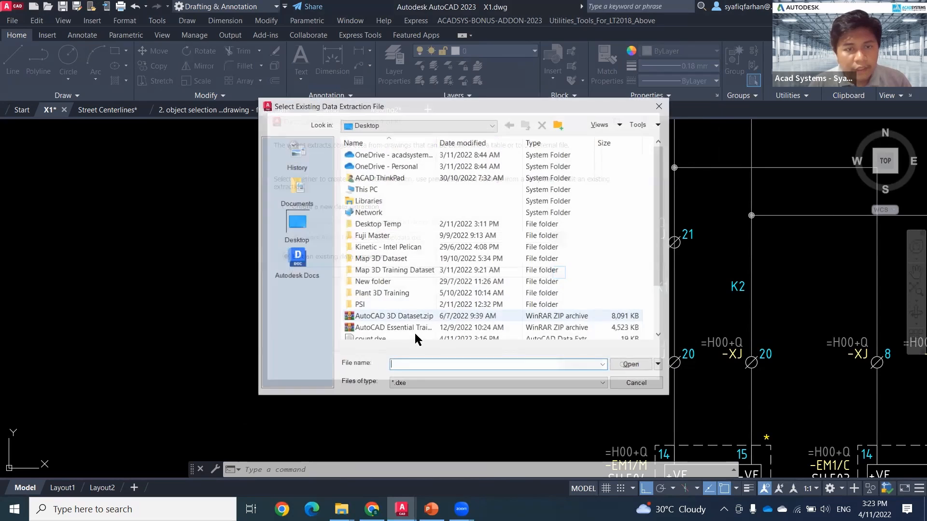
{"action": "scroll", "coordinate": [416, 328], "scroll_direction": "down", "scroll_amount": 2}
{"action": "double_click", "coordinate": [384, 293]}
{"action": "left_click", "coordinate": [581, 367]}
{"action": "left_click", "coordinate": [583, 366]}
{"action": "left_click", "coordinate": [582, 366]}
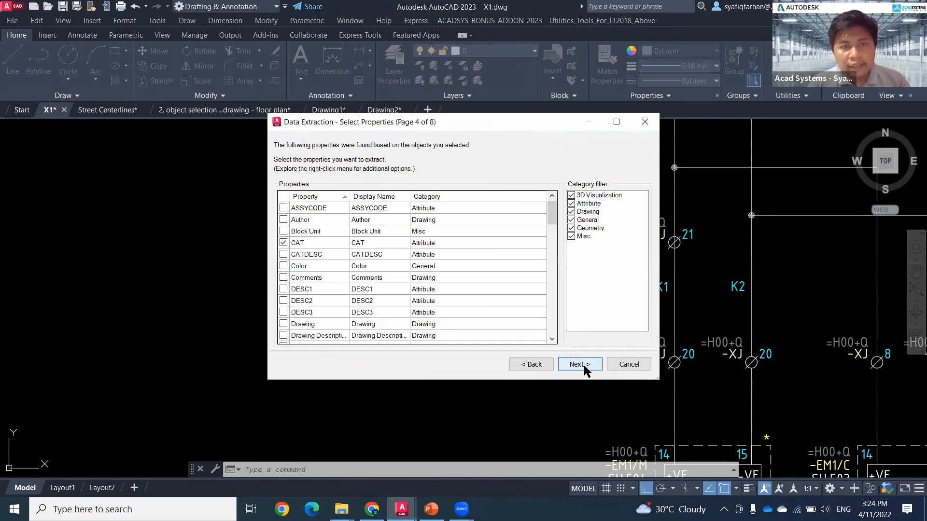
{"action": "left_click", "coordinate": [584, 367]}
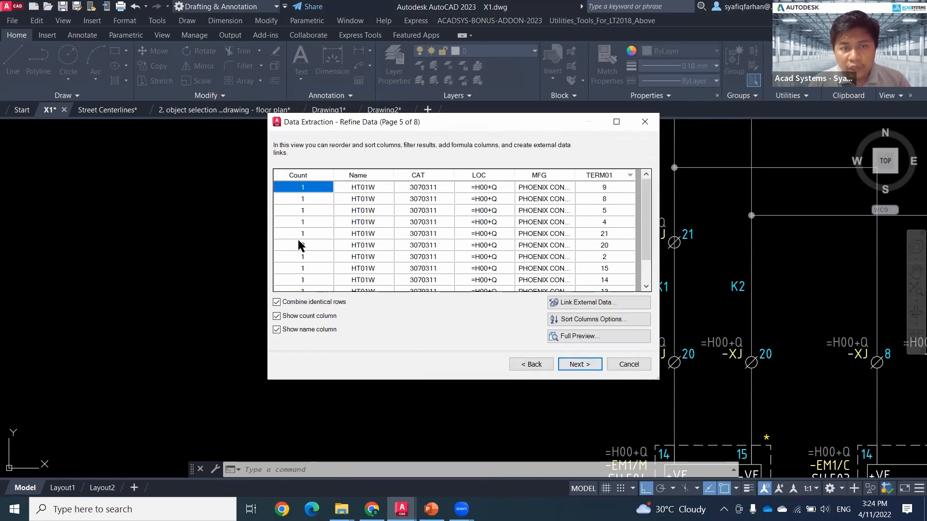
Keep the refined data and Standard table style, and insert the extraction table in the empty space left of the schematic.
{"action": "left_click", "coordinate": [581, 366]}
{"action": "left_click", "coordinate": [581, 368]}
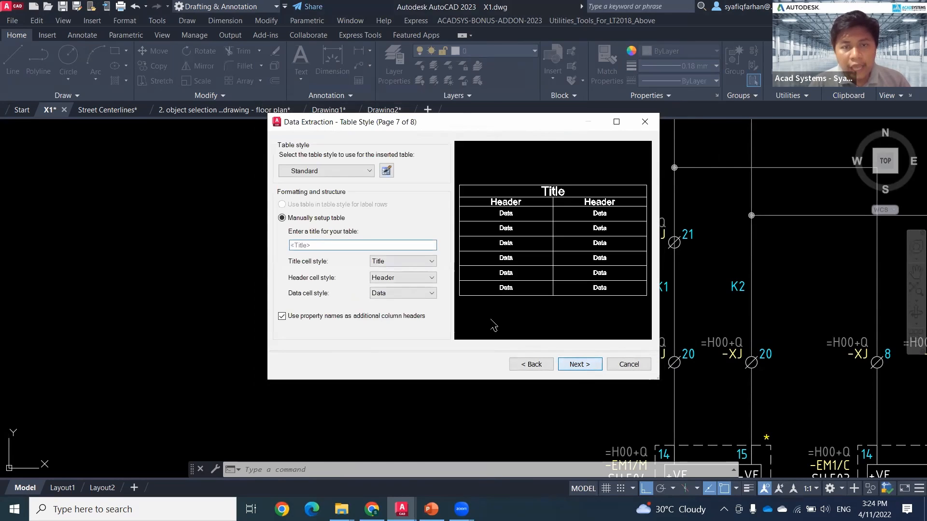
{"action": "left_click", "coordinate": [595, 369]}
{"action": "left_click", "coordinate": [592, 367]}
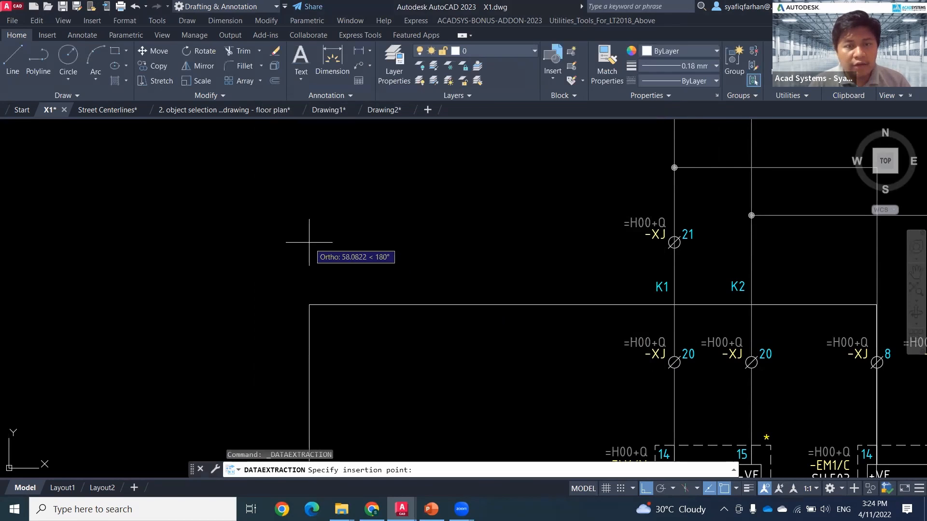
{"action": "scroll", "coordinate": [288, 272], "scroll_direction": "down", "scroll_amount": 5}
{"action": "left_click", "coordinate": [192, 271]}
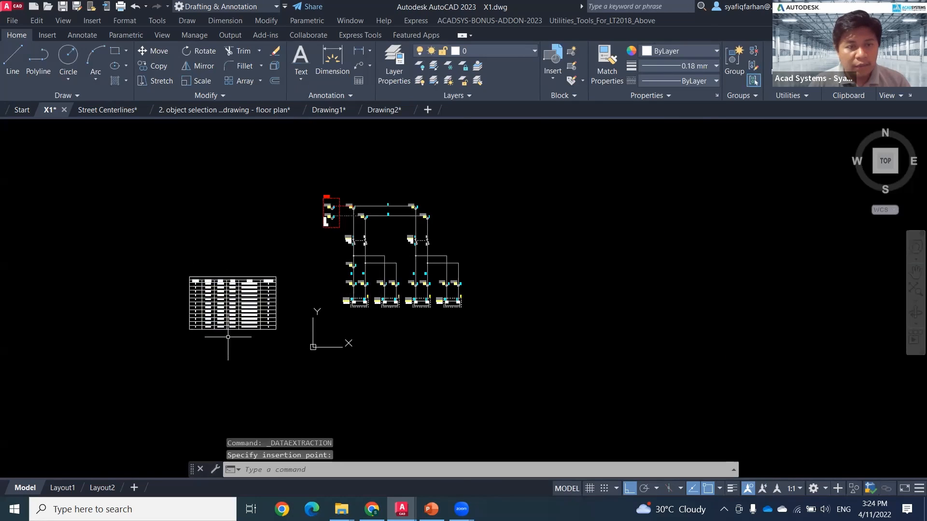
Examine the new table's text and row spacing, and compare its entries with the terminals on the K1 and K2 wires.
{"action": "scroll", "coordinate": [233, 328], "scroll_direction": "up", "scroll_amount": 4}
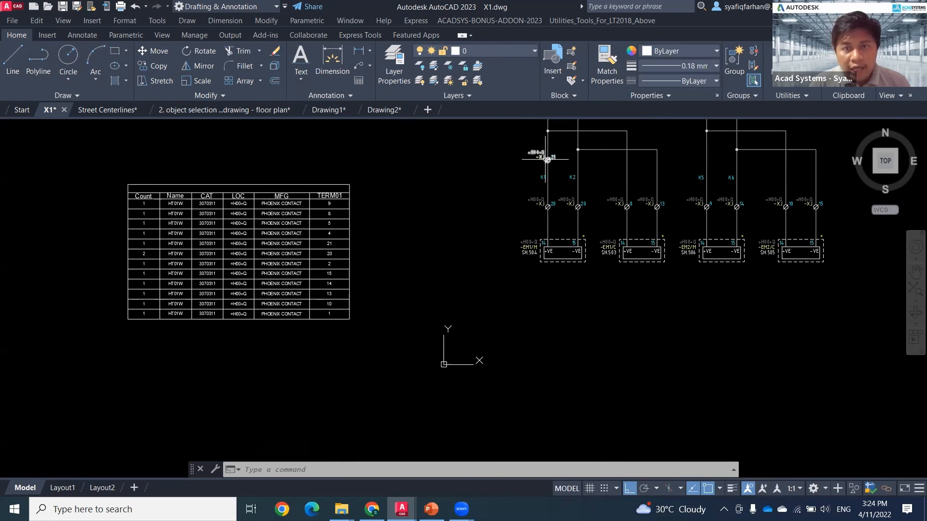
{"action": "scroll", "coordinate": [544, 160], "scroll_direction": "up", "scroll_amount": 4}
{"action": "middle_click_drag", "start_coordinate": [557, 196], "coordinate": [535, 247]}
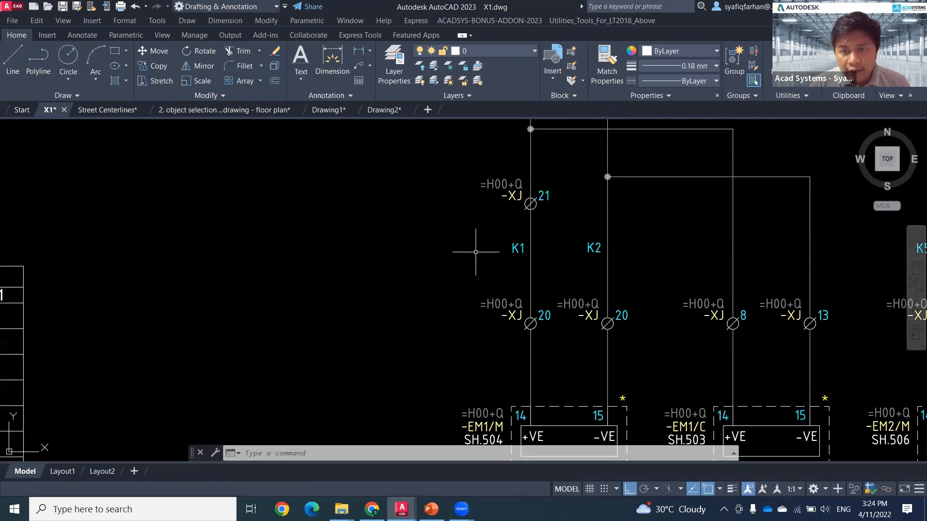
{"action": "mouse_move", "coordinate": [360, 296]}
{"action": "middle_mouse_down"}
{"action": "mouse_move", "coordinate": [517, 220]}
{"action": "mouse_move", "coordinate": [634, 183]}
{"action": "middle_mouse_up"}
{"action": "scroll", "coordinate": [336, 342], "scroll_direction": "down", "scroll_amount": 4}
{"action": "middle_click_drag", "start_coordinate": [352, 328], "coordinate": [422, 274]}
{"action": "middle_click_drag", "start_coordinate": [199, 326], "coordinate": [249, 256]}
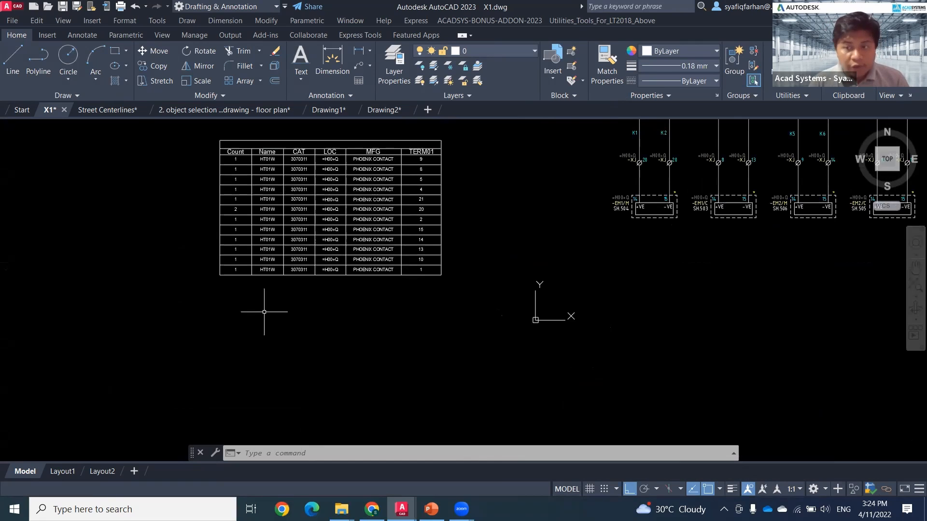
Switch to the Drawing1 drawing and examine the floor layout with its diffuser and equipment blocks.
{"action": "left_click", "coordinate": [323, 110]}
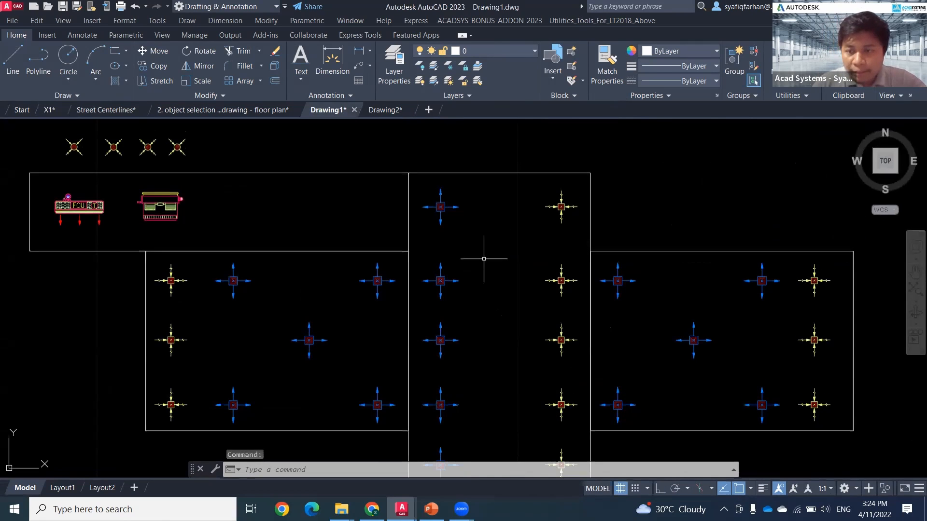
{"action": "middle_click_drag", "start_coordinate": [386, 328], "coordinate": [446, 326]}
{"action": "scroll", "coordinate": [466, 260], "scroll_direction": "up", "scroll_amount": 3}
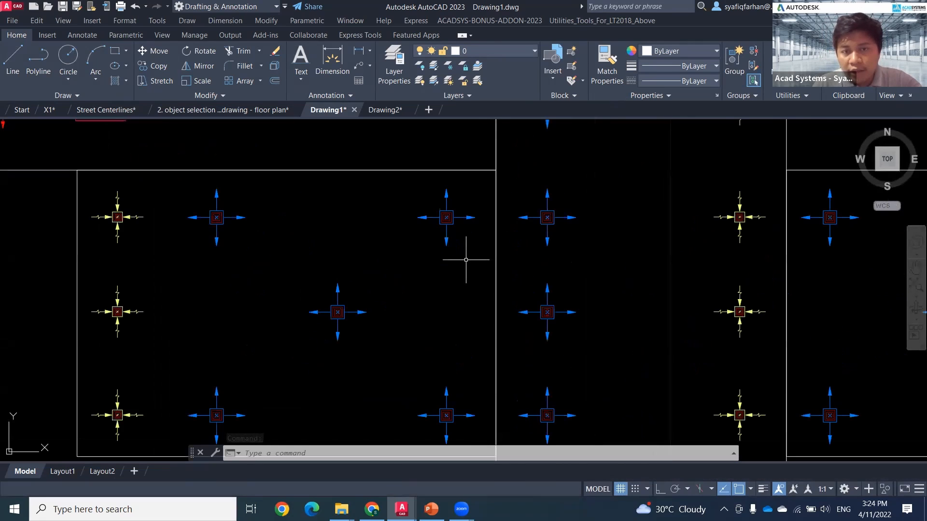
{"action": "scroll", "coordinate": [506, 252], "scroll_direction": "down", "scroll_amount": 4}
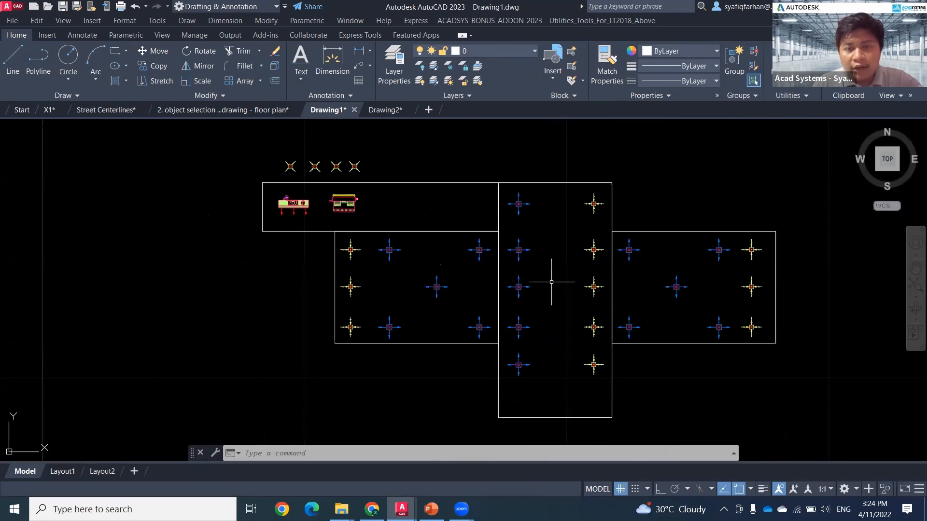
{"action": "scroll", "coordinate": [526, 282], "scroll_direction": "up", "scroll_amount": 3}
{"action": "scroll", "coordinate": [525, 280], "scroll_direction": "down", "scroll_amount": 6}
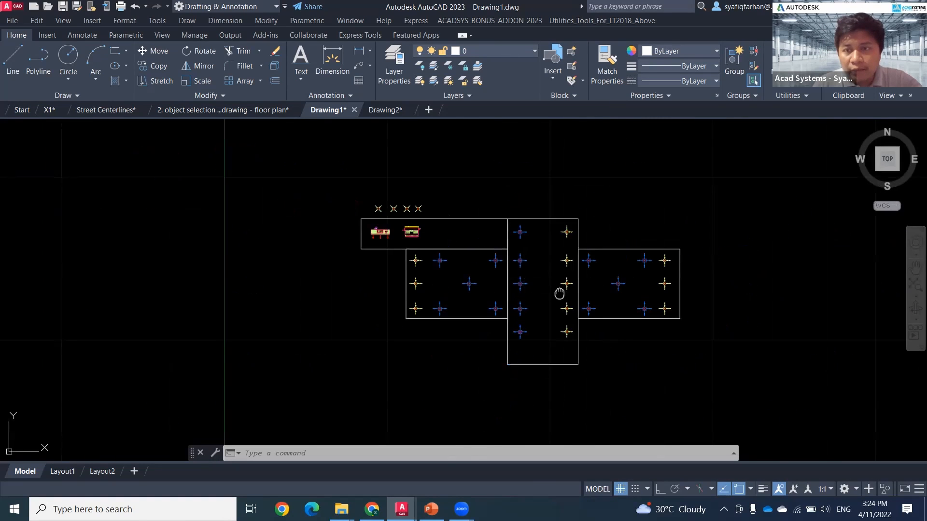
{"action": "middle_click_drag", "start_coordinate": [559, 294], "coordinate": [507, 279]}
{"action": "scroll", "coordinate": [507, 279], "scroll_direction": "up", "scroll_amount": 2}
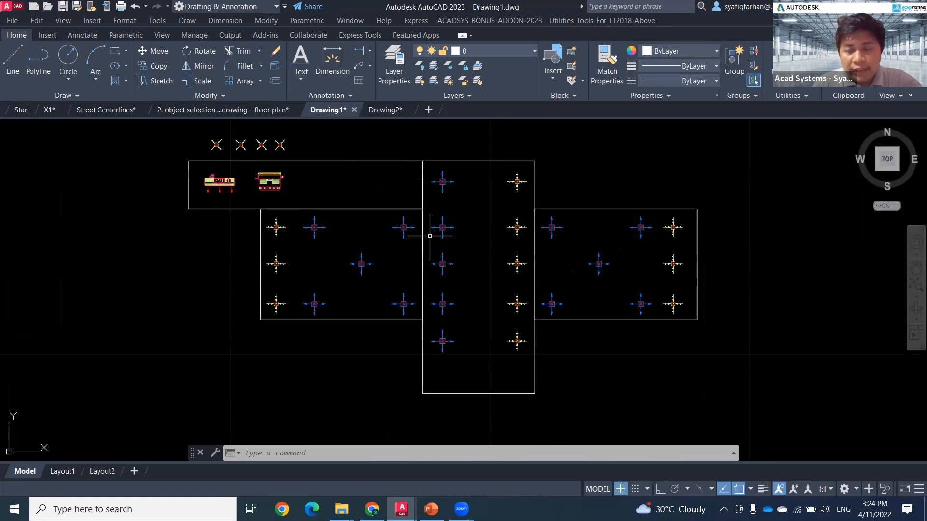
{"action": "middle_click_drag", "start_coordinate": [480, 270], "coordinate": [377, 259]}
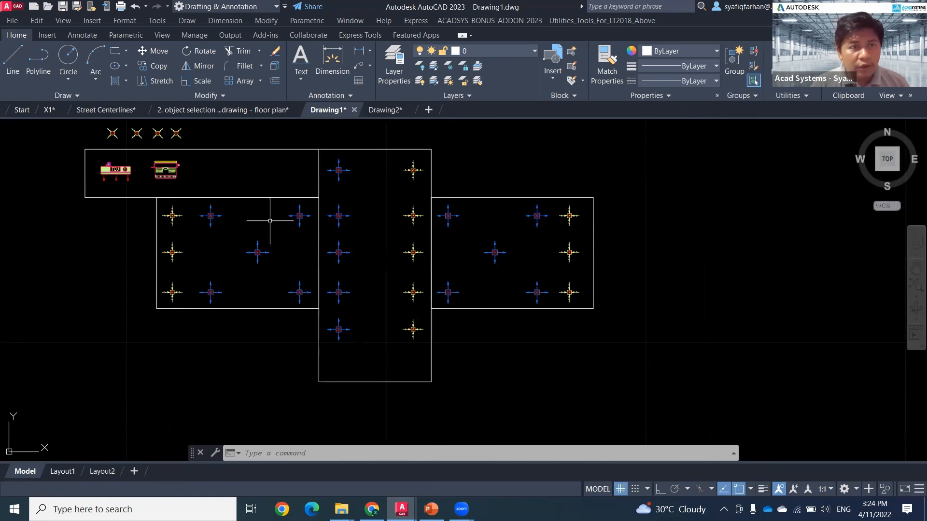
{"action": "middle_click_drag", "start_coordinate": [581, 320], "coordinate": [502, 310]}
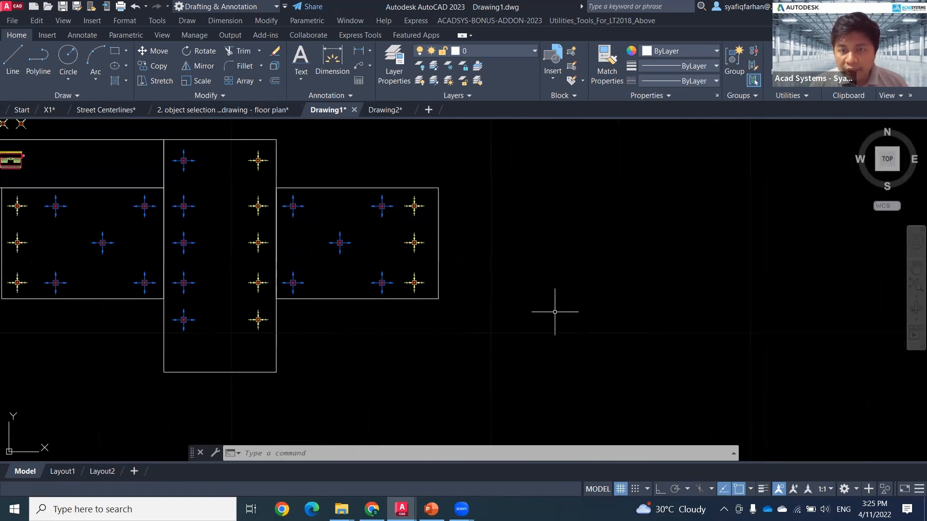
Draw a 2 by 2 rectangle in the empty space right of the floor layout.
{"action": "middle_click_drag", "start_coordinate": [549, 314], "coordinate": [483, 281]}
{"action": "type", "text": "rec"}
{"action": "key", "text": "Return"}
{"action": "left_click", "coordinate": [451, 288]}
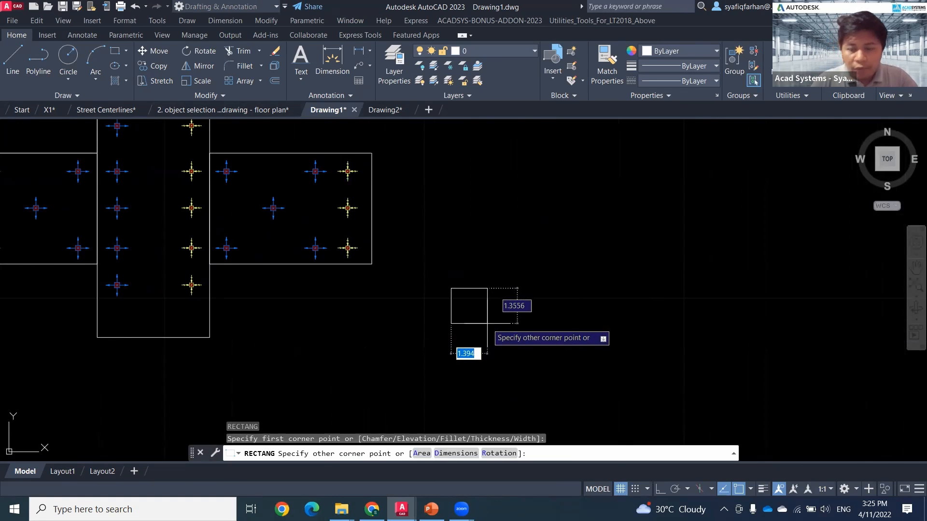
{"action": "type", "text": "2"}
{"action": "key", "text": "Tab"}
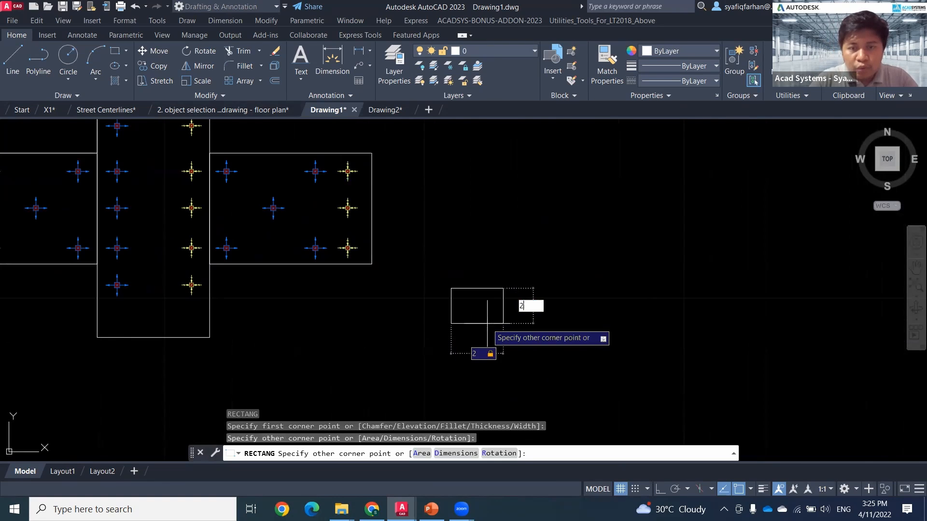
{"action": "type", "text": "2"}
{"action": "key", "text": "Return"}
Convert the square into a block named rec with its base point at the square's centre, and open it for block editing.
{"action": "scroll", "coordinate": [487, 324], "scroll_direction": "up", "scroll_amount": 3}
{"action": "left_click", "coordinate": [512, 346]}
{"action": "left_click", "coordinate": [318, 170]}
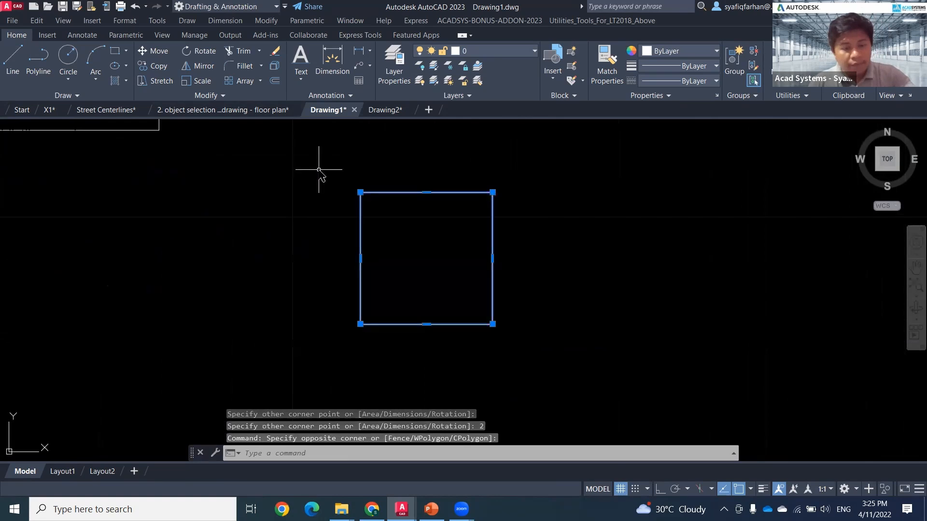
{"action": "type", "text": "b"}
{"action": "key", "text": "Return"}
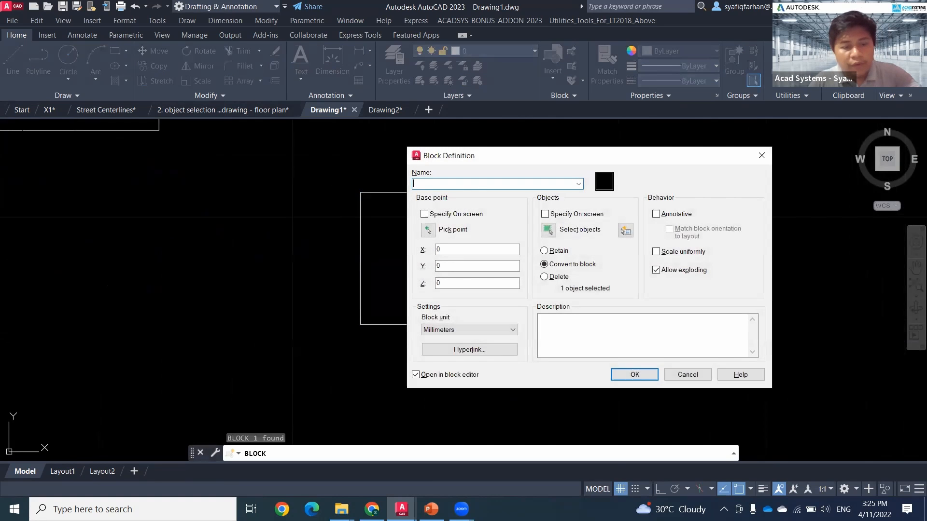
{"action": "left_click", "coordinate": [428, 230]}
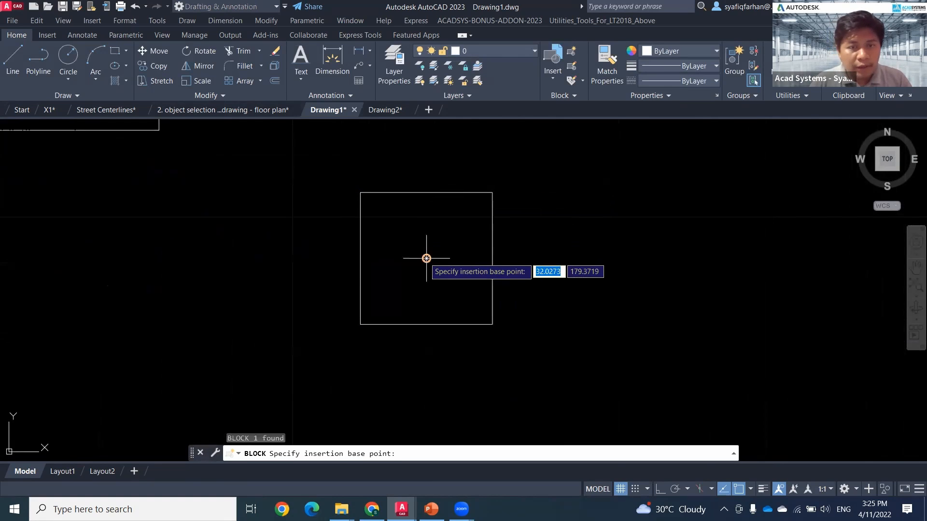
{"action": "left_click", "coordinate": [426, 256]}
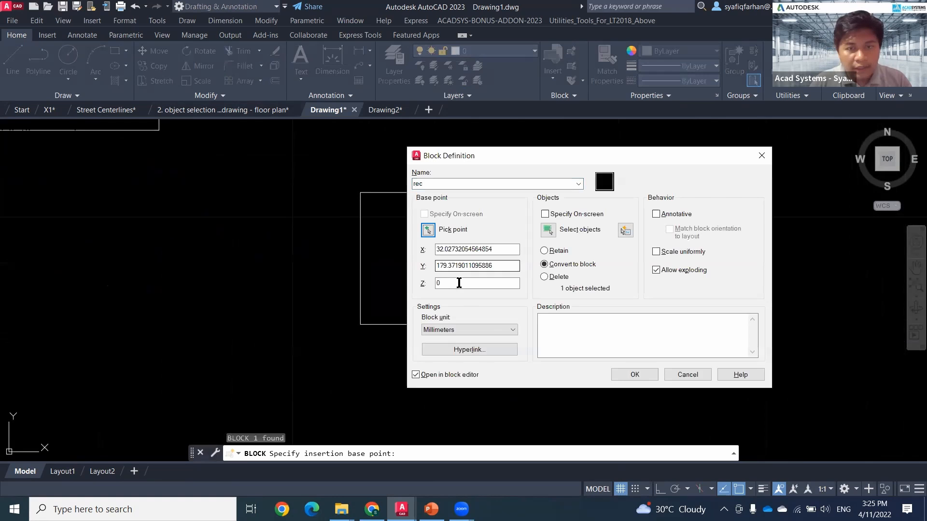
{"action": "left_click", "coordinate": [634, 374]}
{"action": "middle_click_drag", "start_coordinate": [655, 313], "coordinate": [661, 299]}
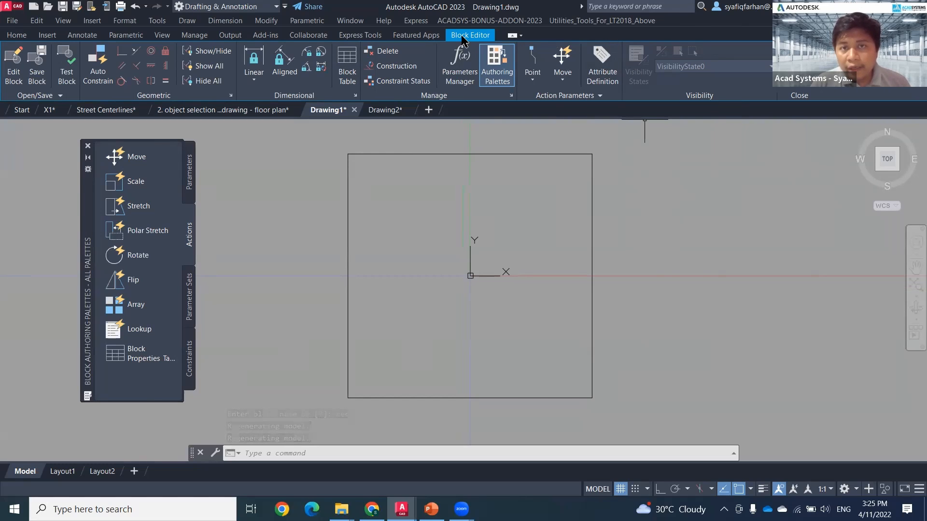
Define an invisible attribute Tag with prompt "What is tag if" and Middle center justification, and place it at the square's centre.
{"action": "left_click", "coordinate": [612, 86]}
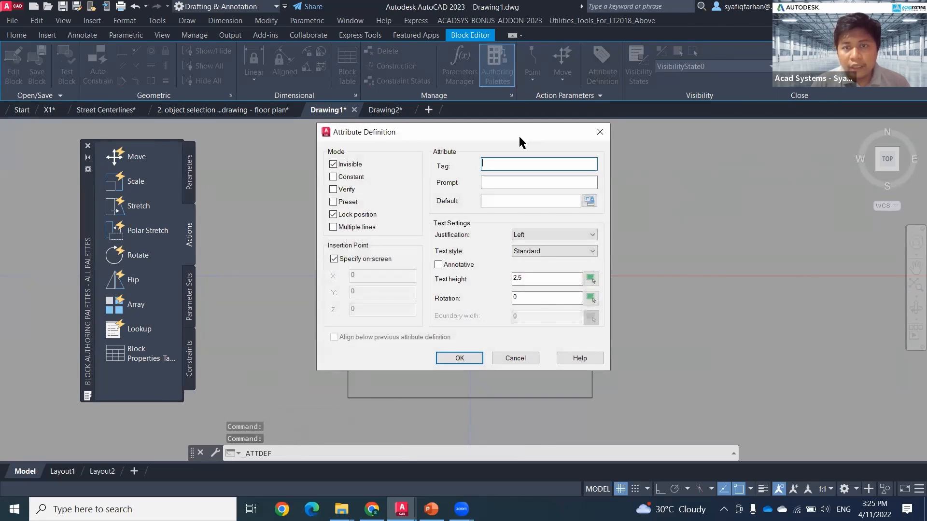
{"action": "left_click_drag", "start_coordinate": [518, 135], "coordinate": [778, 123]}
{"action": "type", "text": "Tag"}
{"action": "left_click", "coordinate": [758, 169]}
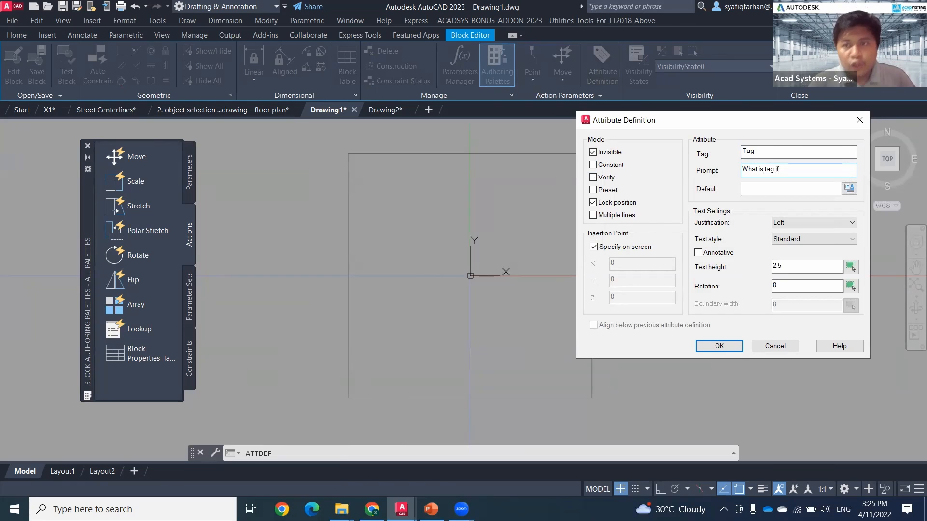
{"action": "left_click", "coordinate": [819, 222]}
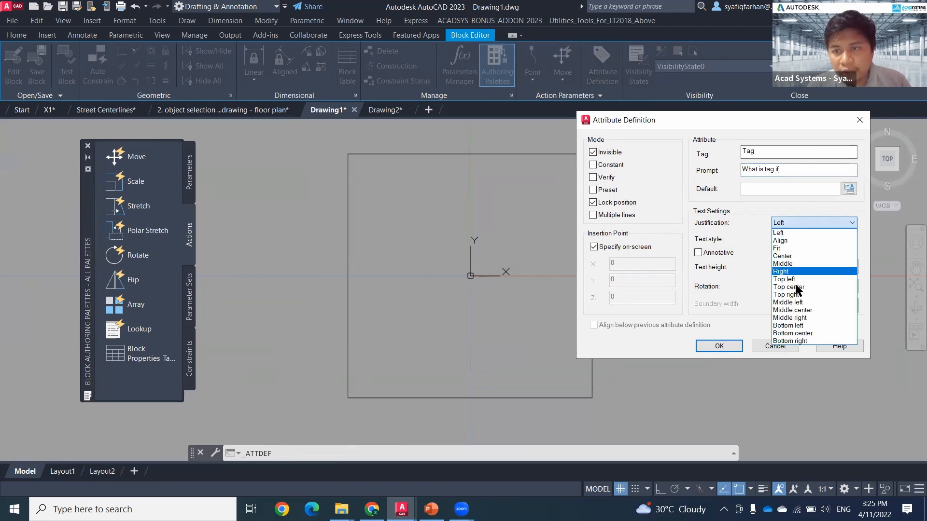
{"action": "left_click", "coordinate": [796, 310]}
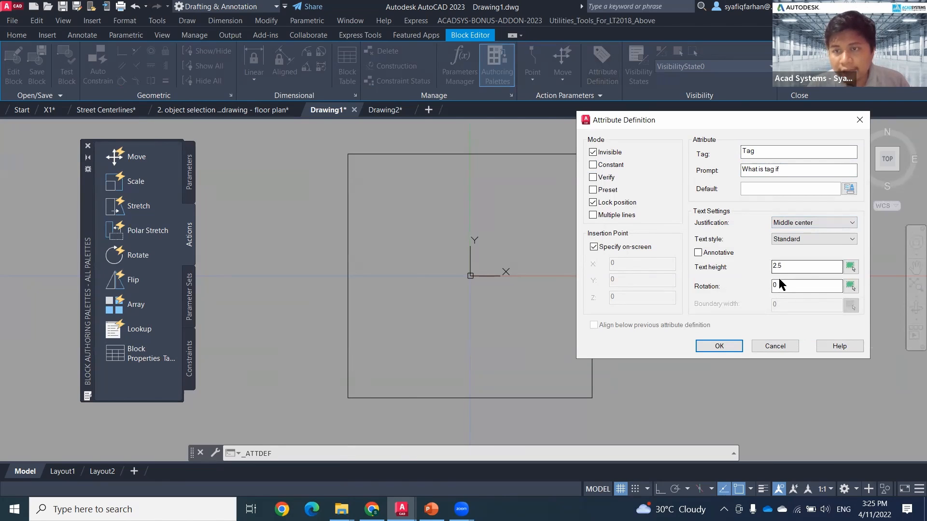
{"action": "left_click", "coordinate": [719, 345]}
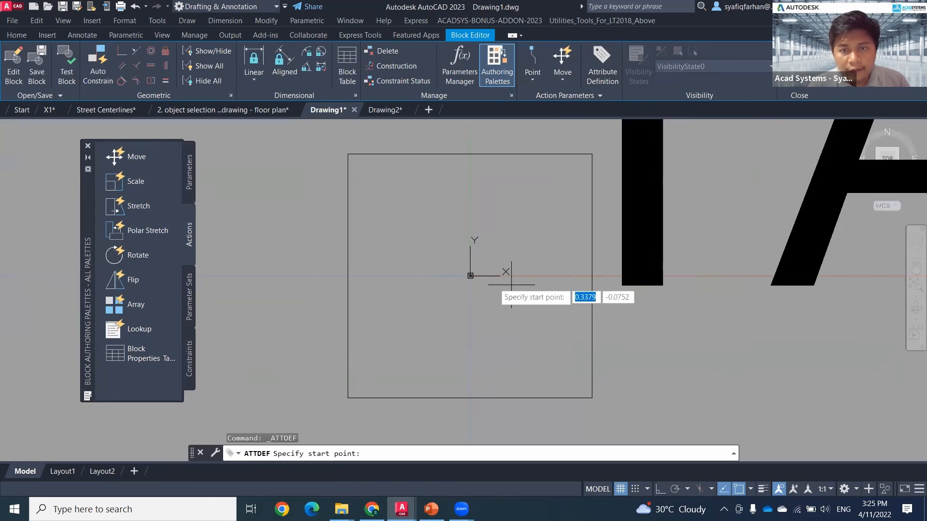
{"action": "left_click", "coordinate": [470, 275]}
{"action": "scroll", "coordinate": [521, 289], "scroll_direction": "down", "scroll_amount": 3}
{"action": "scroll", "coordinate": [557, 317], "scroll_direction": "up", "scroll_amount": 1}
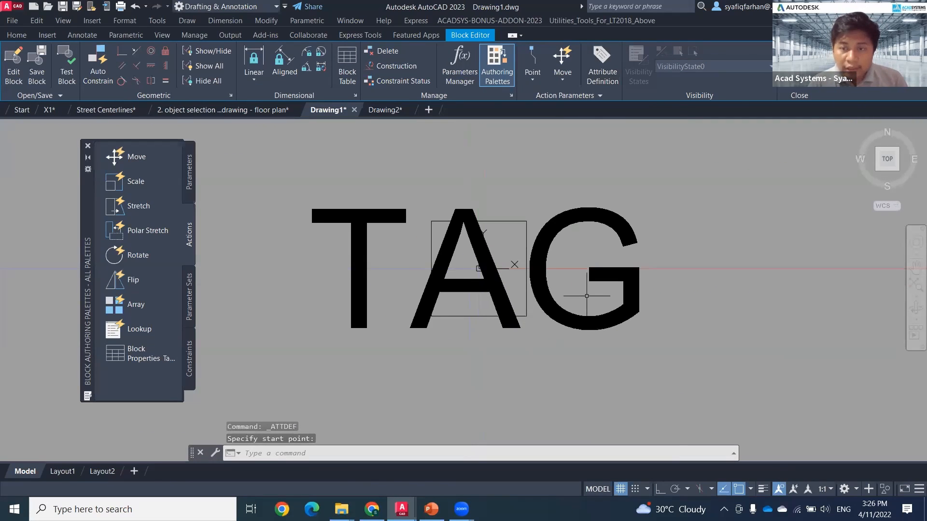
Set the TAG attribute's text height to 1.
{"action": "left_click", "coordinate": [569, 314]}
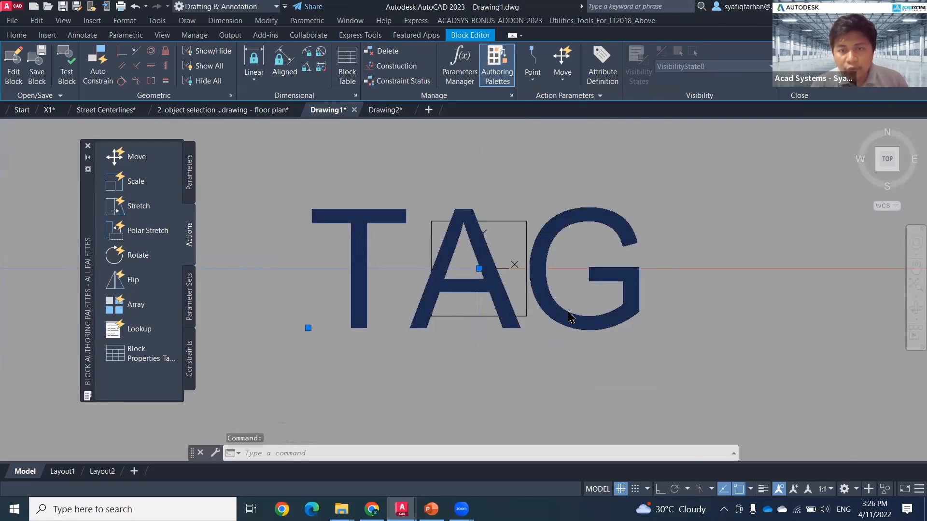
{"action": "right_click", "coordinate": [569, 315]}
{"action": "left_click", "coordinate": [595, 483]}
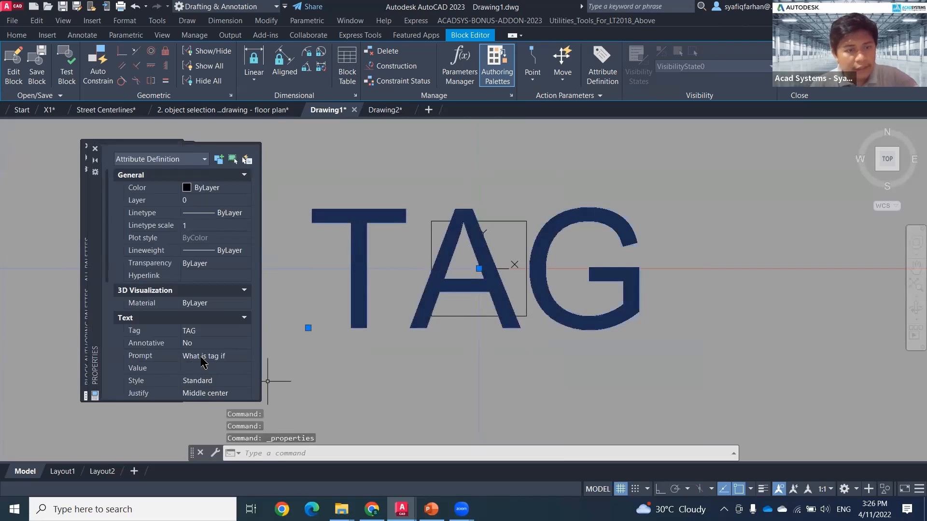
{"action": "scroll", "coordinate": [201, 362], "scroll_direction": "down", "scroll_amount": 3}
{"action": "left_click", "coordinate": [201, 308]}
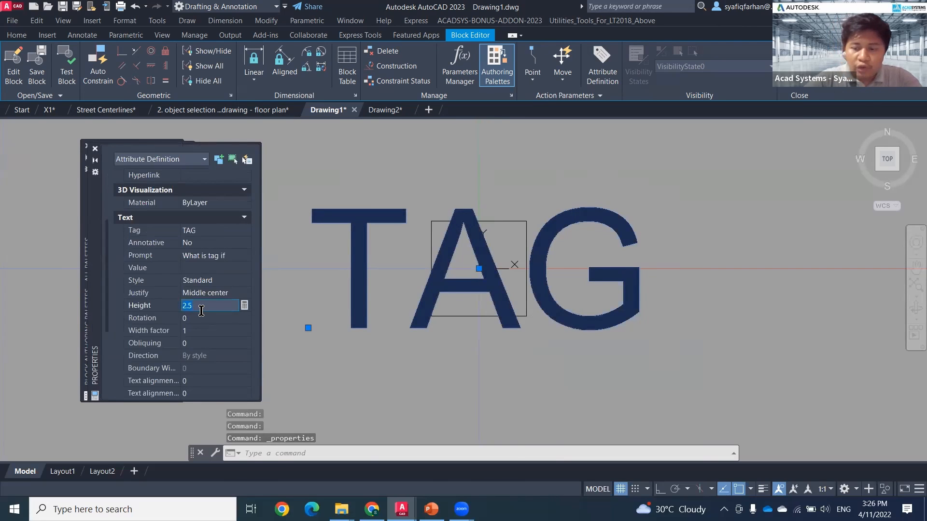
{"action": "type", "text": "1"}
{"action": "key", "text": "Return"}
{"action": "left_click", "coordinate": [202, 317]}
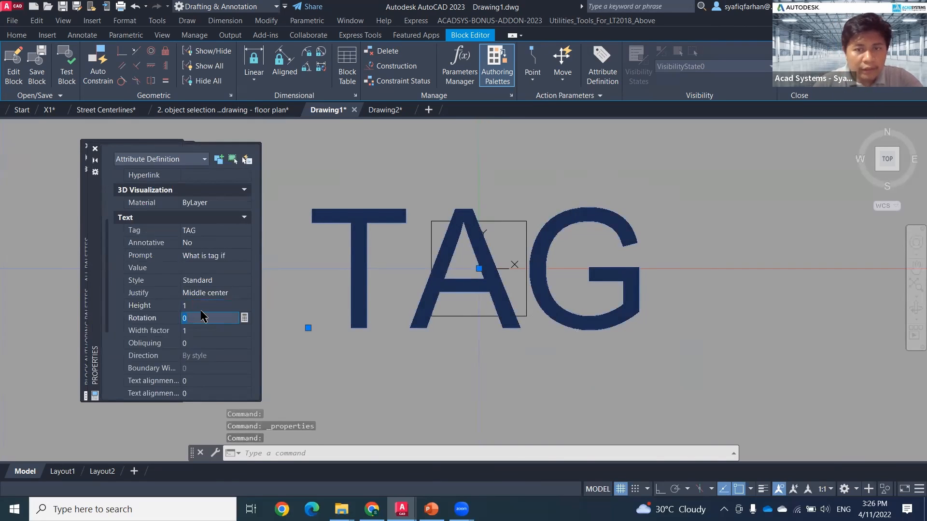
{"action": "left_click", "coordinate": [205, 331]}
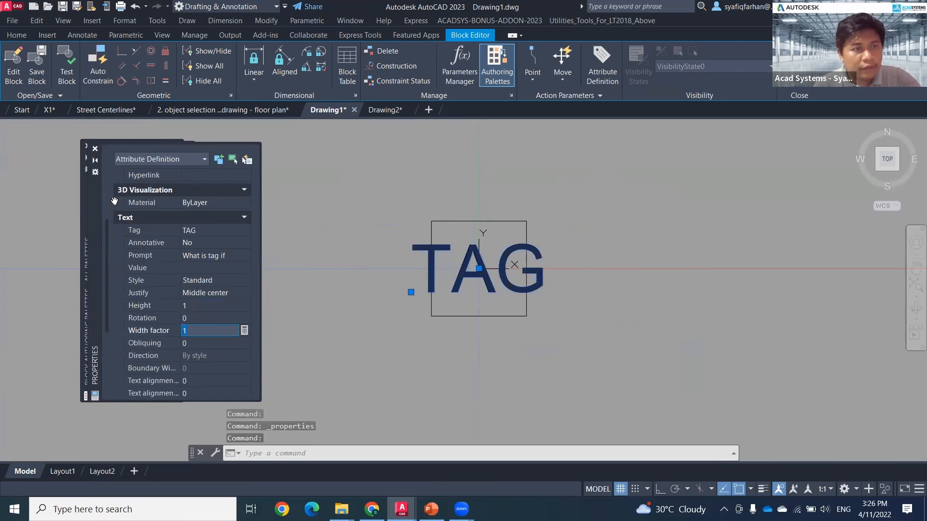
{"action": "left_click", "coordinate": [96, 150]}
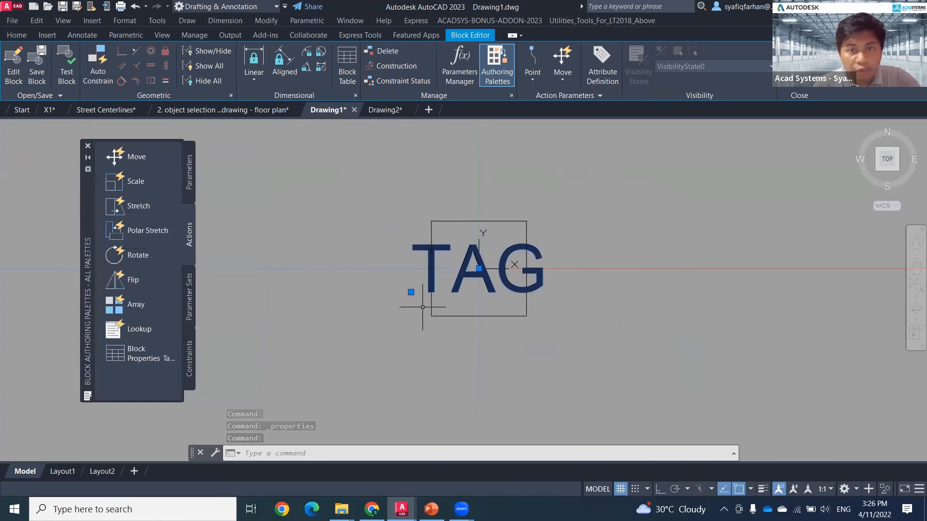
Close the block editor and save the changes to the rec block.
{"action": "scroll", "coordinate": [473, 305], "scroll_direction": "up", "scroll_amount": 2}
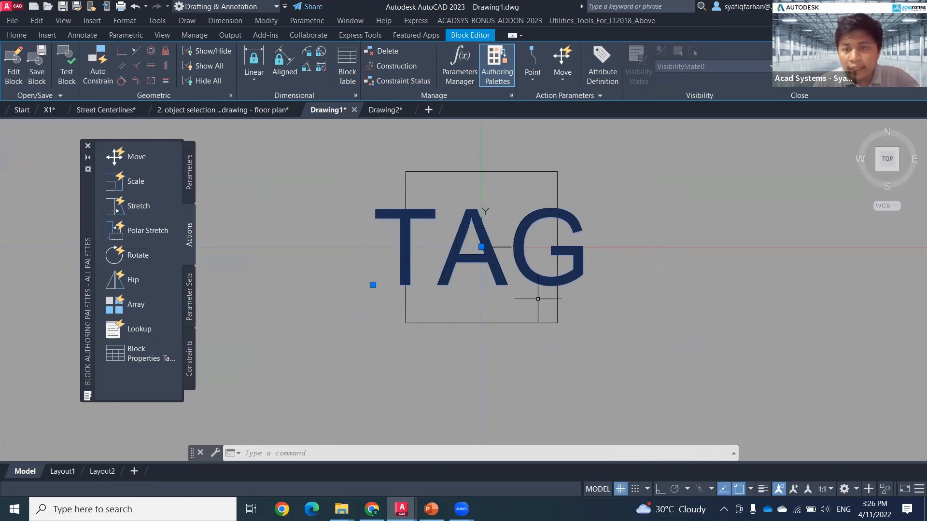
{"action": "left_click", "coordinate": [799, 65]}
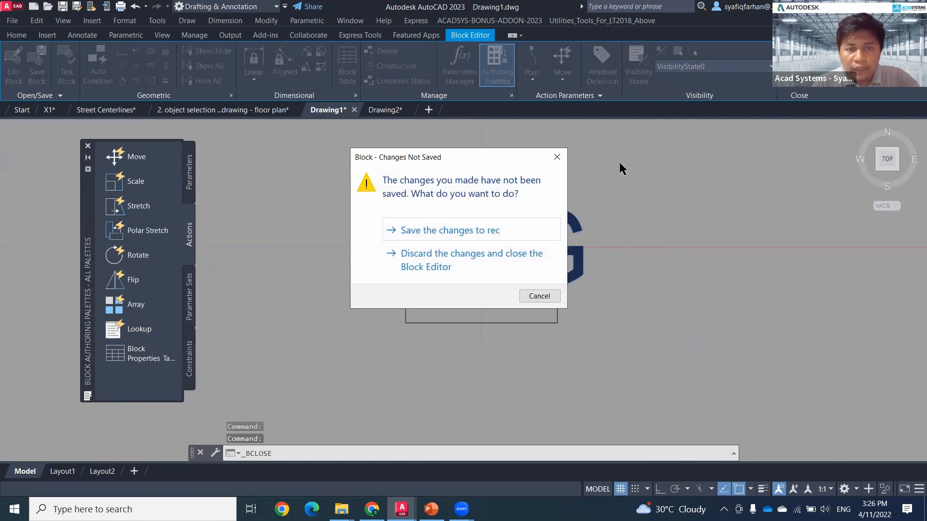
{"action": "left_click", "coordinate": [475, 230]}
Synchronize the attributes of the rec block with ATTSYNC, picking the square in the drawing.
{"action": "left_click_drag", "start_coordinate": [531, 296], "coordinate": [393, 244]}
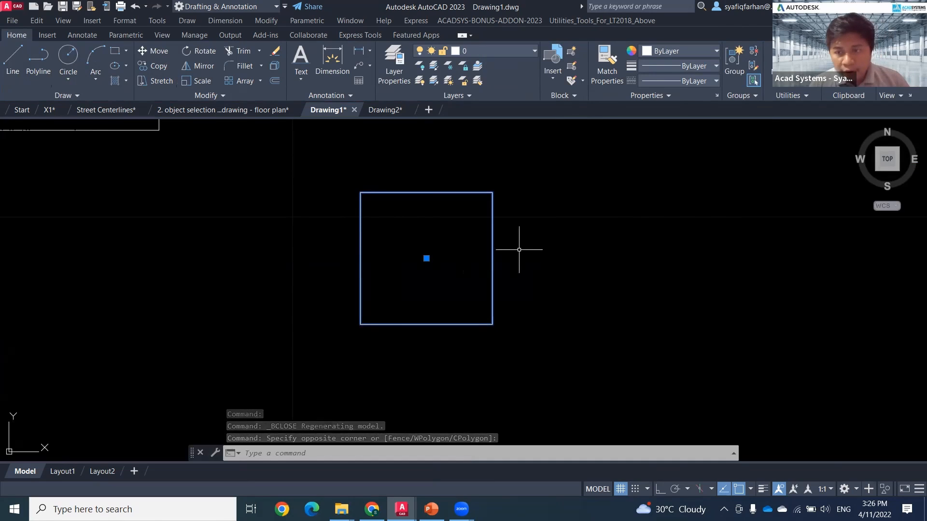
{"action": "middle_click_drag", "start_coordinate": [553, 265], "coordinate": [536, 268]}
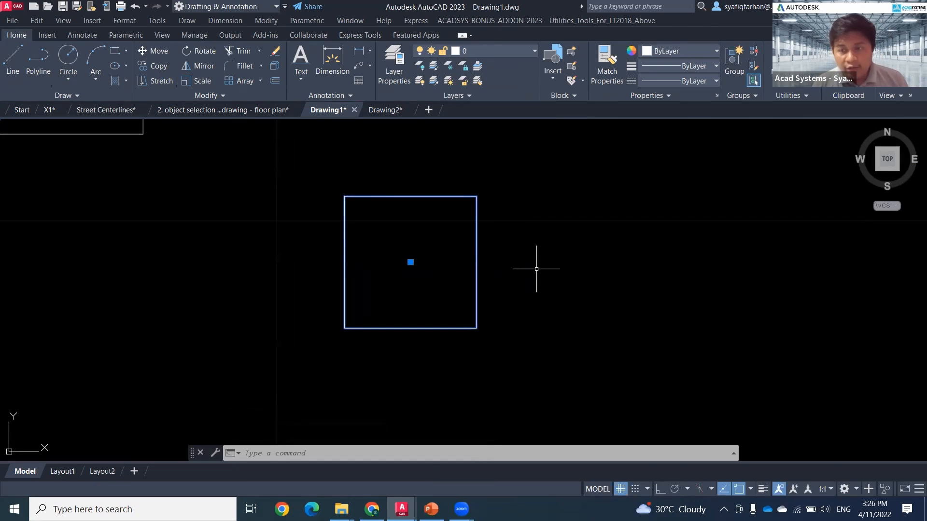
{"action": "type", "text": "t"}
{"action": "key", "text": "BackSpace"}
{"action": "type", "text": "a"}
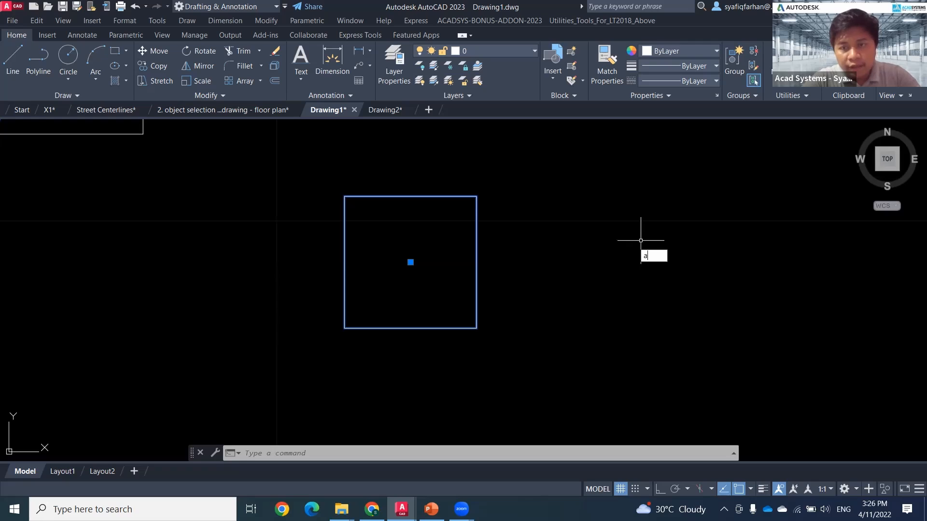
{"action": "type", "text": "tt"}
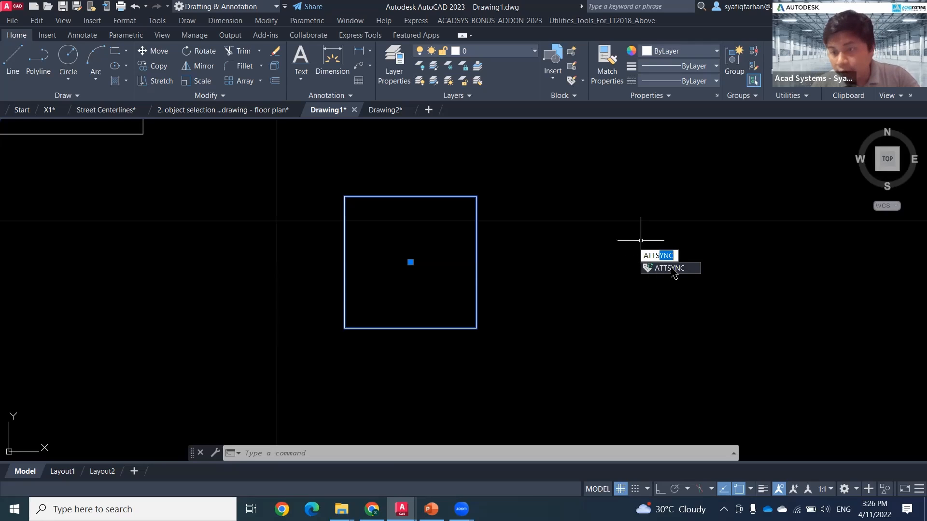
{"action": "left_click", "coordinate": [675, 268]}
{"action": "left_click", "coordinate": [700, 312]}
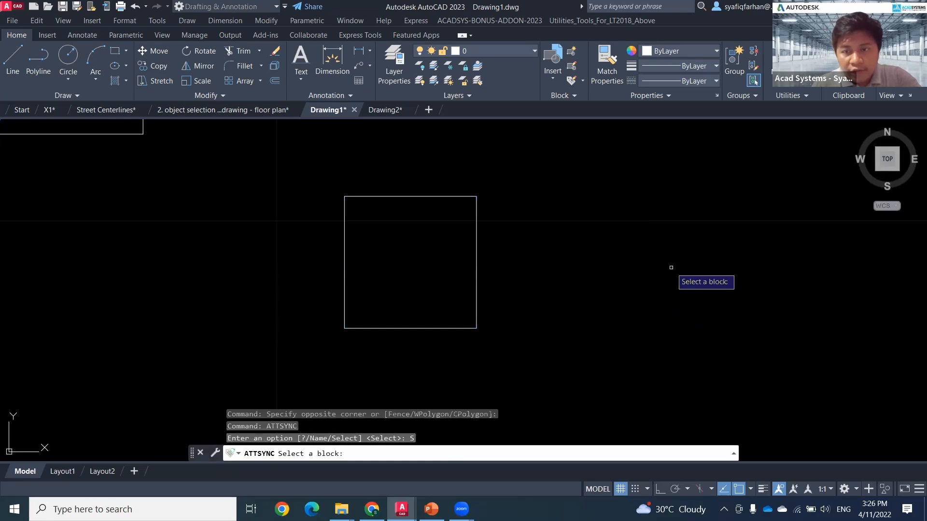
{"action": "left_click", "coordinate": [474, 228]}
{"action": "left_click", "coordinate": [502, 251]}
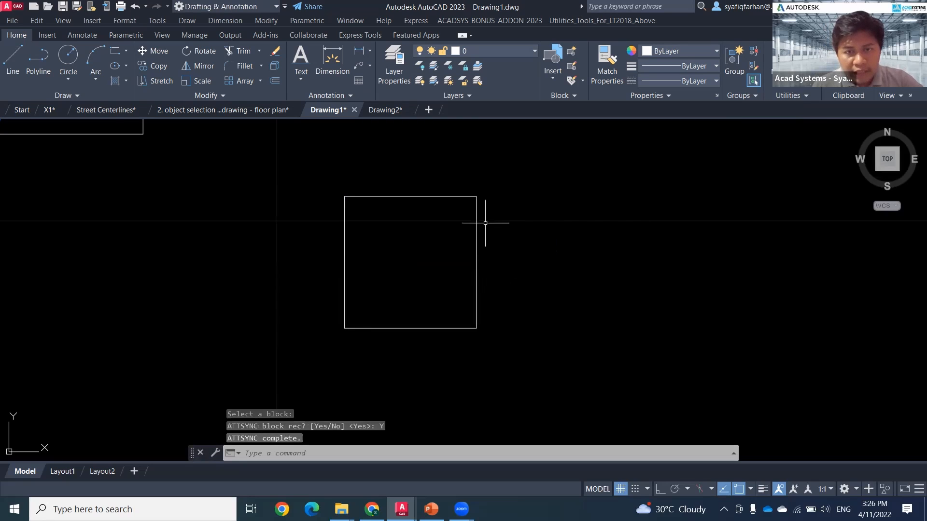
{"action": "left_click", "coordinate": [480, 223]}
{"action": "left_click", "coordinate": [478, 230]}
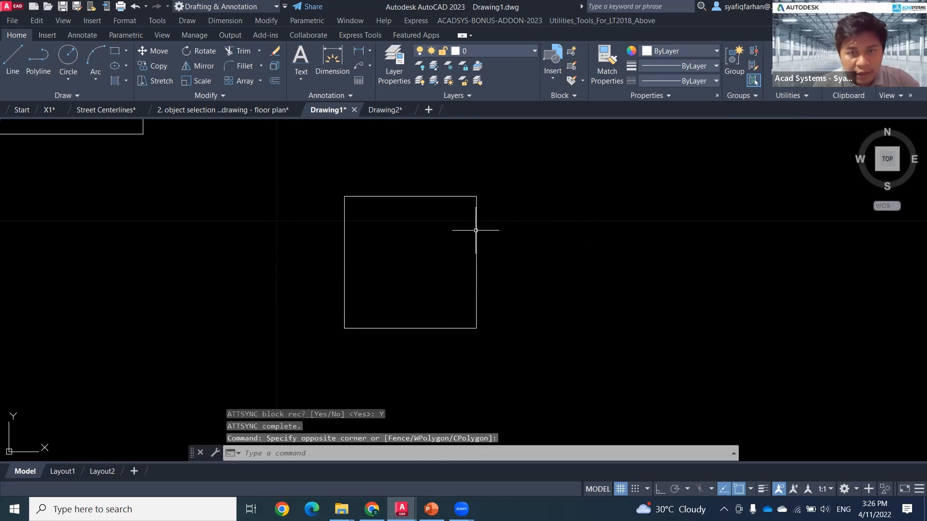
Set the TAG attribute value of the square rec block to A1.
{"action": "double_click", "coordinate": [477, 231]}
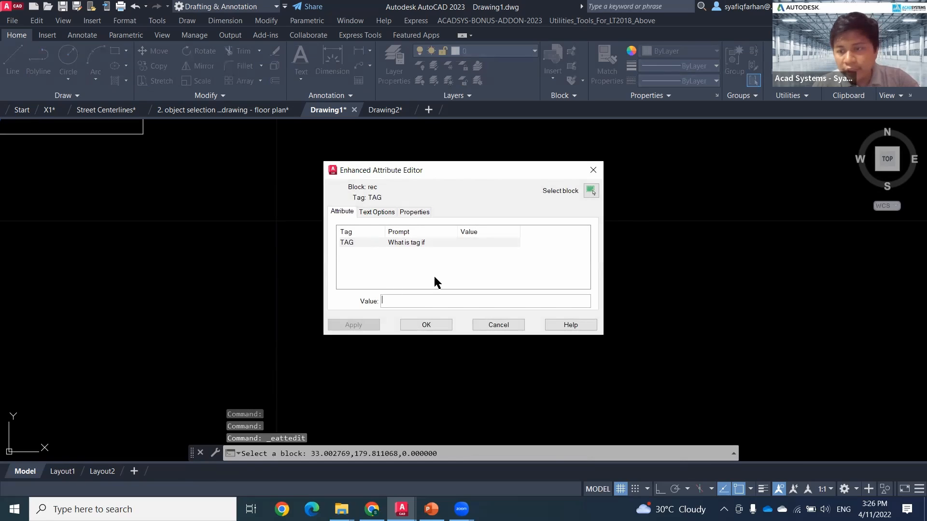
{"action": "type", "text": "A1"}
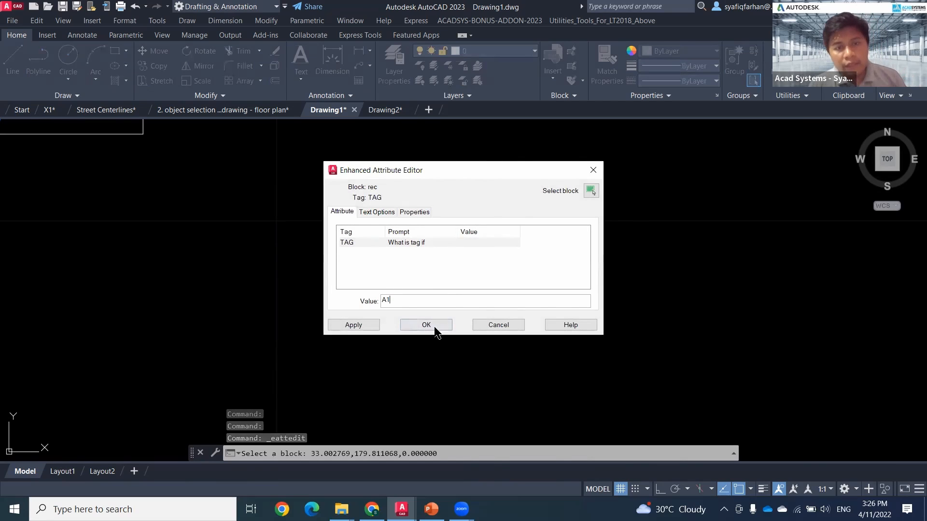
{"action": "left_click", "coordinate": [434, 327]}
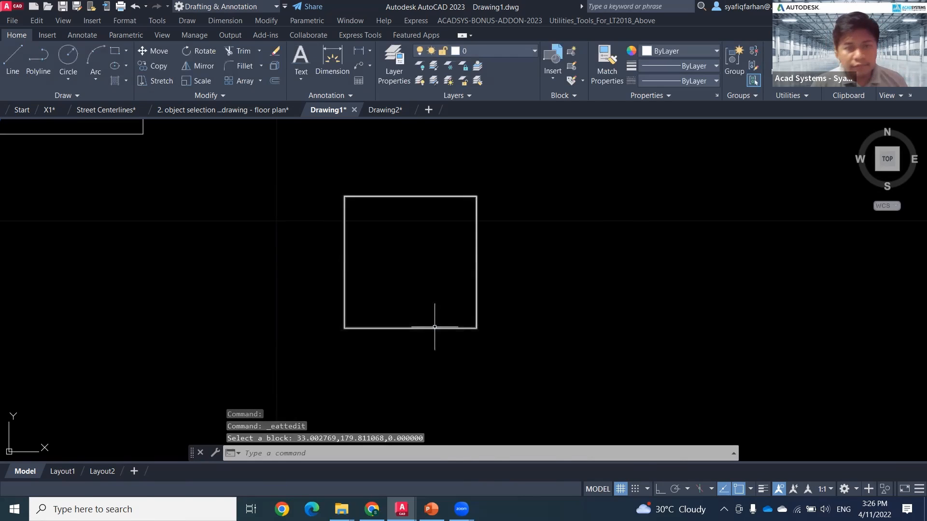
{"action": "left_click", "coordinate": [476, 268]}
{"action": "left_click", "coordinate": [476, 328]}
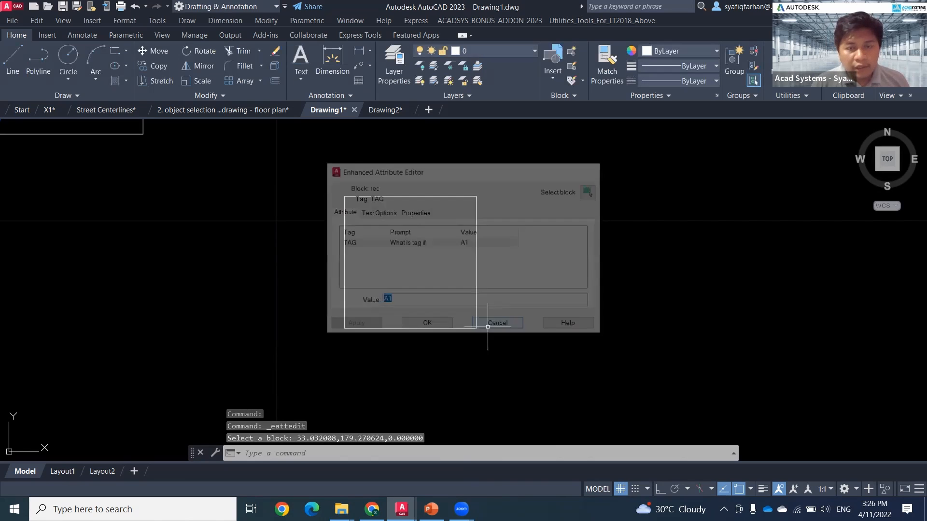
Open the rec block in the block editor and set the TAG attribute's Invisible property to No.
{"action": "left_click", "coordinate": [480, 277]}
{"action": "left_click", "coordinate": [475, 276]}
{"action": "right_click", "coordinate": [475, 276]}
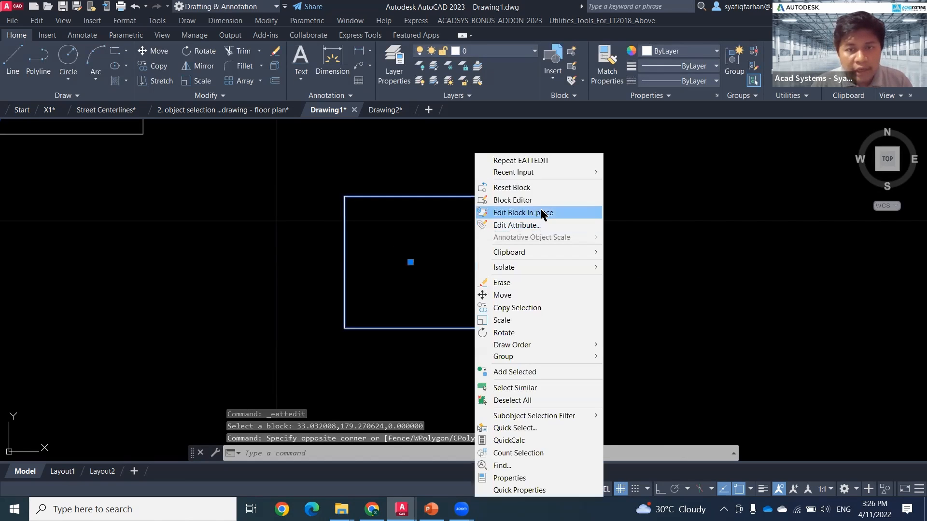
{"action": "left_click", "coordinate": [540, 203]}
{"action": "left_click", "coordinate": [550, 278]}
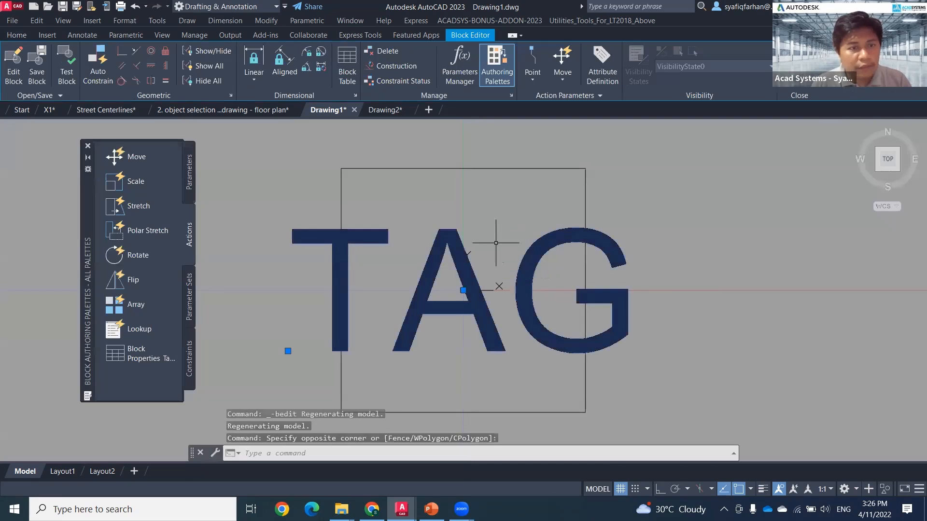
{"action": "type", "text": "PR"}
{"action": "key", "text": "Return"}
{"action": "scroll", "coordinate": [188, 362], "scroll_direction": "down", "scroll_amount": 10}
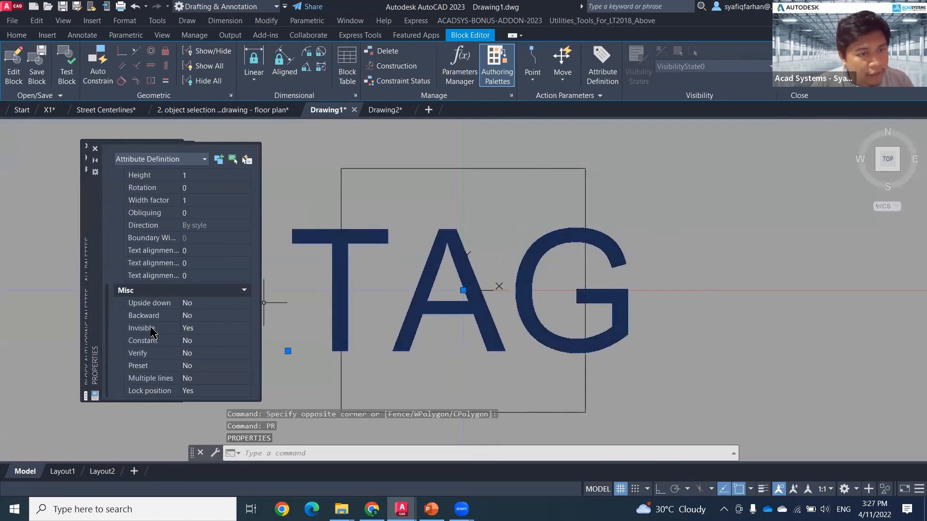
{"action": "left_click", "coordinate": [208, 329]}
{"action": "left_click", "coordinate": [200, 345]}
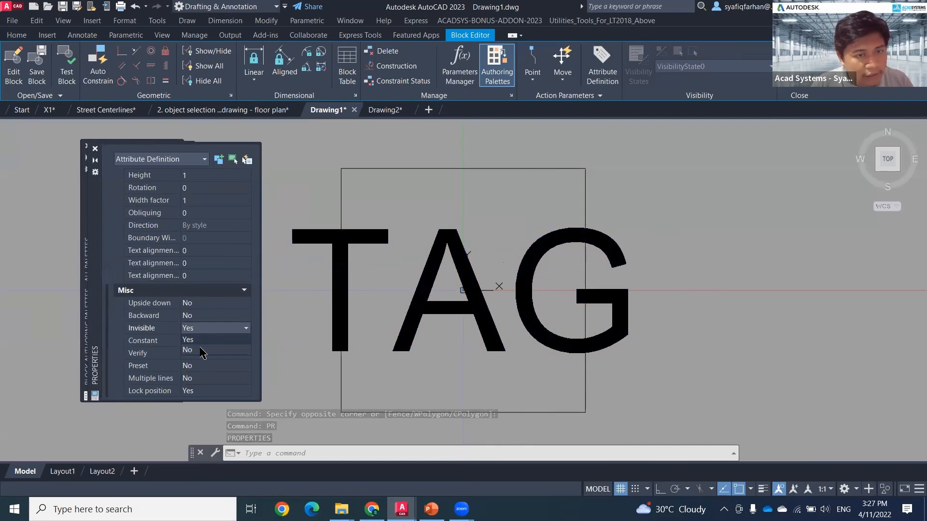
{"action": "left_click", "coordinate": [95, 150]}
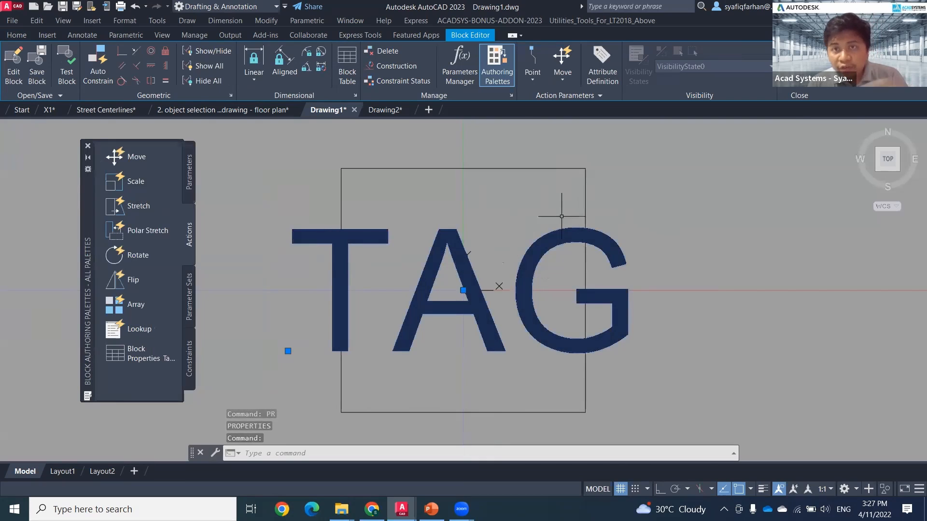
{"action": "left_click", "coordinate": [600, 81]}
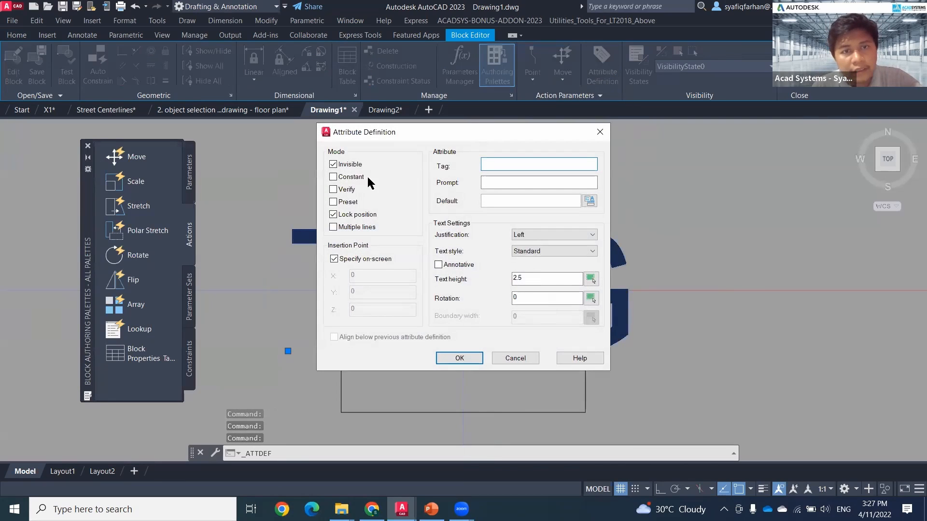
{"action": "left_click", "coordinate": [333, 165]}
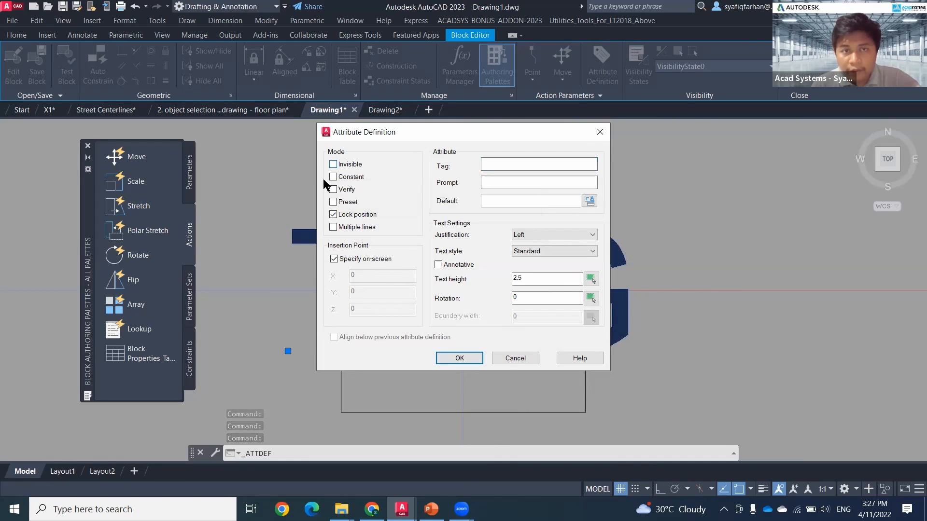
{"action": "left_click", "coordinate": [511, 357]}
Close the block editor saving the changes to rec, and synchronize the block's attributes with ATTSYNC by picking the square.
{"action": "left_click", "coordinate": [799, 67]}
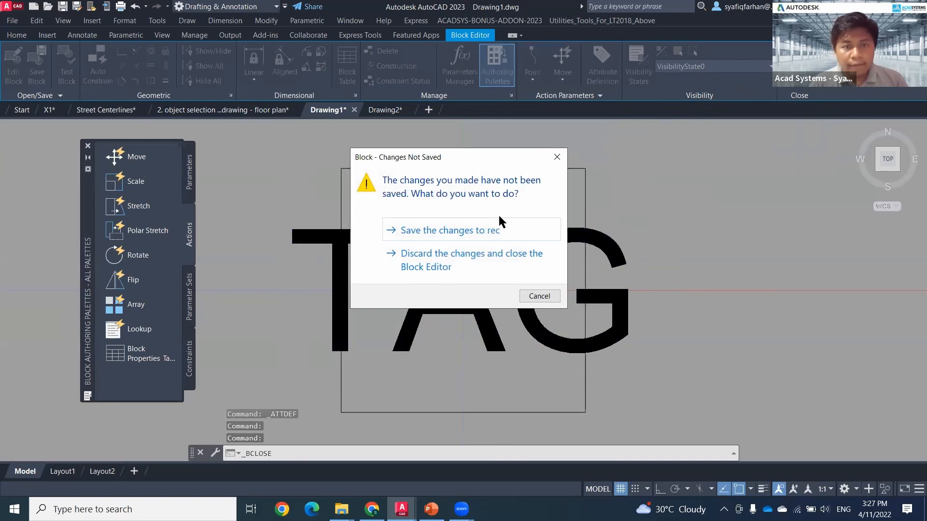
{"action": "left_click", "coordinate": [490, 232]}
{"action": "type", "text": "atts"}
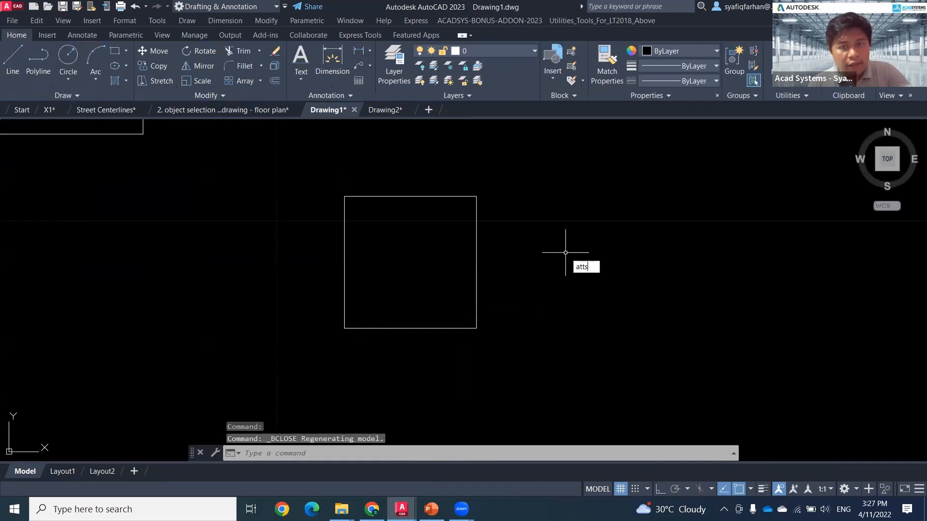
{"action": "type", "text": "ync"}
{"action": "key", "text": "Return"}
{"action": "left_click", "coordinate": [602, 307]}
{"action": "left_click", "coordinate": [478, 213]}
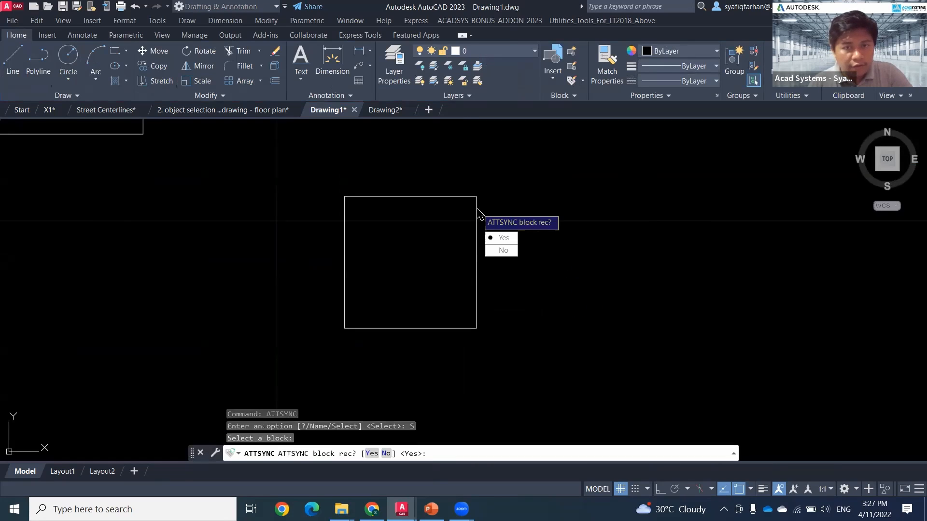
{"action": "left_click", "coordinate": [502, 238]}
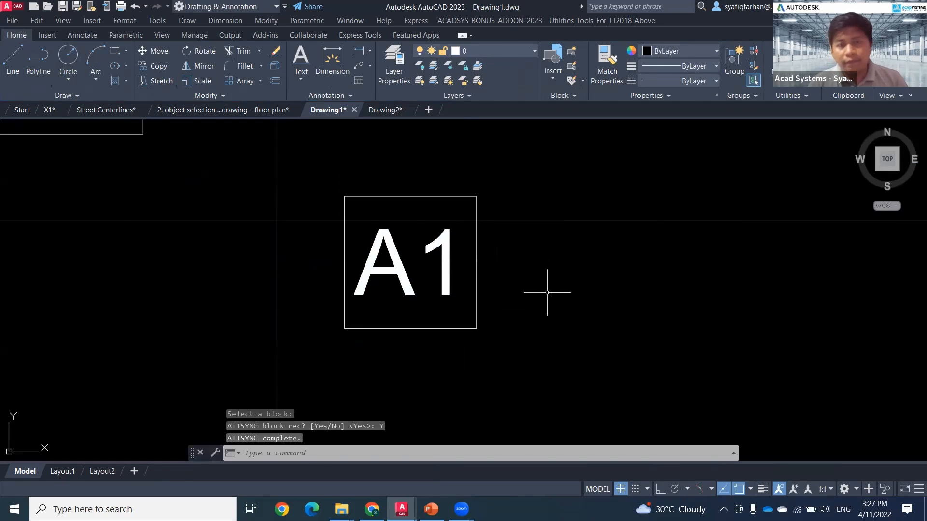
Copy the A1 block from its lower-left corner to four scattered positions in the empty area beside it.
{"action": "scroll", "coordinate": [555, 356], "scroll_direction": "down", "scroll_amount": 5}
{"action": "left_click", "coordinate": [428, 335]}
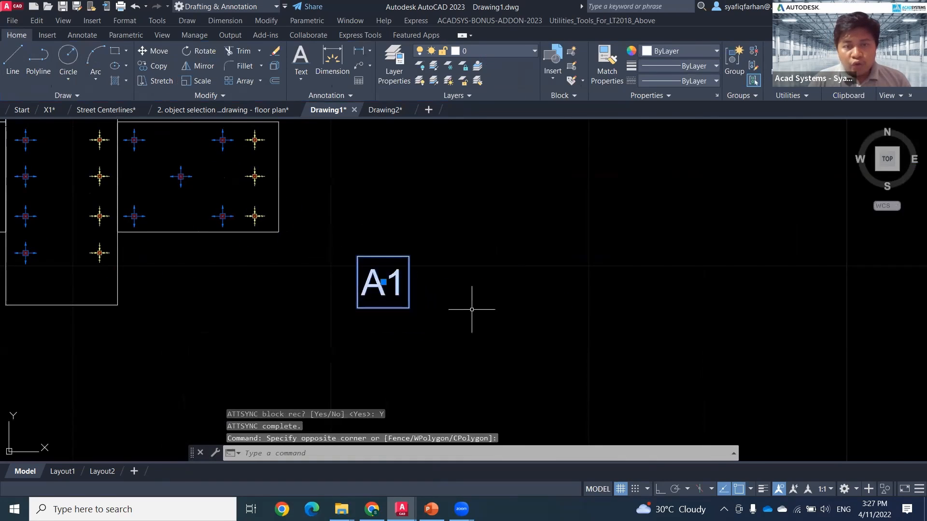
{"action": "middle_click_drag", "start_coordinate": [472, 309], "coordinate": [431, 336]}
{"action": "type", "text": "co"}
{"action": "key", "text": "Return"}
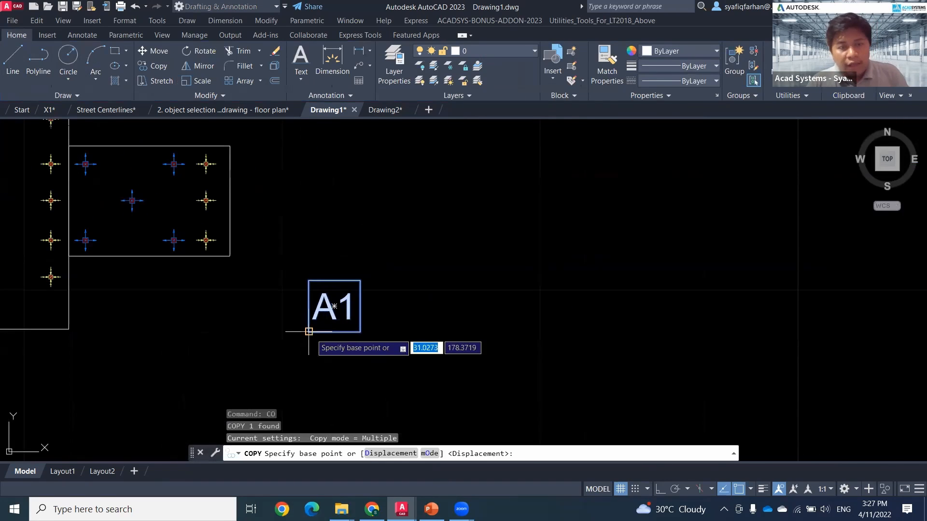
{"action": "left_click", "coordinate": [309, 331]}
{"action": "left_click", "coordinate": [423, 259]}
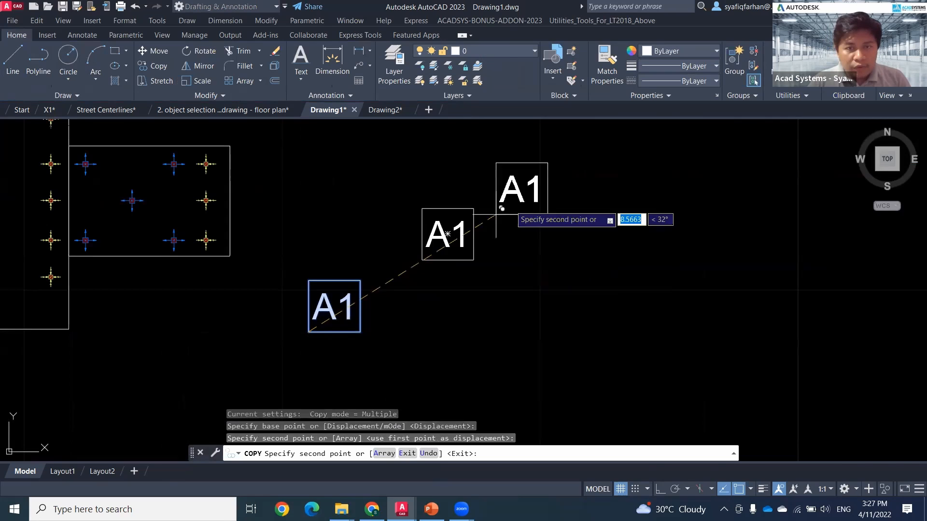
{"action": "left_click", "coordinate": [538, 188]}
{"action": "left_click", "coordinate": [700, 188]}
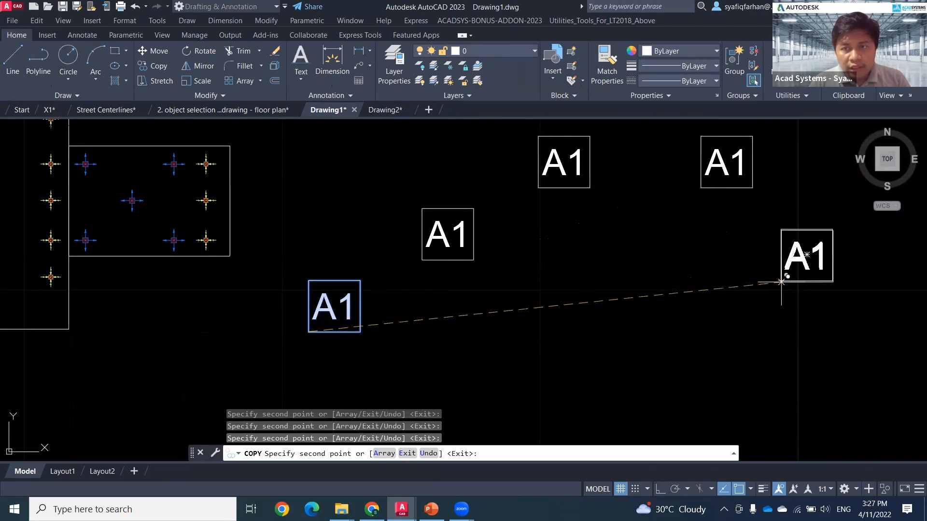
{"action": "left_click", "coordinate": [780, 281]}
{"action": "middle_click_drag", "start_coordinate": [741, 308], "coordinate": [732, 311]}
{"action": "key", "text": "Escape"}
{"action": "key", "text": "Escape"}
Set the TAG values of the first three copied blocks to A2, A3 and A4 in order.
{"action": "left_click", "coordinate": [448, 239]}
{"action": "double_click", "coordinate": [449, 239]}
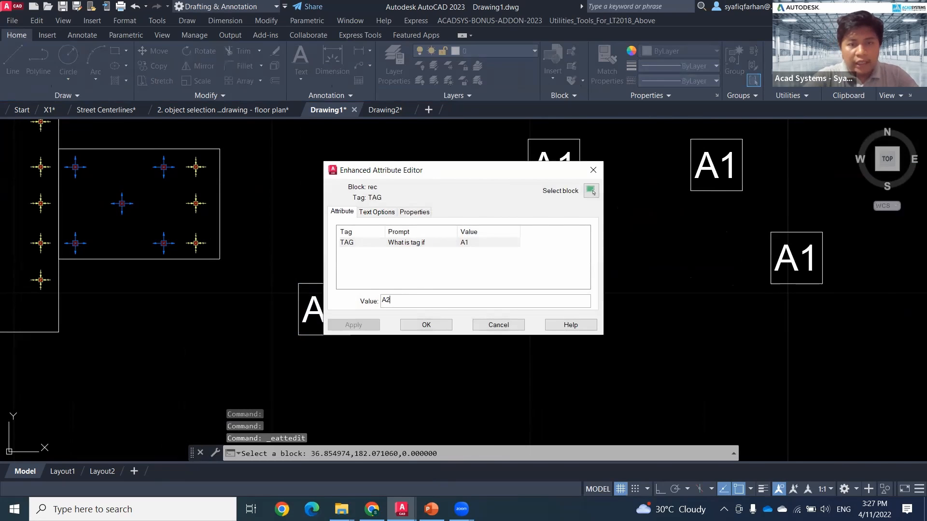
{"action": "left_click", "coordinate": [425, 325]}
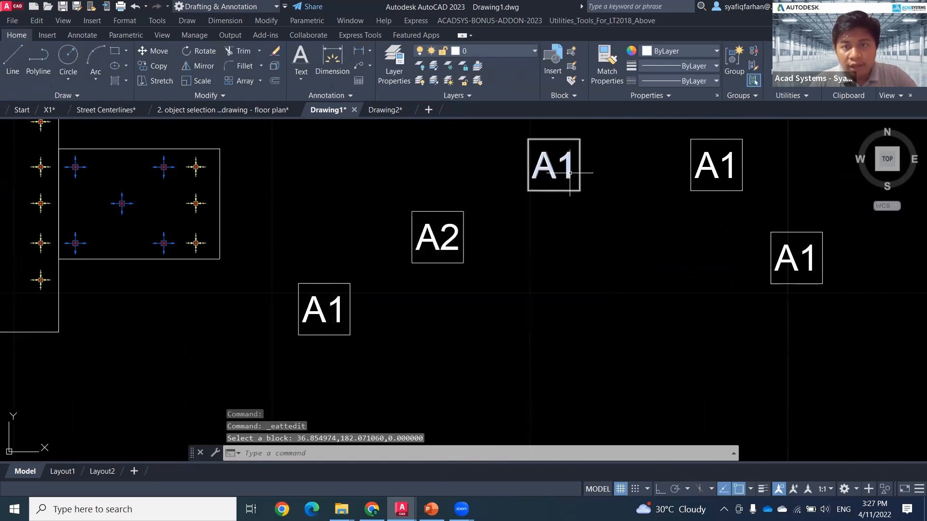
{"action": "double_click", "coordinate": [574, 183]}
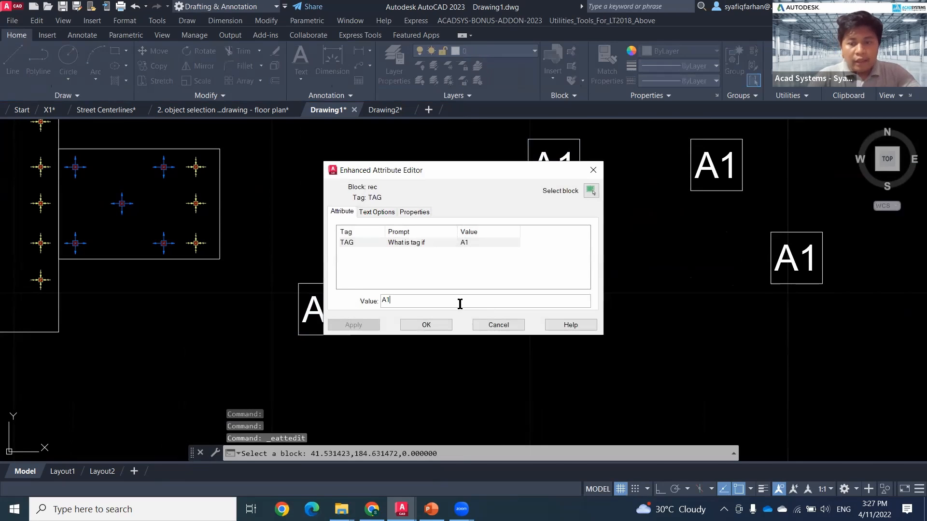
{"action": "left_click", "coordinate": [425, 325]}
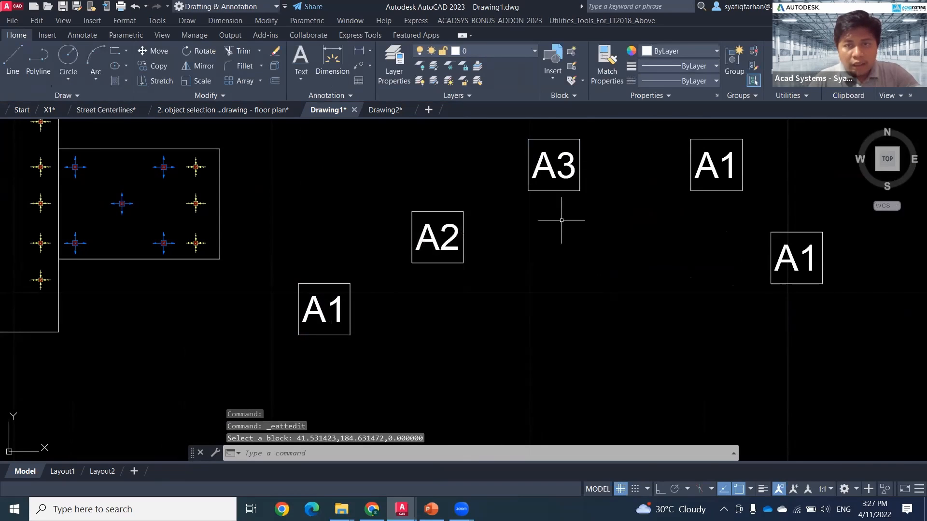
{"action": "double_click", "coordinate": [706, 169]}
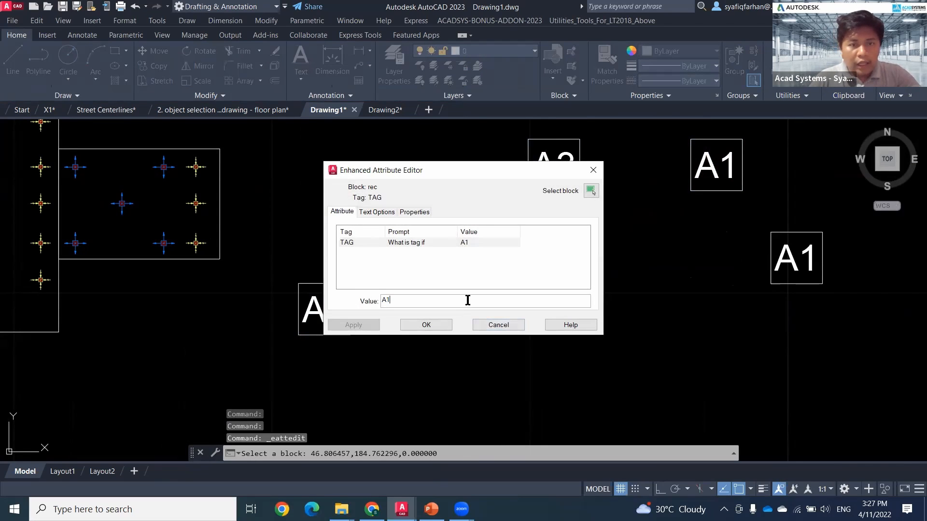
{"action": "key", "text": "BackSpace"}
{"action": "type", "text": "4"}
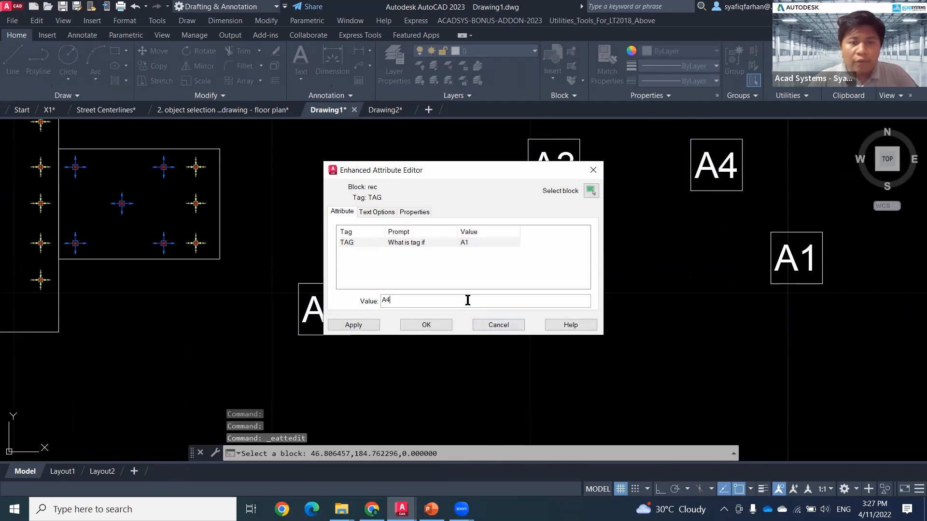
{"action": "left_click", "coordinate": [449, 328]}
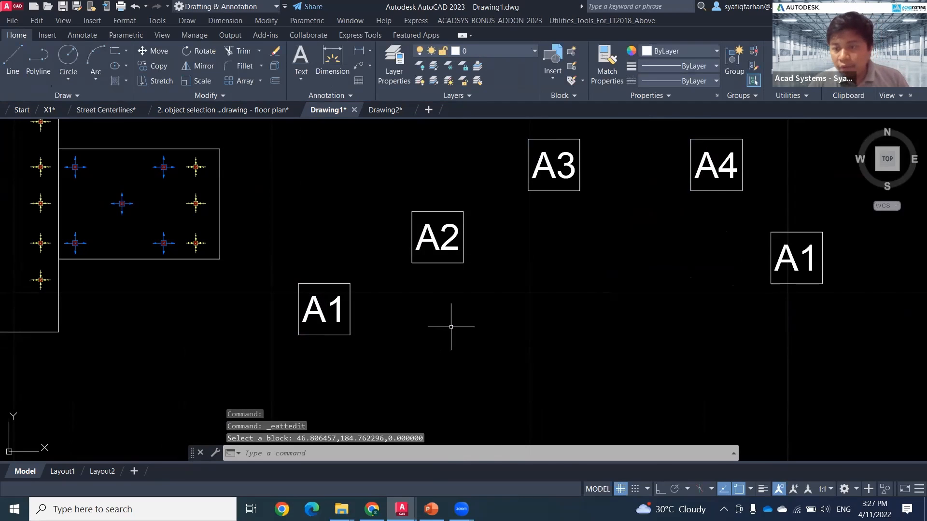
{"action": "mouse_move", "coordinate": [483, 337]}
{"action": "middle_mouse_down"}
{"action": "mouse_move", "coordinate": [425, 331]}
{"action": "mouse_move", "coordinate": [434, 317]}
{"action": "mouse_move", "coordinate": [384, 339]}
{"action": "middle_mouse_up"}
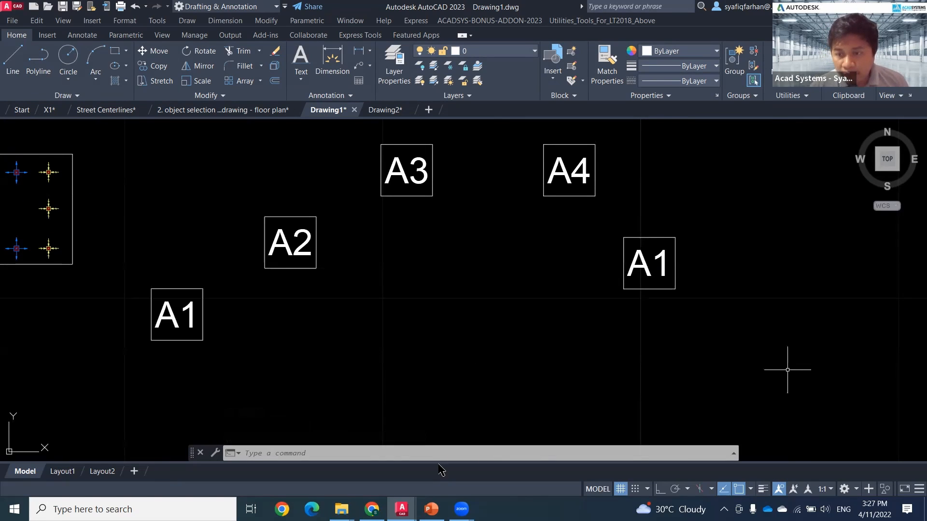
{"action": "key", "text": "alt+Tab"}
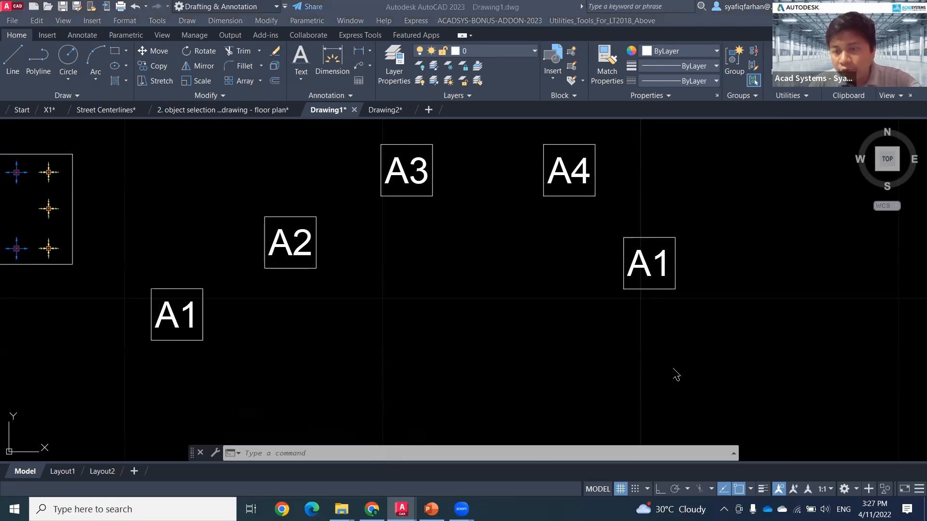
{"action": "key", "text": "alt+Tab"}
{"action": "middle_click_drag", "start_coordinate": [629, 302], "coordinate": [415, 310]}
{"action": "left_click", "coordinate": [379, 232]}
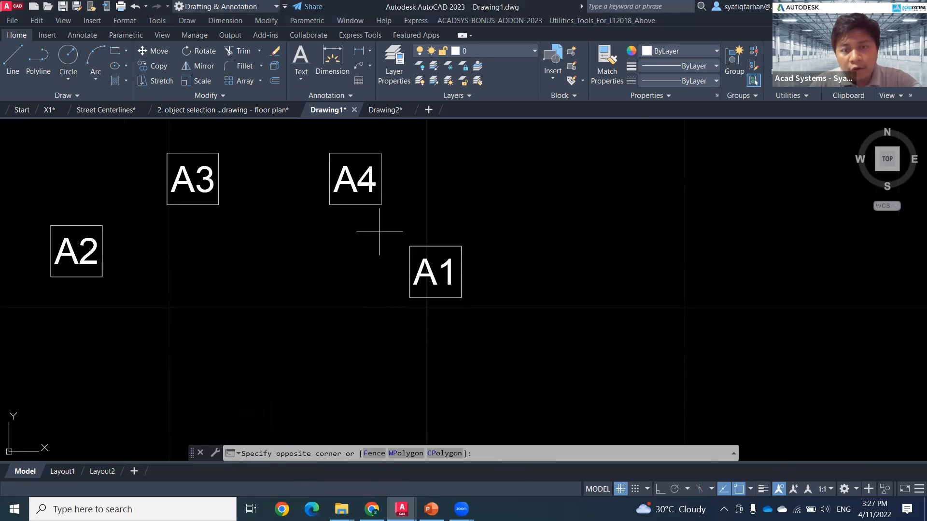
{"action": "left_click", "coordinate": [531, 343]}
{"action": "key", "text": "Escape"}
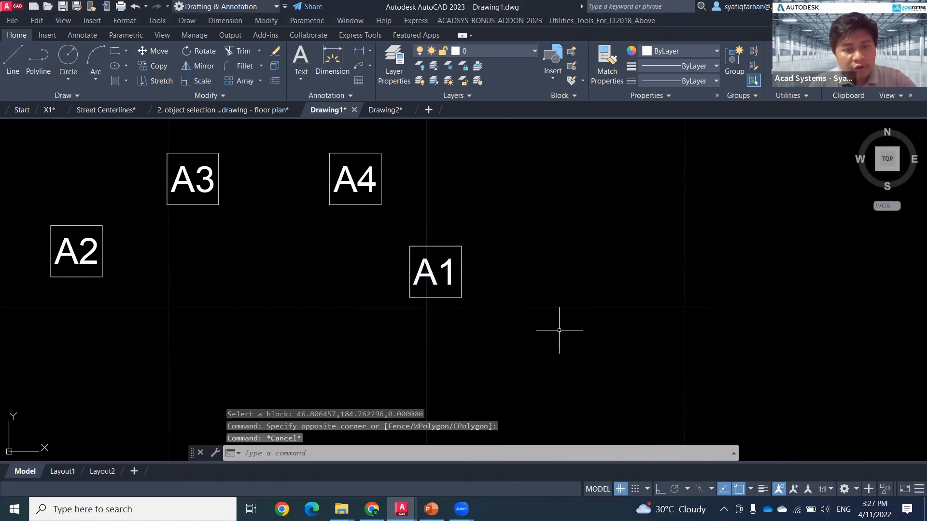
{"action": "scroll", "coordinate": [459, 302], "scroll_direction": "down", "scroll_amount": 2}
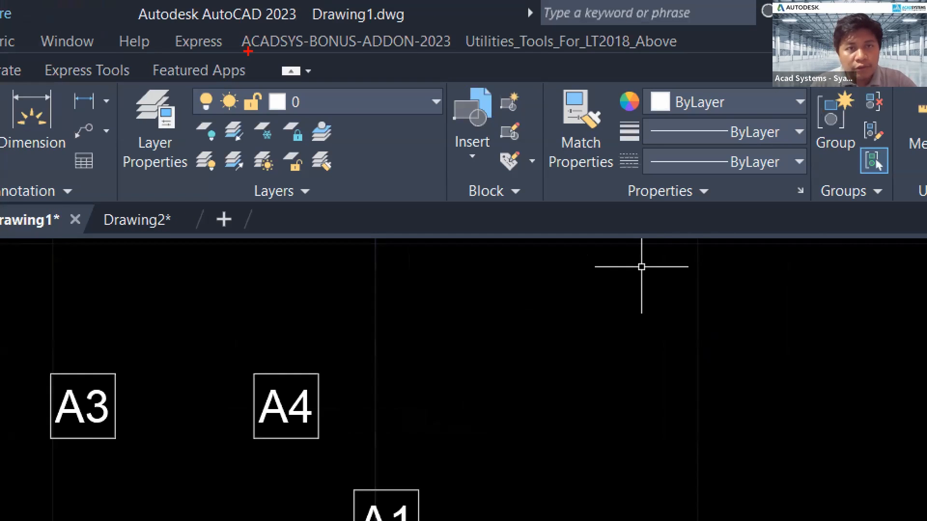
{"action": "left_click_drag", "start_coordinate": [248, 50], "coordinate": [396, 42]}
{"action": "left_click_drag", "start_coordinate": [482, 62], "coordinate": [631, 61]}
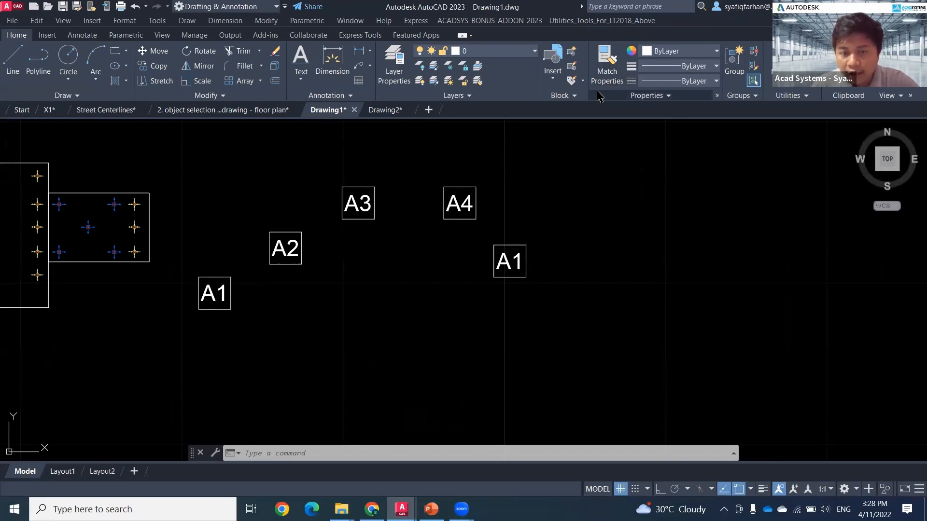
Look up the PTCC1 auto numbering command with multiple copy method among the ACADSYS bonus add-on's text tools.
{"action": "left_click", "coordinate": [495, 21]}
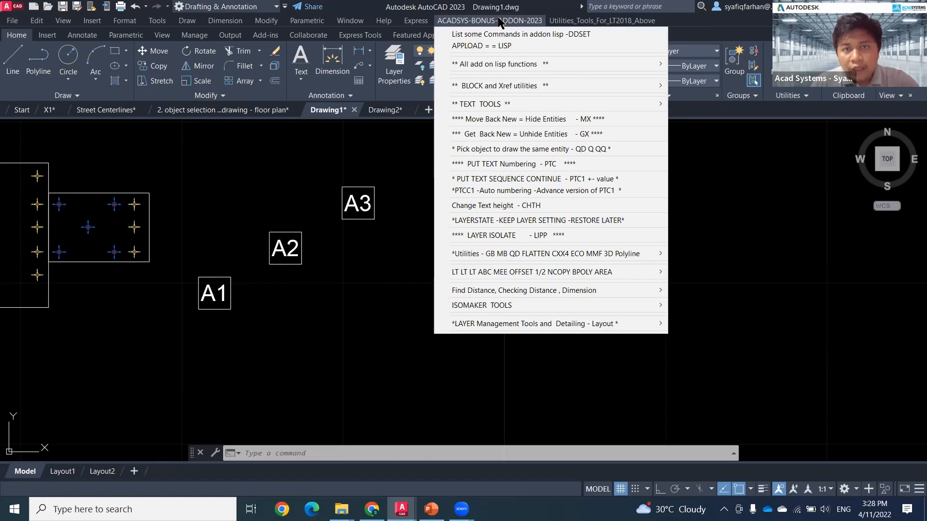
{"action": "mouse_move", "coordinate": [497, 104]}
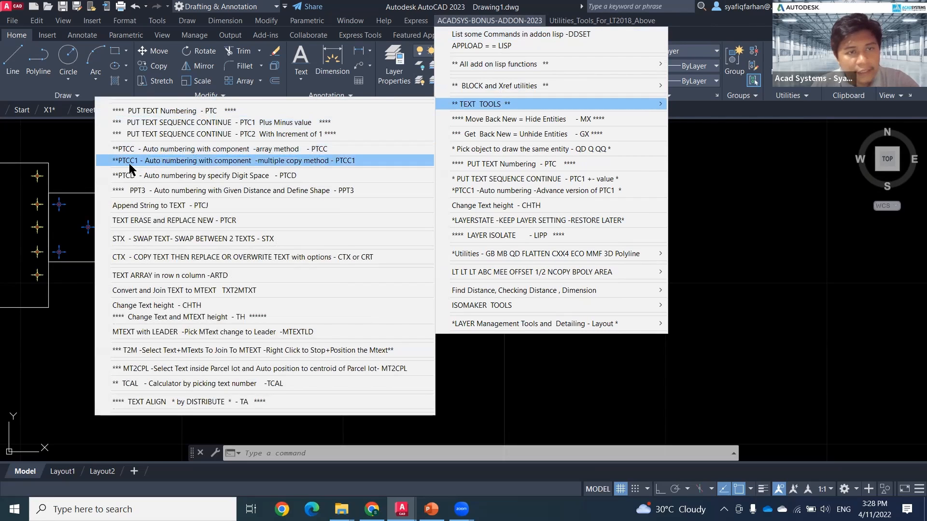
{"action": "left_click", "coordinate": [288, 161]}
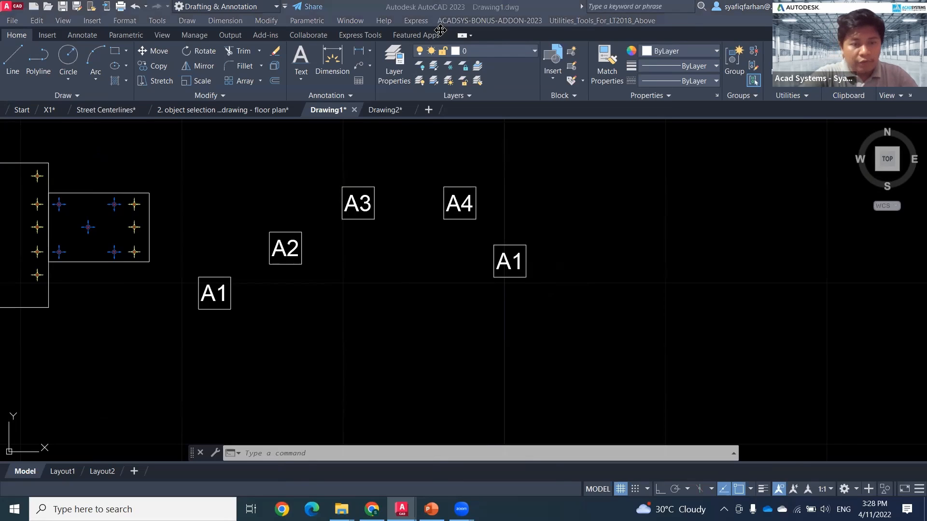
Load the FULL9-P.LSP routine from the ACADFULLC folder with APPLOAD and close the application loader.
{"action": "left_click", "coordinate": [410, 372]}
{"action": "middle_click_drag", "start_coordinate": [375, 308], "coordinate": [334, 313]}
{"action": "type", "text": "ap"}
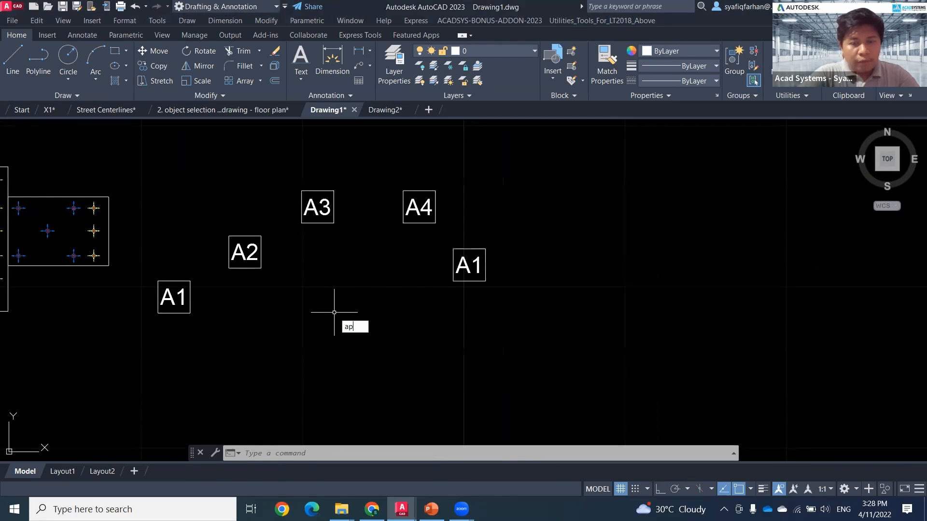
{"action": "key", "text": "Return"}
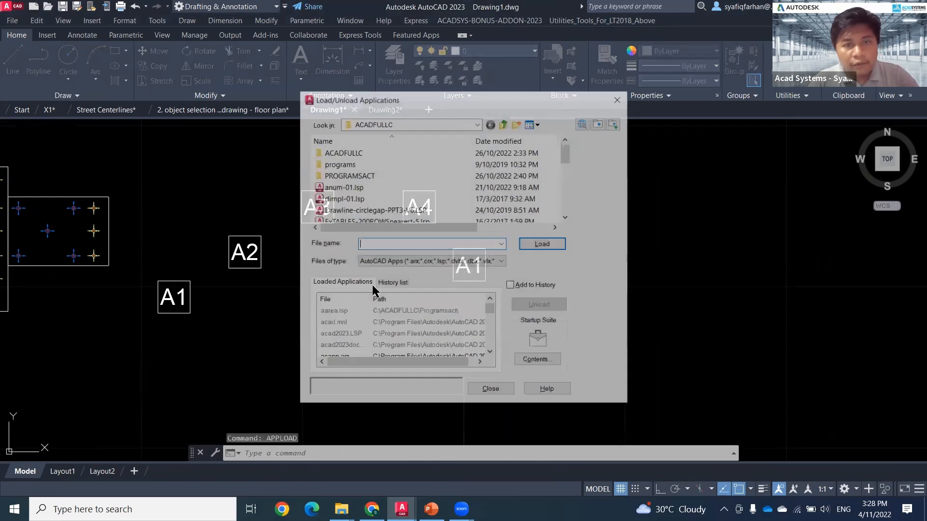
{"action": "scroll", "coordinate": [366, 199], "scroll_direction": "down", "scroll_amount": 3}
{"action": "double_click", "coordinate": [340, 175]}
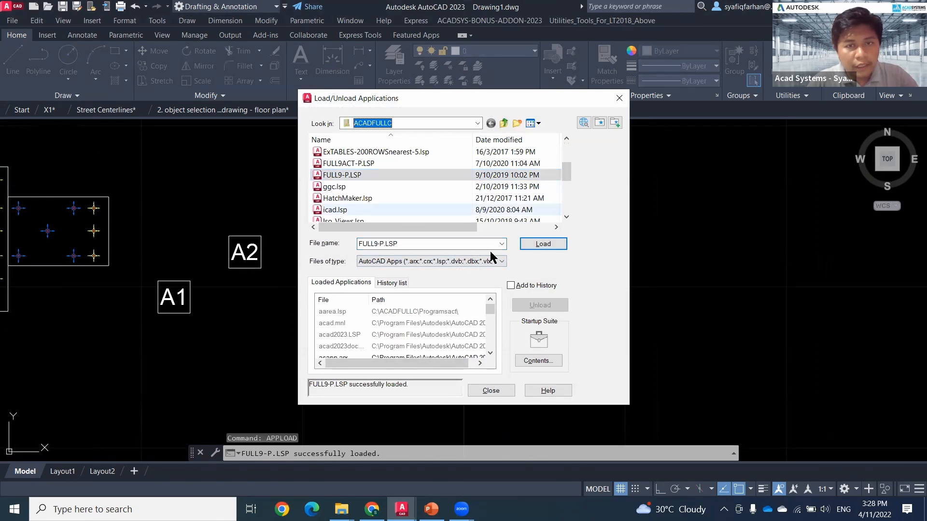
{"action": "left_click", "coordinate": [497, 394]}
{"action": "key", "text": "Escape"}
{"action": "key", "text": "Escape"}
{"action": "key", "text": "Escape"}
Start PTCC1 with an increment of 1, select the last copied A1 block and use its lower-left corner as base point.
{"action": "type", "text": "ptcc1"}
{"action": "key", "text": "Return"}
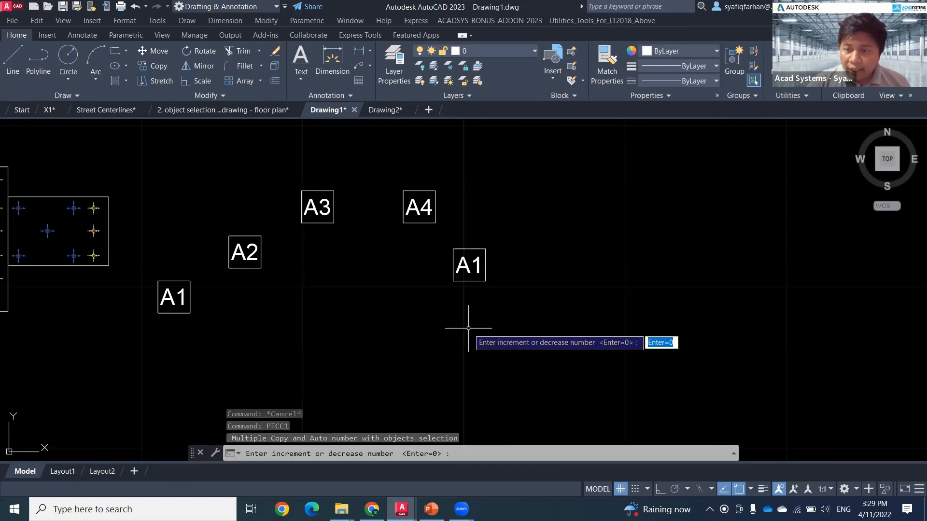
{"action": "type", "text": "1"}
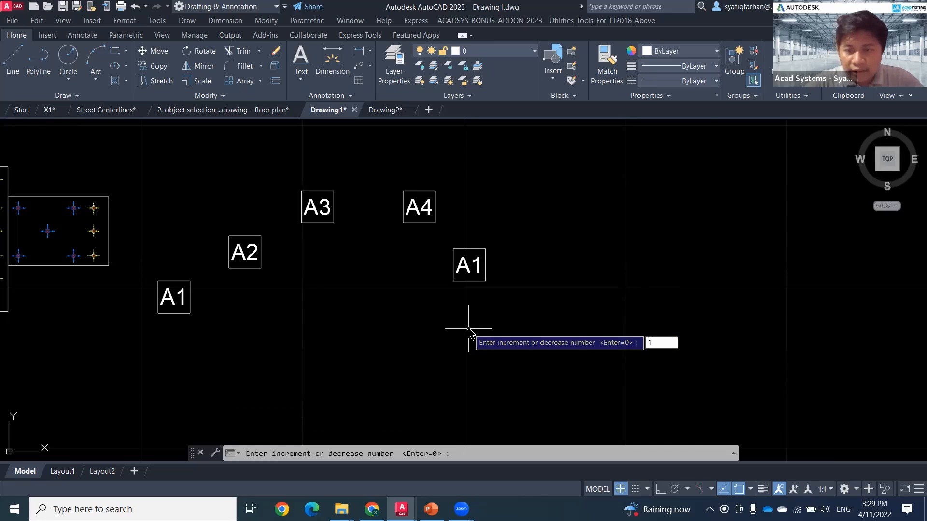
{"action": "key", "text": "Return"}
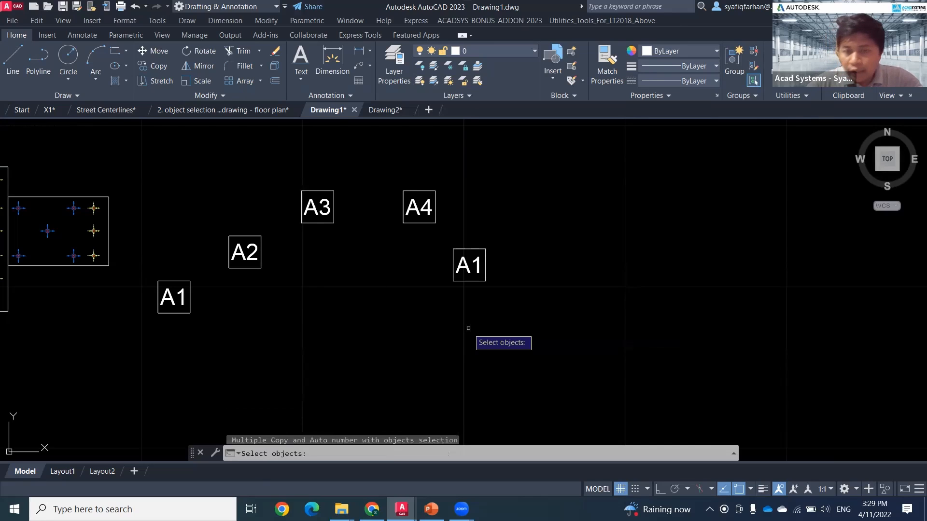
{"action": "left_click", "coordinate": [510, 293]}
{"action": "left_click", "coordinate": [444, 245]}
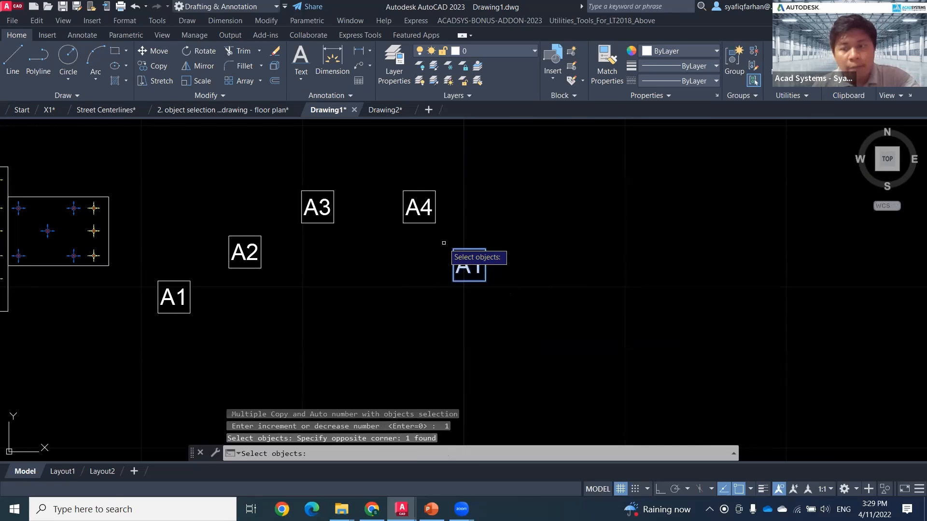
{"action": "key", "text": "Return"}
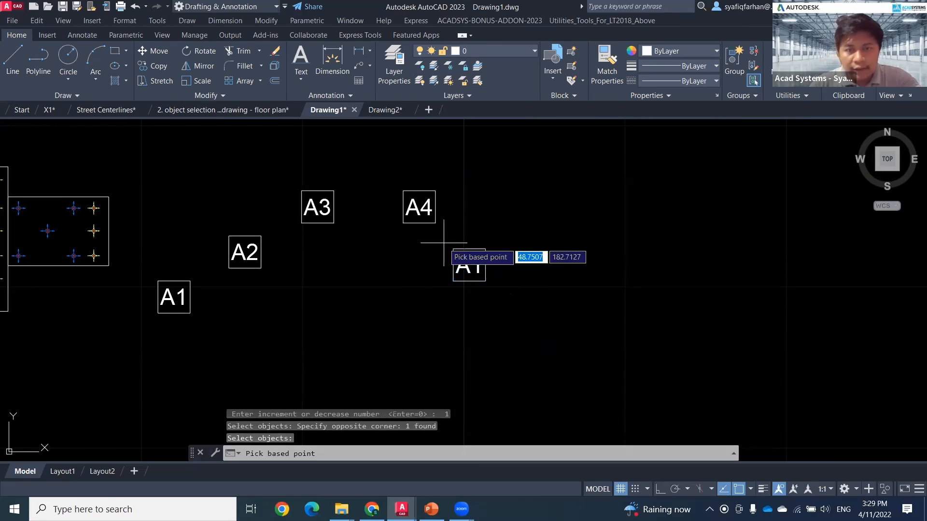
{"action": "left_click", "coordinate": [453, 281]}
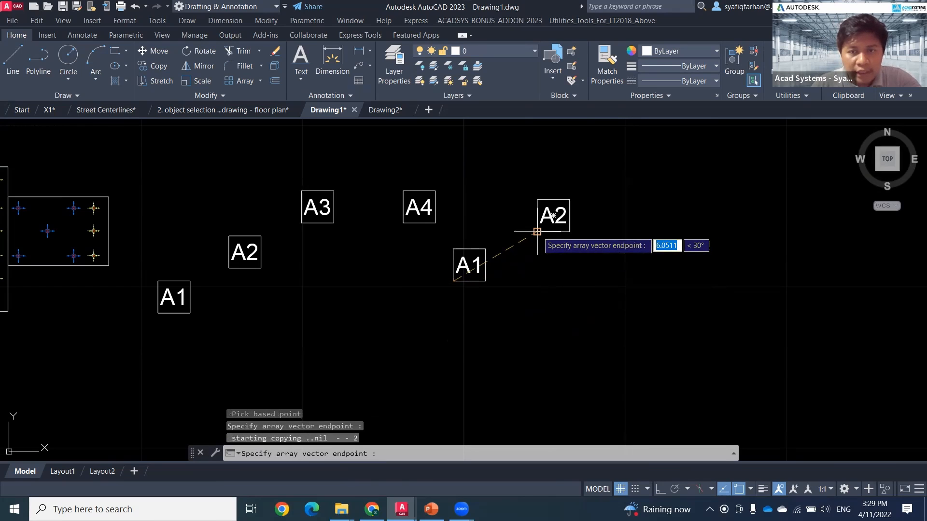
Place the auto-numbered block copies A2 to A8 at scattered positions beyond the selected A1 block and end the command.
{"action": "left_click", "coordinate": [657, 187]}
{"action": "left_click", "coordinate": [717, 219]}
{"action": "left_click", "coordinate": [759, 283]}
{"action": "middle_click_drag", "start_coordinate": [759, 314], "coordinate": [638, 317]}
{"action": "left_click", "coordinate": [701, 330]}
{"action": "left_click", "coordinate": [777, 351]}
{"action": "left_click", "coordinate": [859, 365]}
{"action": "key", "text": "Escape"}
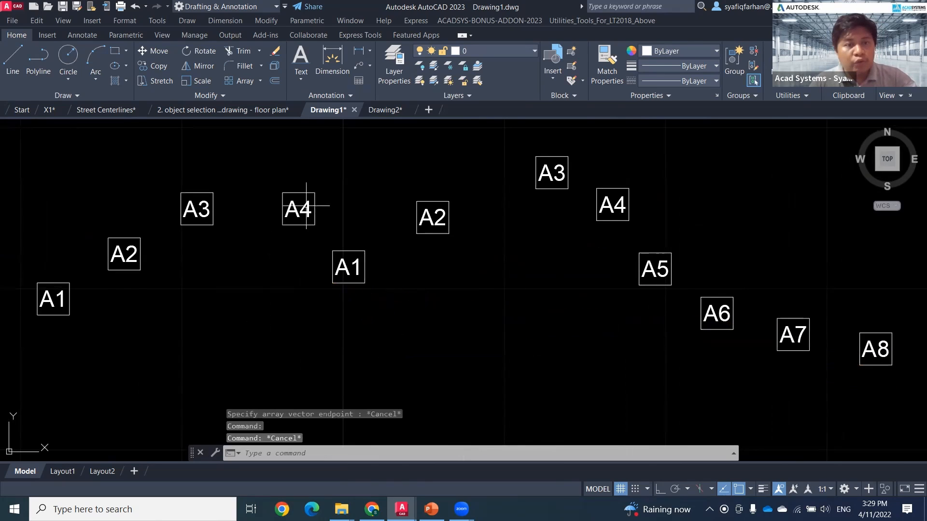
Inspect the TAG attribute of the original A4 block without changing it, and look over the ACADSYS add-on's text tools.
{"action": "double_click", "coordinate": [298, 209]}
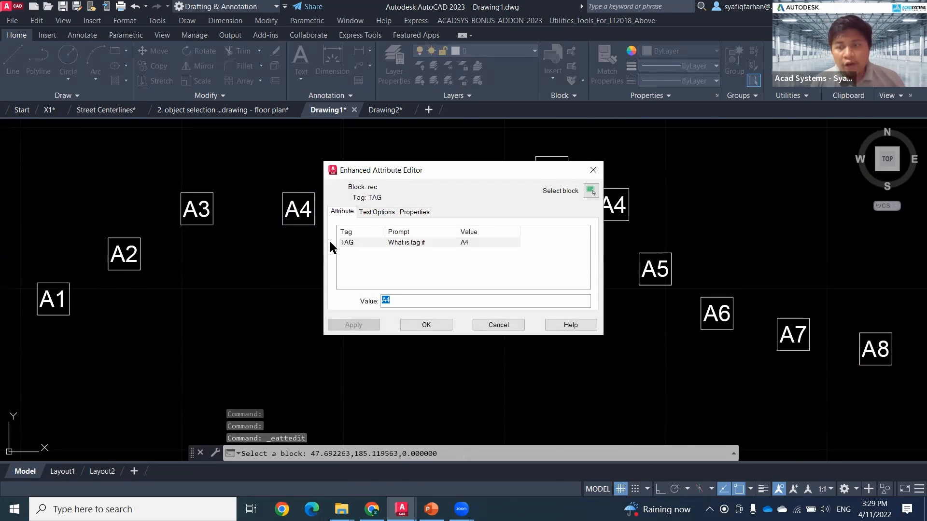
{"action": "left_click", "coordinate": [594, 171]}
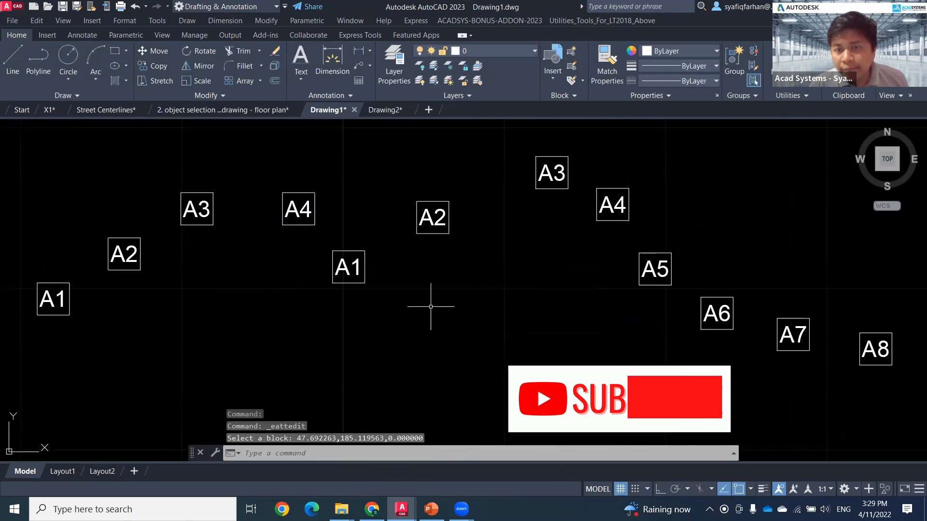
{"action": "left_click", "coordinate": [489, 21]}
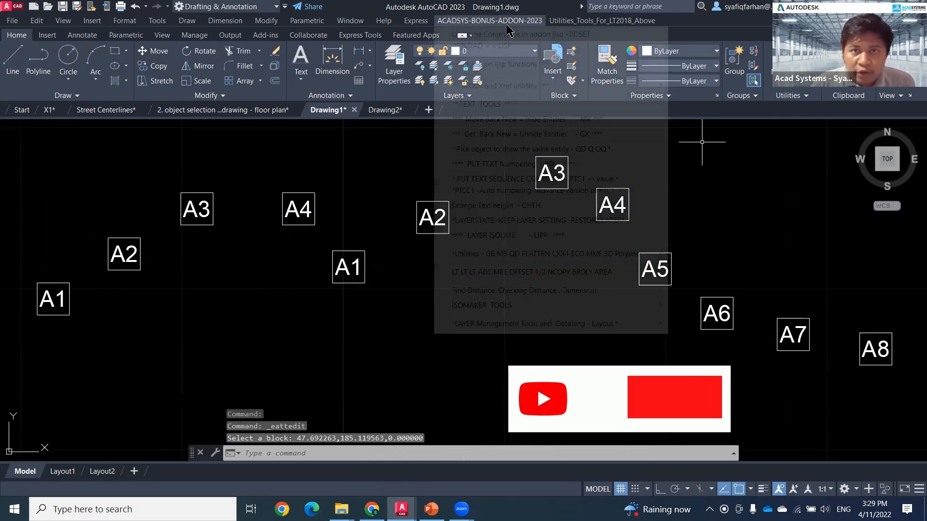
{"action": "mouse_move", "coordinate": [507, 105]}
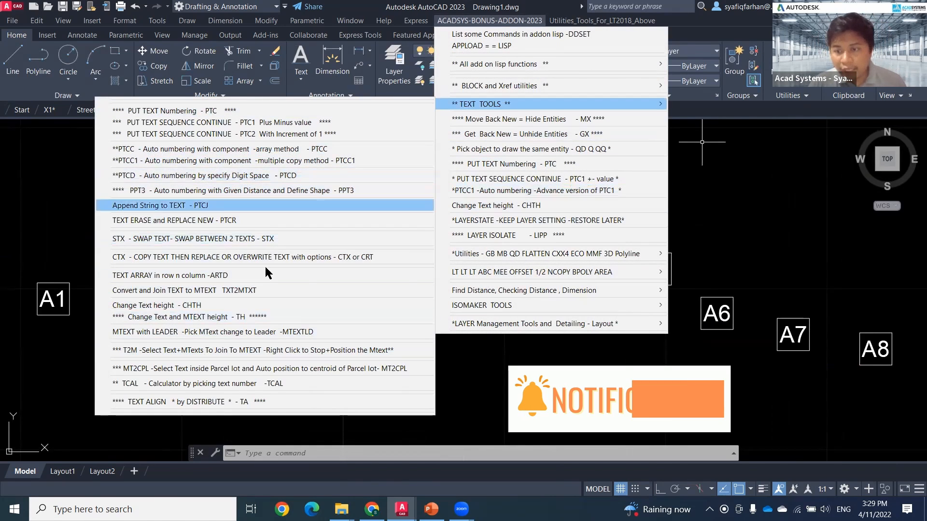
Switch to Chrome, search for acadpgkl blogspot in a new tab and open the Autocad Tips and AutoLISP programs blog.
{"action": "mouse_move", "coordinate": [372, 509]}
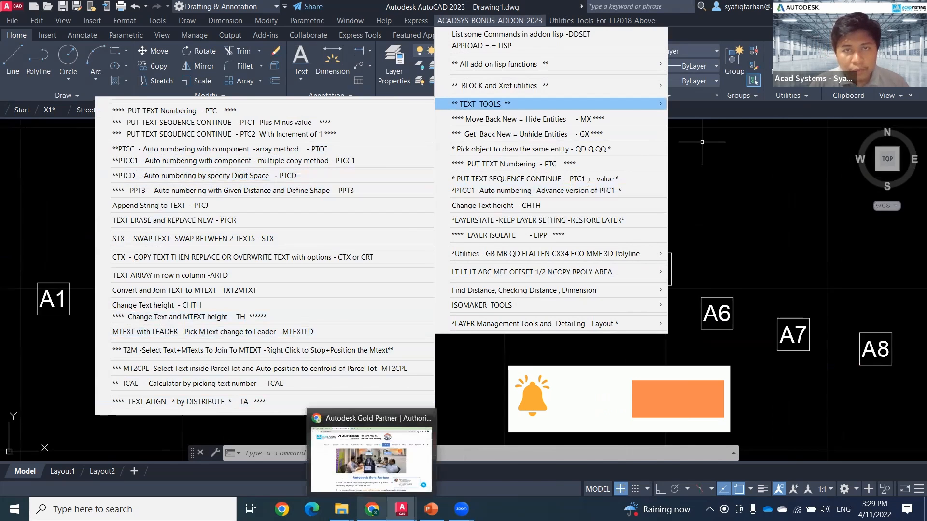
{"action": "left_click", "coordinate": [371, 463]}
{"action": "left_click", "coordinate": [450, 10]}
{"action": "type", "text": "ac"}
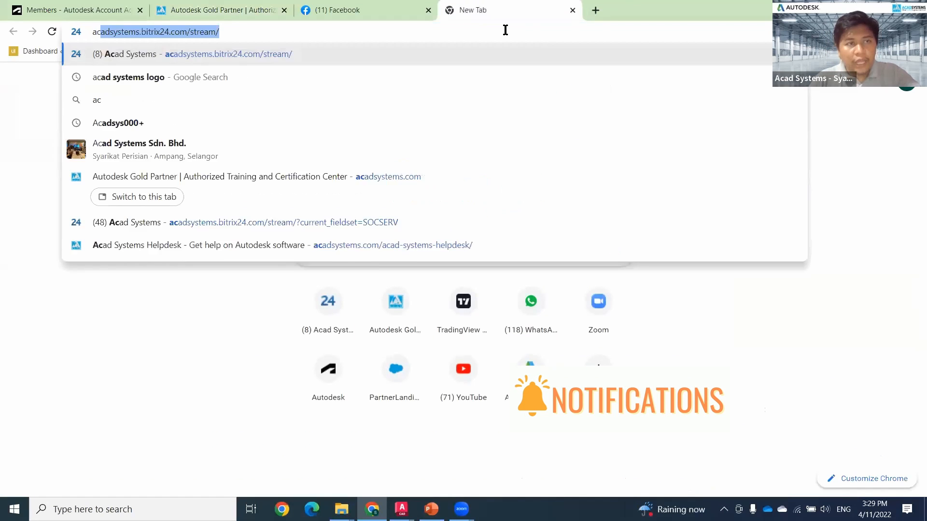
{"action": "type", "text": "adpgkl"}
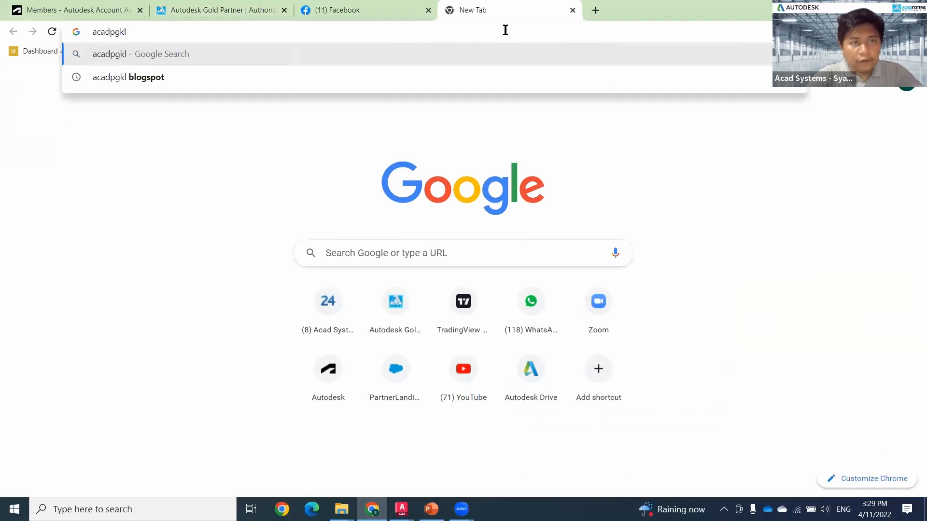
{"action": "key", "text": "Down"}
{"action": "key", "text": "Return"}
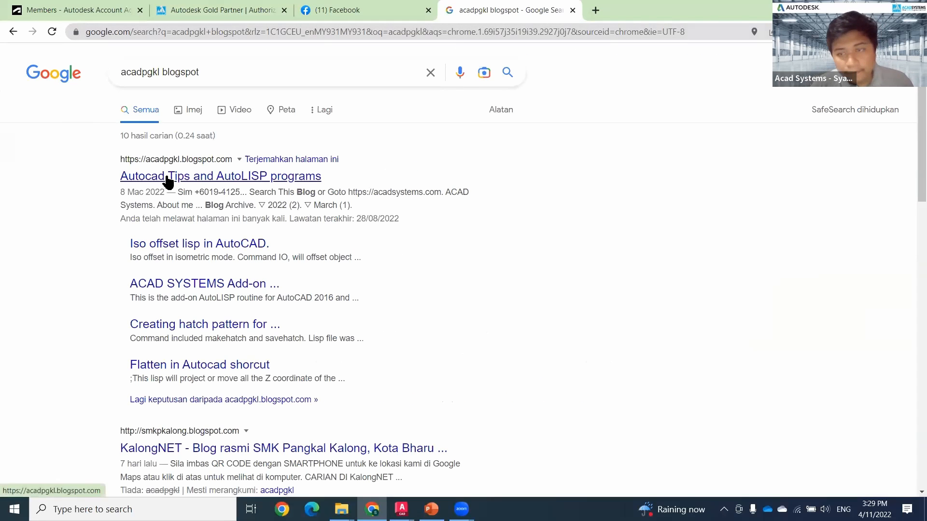
{"action": "left_click", "coordinate": [177, 183]}
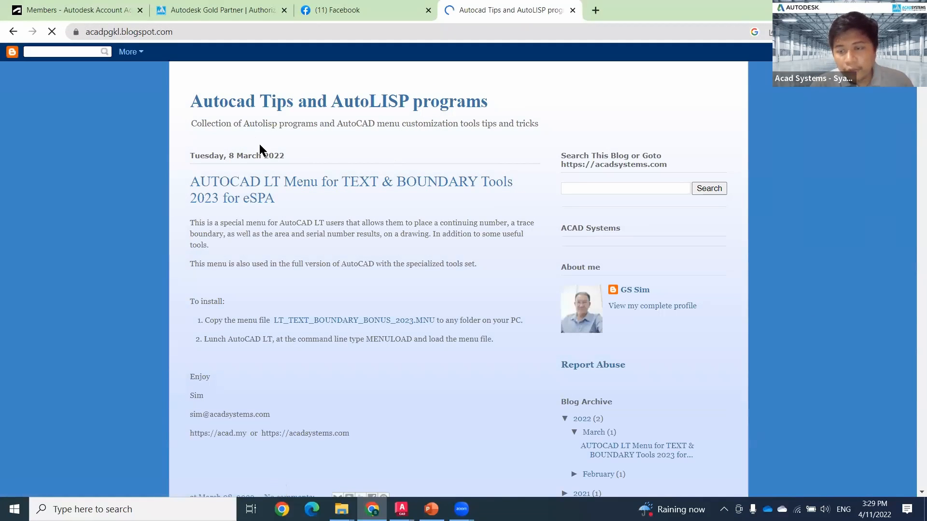
Look through the blog posts for the ACAD SYSTEMS Add-on Bonus Tools for 2023 AutoCAD and examine its download and installation links.
{"action": "scroll", "coordinate": [256, 150], "scroll_direction": "down", "scroll_amount": 8}
{"action": "scroll", "coordinate": [245, 181], "scroll_direction": "down", "scroll_amount": 15}
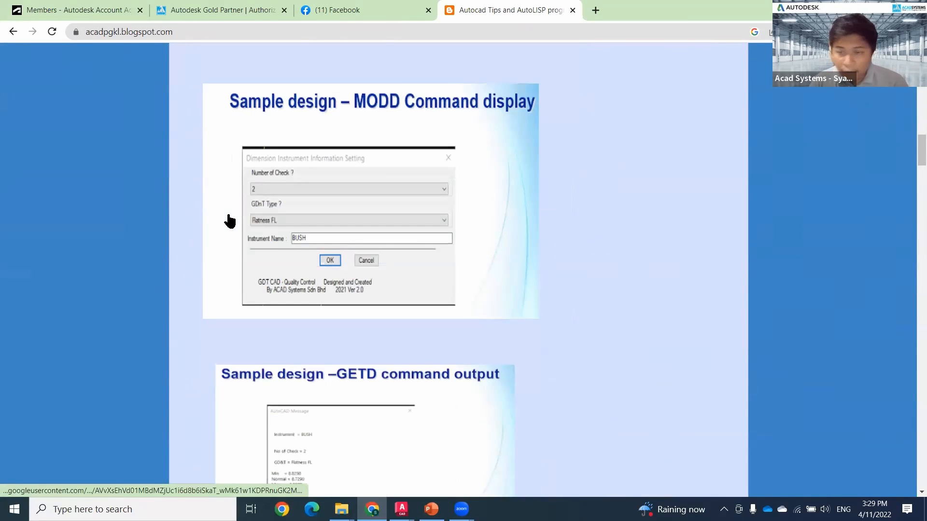
{"action": "scroll", "coordinate": [117, 270], "scroll_direction": "down", "scroll_amount": 5}
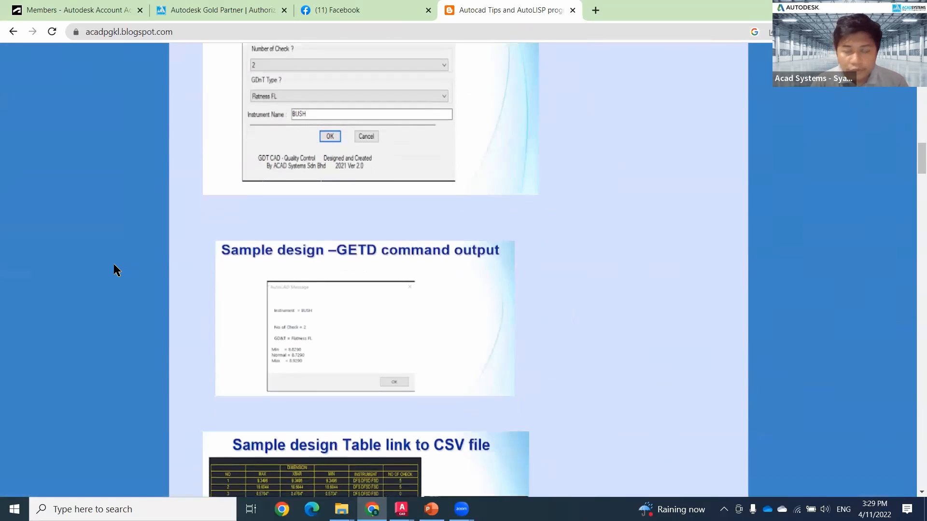
{"action": "scroll", "coordinate": [116, 263], "scroll_direction": "down", "scroll_amount": 4}
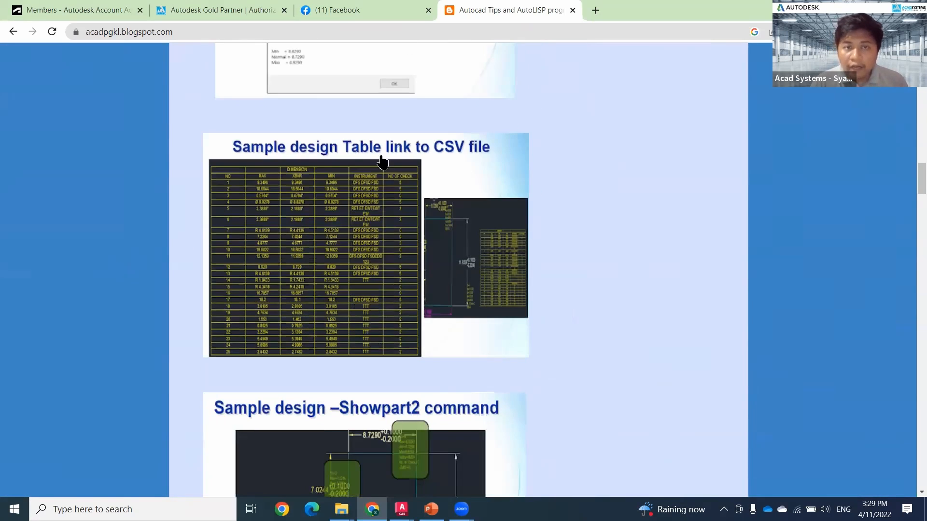
{"action": "scroll", "coordinate": [341, 268], "scroll_direction": "down", "scroll_amount": 1}
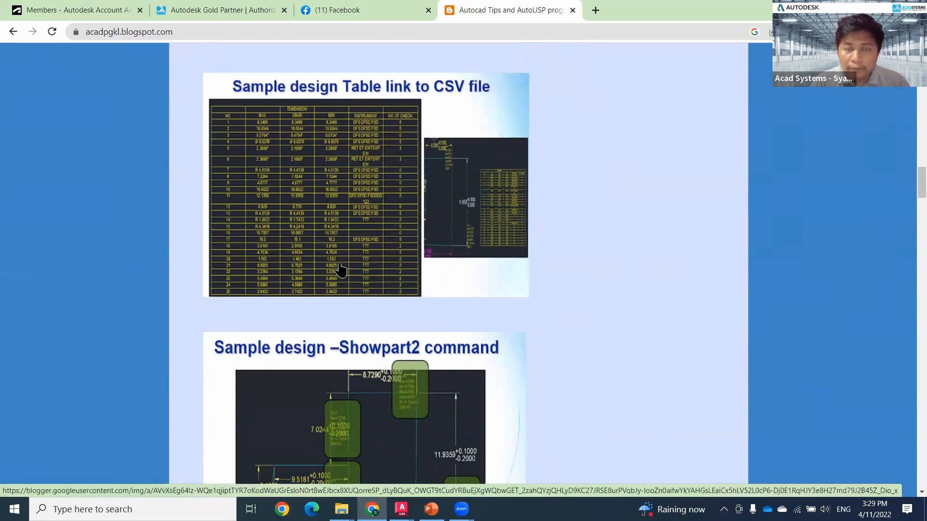
{"action": "scroll", "coordinate": [341, 270], "scroll_direction": "down", "scroll_amount": 4}
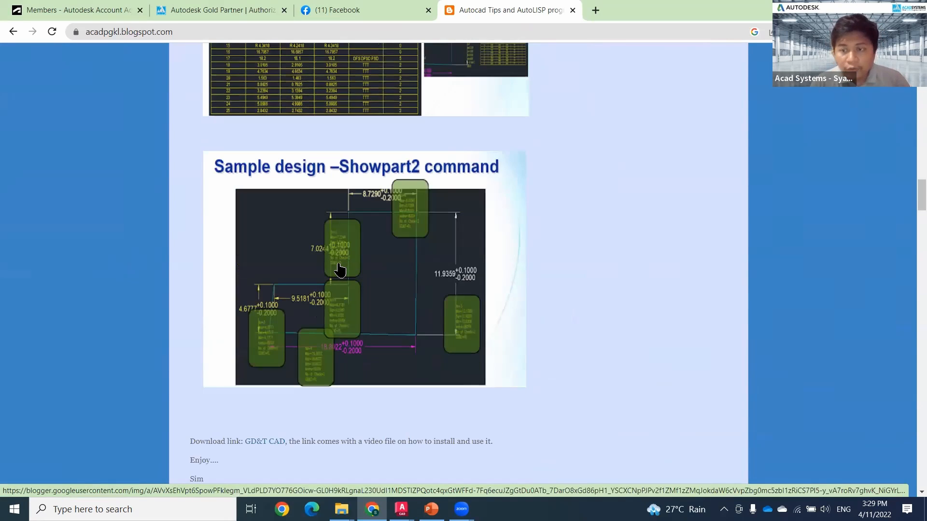
{"action": "scroll", "coordinate": [341, 270], "scroll_direction": "down", "scroll_amount": 5}
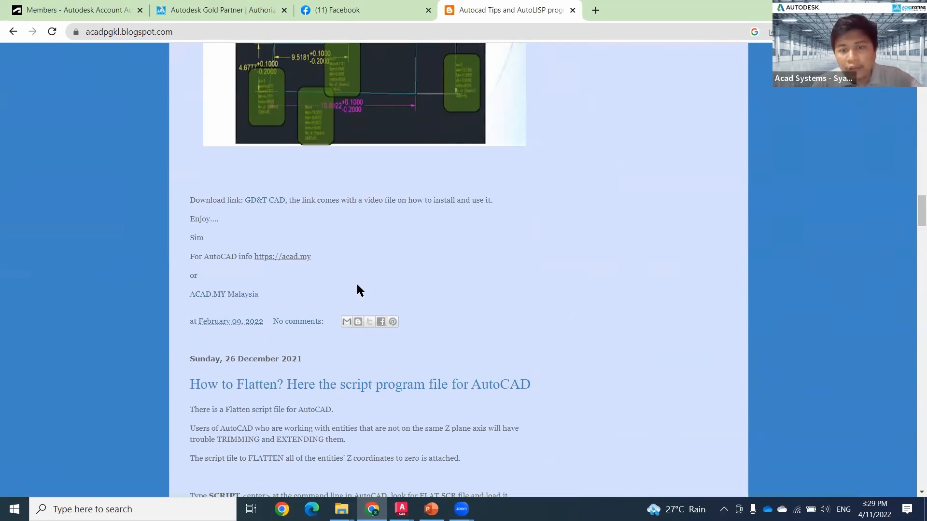
{"action": "scroll", "coordinate": [357, 284], "scroll_direction": "down", "scroll_amount": 3}
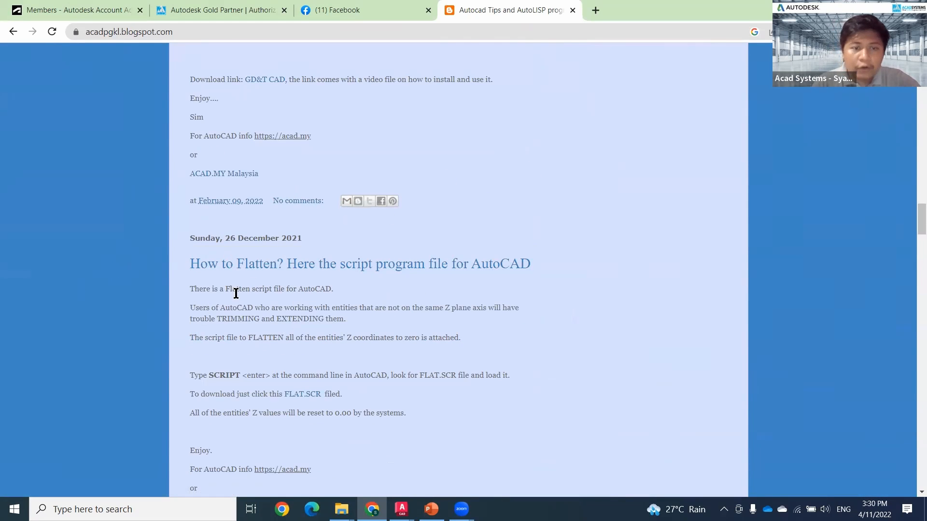
{"action": "scroll", "coordinate": [184, 315], "scroll_direction": "down", "scroll_amount": 15}
{"action": "scroll", "coordinate": [174, 317], "scroll_direction": "up", "scroll_amount": 6}
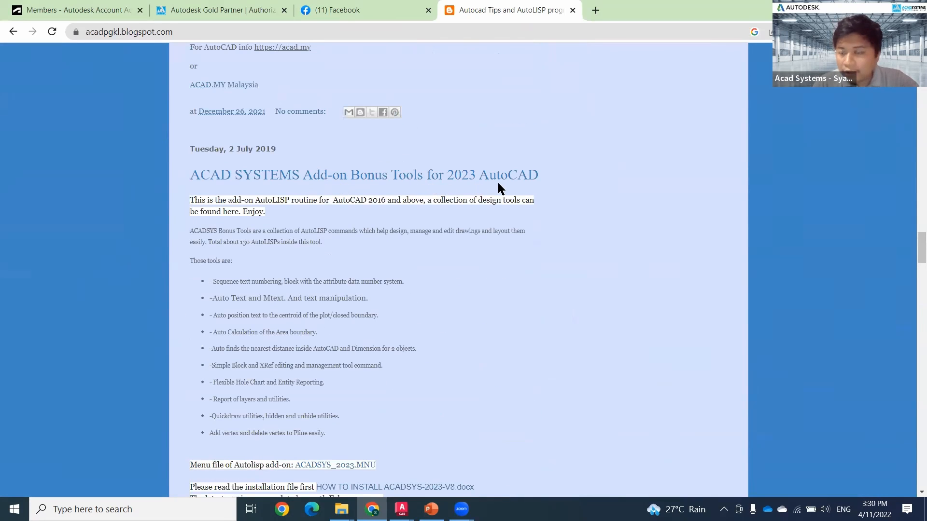
{"action": "scroll", "coordinate": [421, 189], "scroll_direction": "down", "scroll_amount": 1}
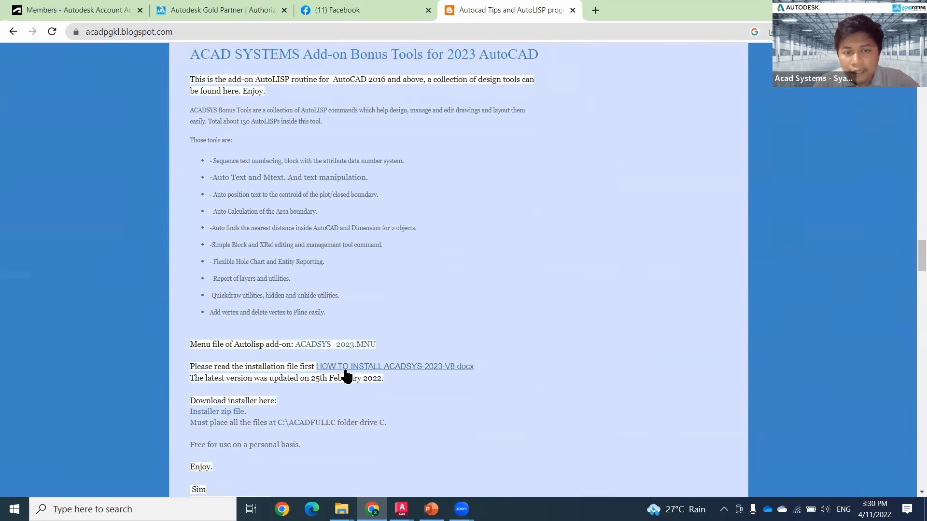
{"action": "scroll", "coordinate": [356, 372], "scroll_direction": "down", "scroll_amount": 2}
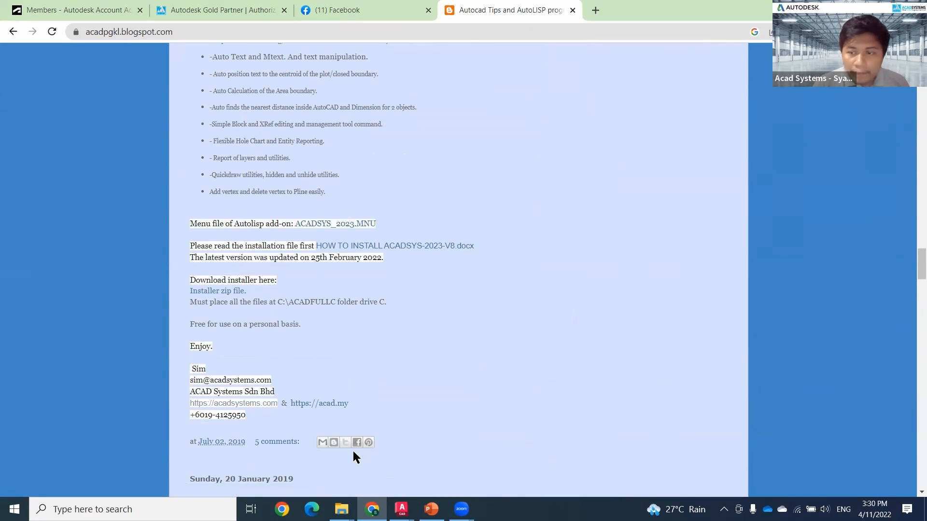
Switch back to AutoCAD and review the contents of the Street Centerlines drawing.
{"action": "left_click", "coordinate": [402, 509]}
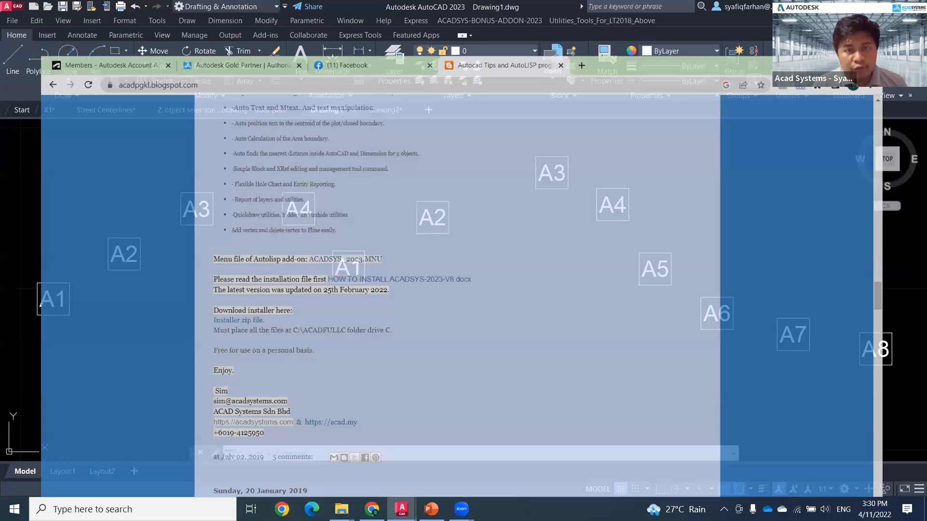
{"action": "left_click", "coordinate": [112, 113]}
{"action": "scroll", "coordinate": [603, 256], "scroll_direction": "down", "scroll_amount": 4}
{"action": "middle_click_drag", "start_coordinate": [629, 263], "coordinate": [377, 181]}
{"action": "mouse_move", "coordinate": [654, 327]}
{"action": "middle_mouse_down"}
{"action": "mouse_move", "coordinate": [427, 243]}
{"action": "mouse_move", "coordinate": [633, 260]}
{"action": "mouse_move", "coordinate": [623, 203]}
{"action": "middle_mouse_up"}
{"action": "scroll", "coordinate": [645, 335], "scroll_direction": "up", "scroll_amount": 2}
{"action": "mouse_move", "coordinate": [532, 398]}
{"action": "middle_mouse_down"}
{"action": "mouse_move", "coordinate": [552, 298]}
{"action": "mouse_move", "coordinate": [531, 145]}
{"action": "middle_mouse_up"}
{"action": "scroll", "coordinate": [658, 362], "scroll_direction": "up", "scroll_amount": 6}
Review the floor plan drawing together with its extracted dining chair table.
{"action": "left_click", "coordinate": [219, 108]}
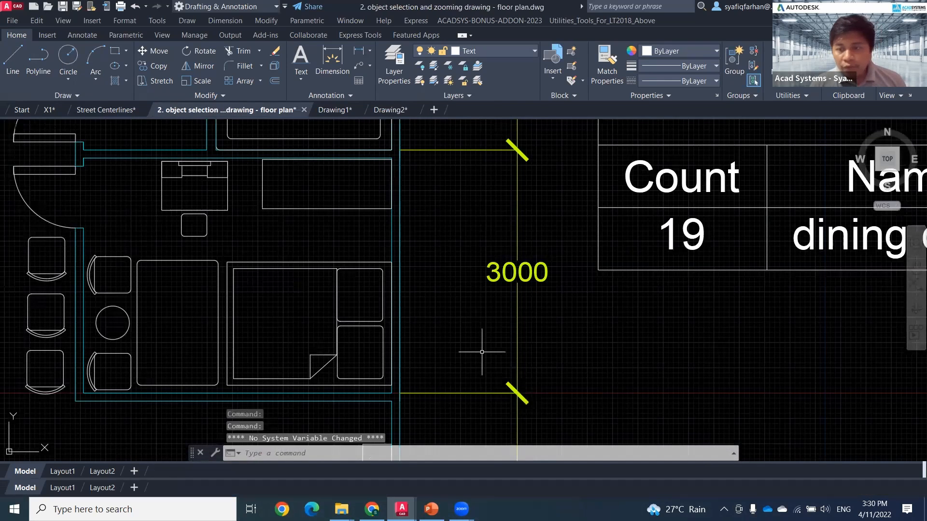
{"action": "scroll", "coordinate": [482, 354], "scroll_direction": "down", "scroll_amount": 2}
{"action": "scroll", "coordinate": [482, 351], "scroll_direction": "down", "scroll_amount": 2}
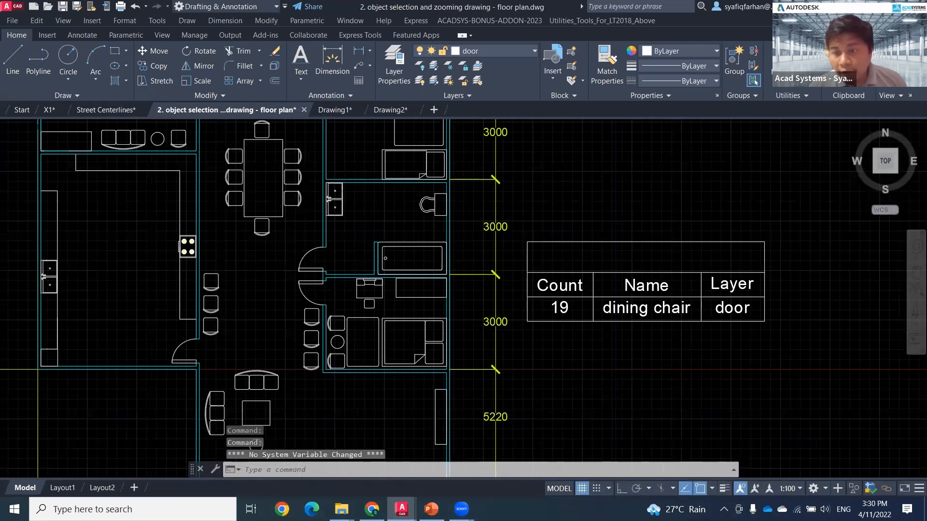
{"action": "scroll", "coordinate": [482, 349], "scroll_direction": "down", "scroll_amount": 2}
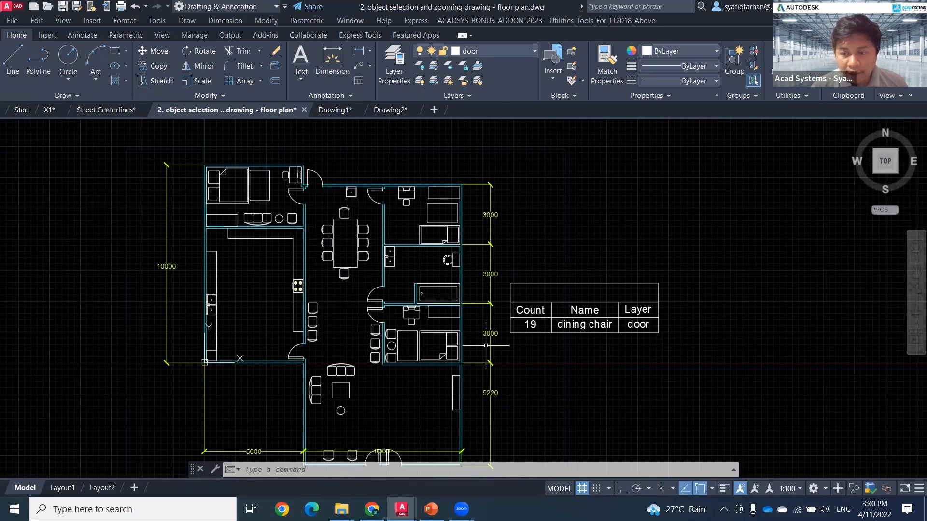
Switch to Chrome and look through the acadsystems.com home page down to its social links and upcoming events.
{"action": "left_click", "coordinate": [371, 508]}
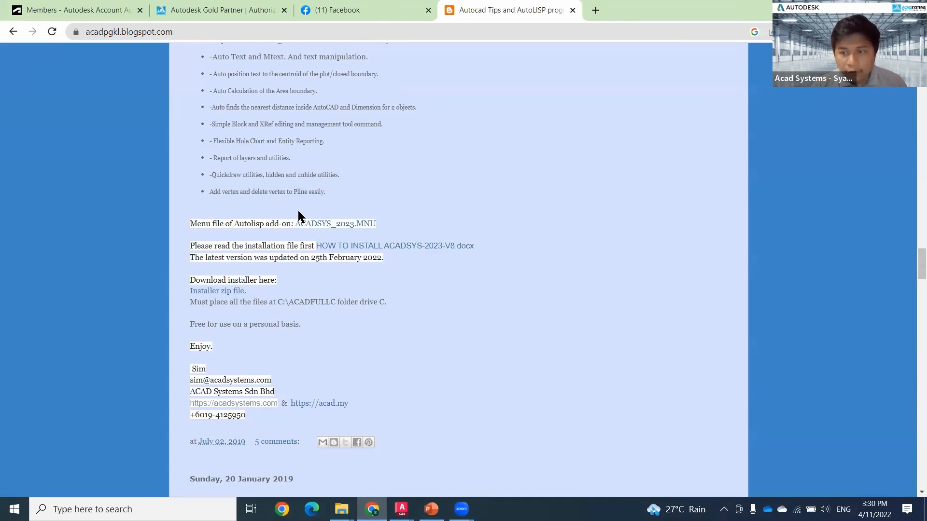
{"action": "left_click", "coordinate": [195, 12]}
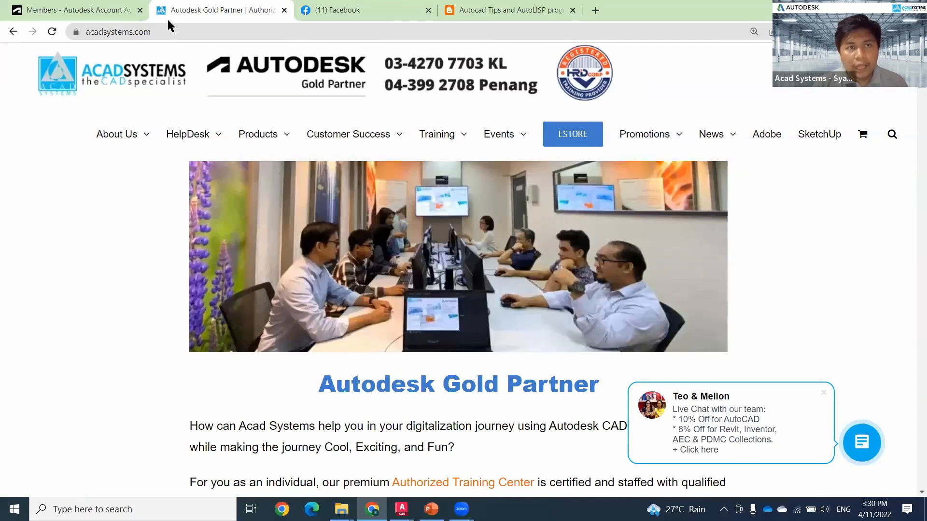
{"action": "mouse_move", "coordinate": [450, 126]}
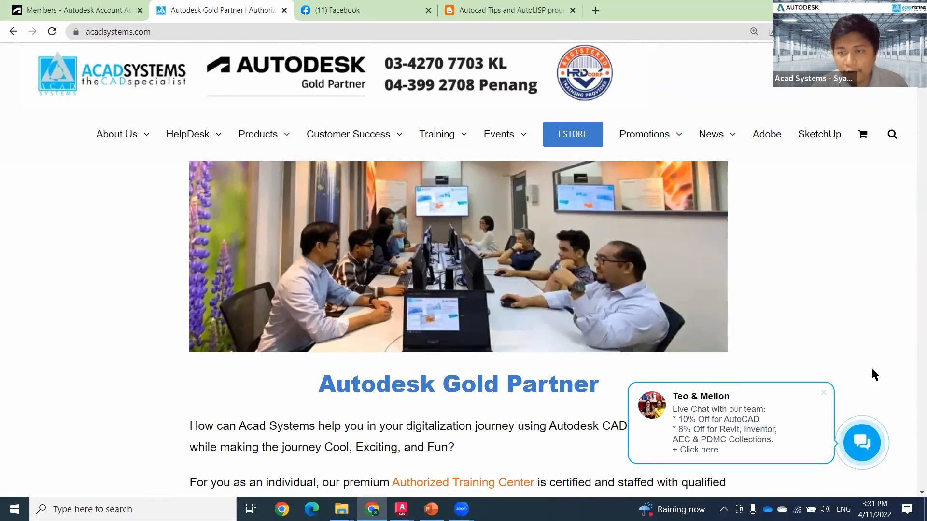
{"action": "scroll", "coordinate": [851, 290], "scroll_direction": "down", "scroll_amount": 20}
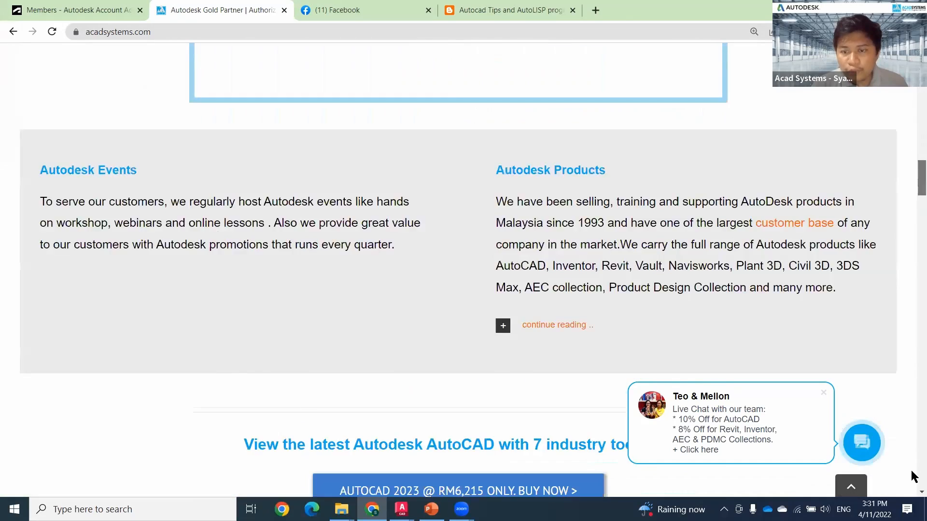
{"action": "scroll", "coordinate": [735, 221], "scroll_direction": "down", "scroll_amount": 2}
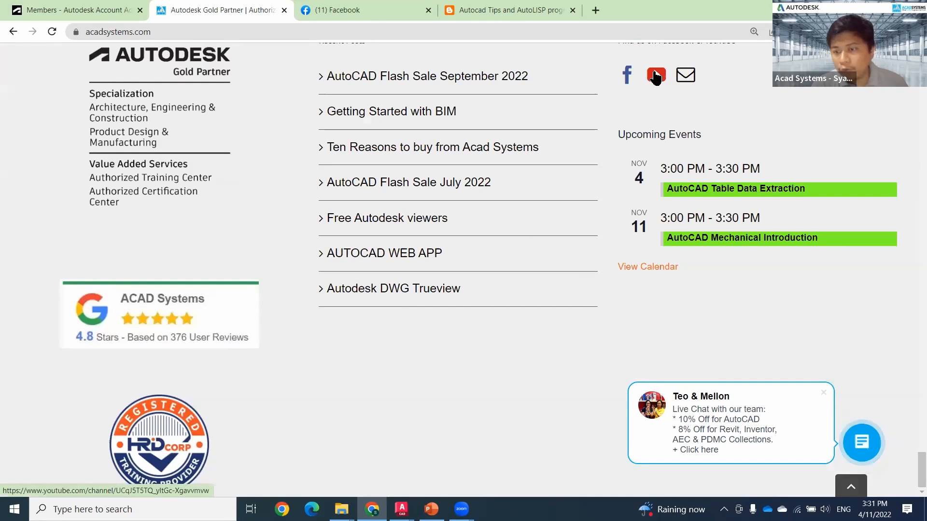